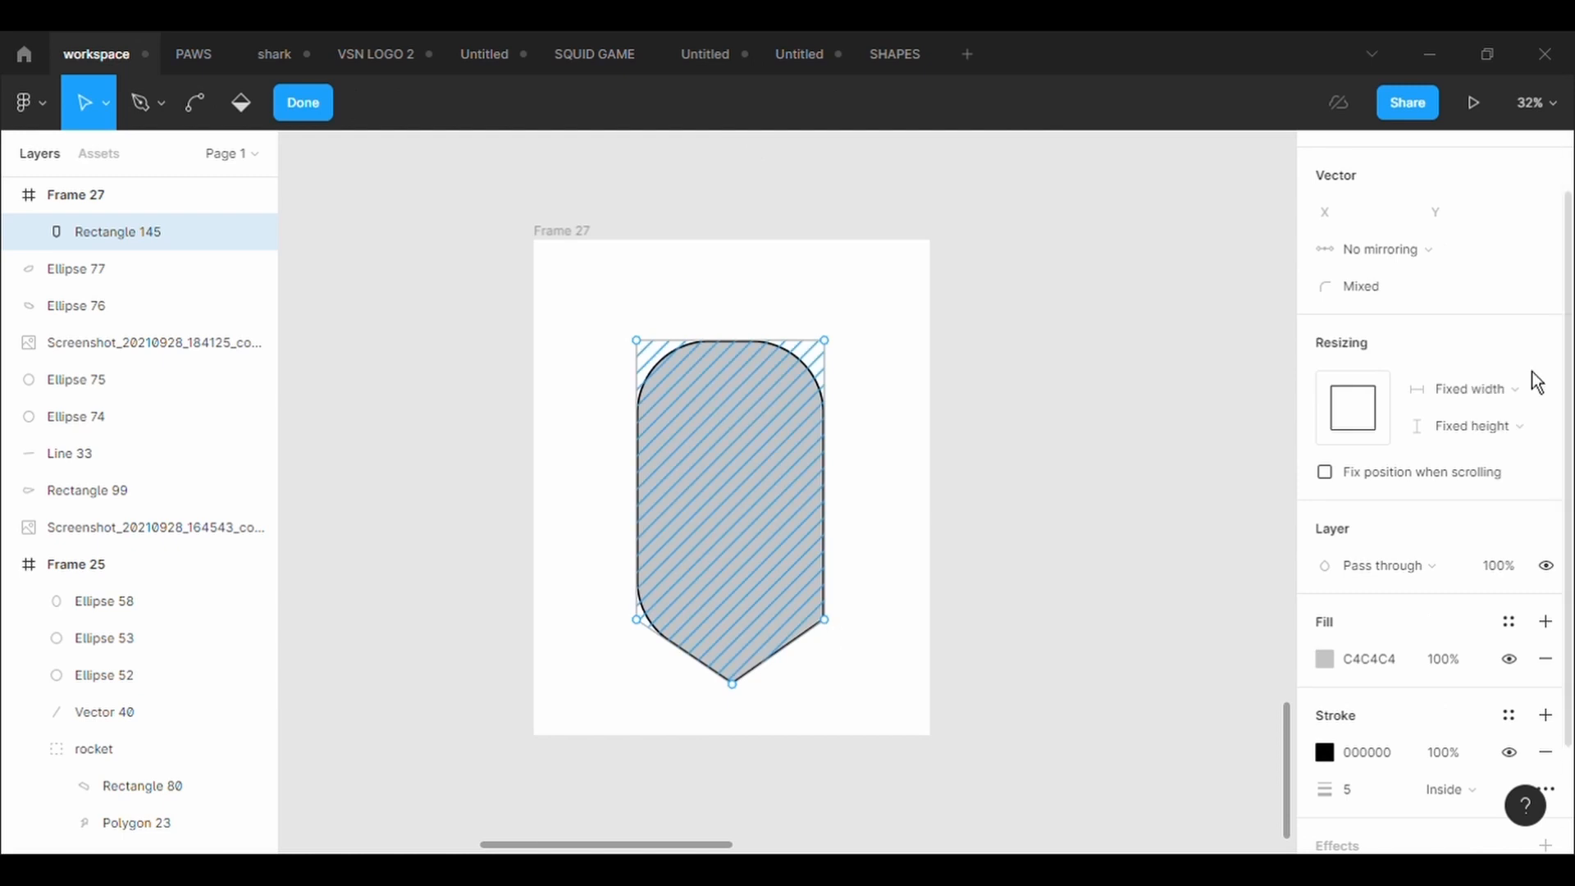
# Round the two lower side corners of the pointed rectangle with a corner radius of 500.
pyautogui.click(868, 636)
pyautogui.click(825, 619)
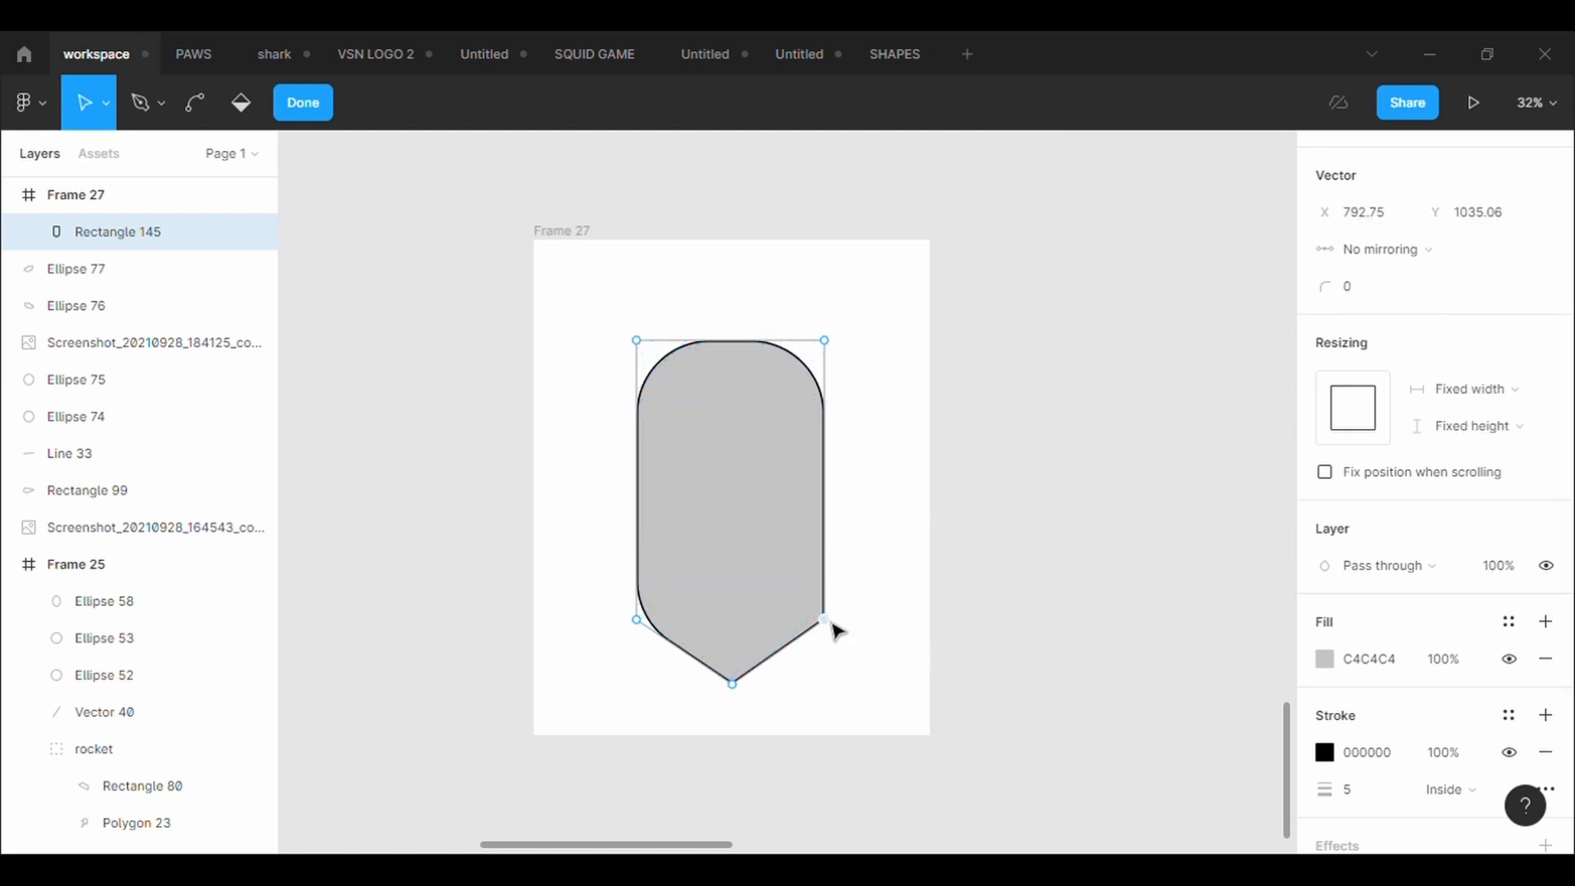
pyautogui.write('200')
pyautogui.press('Return')
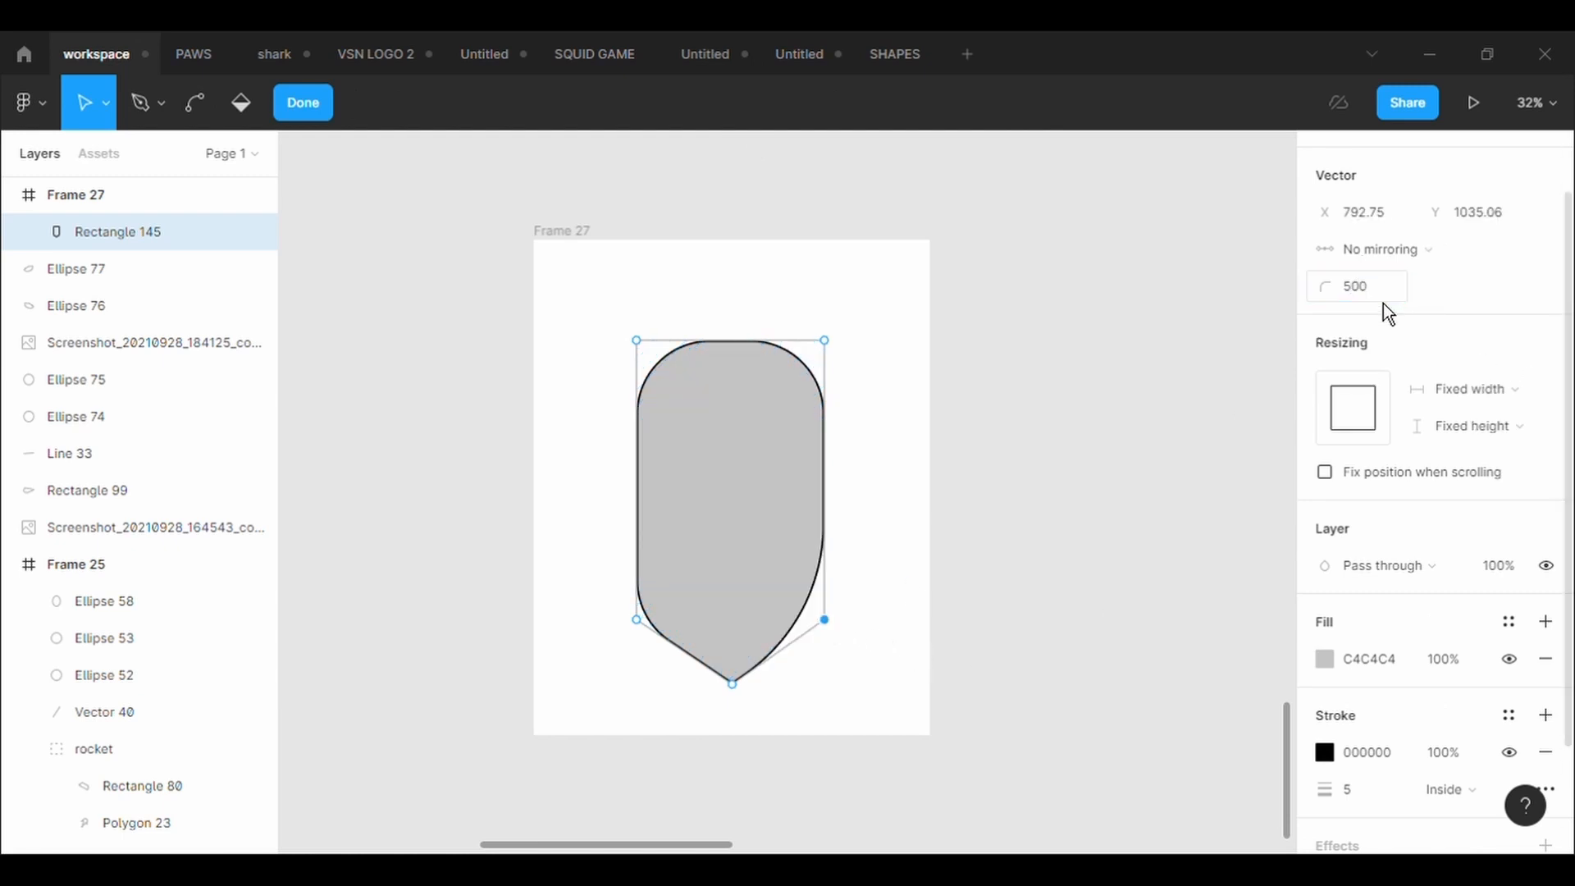
pyautogui.click(647, 629)
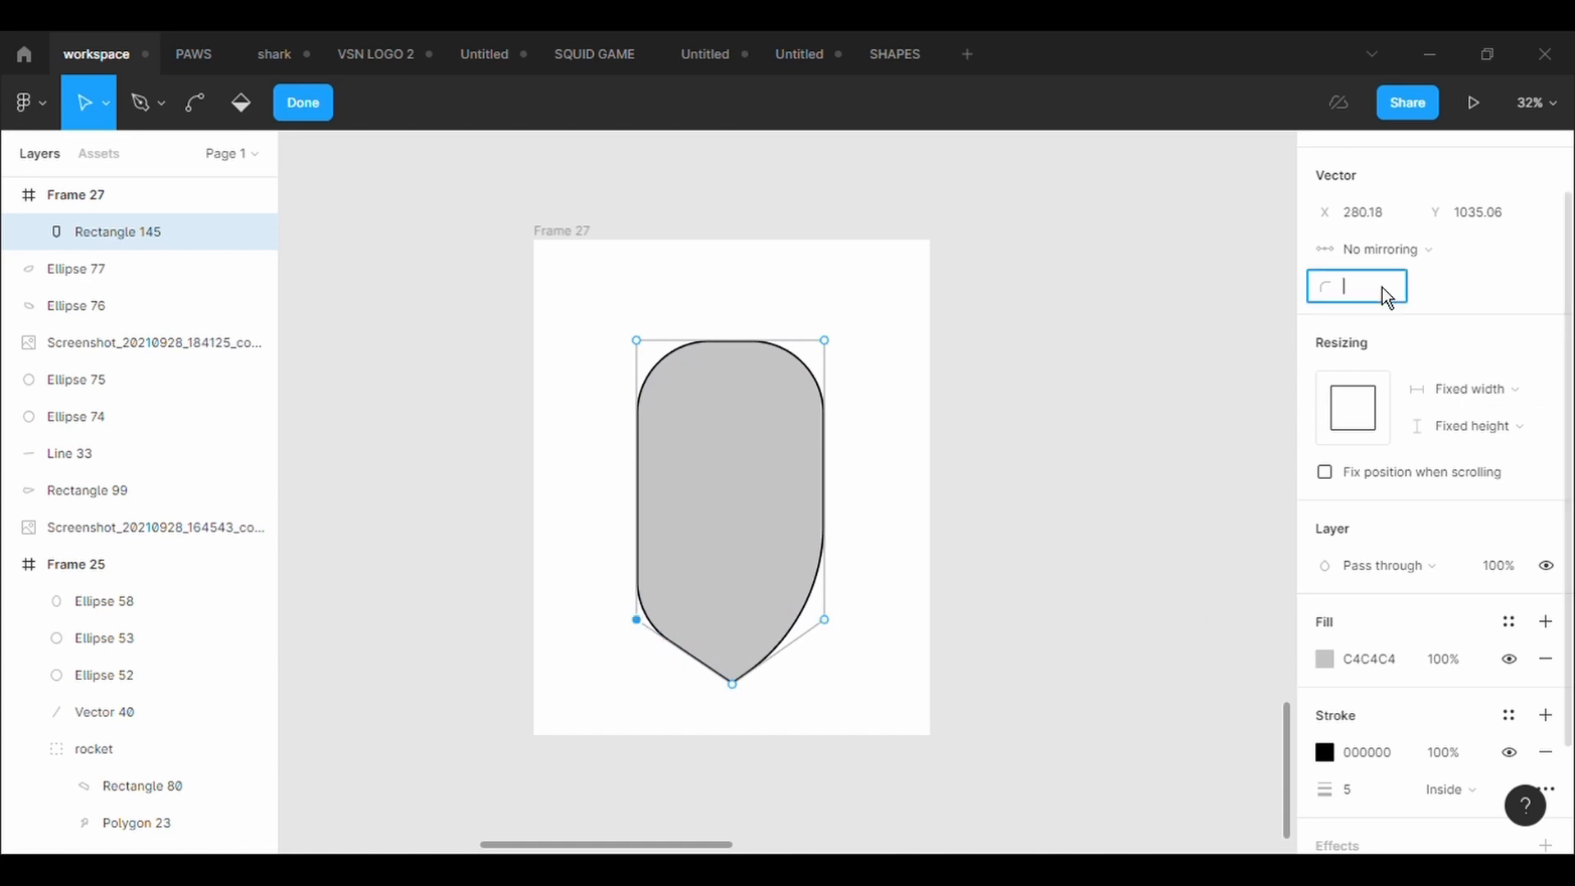
pyautogui.write('200')
pyautogui.press('Return')
# Round the shape's bottom tip with a corner radius of 100.
pyautogui.click(734, 685)
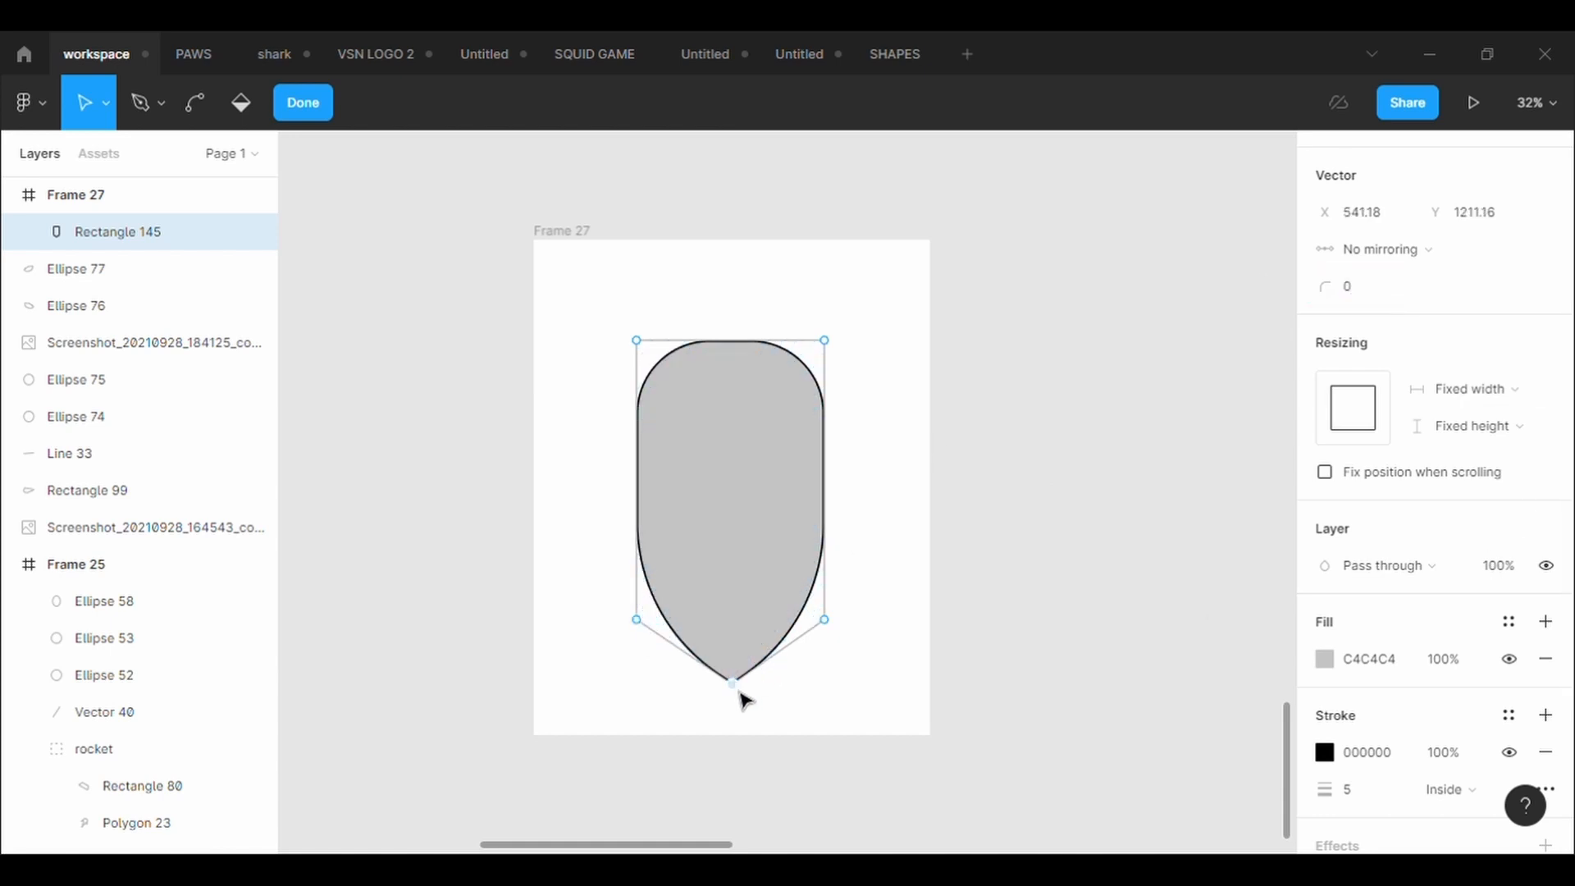
pyautogui.click(1379, 302)
pyautogui.write('10')
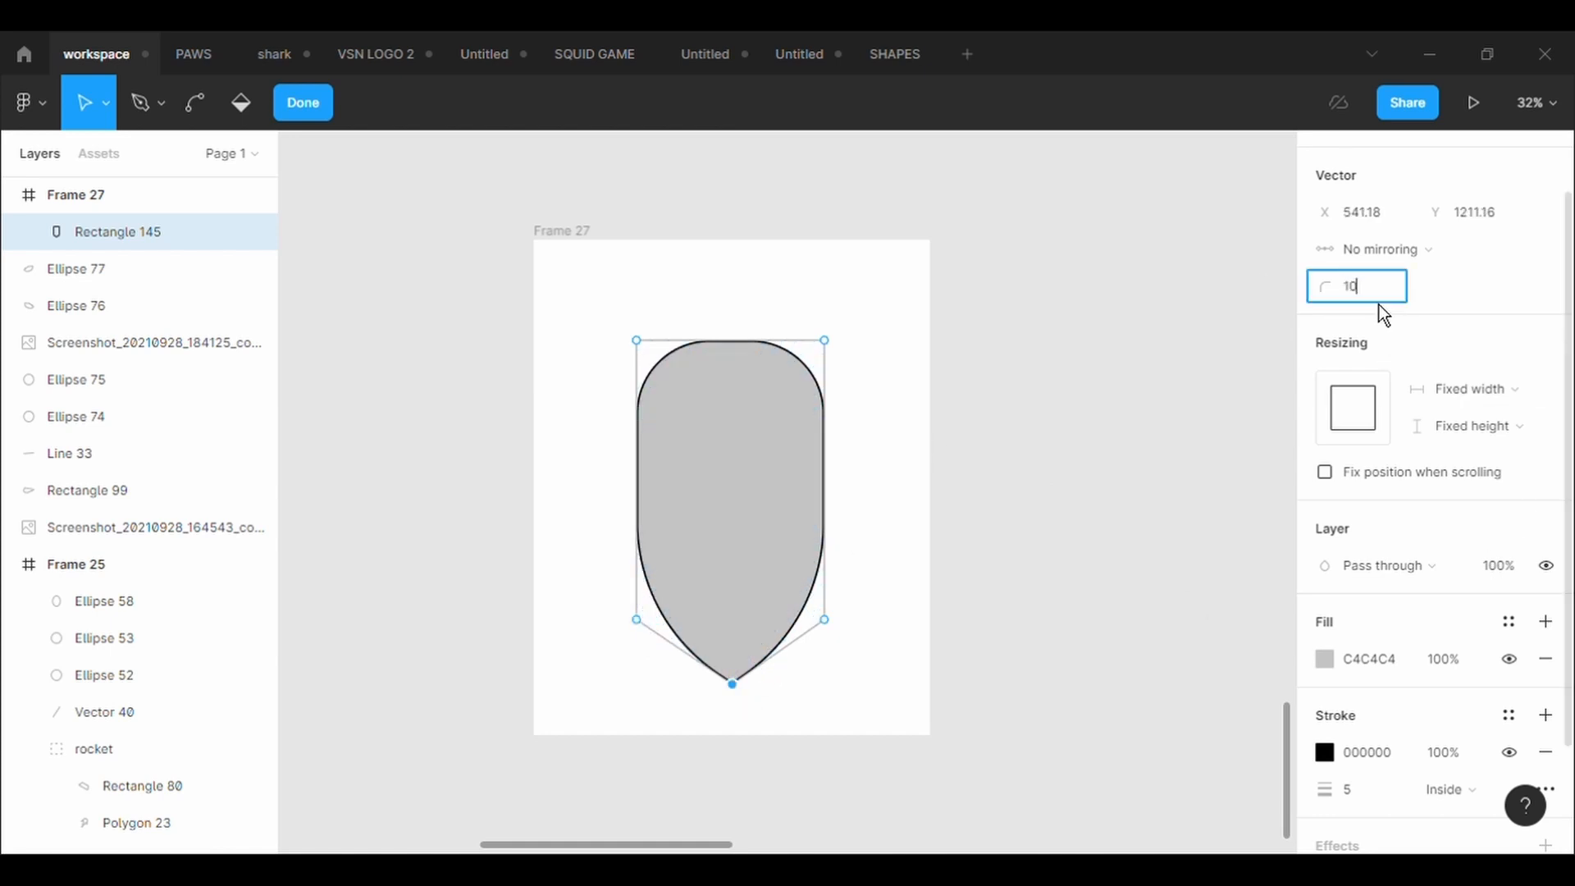
pyautogui.write('0')
pyautogui.press('Return')
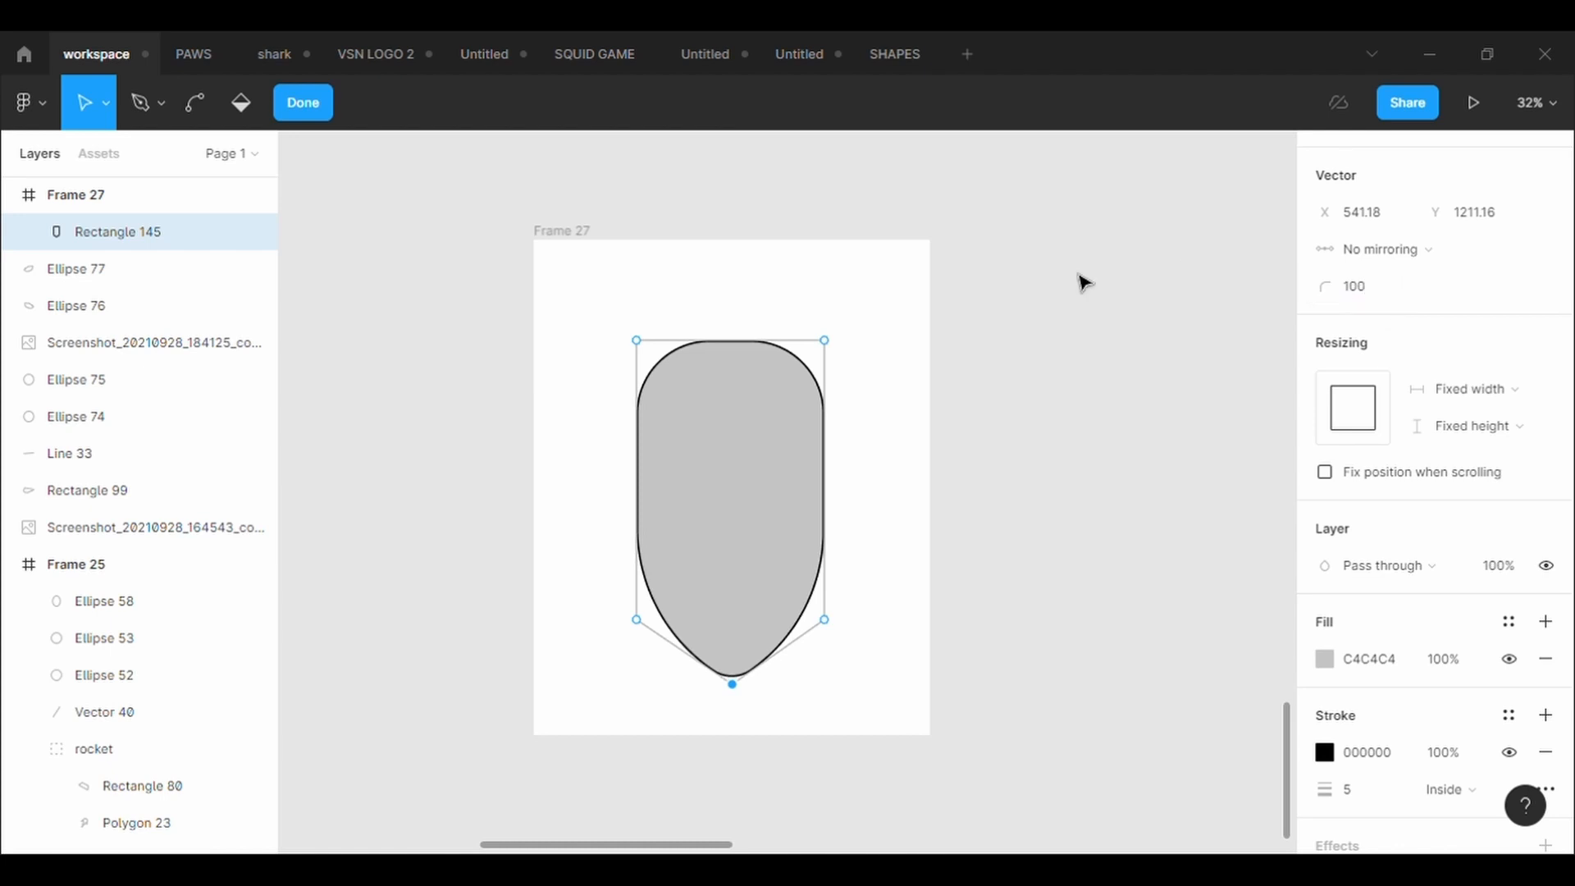
# Bow the shape's left and right sides outward and its top edge upward with the Bend tool.
pyautogui.click(197, 105)
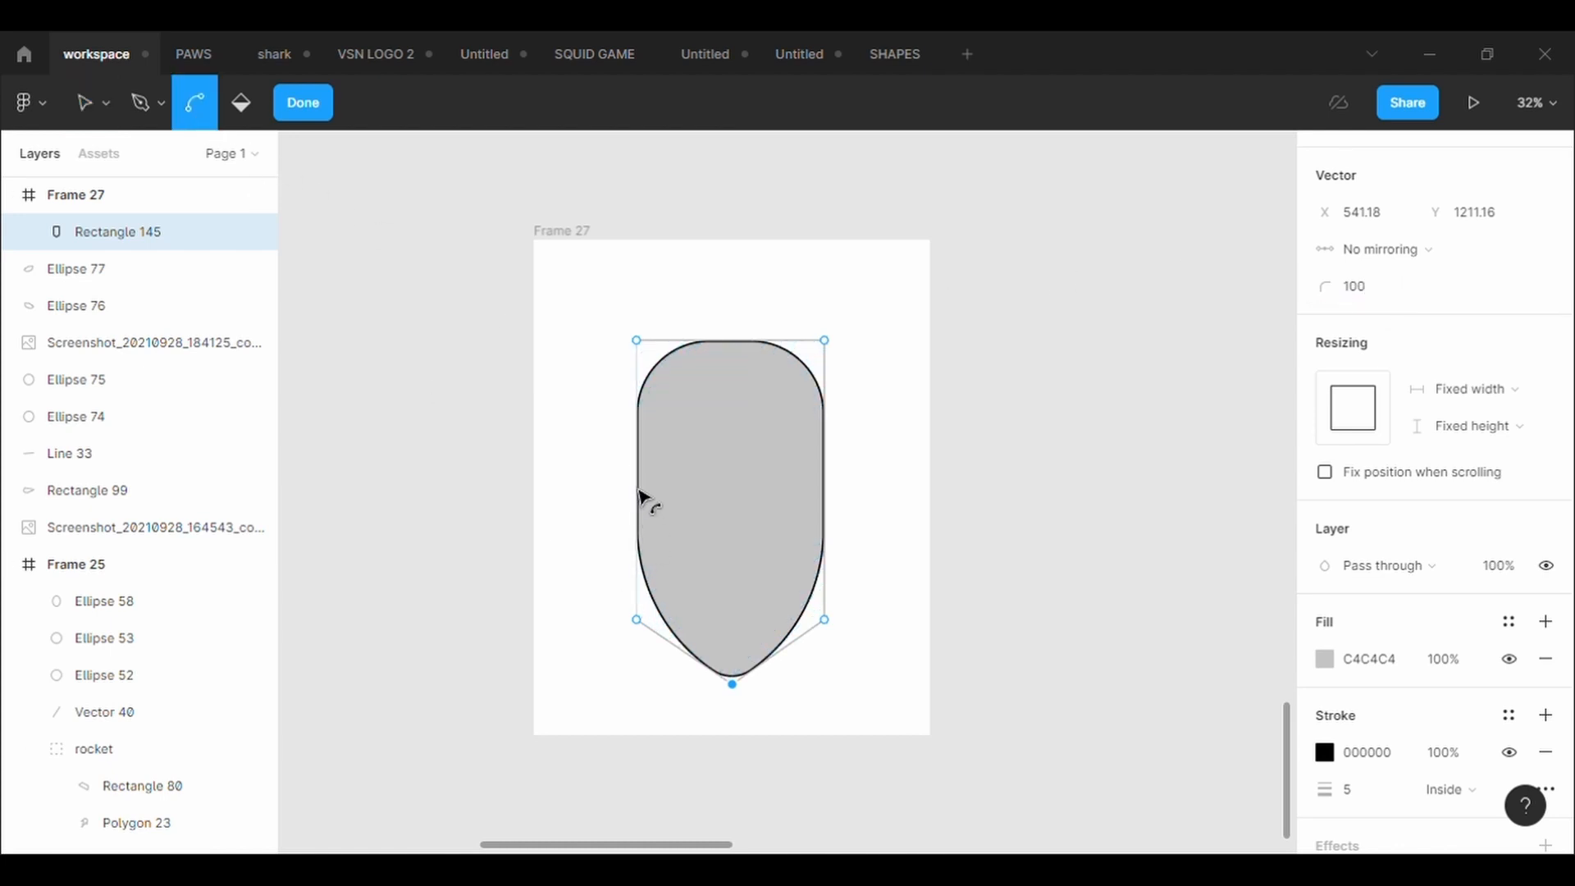
pyautogui.moveTo(642, 496); pyautogui.dragTo(628, 496)
pyautogui.moveTo(829, 487); pyautogui.dragTo(853, 502)
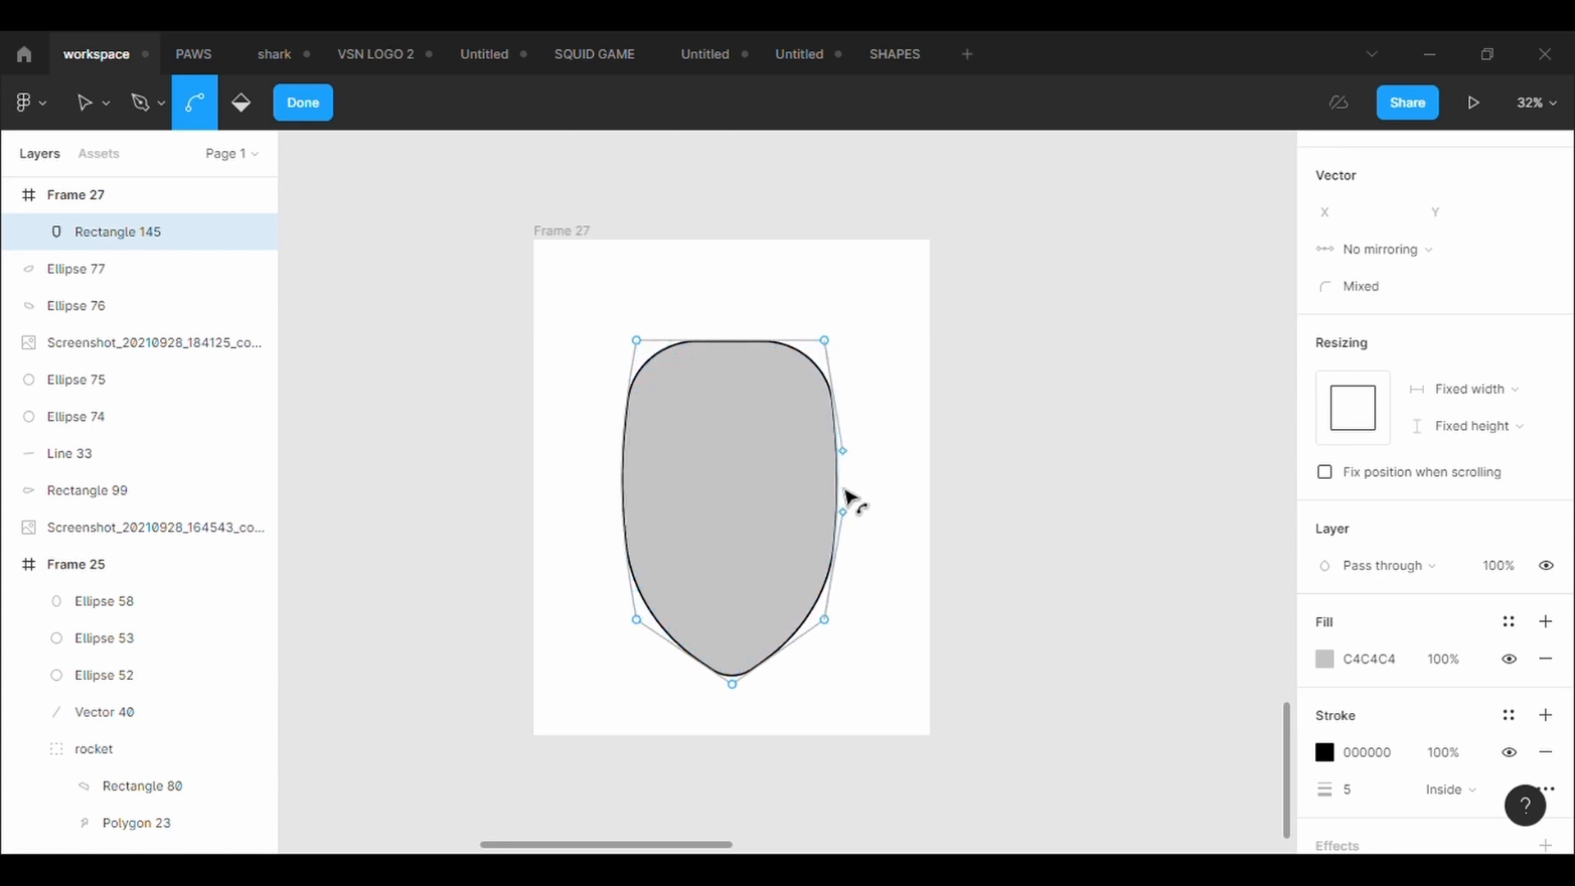
pyautogui.moveTo(741, 355); pyautogui.dragTo(738, 335)
# Set the corner radius of both upper corners of the head shape to 500 and finish editing its vector.
pyautogui.click(825, 340)
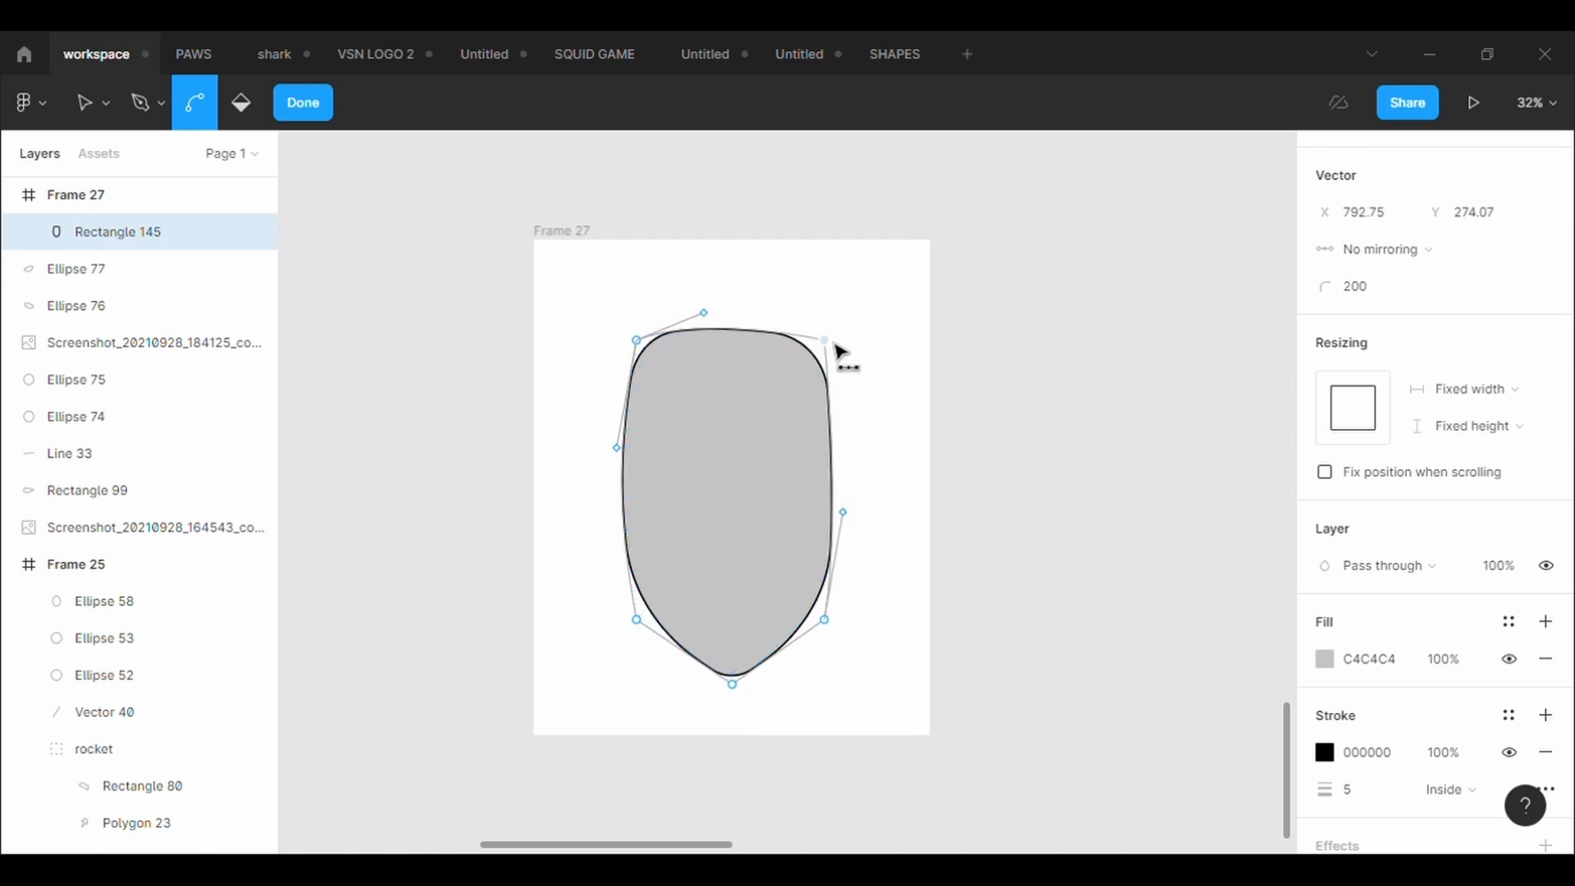
pyautogui.press('BackSpace')
pyautogui.press('BackSpace')
pyautogui.press('BackSpace')
pyautogui.write('500')
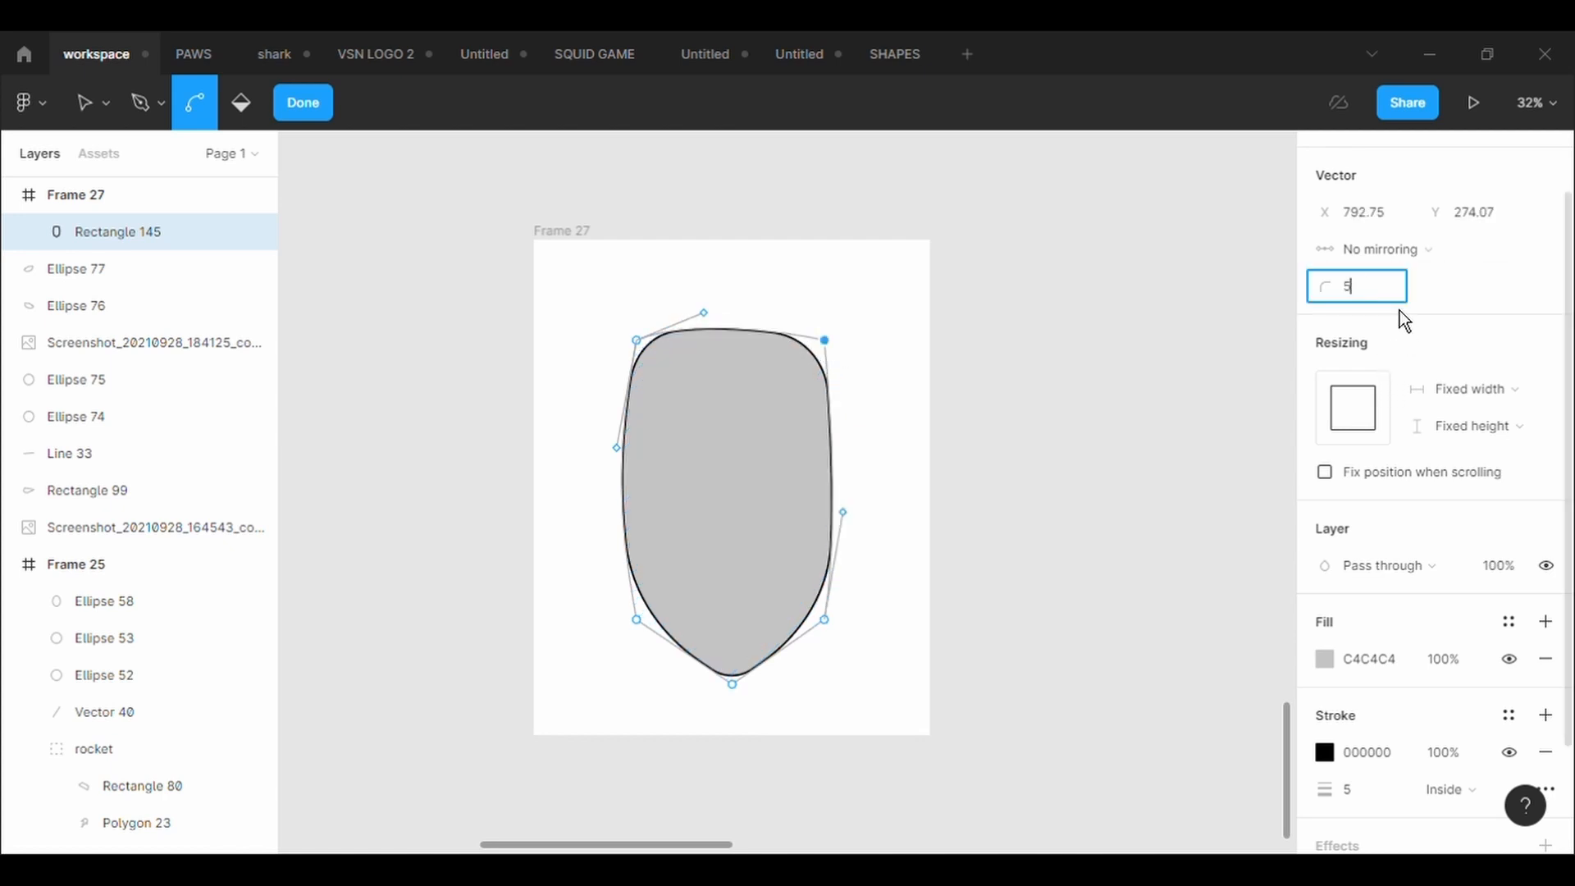
pyautogui.press('Return')
pyautogui.click(637, 341)
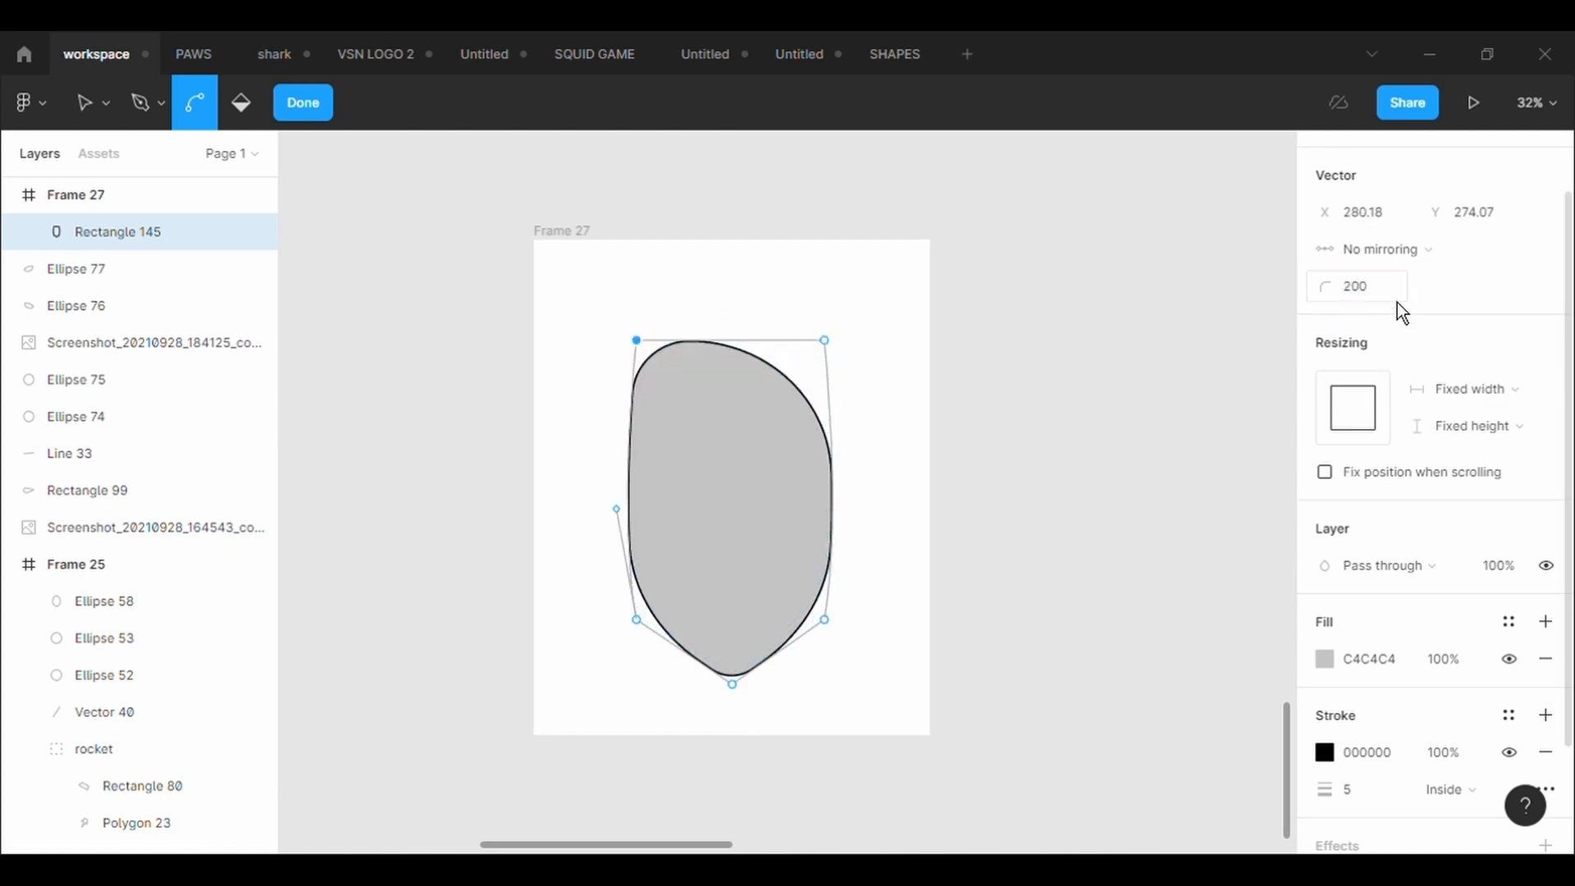
pyautogui.write('500')
pyautogui.press('Return')
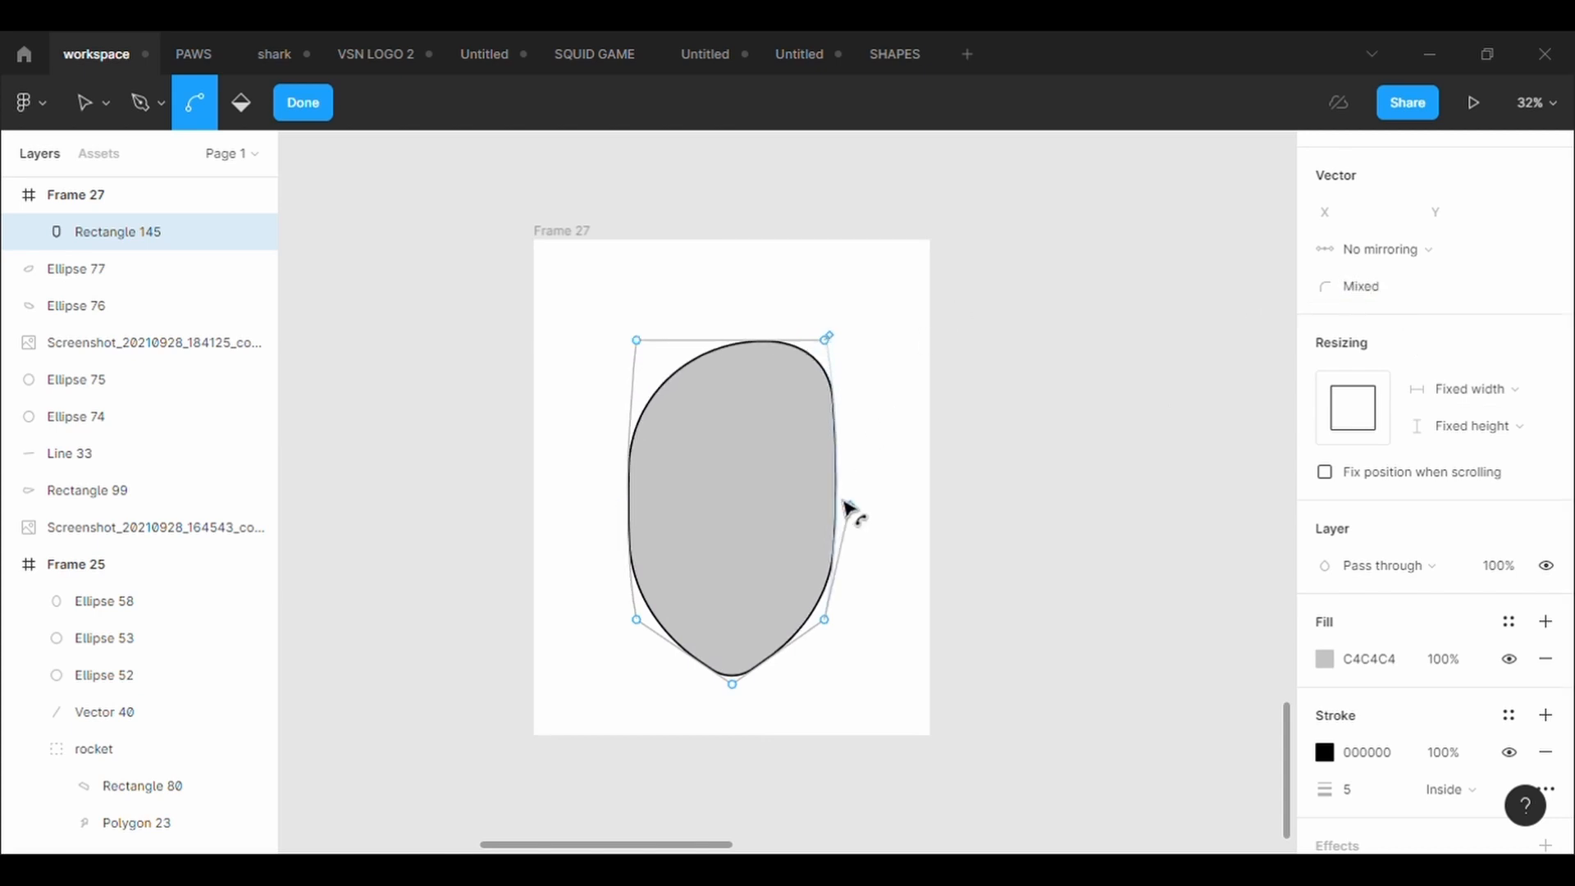
pyautogui.press('Escape')
pyautogui.press('Escape')
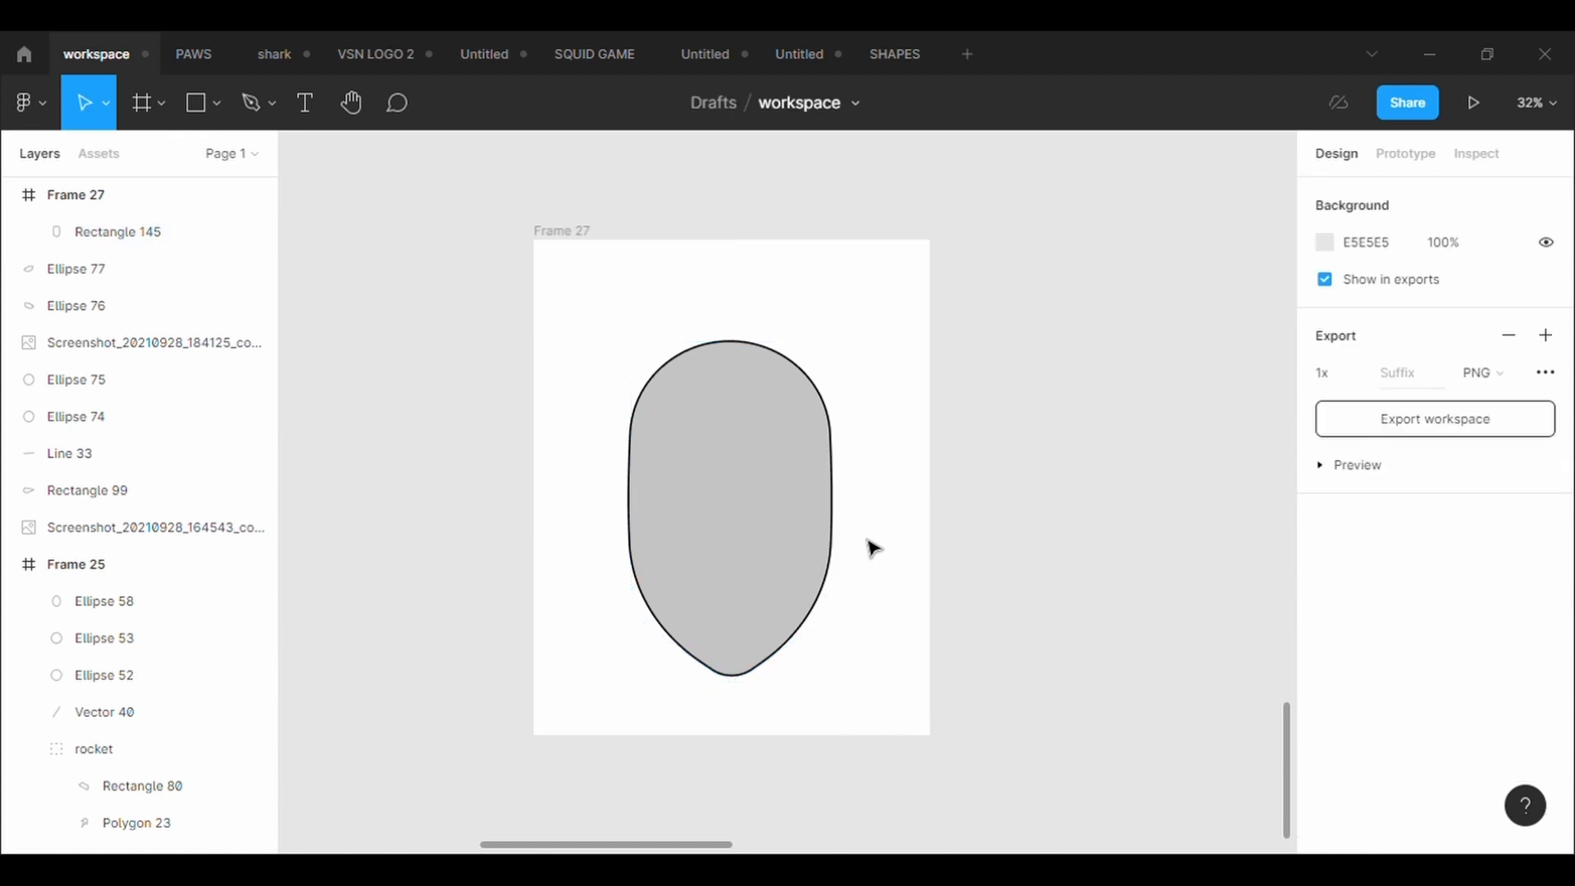
# Draw an ellipse about 181 × 214 on the upper left of the head and give it a black stroke of 5.
pyautogui.click(217, 105)
pyautogui.click(228, 243)
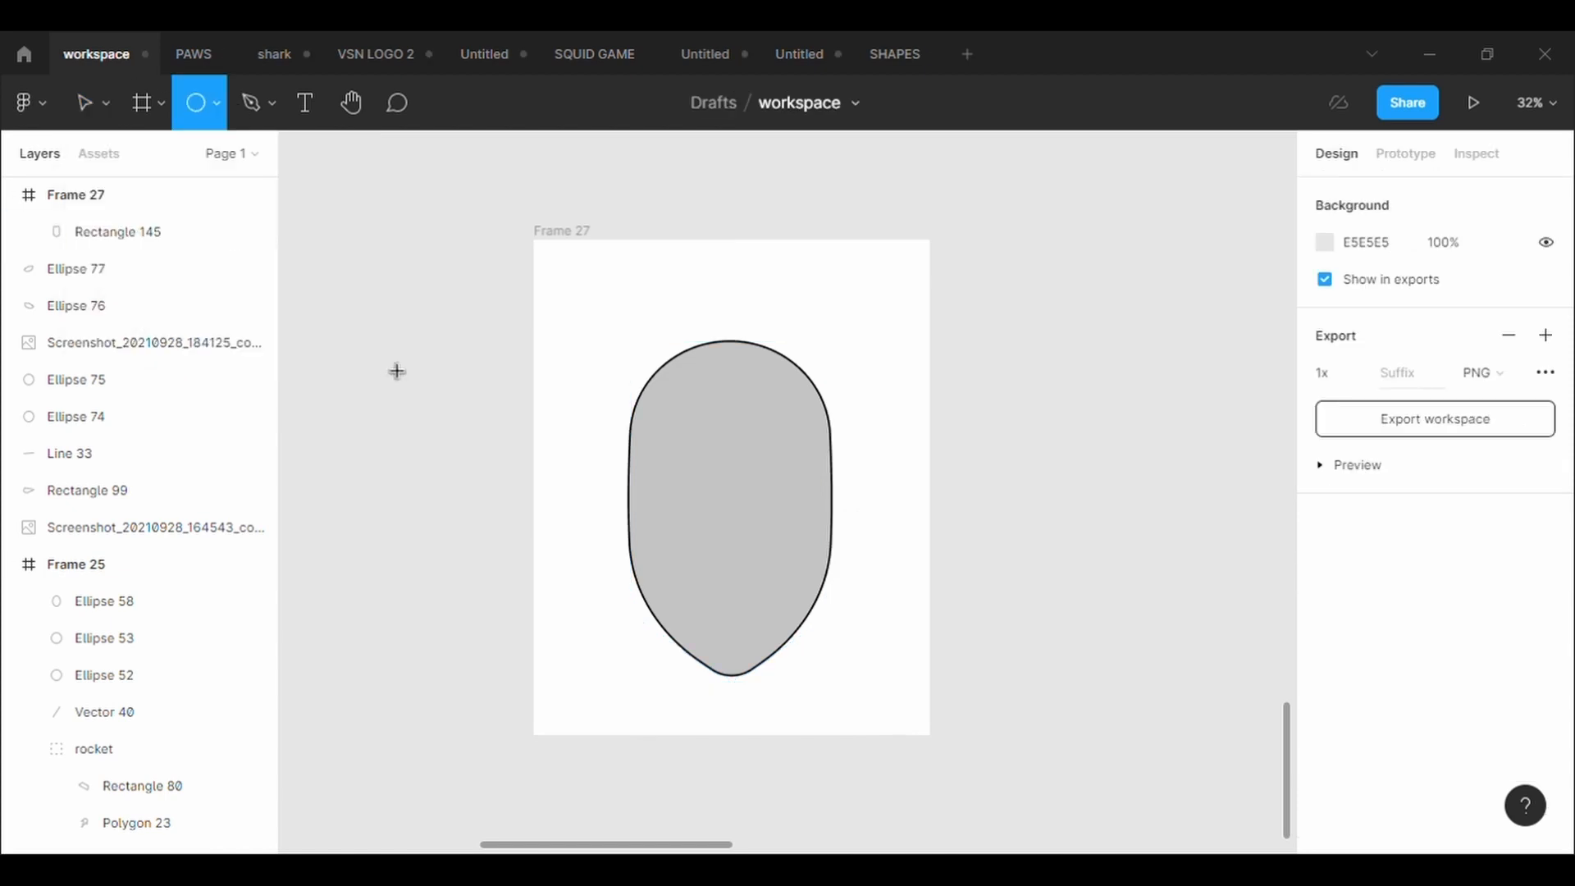
pyautogui.moveTo(665, 417)
pyautogui.mouseDown()
pyautogui.moveTo(696, 477)
pyautogui.moveTo(732, 496)
pyautogui.mouseUp()
pyautogui.click(1482, 754)
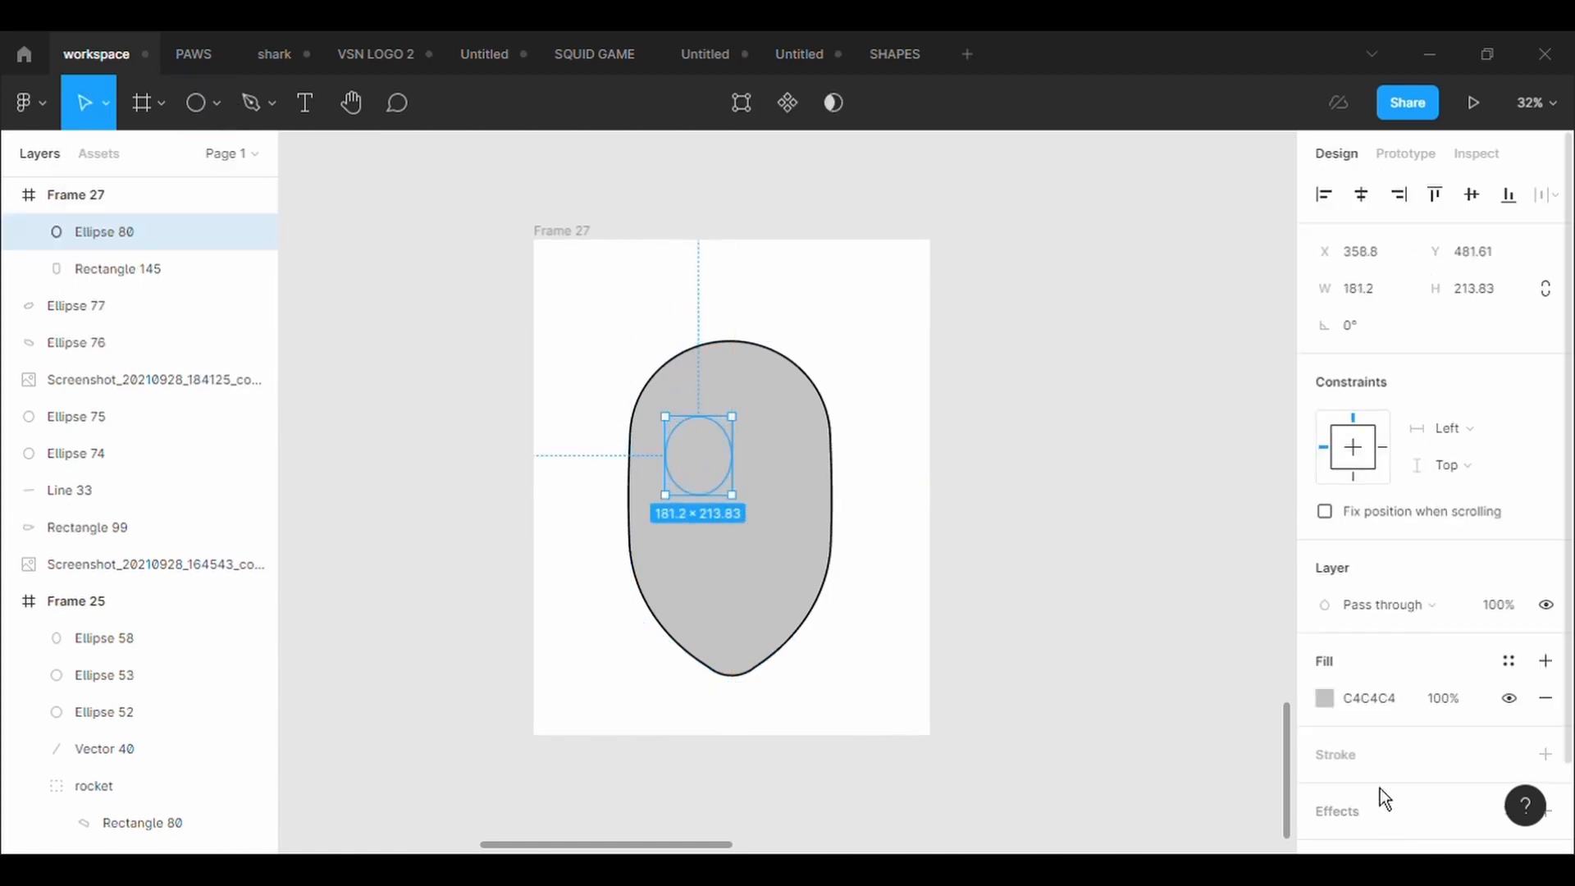
pyautogui.click(1380, 843)
pyautogui.write('5')
pyautogui.press('Return')
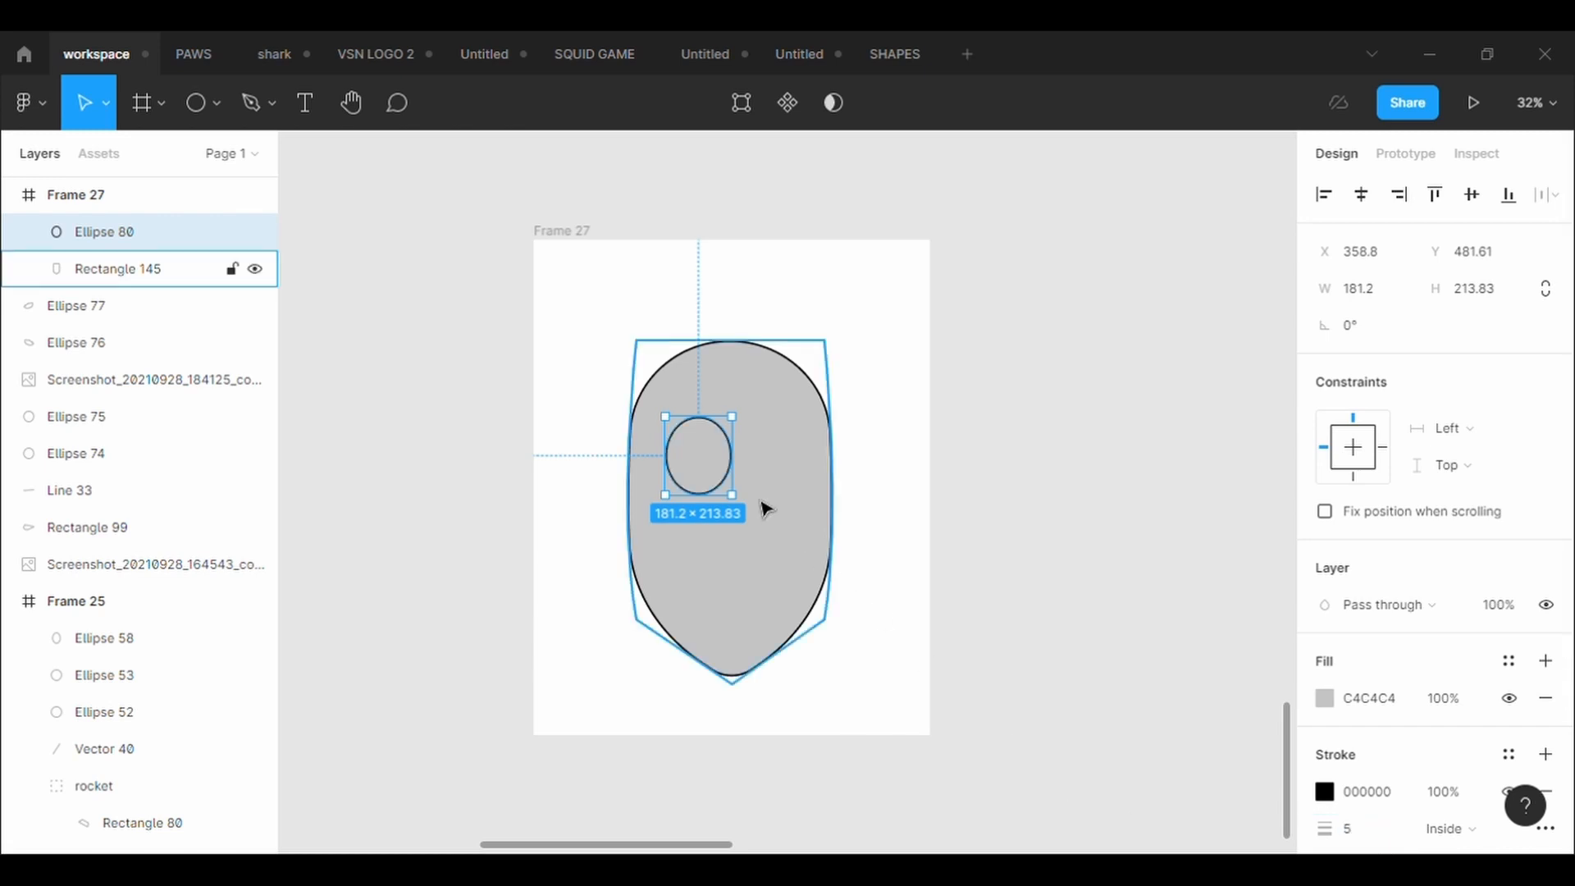
# Set the ellipse's width and height to 100 each to make it a circle.
pyautogui.click(1388, 304)
pyautogui.write('100')
pyautogui.press('Return')
pyautogui.click(1485, 298)
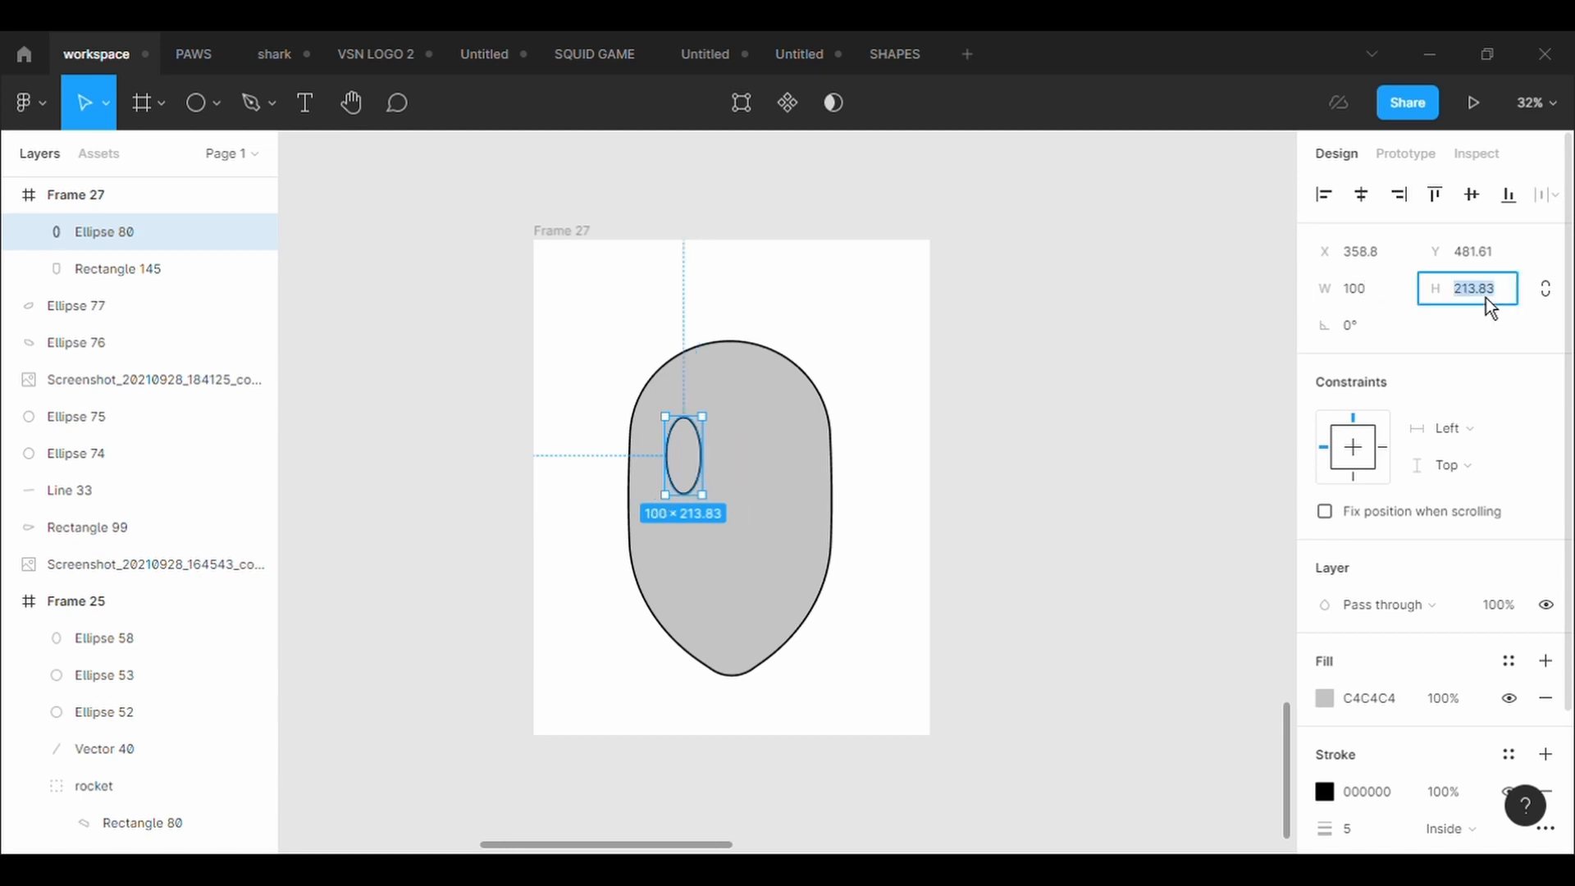
pyautogui.write('100')
pyautogui.press('Return')
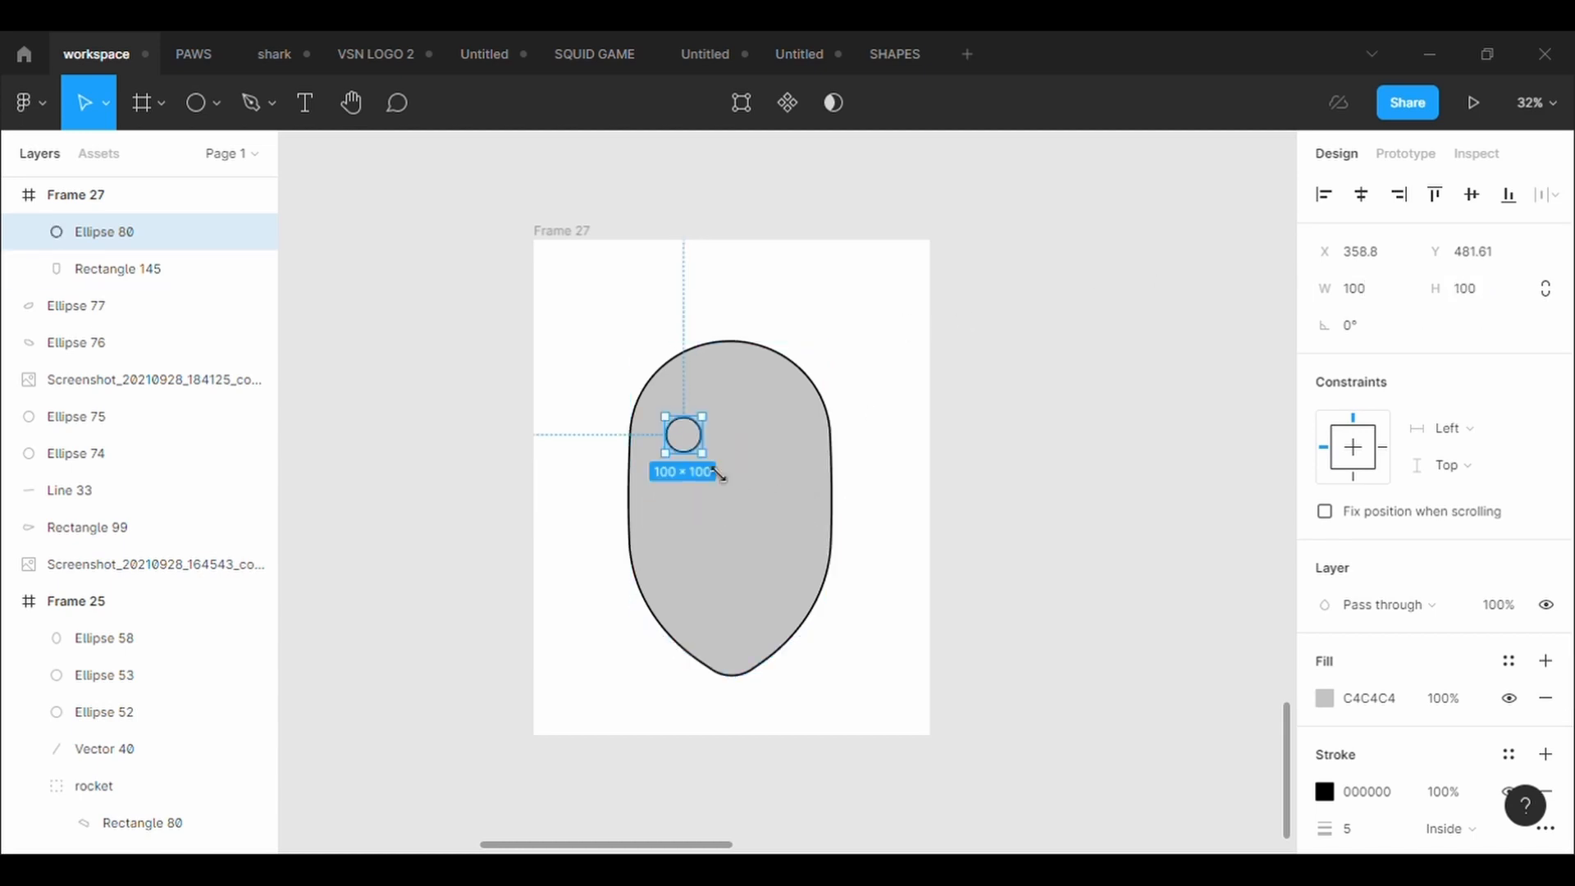
# Enlarge the eye circle to about 193 × 193 and place a copy level with it on the right side of the head.
pyautogui.moveTo(704, 456)
pyautogui.mouseDown()
pyautogui.moveTo(738, 497)
pyautogui.moveTo(722, 491)
pyautogui.moveTo(724, 506)
pyautogui.moveTo(795, 479)
pyautogui.moveTo(688, 464)
pyautogui.mouseUp()
pyautogui.hotkey('ctrl', 'c')
pyautogui.hotkey('ctrl', 'v')
pyautogui.click(770, 467)
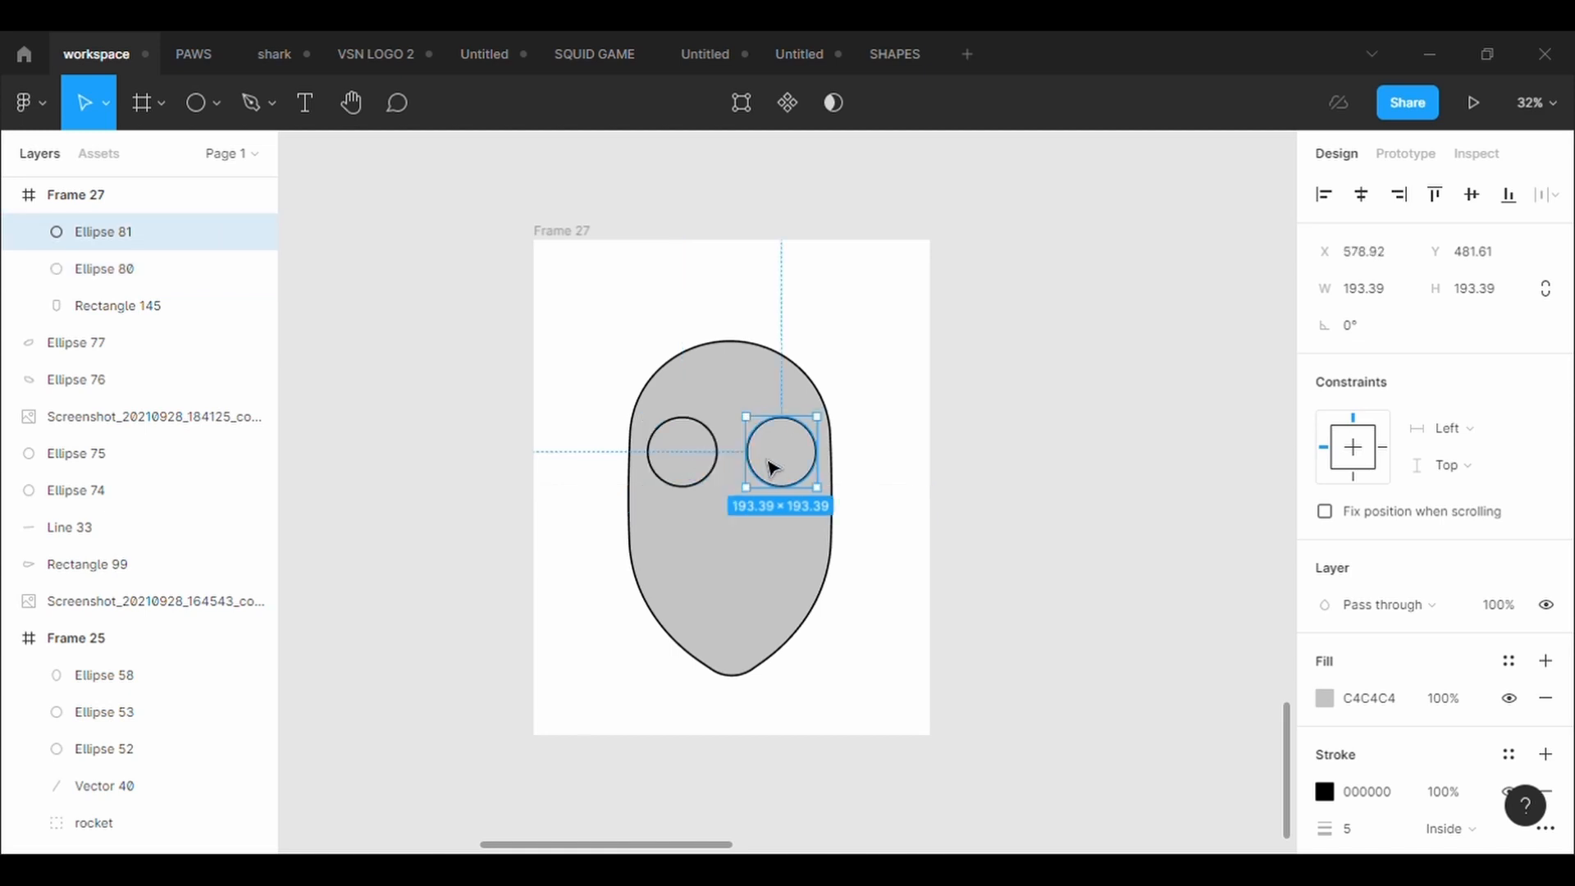
# Draw a narrow rectangle about 39 × 314 with a black stroke of 5 and centre it between the two eyes.
pyautogui.click(752, 560)
pyautogui.click(216, 104)
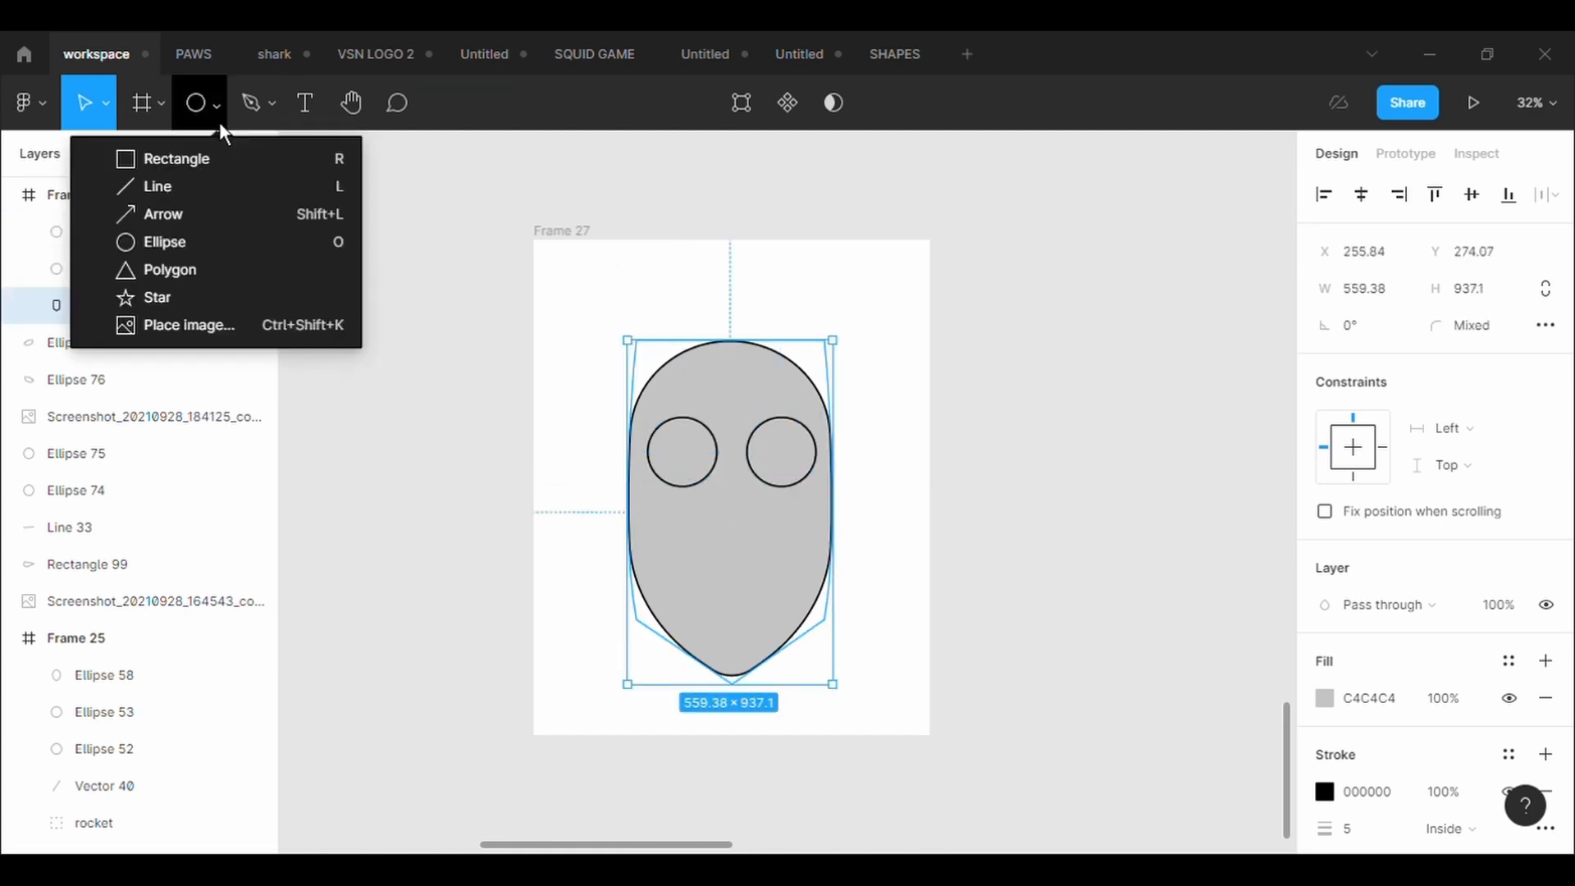
pyautogui.click(235, 167)
pyautogui.moveTo(730, 420); pyautogui.dragTo(745, 537)
pyautogui.click(1545, 753)
pyautogui.click(1346, 829)
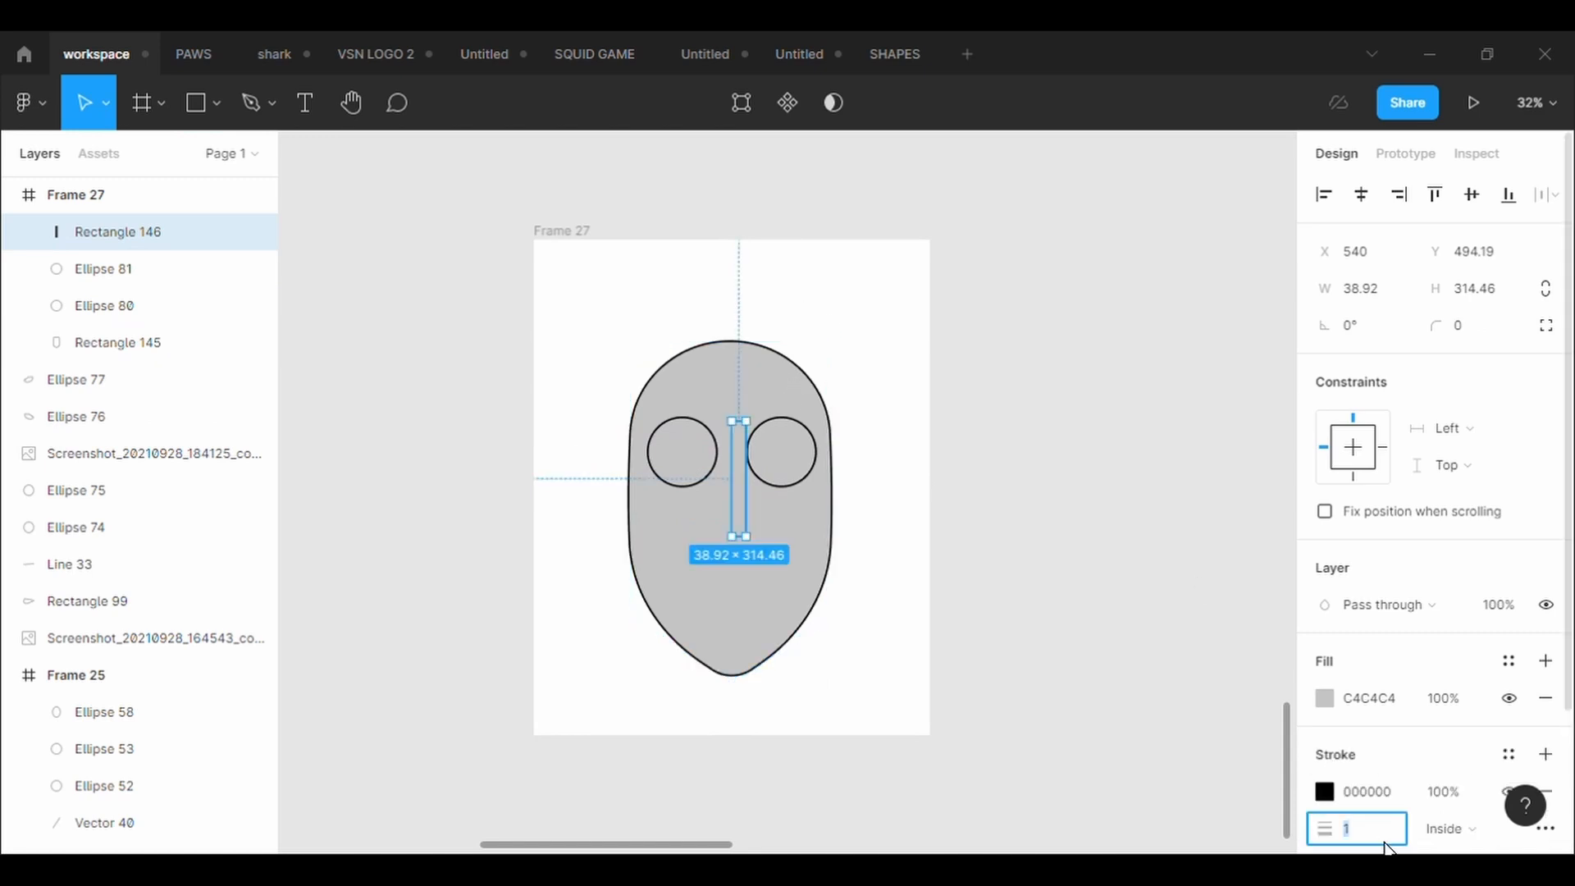
pyautogui.write('5')
pyautogui.press('Return')
pyautogui.moveTo(742, 525); pyautogui.dragTo(736, 521)
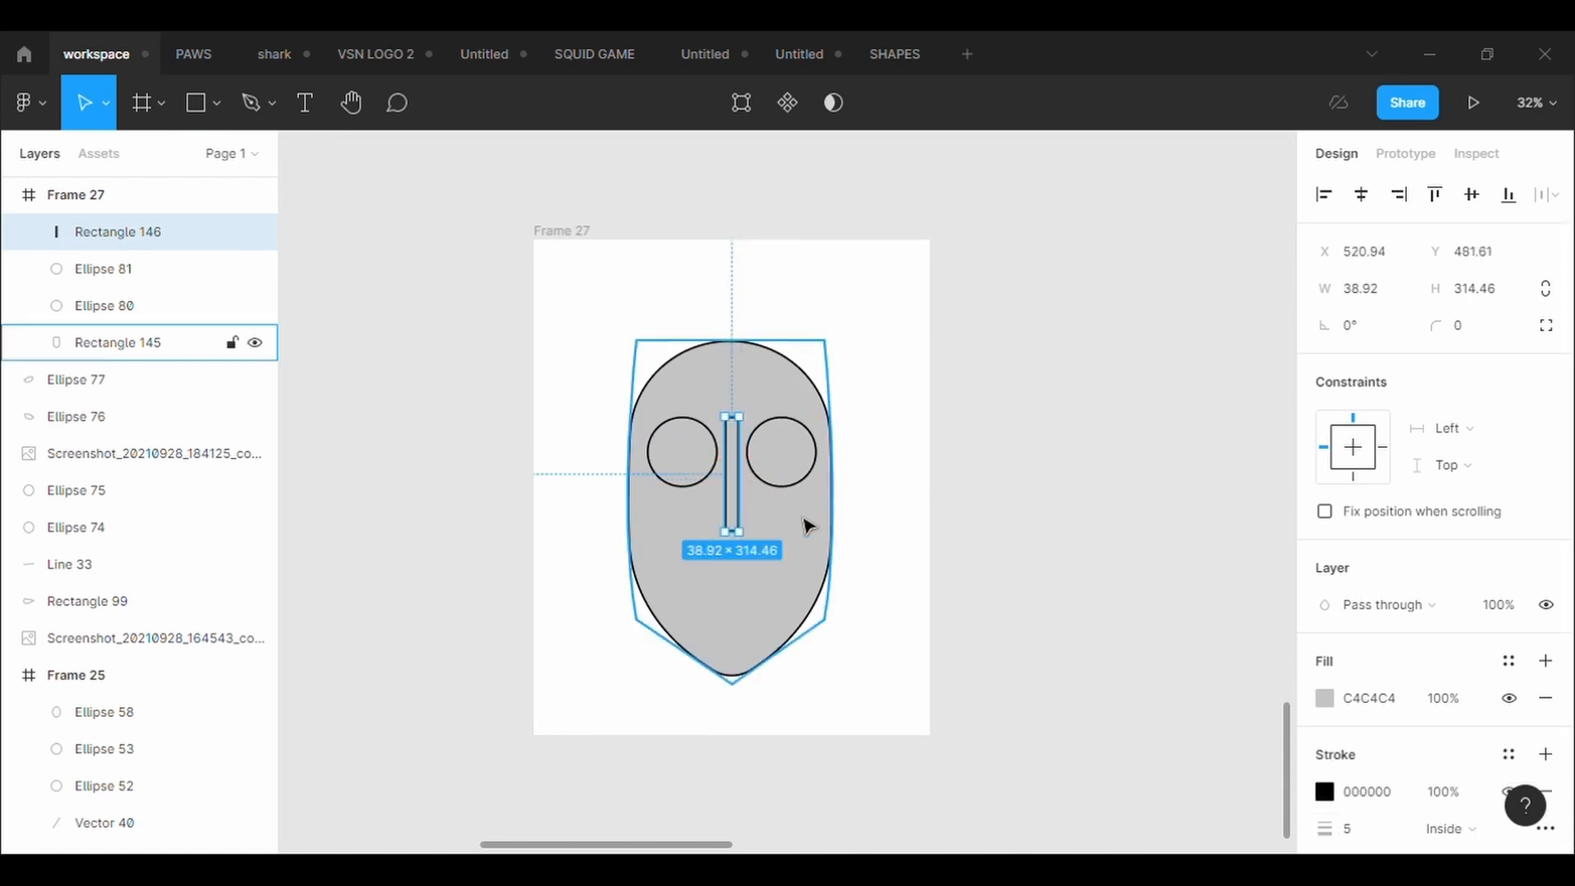
# Move the nose rectangle's two bottom corners outward and bend its long sides inward.
pyautogui.scroll(5, 806, 525)
pyautogui.press('Return')
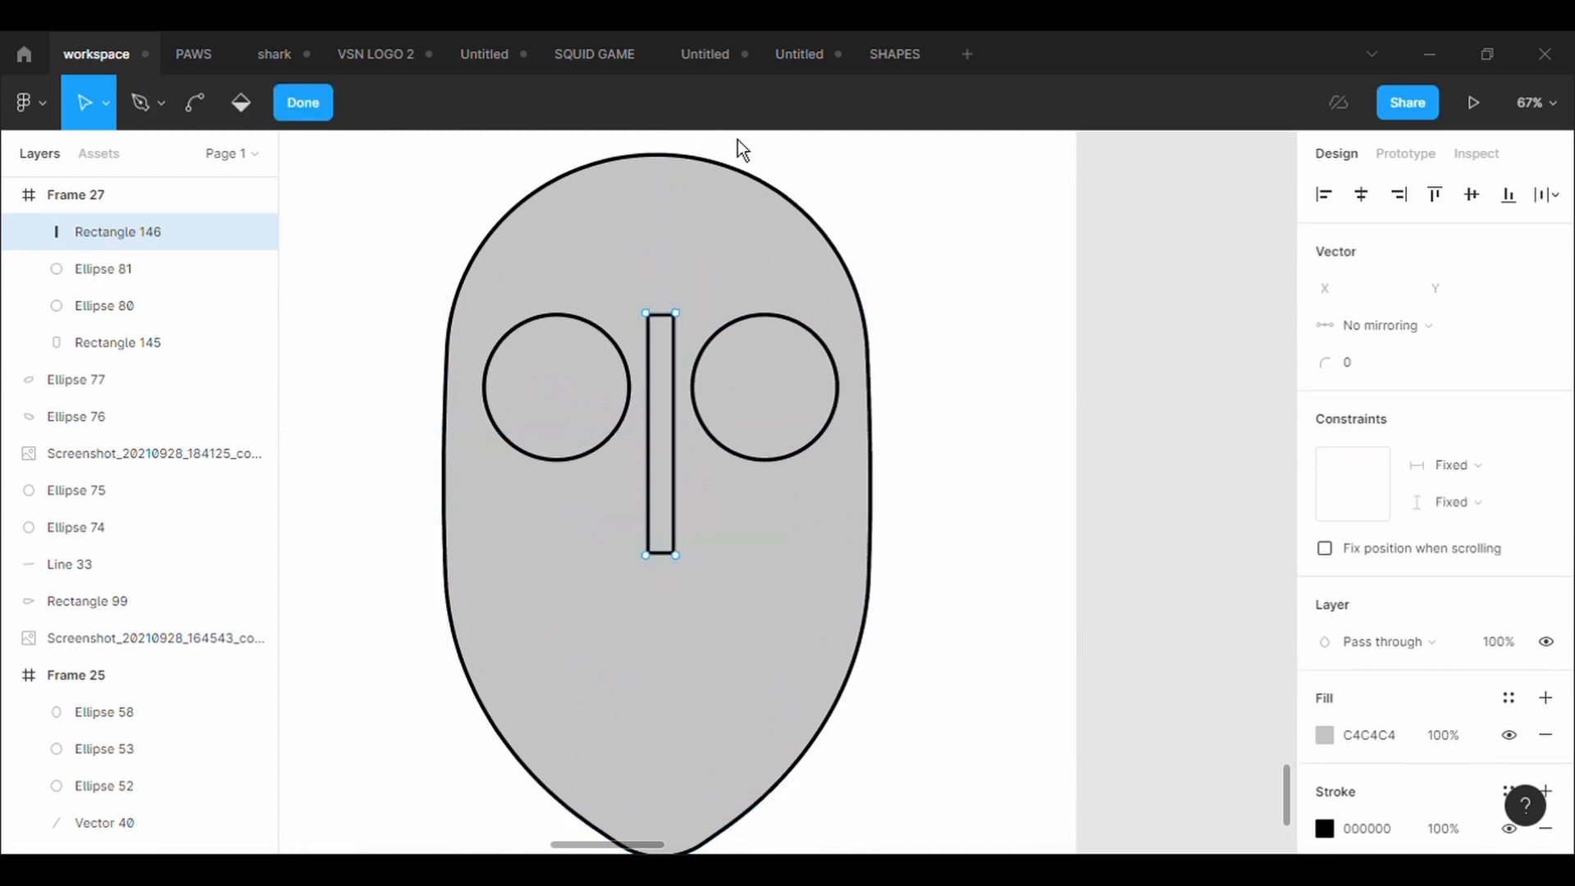
pyautogui.moveTo(647, 567); pyautogui.dragTo(704, 562)
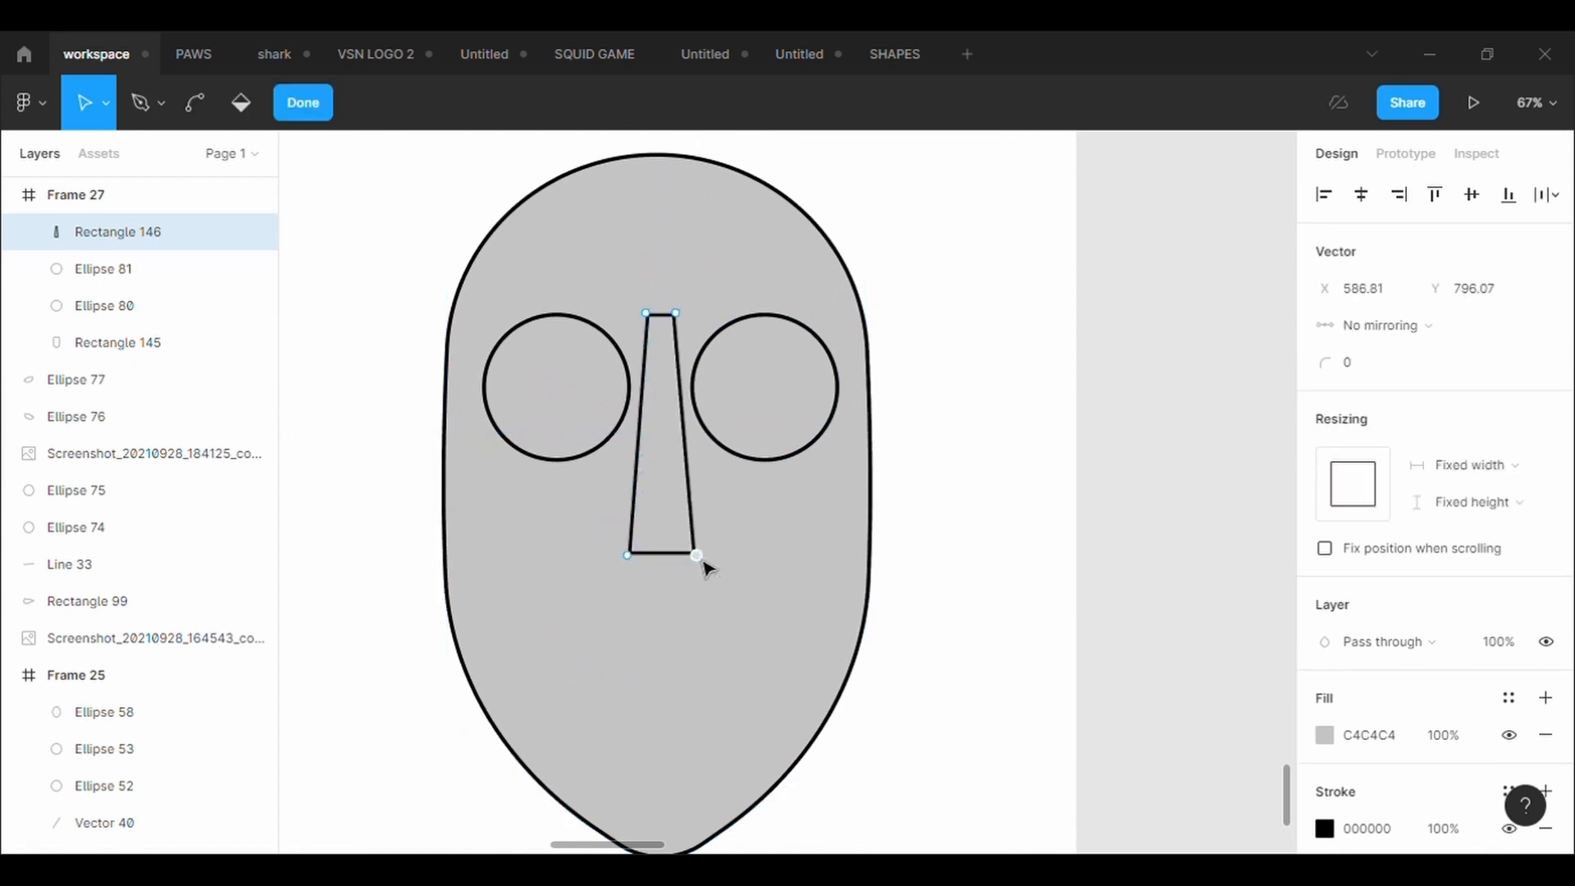
pyautogui.click(194, 101)
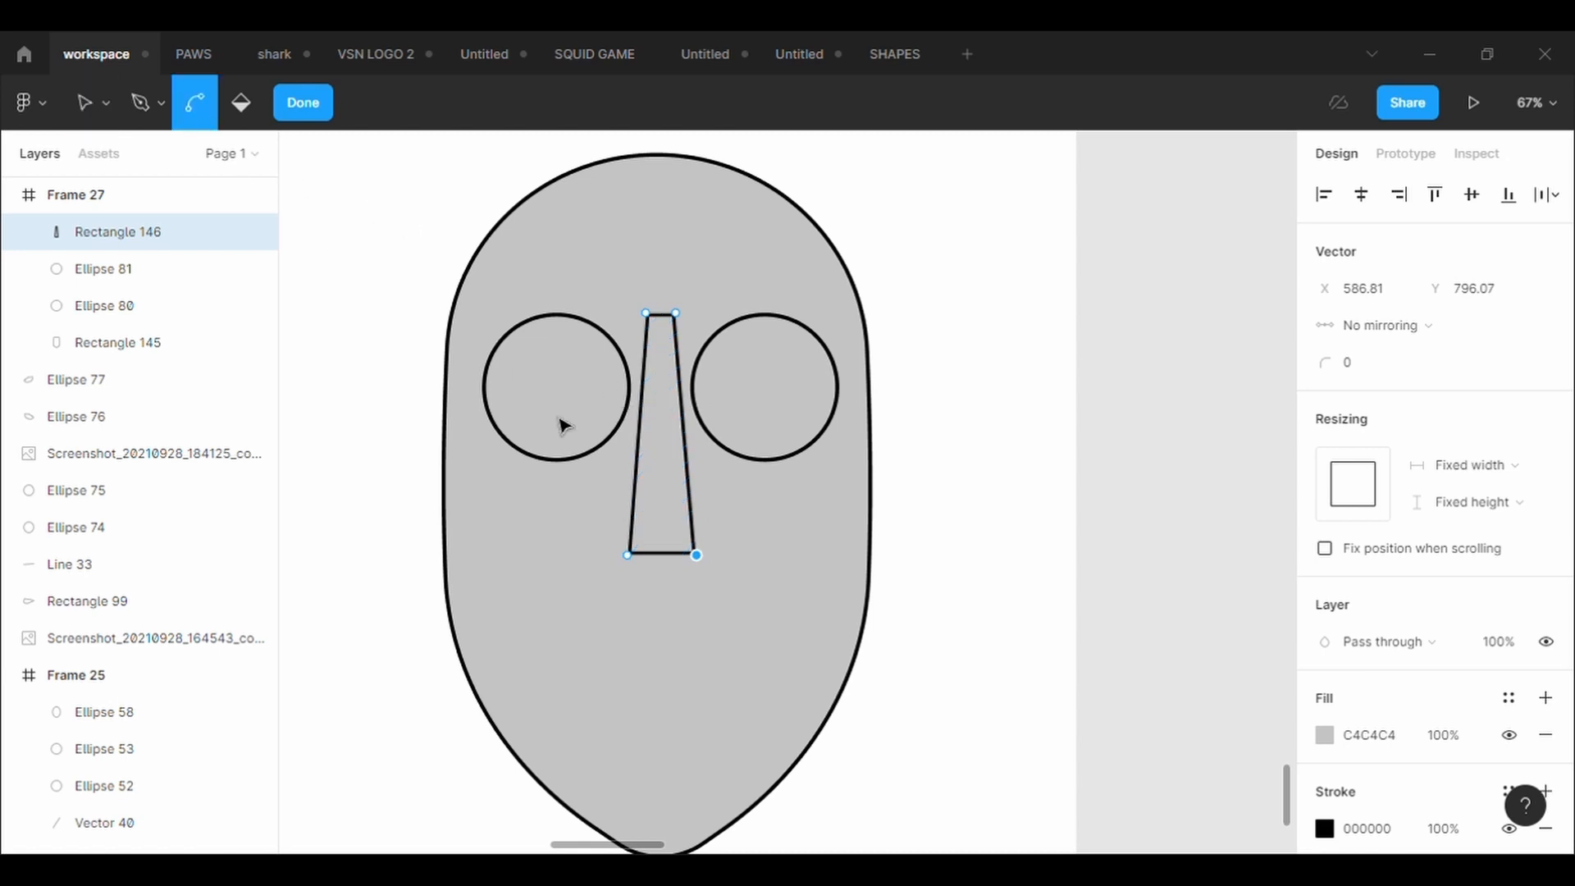
pyautogui.moveTo(644, 469); pyautogui.dragTo(680, 461)
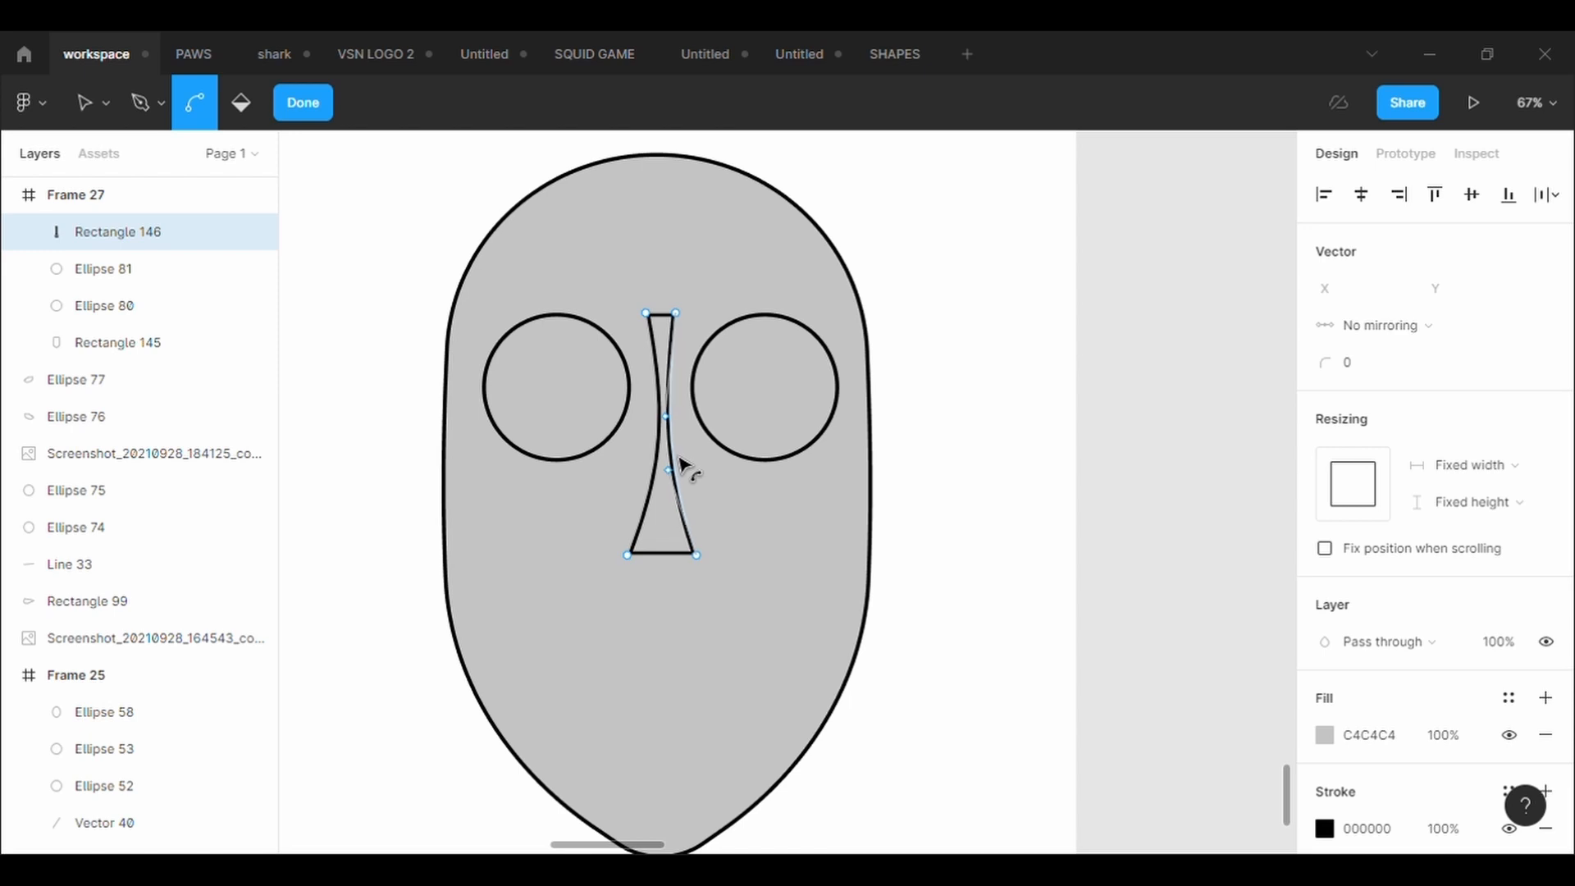
pyautogui.press('Escape')
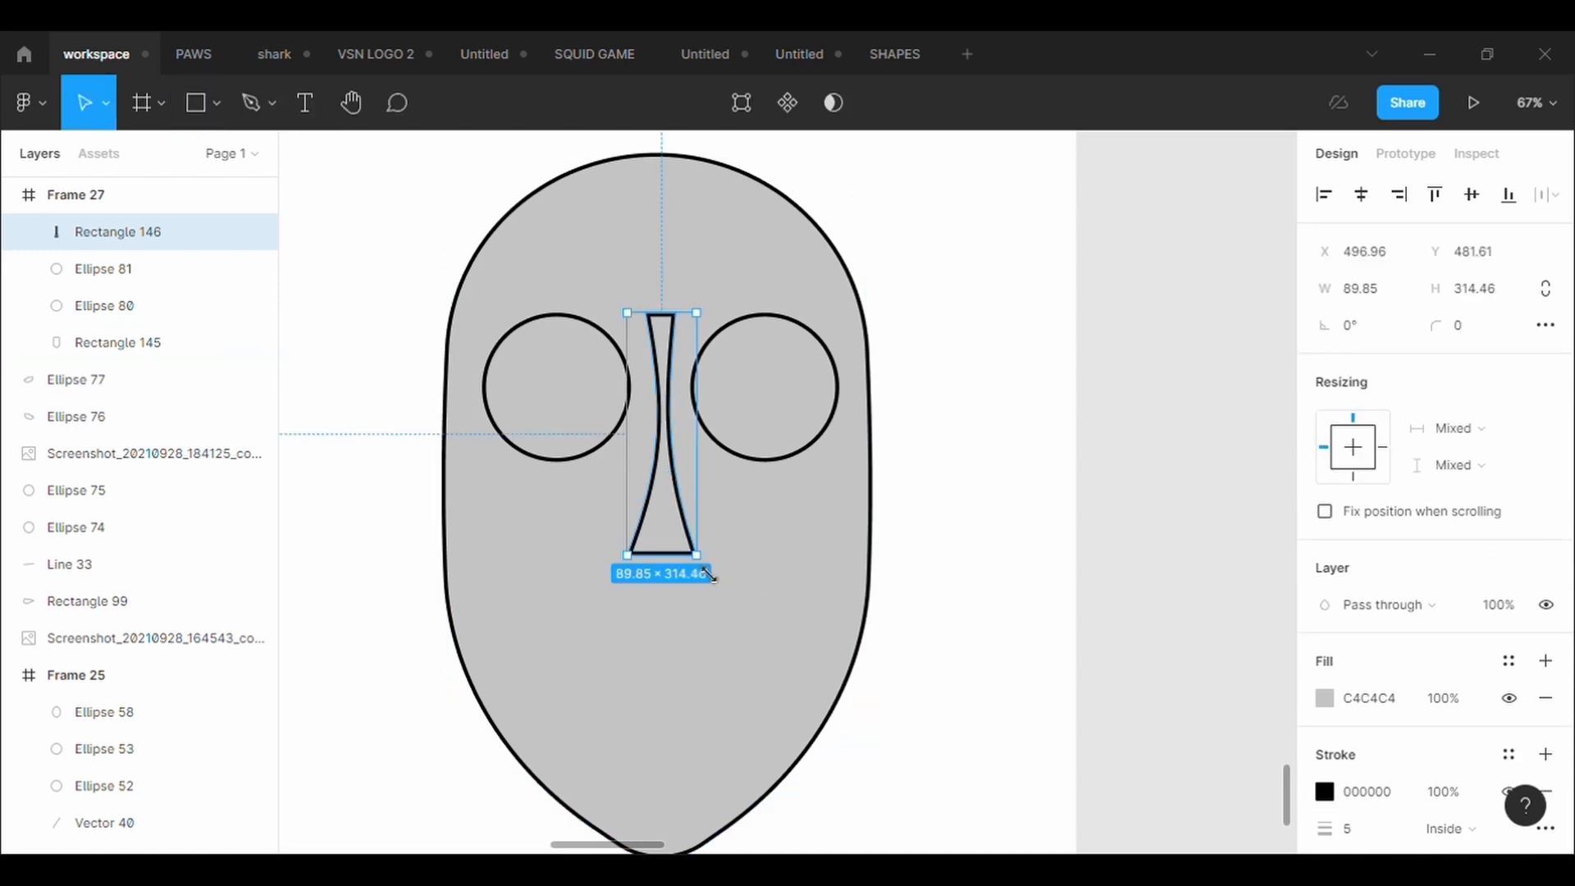
# Resize the nose shape to about 136 × 317 and centre it horizontally on the head between the eyes.
pyautogui.moveTo(707, 572); pyautogui.dragTo(669, 542)
pyautogui.moveTo(703, 478); pyautogui.dragTo(668, 545)
pyautogui.moveTo(675, 324)
pyautogui.mouseDown()
pyautogui.moveTo(675, 375)
pyautogui.moveTo(675, 355)
pyautogui.mouseUp()
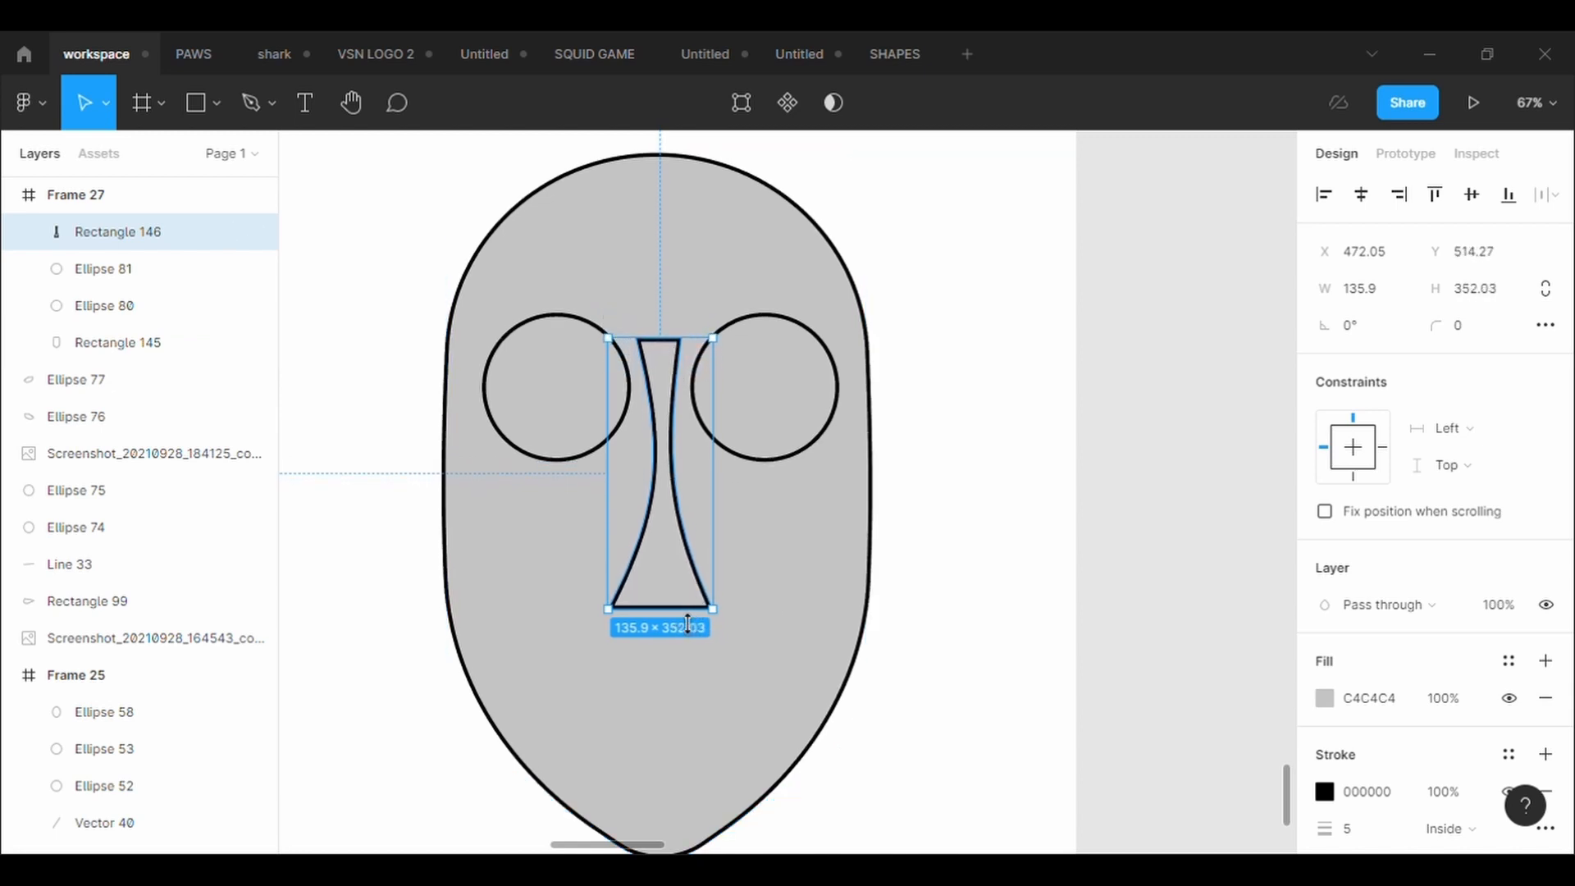
pyautogui.moveTo(687, 625); pyautogui.dragTo(665, 555)
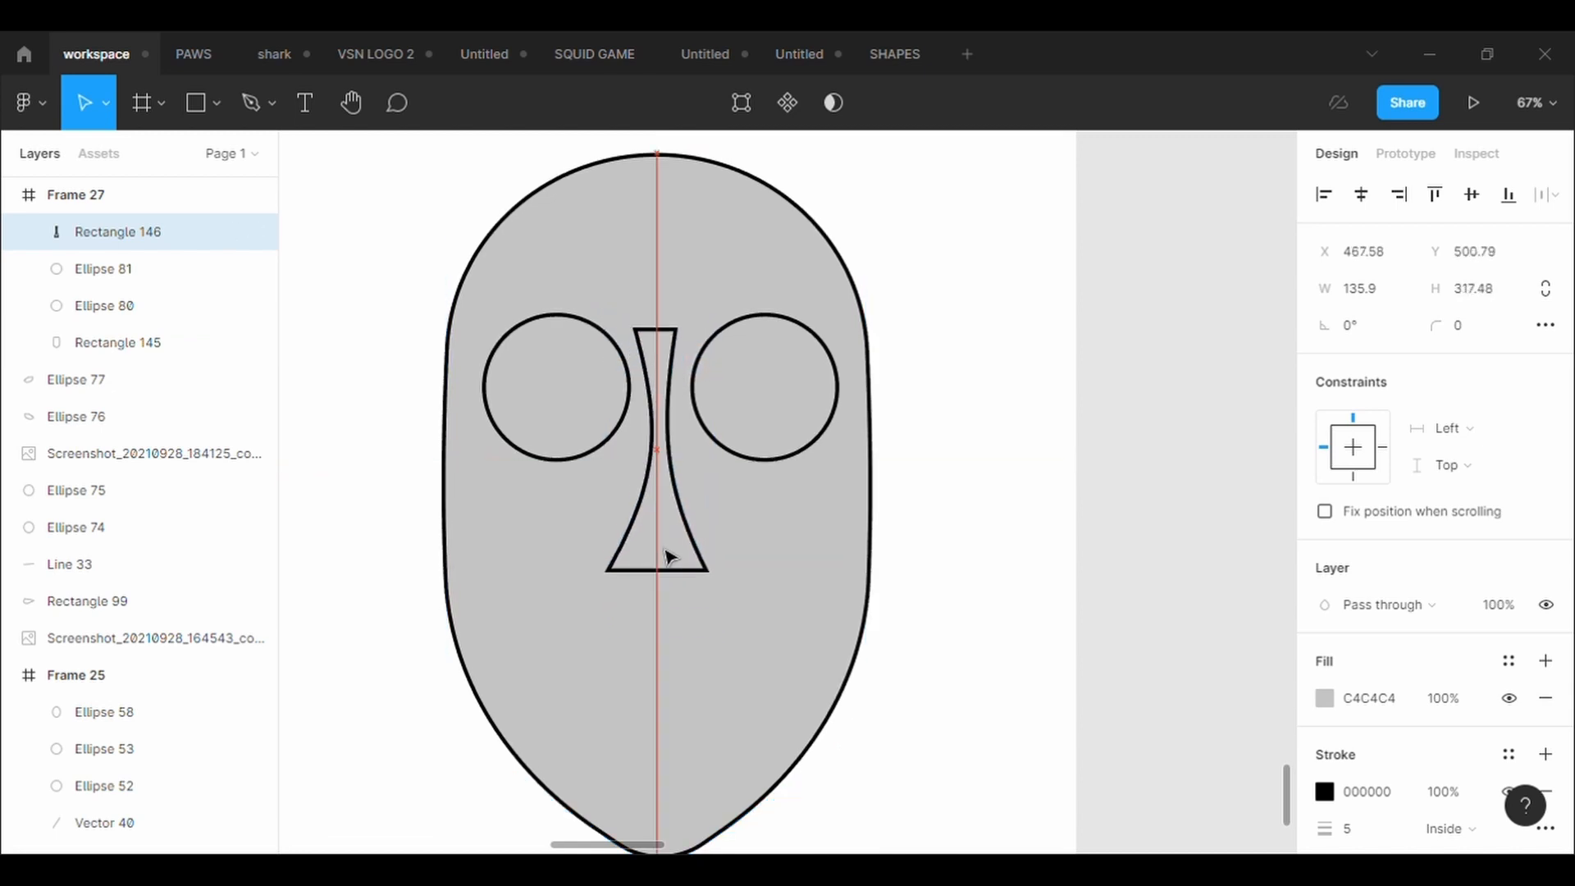
# Draw an ellipse about 178 × 136 over the upper part of the left eye with a black stroke of 5.
pyautogui.click(728, 647)
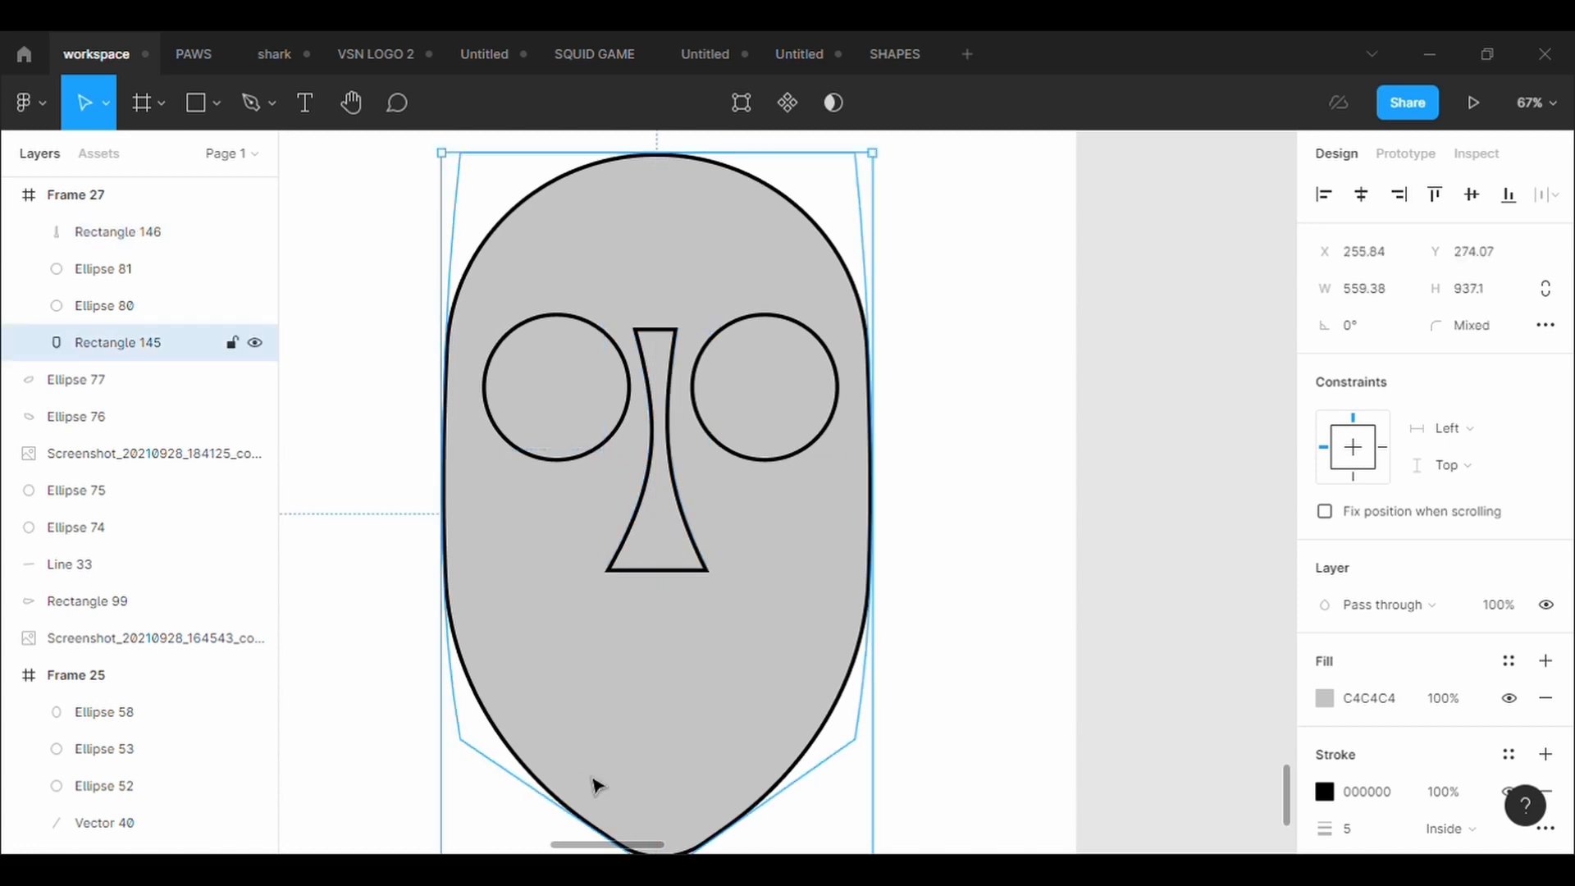
pyautogui.click(225, 123)
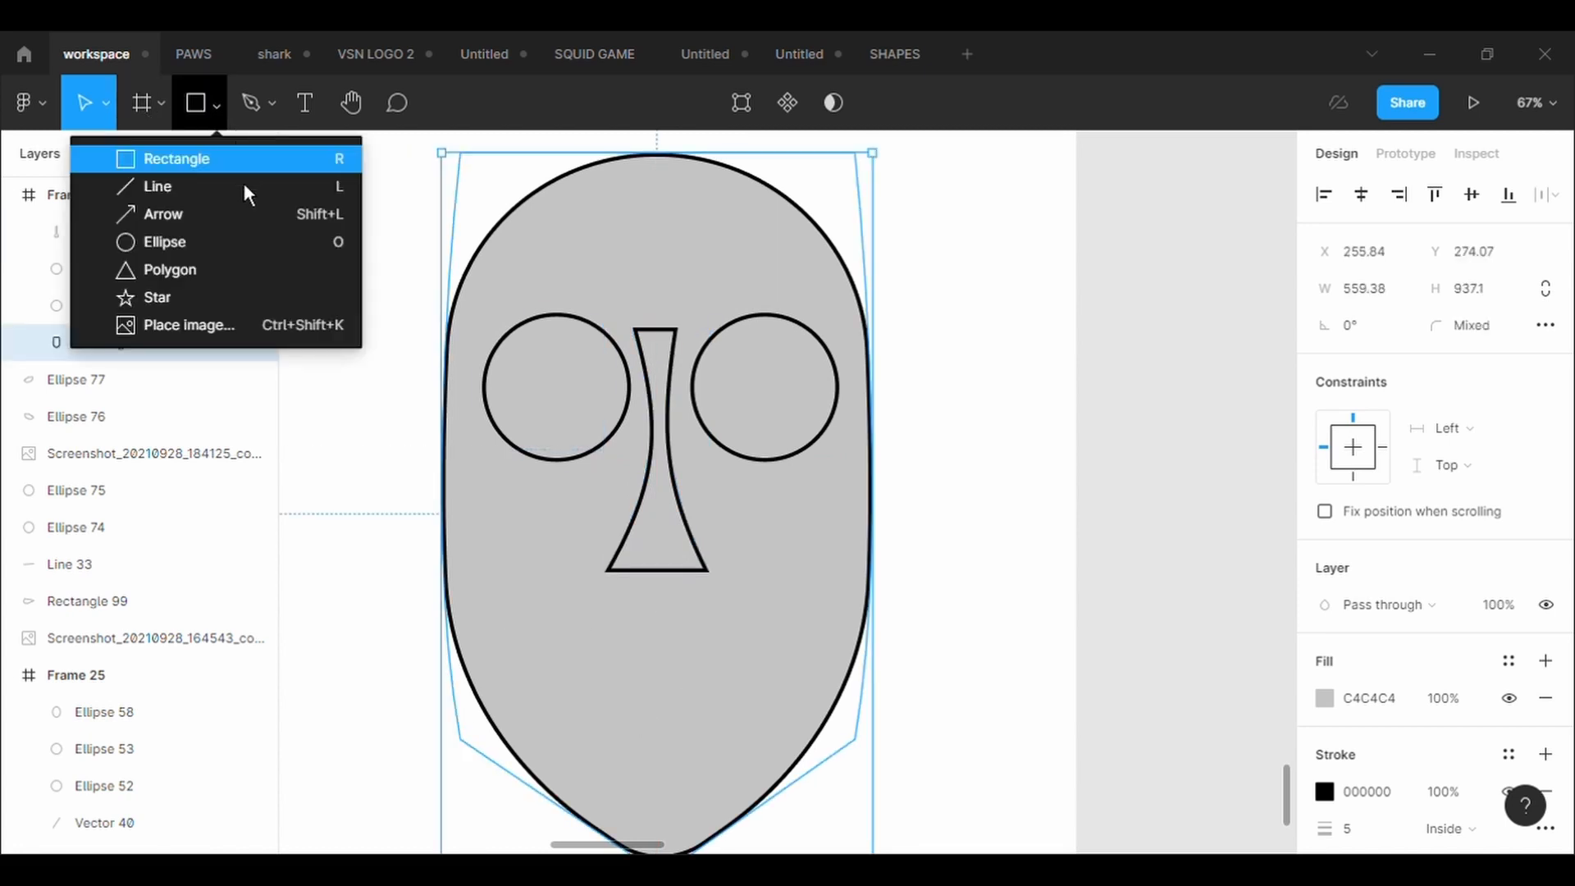
pyautogui.click(248, 246)
pyautogui.moveTo(485, 300)
pyautogui.mouseDown()
pyautogui.moveTo(502, 356)
pyautogui.moveTo(633, 406)
pyautogui.mouseUp()
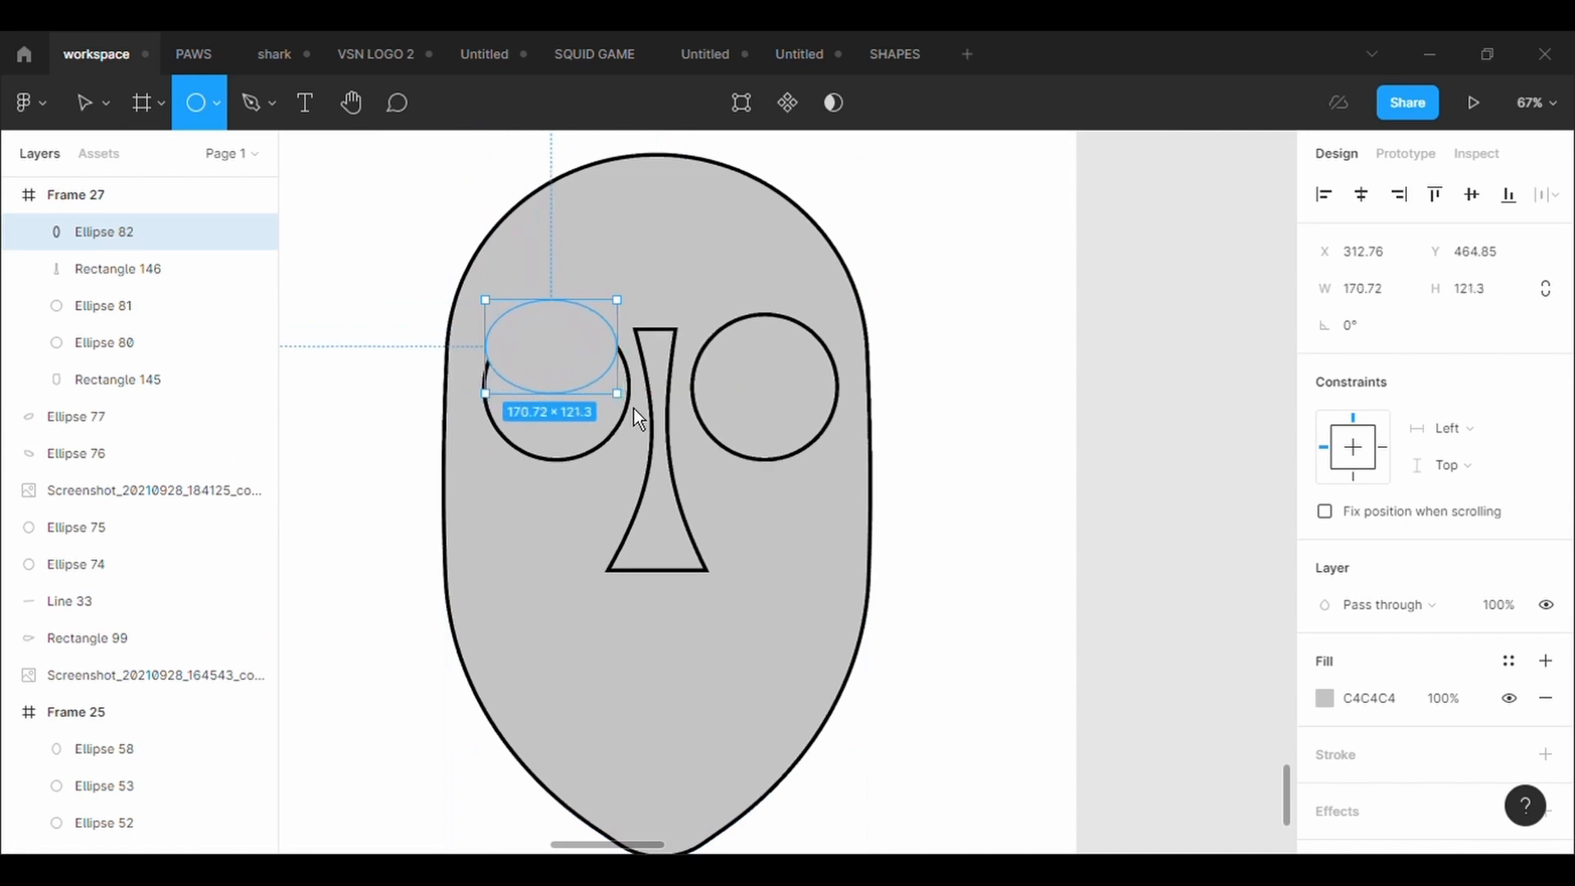
pyautogui.click(1365, 751)
pyautogui.click(1397, 841)
pyautogui.write('5')
pyautogui.press('Return')
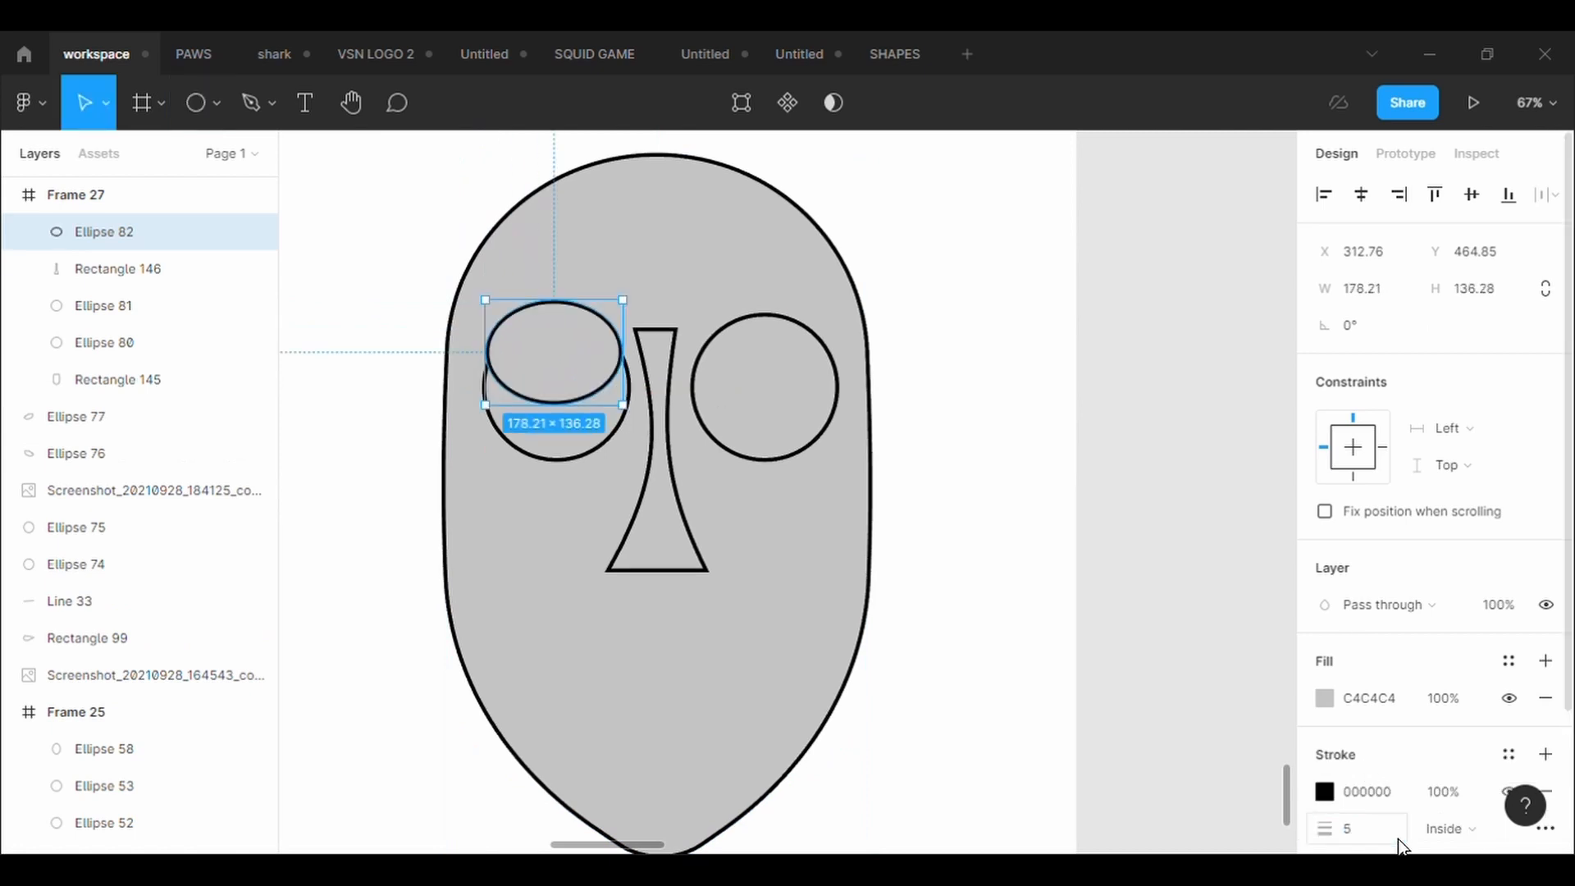
# Send the new ellipse to the back and the head shape behind it, placing the ellipse between the head and the left eye.
pyautogui.rightClick(578, 381)
pyautogui.click(631, 408)
pyautogui.click(640, 249)
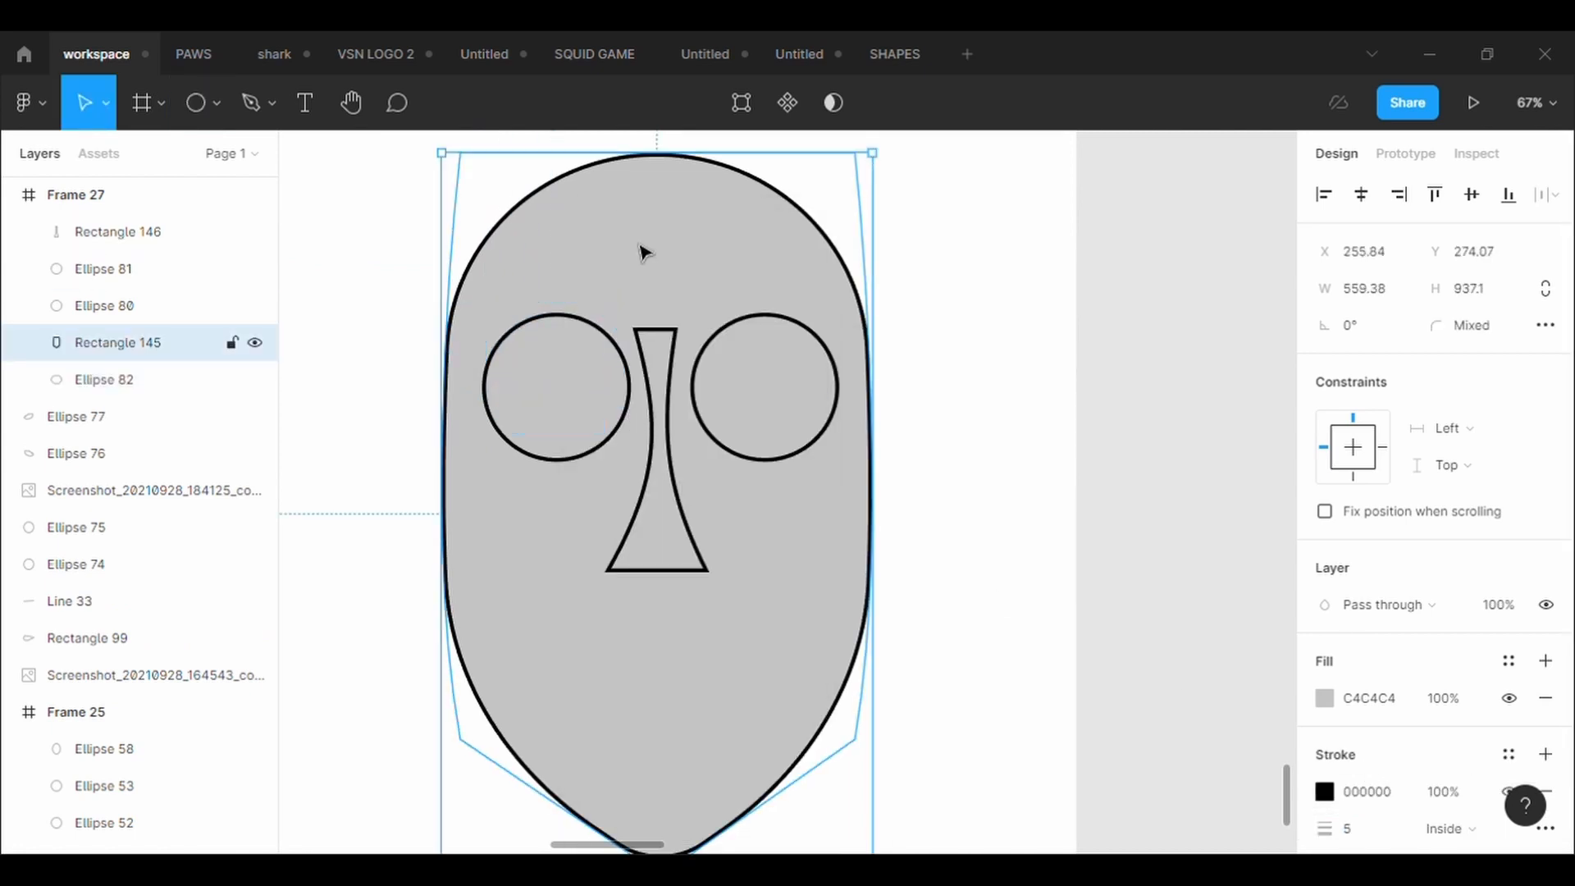
pyautogui.rightClick(627, 205)
pyautogui.click(680, 408)
pyautogui.click(563, 310)
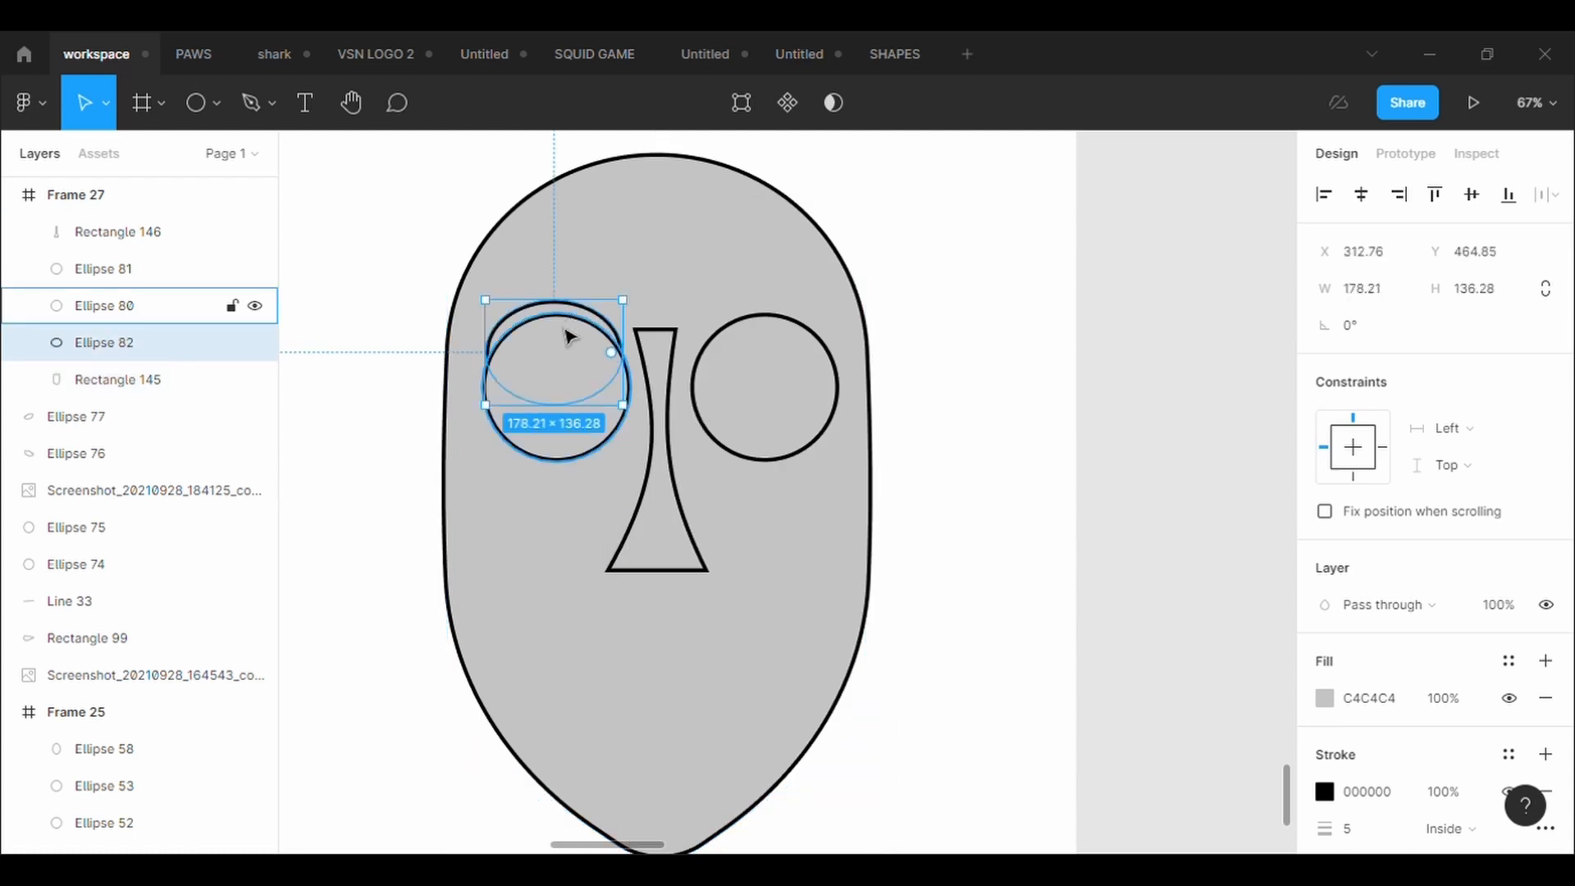
# Replace the upper ellipse on the left eye with a duplicate of the eye circle moved slightly upward.
pyautogui.moveTo(576, 410)
pyautogui.mouseDown()
pyautogui.moveTo(577, 439)
pyautogui.moveTo(639, 413)
pyautogui.moveTo(583, 397)
pyautogui.moveTo(596, 402)
pyautogui.mouseUp()
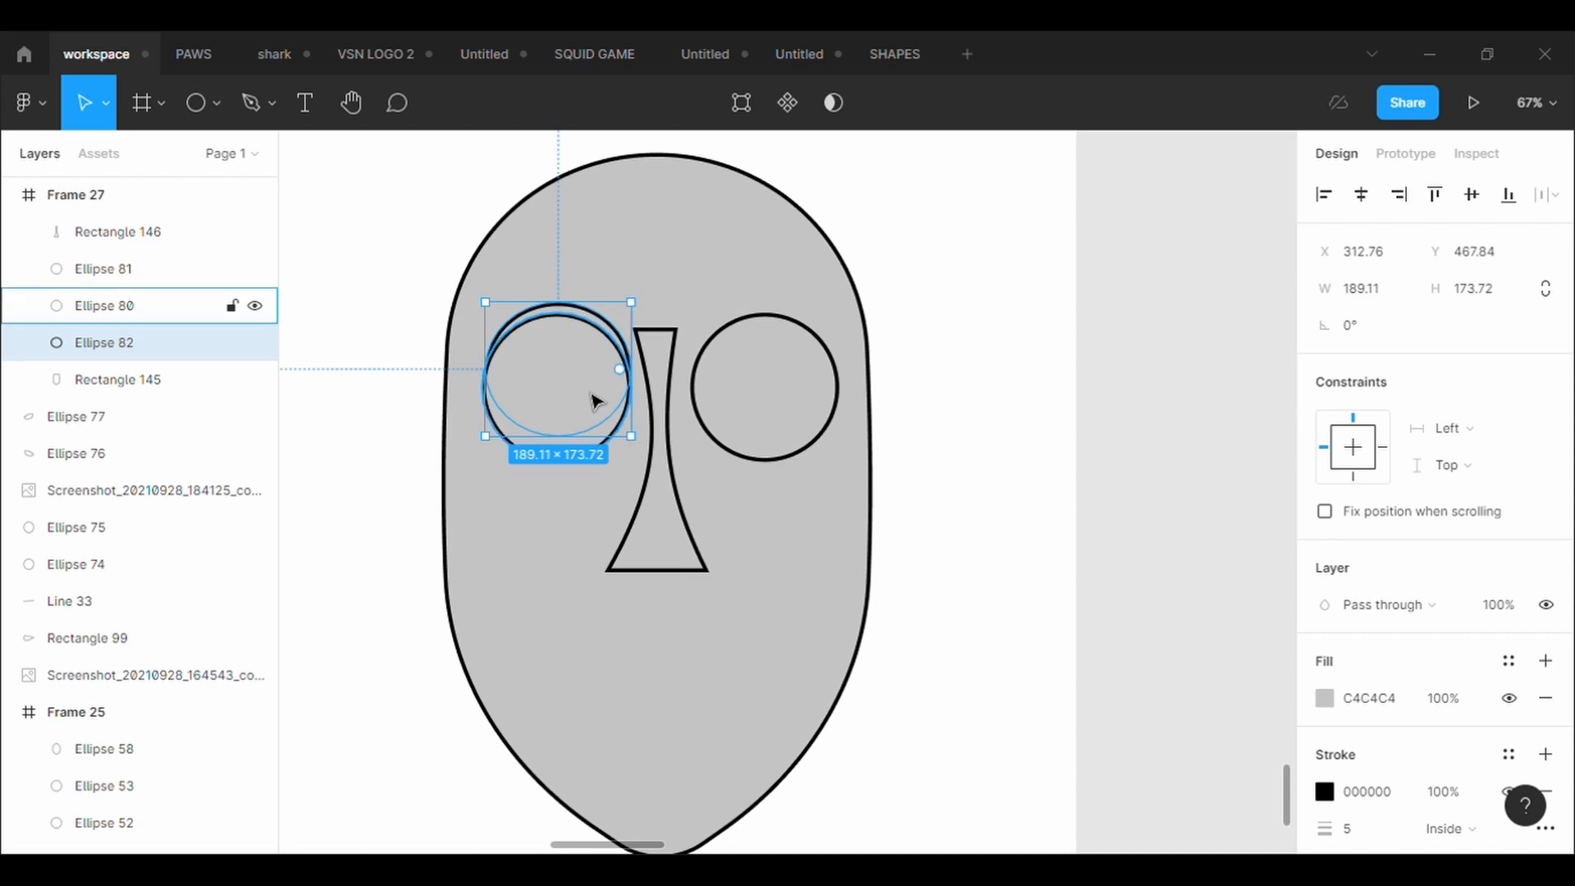
pyautogui.press('Delete')
pyautogui.click(588, 404)
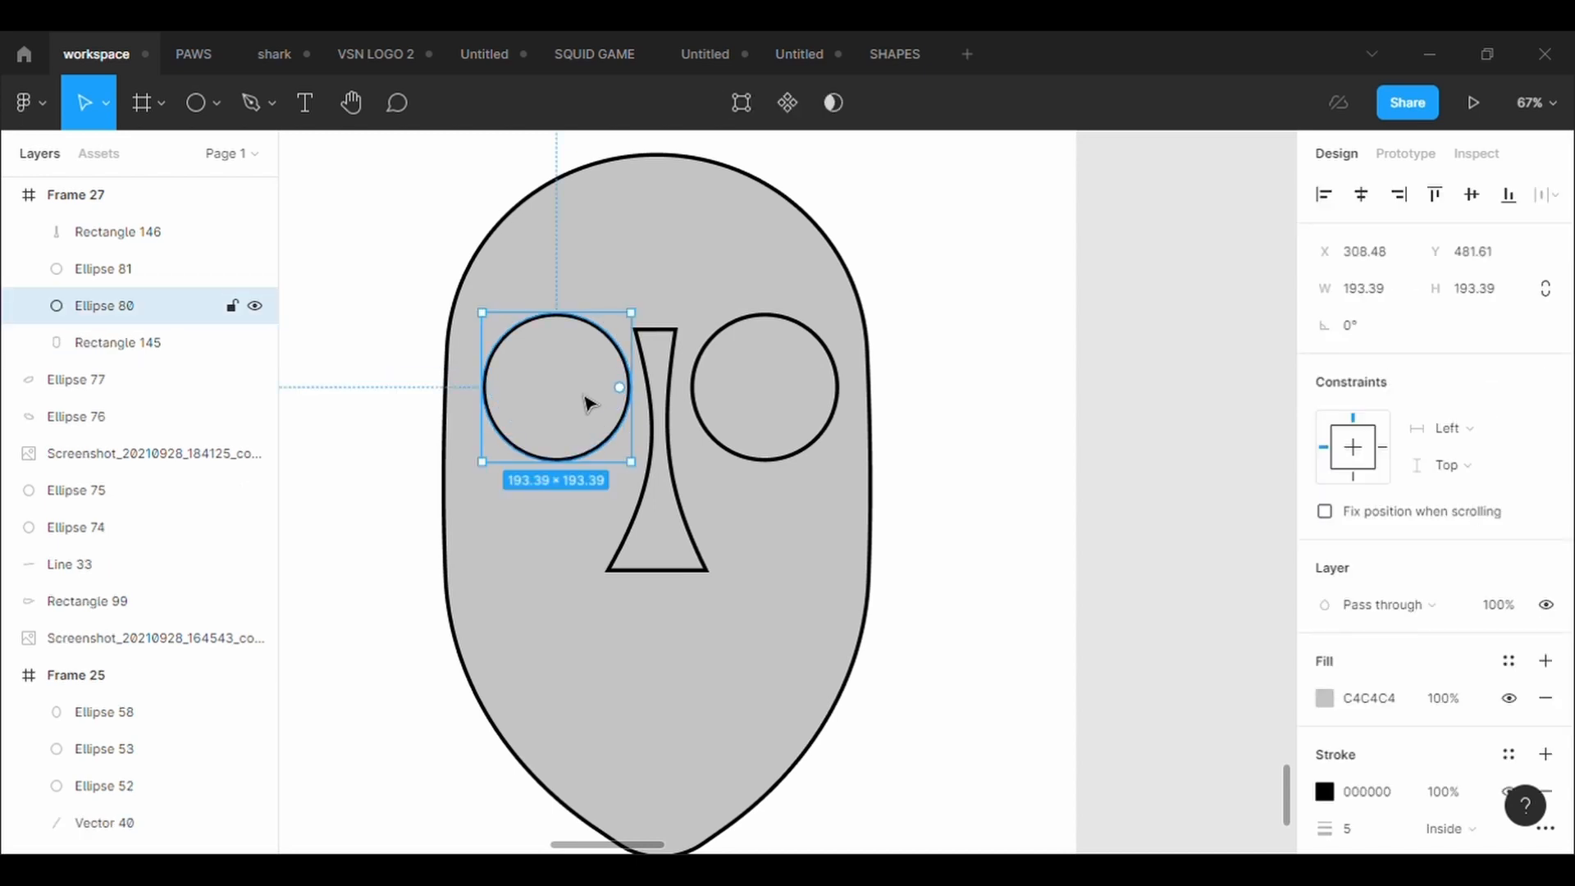
pyautogui.hotkey('ctrl', 'v')
pyautogui.moveTo(588, 405); pyautogui.dragTo(592, 382)
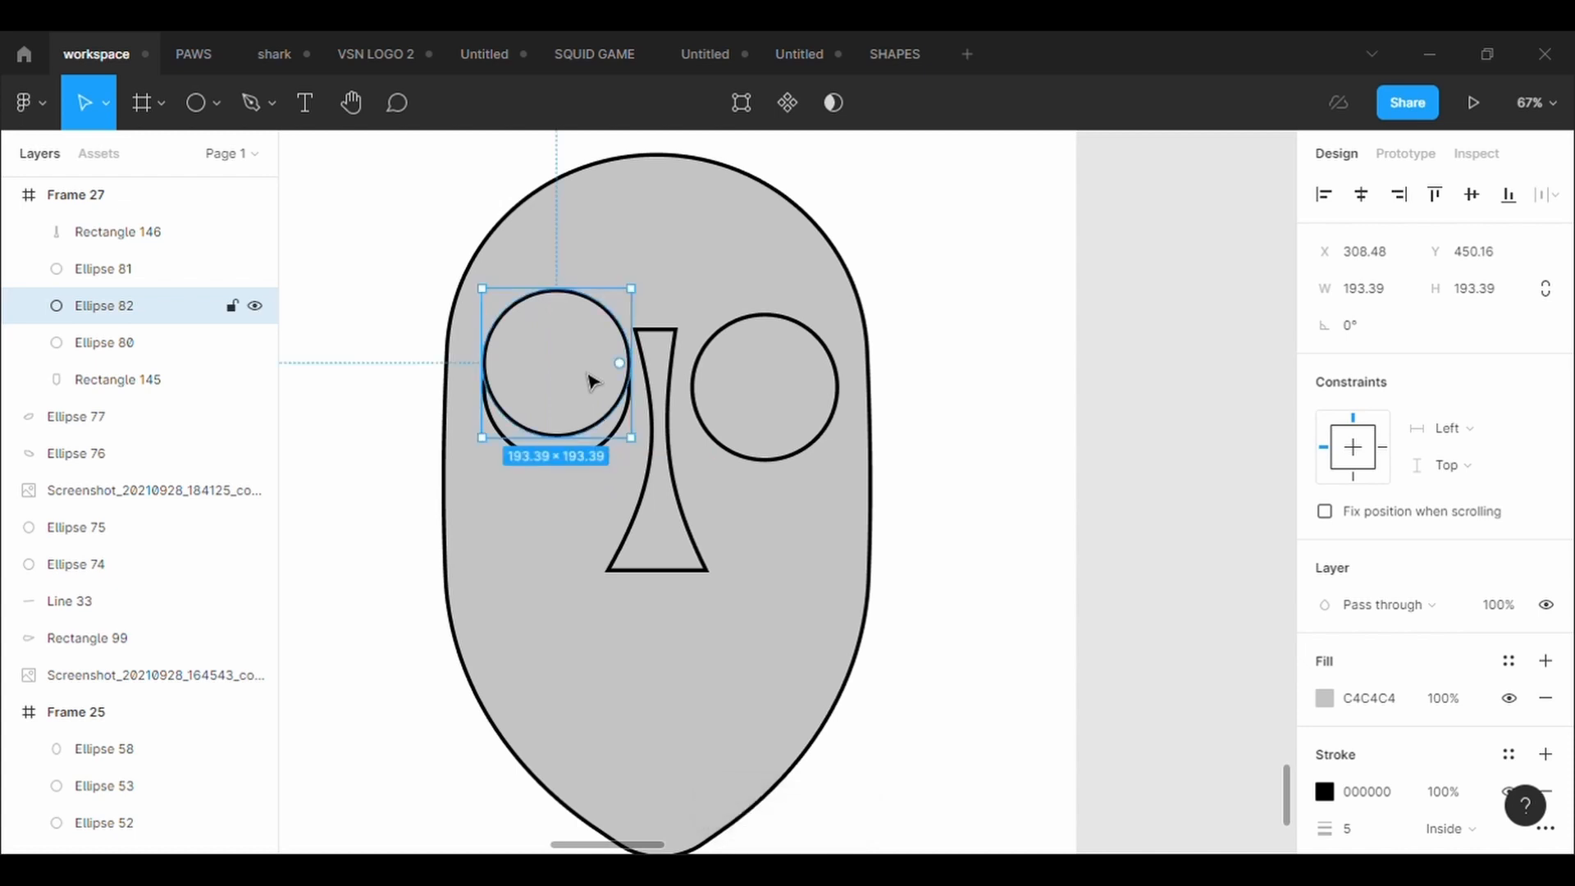
# Send the duplicated circle to the back and the head shape behind it, leaving the duplicate between the head and the left eye.
pyautogui.rightClick(592, 382)
pyautogui.click(618, 407)
pyautogui.rightClick(722, 373)
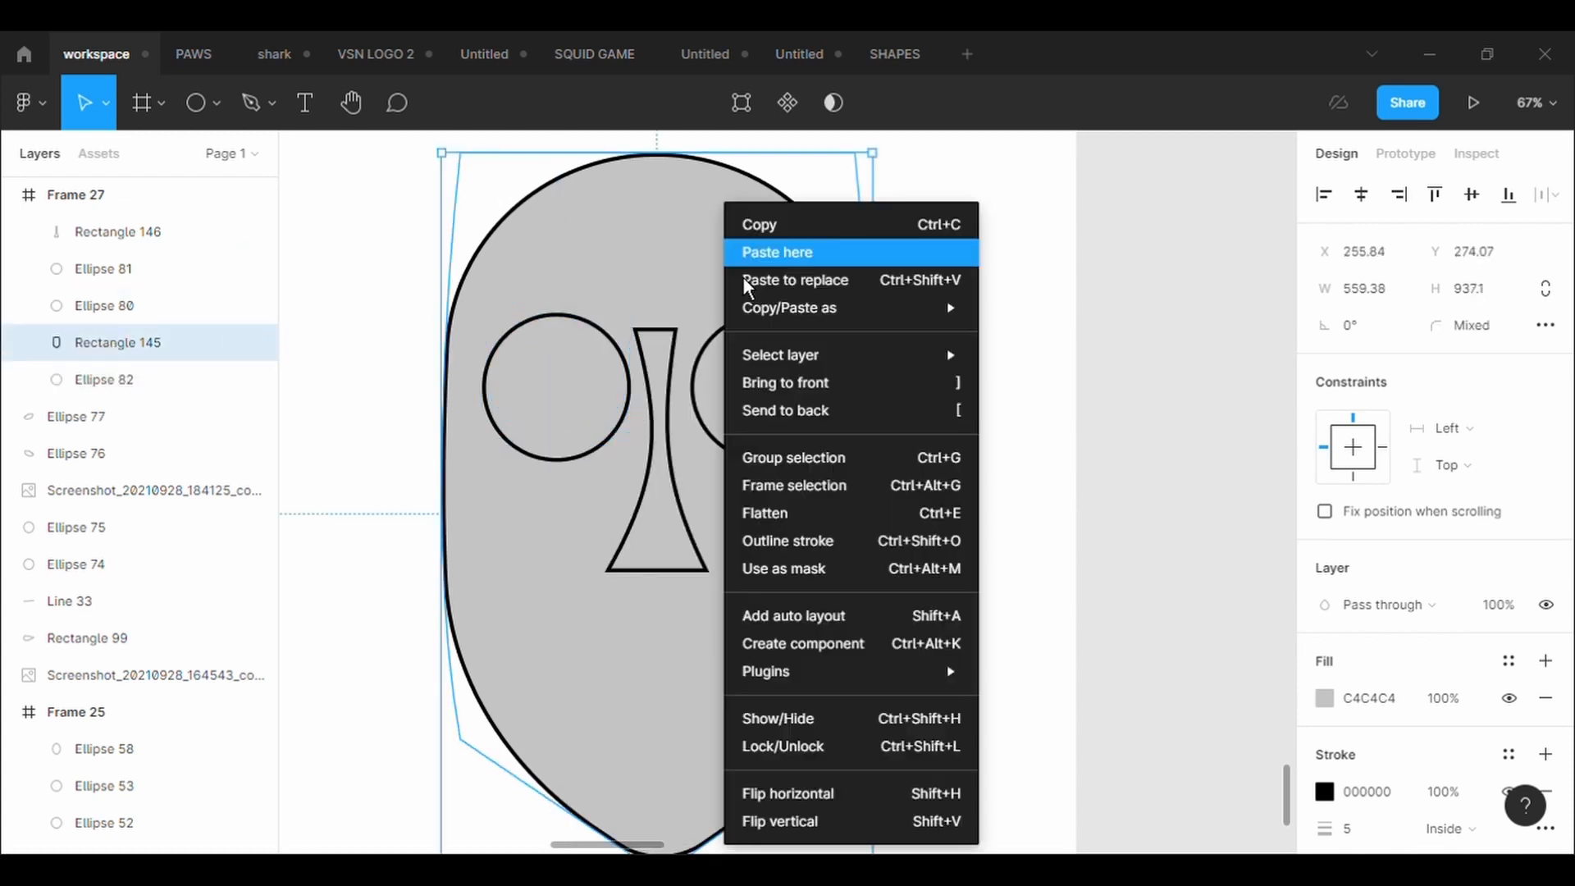
pyautogui.click(809, 418)
# Copy the left eyelid circle behind the right eye and resize the copy to about 193 × 210.
pyautogui.click(601, 328)
pyautogui.click(572, 320)
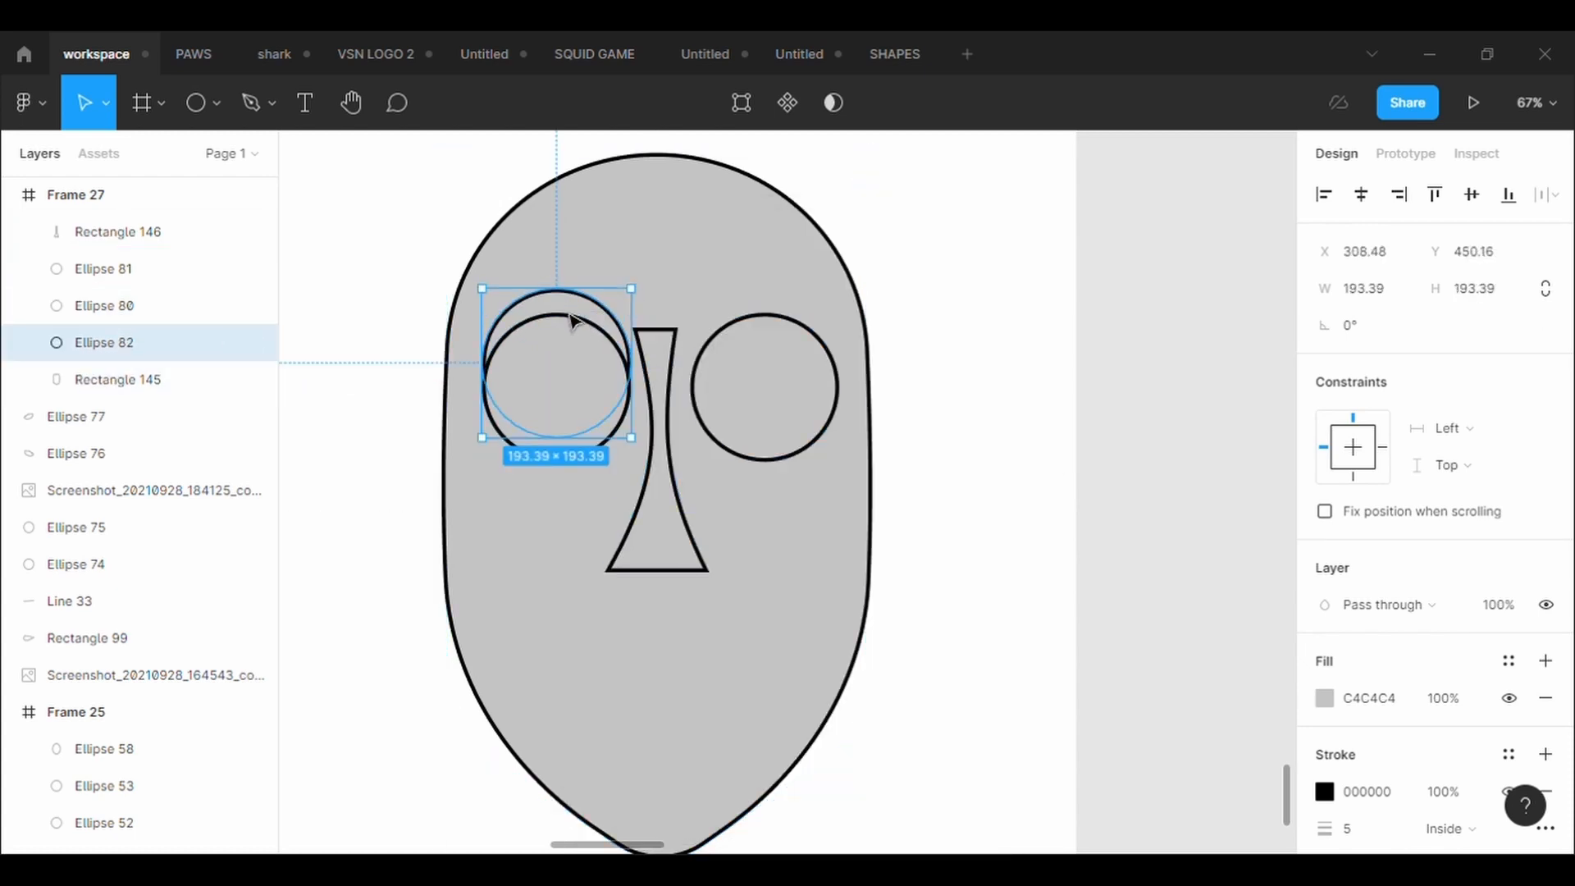
pyautogui.moveTo(571, 320); pyautogui.dragTo(789, 321)
pyautogui.hotkey('ctrl', 'v')
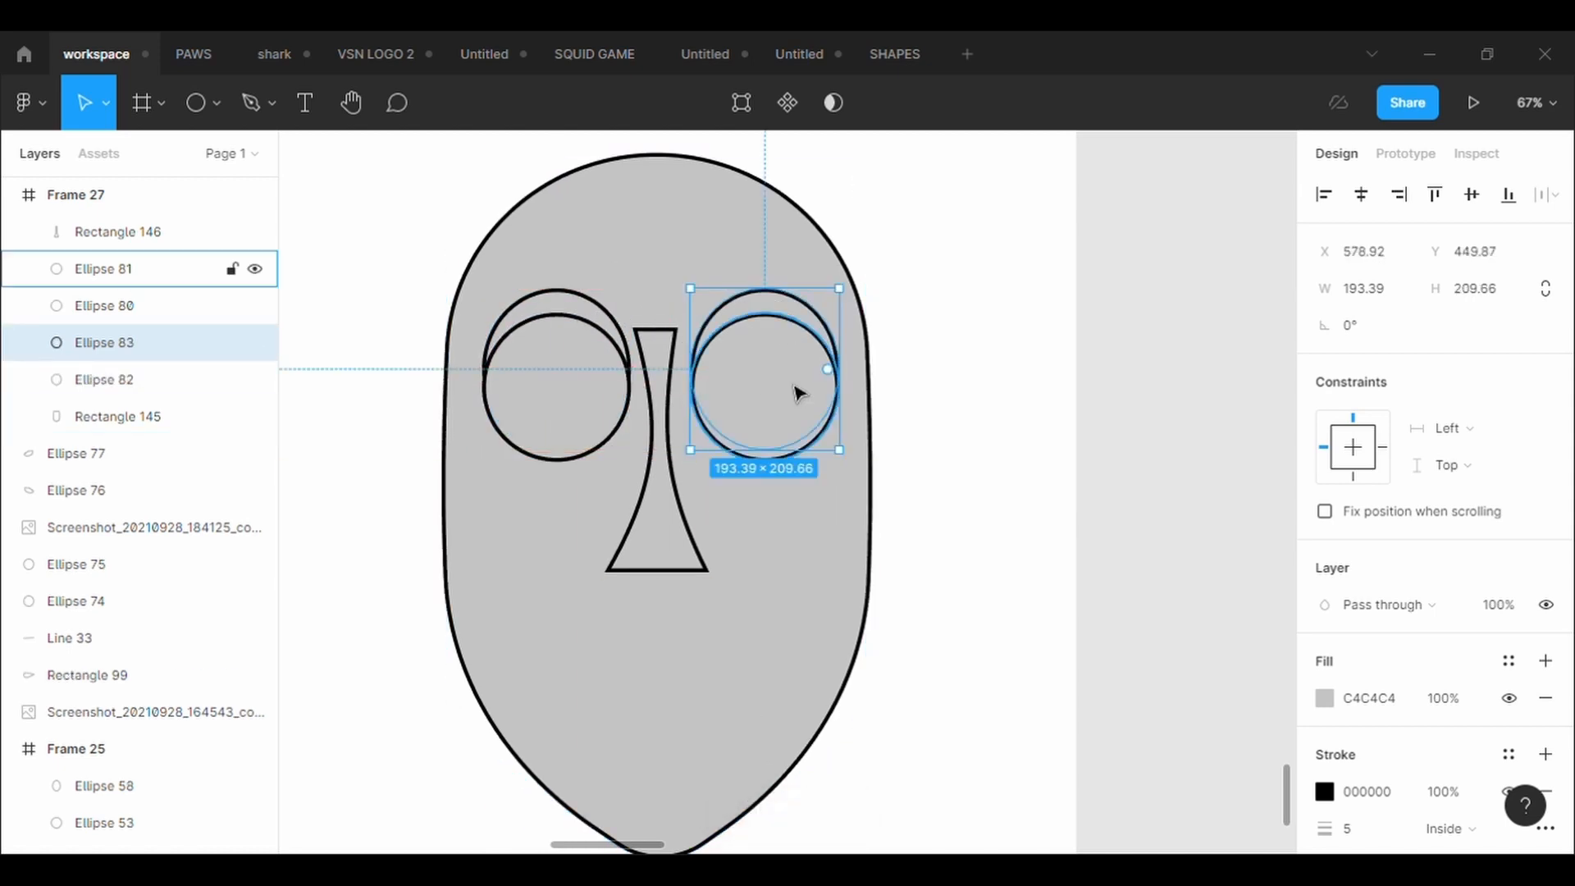
pyautogui.click(812, 583)
pyautogui.click(217, 102)
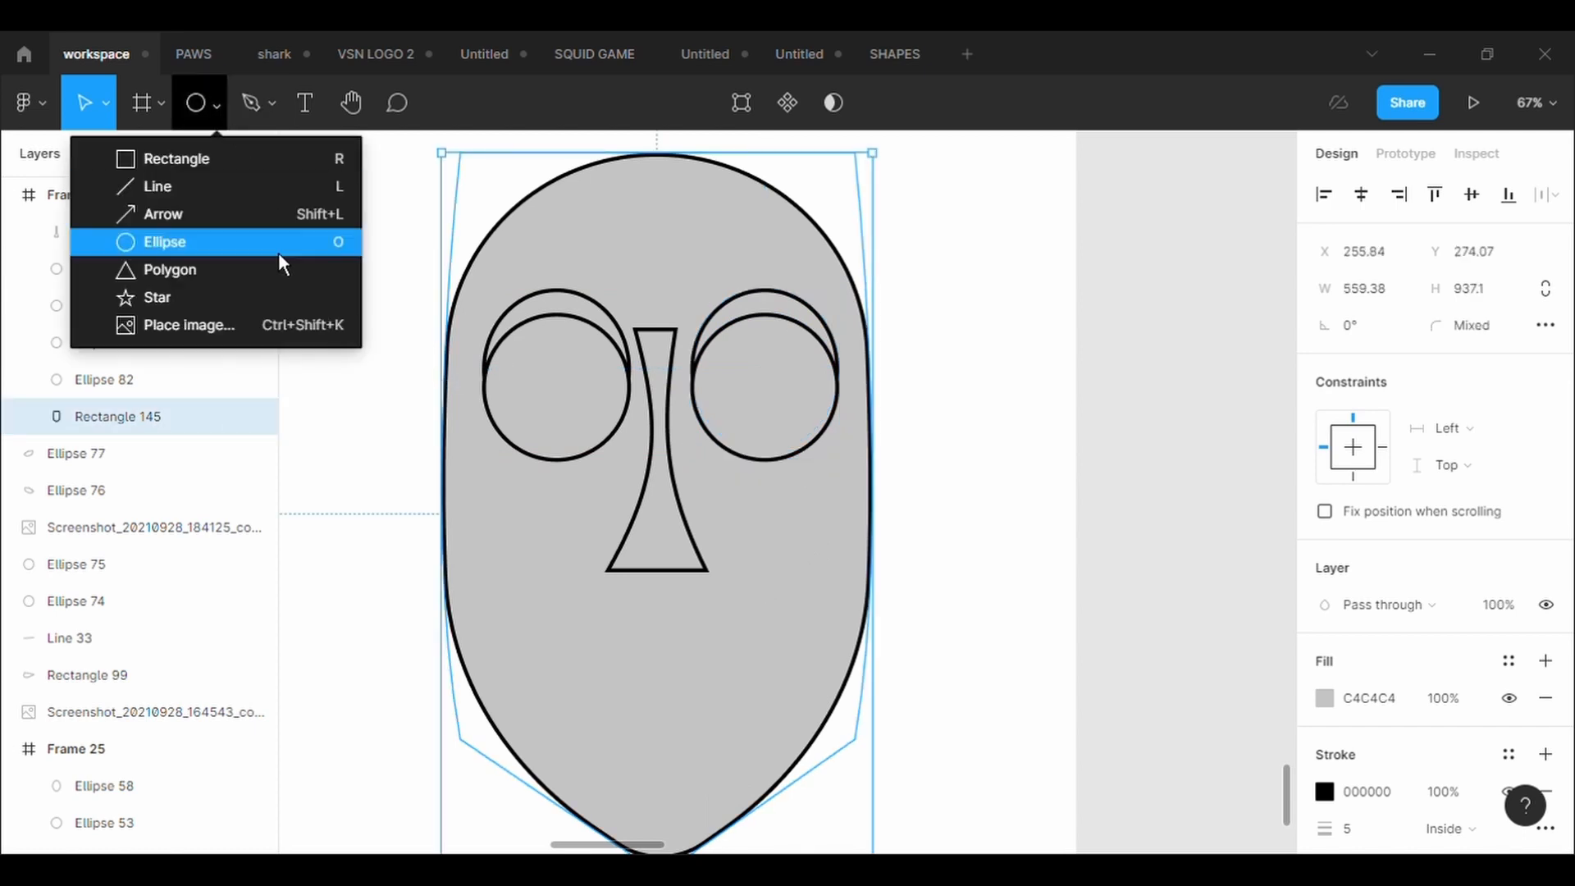
pyautogui.click(278, 243)
pyautogui.moveTo(520, 402); pyautogui.dragTo(575, 382)
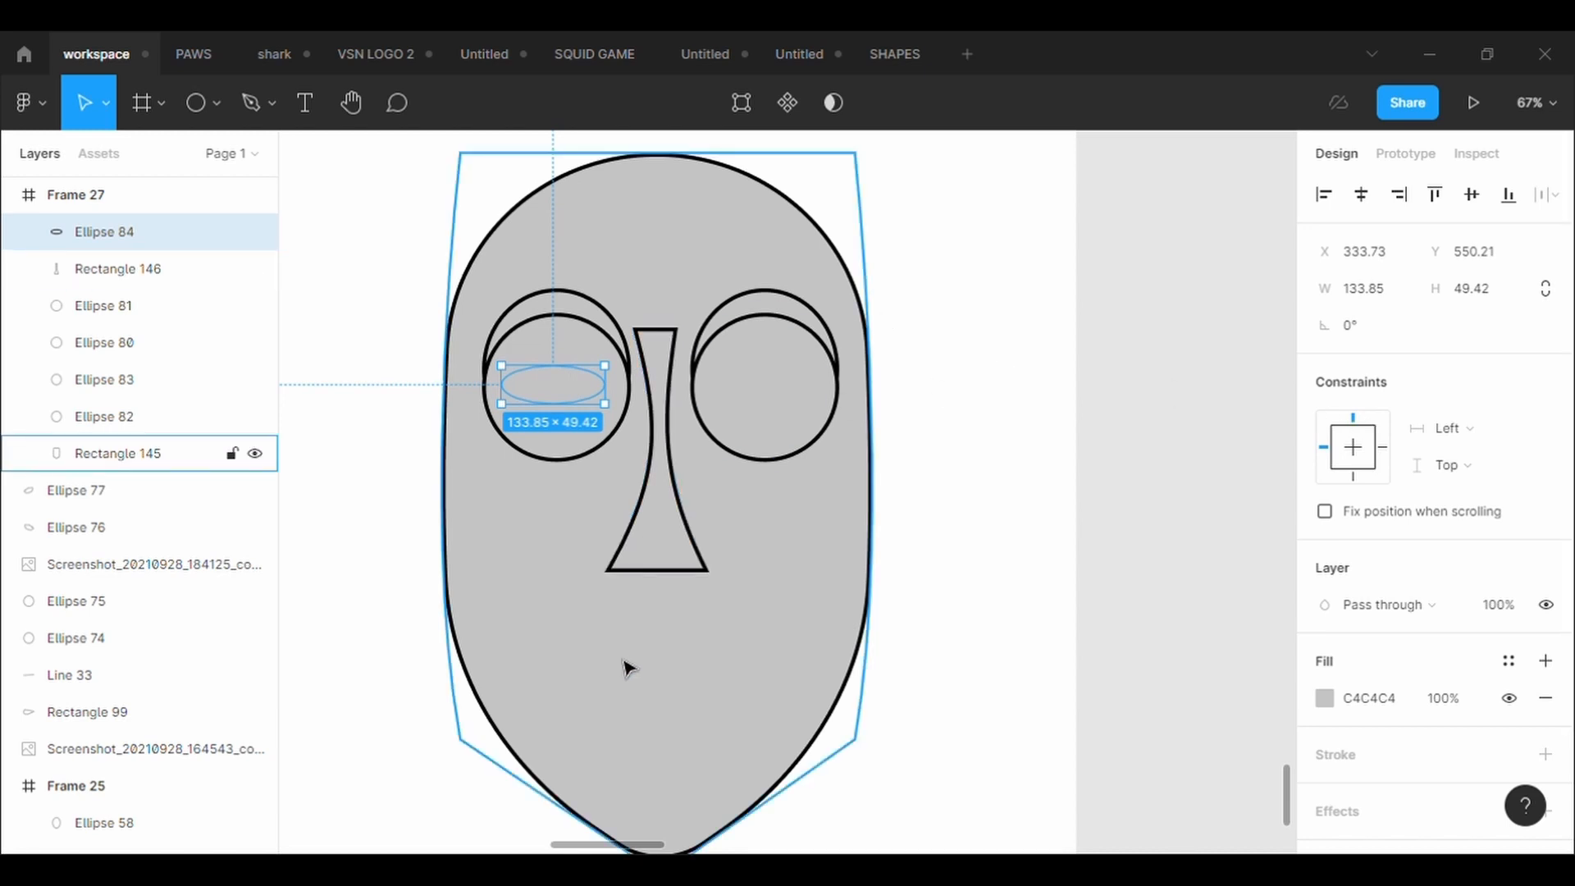
pyautogui.press('Delete')
# Draw a rectangle about 114 × 63 inside the left eye circle with a black stroke of 5.
pyautogui.click(216, 103)
pyautogui.click(228, 160)
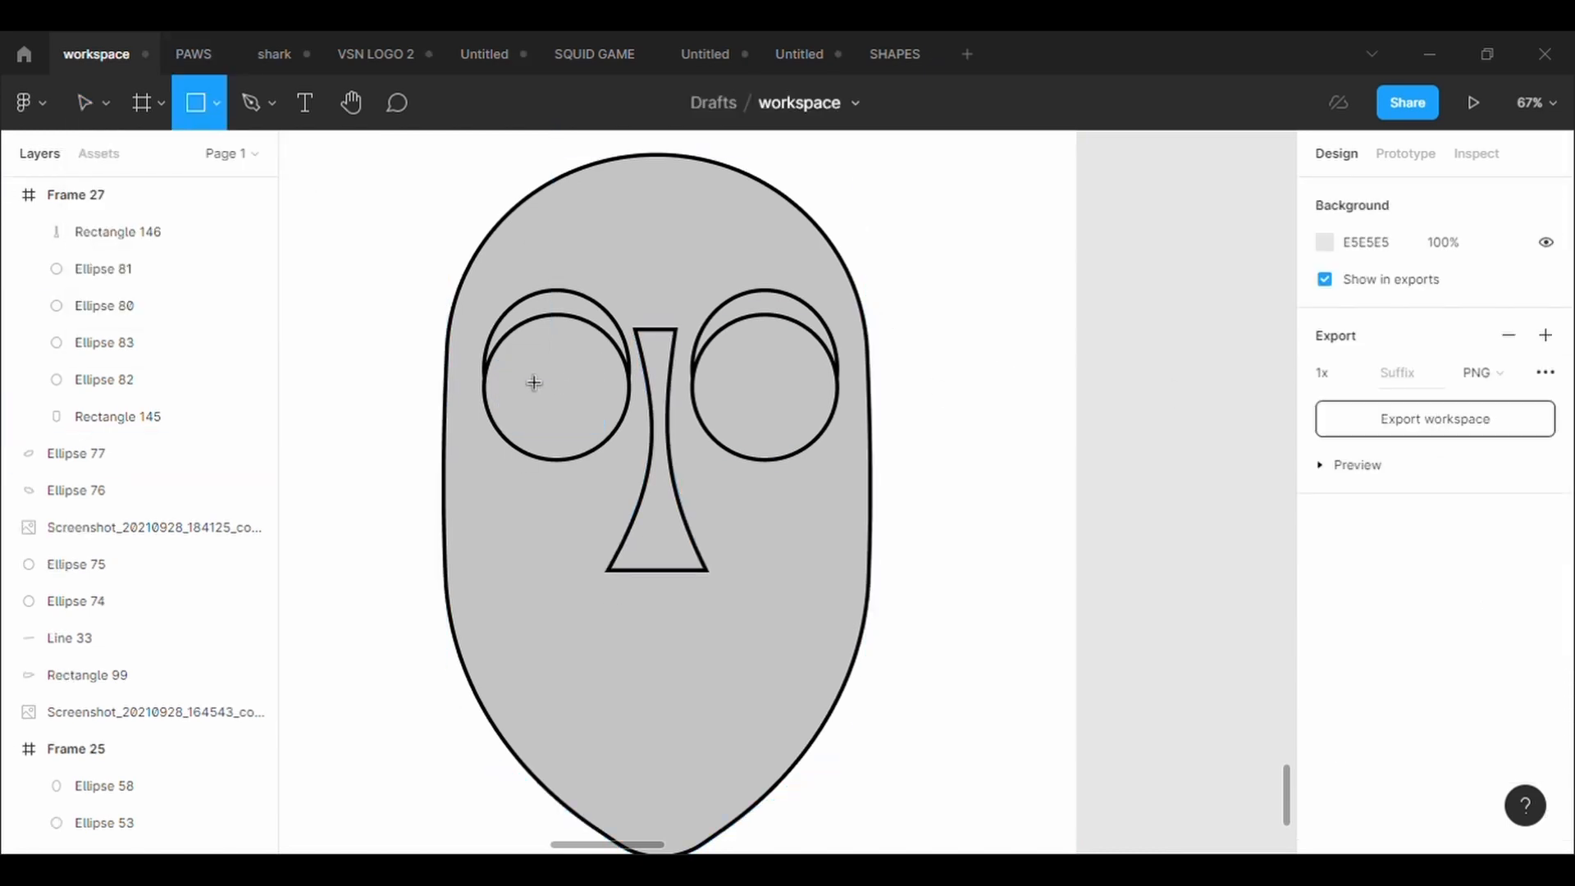
pyautogui.moveTo(509, 363); pyautogui.dragTo(596, 412)
pyautogui.click(740, 102)
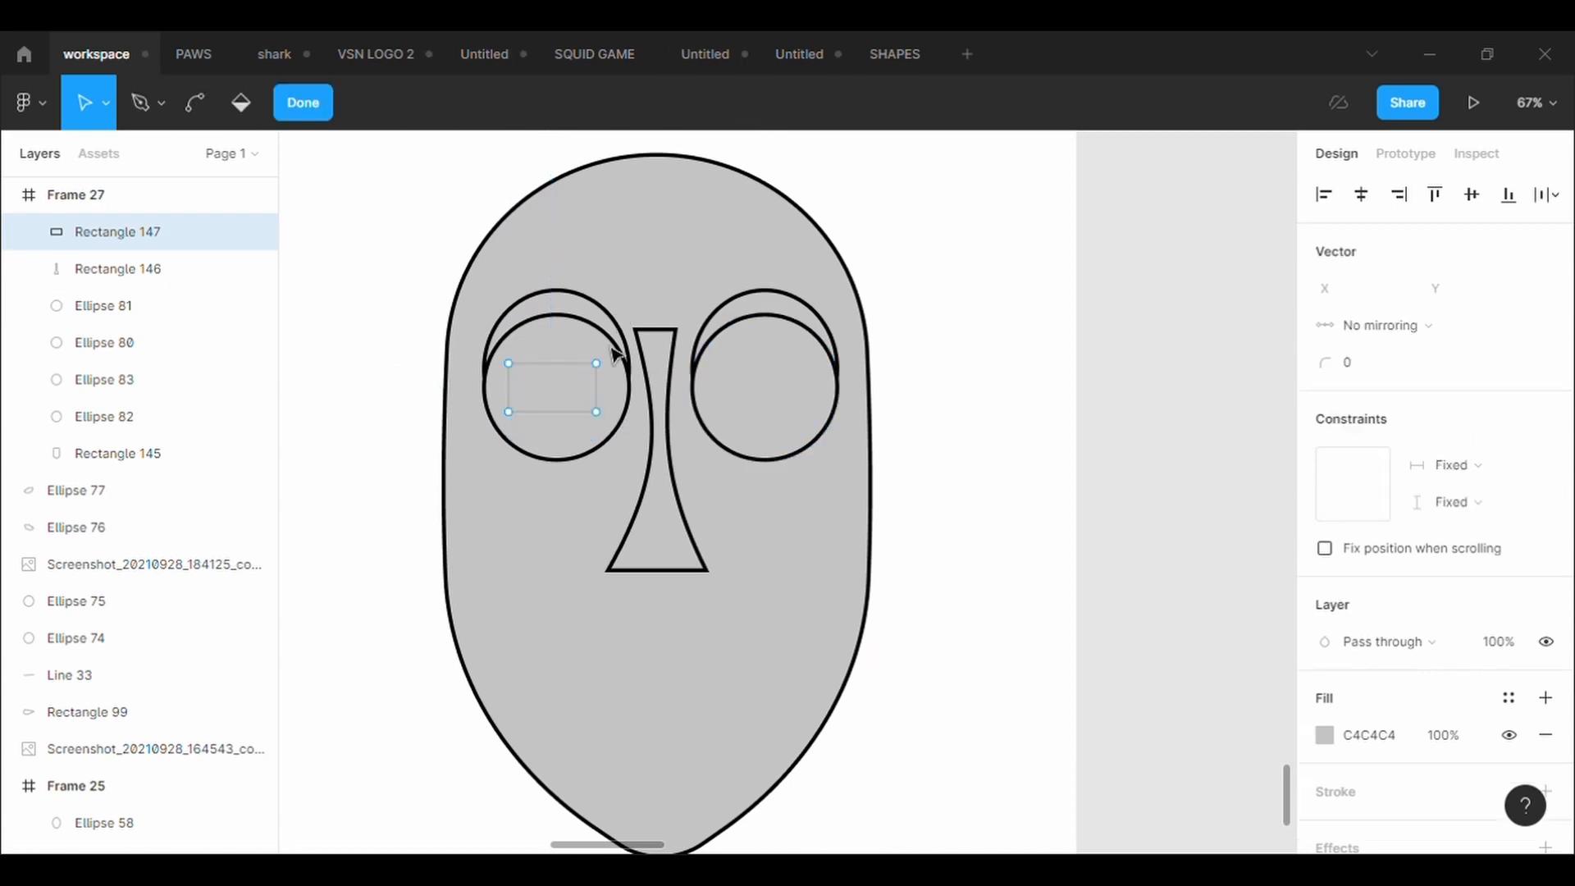
pyautogui.scroll(5, 605, 397)
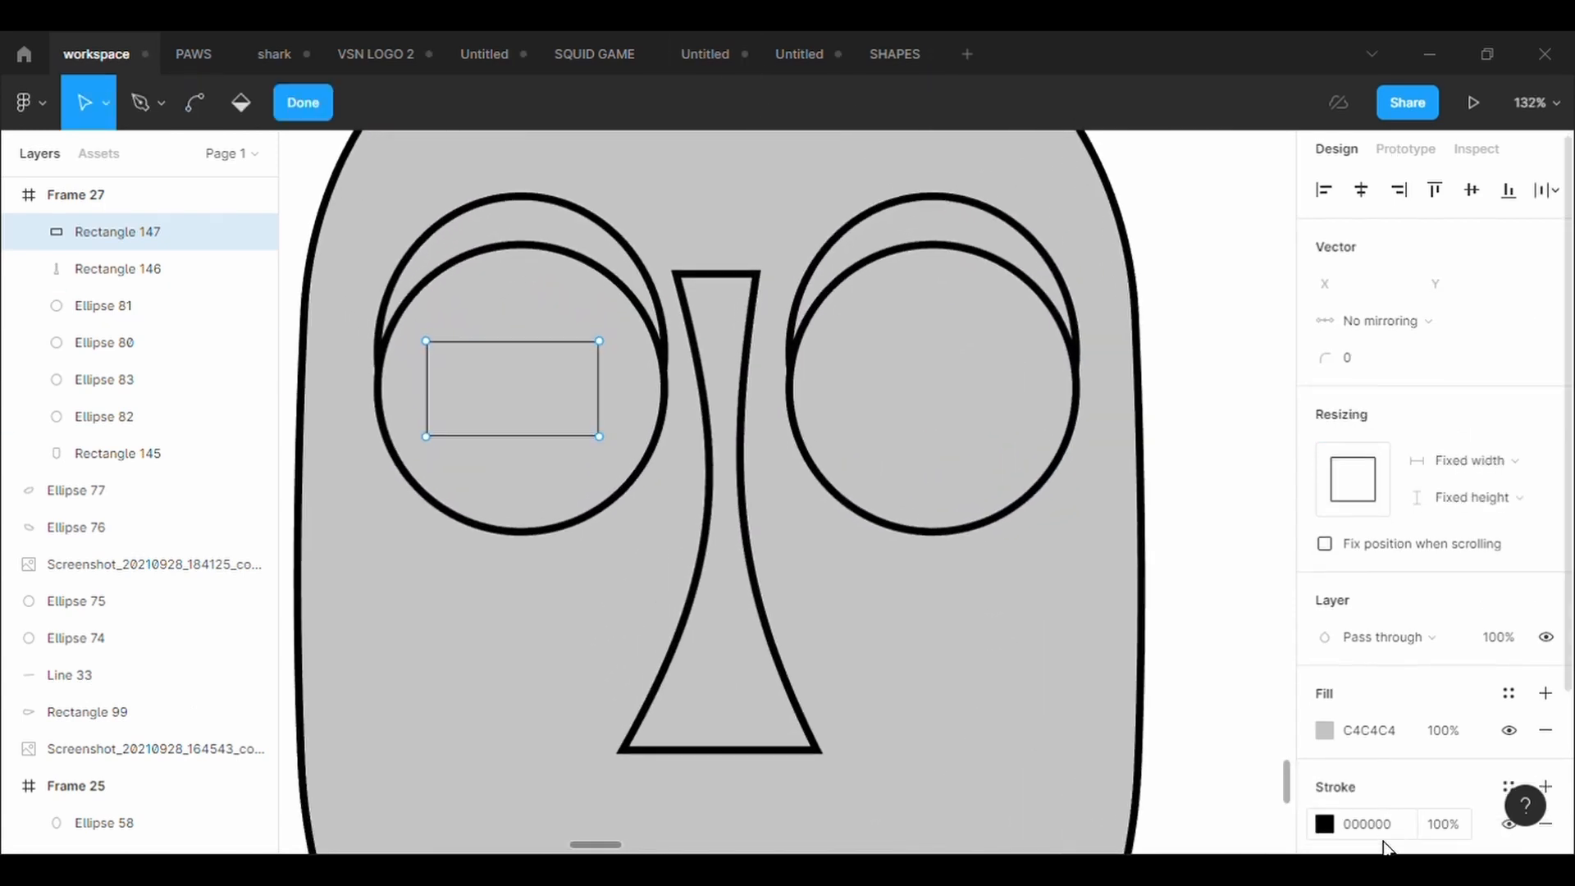
pyautogui.scroll(-2, 1386, 820)
pyautogui.click(1379, 733)
pyautogui.write('5')
pyautogui.press('Return')
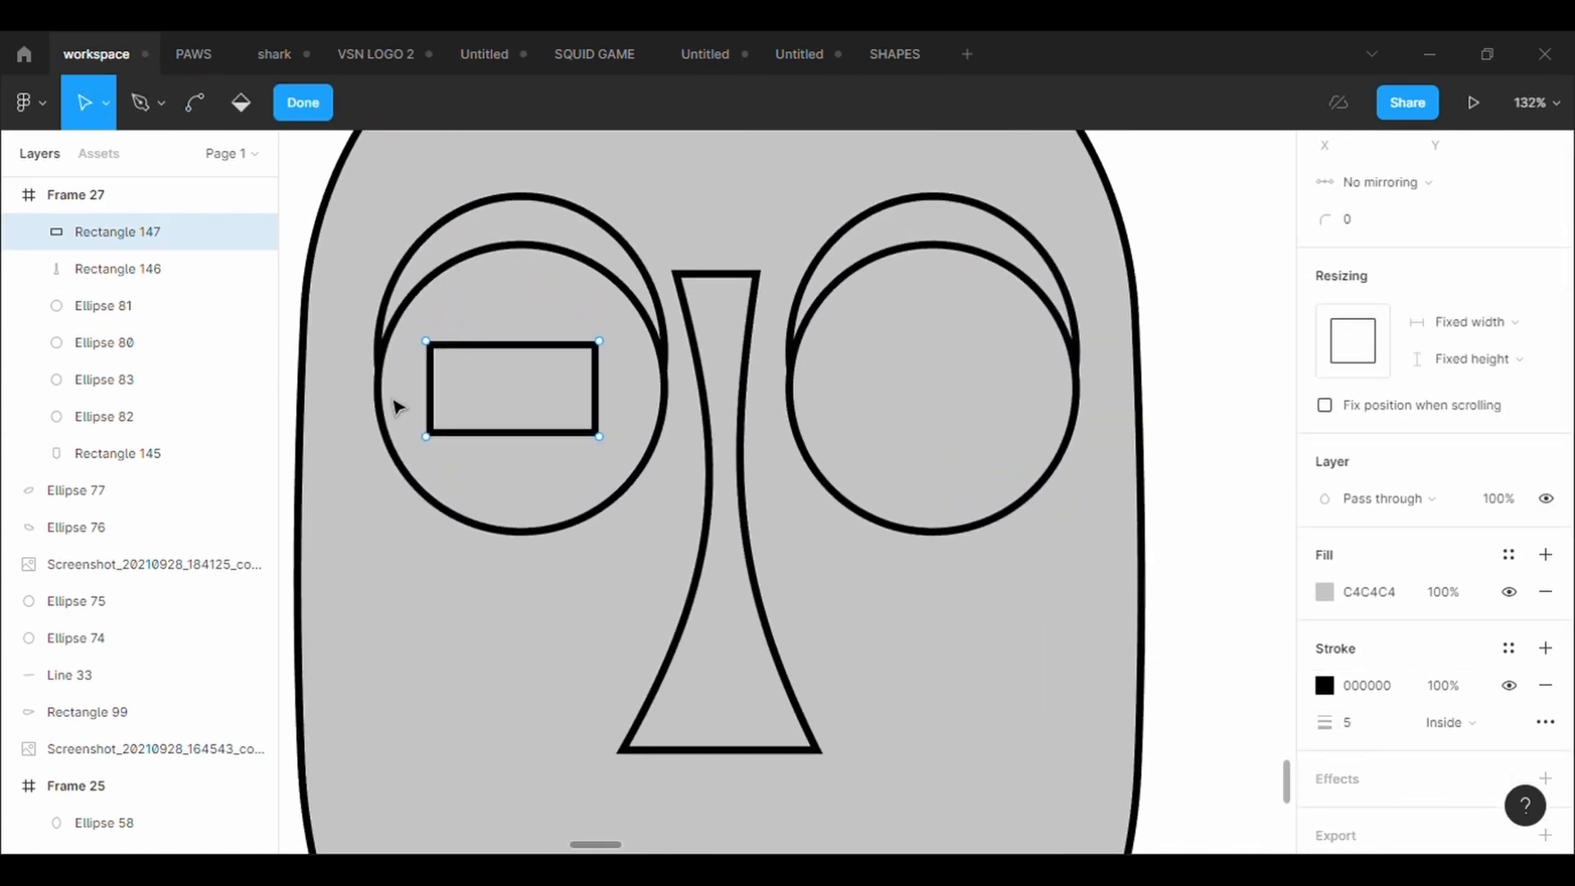
# Pull the midpoints of the rectangle's two short sides outward into points and round its two upper corners to 500.
pyautogui.moveTo(426, 389); pyautogui.dragTo(404, 391)
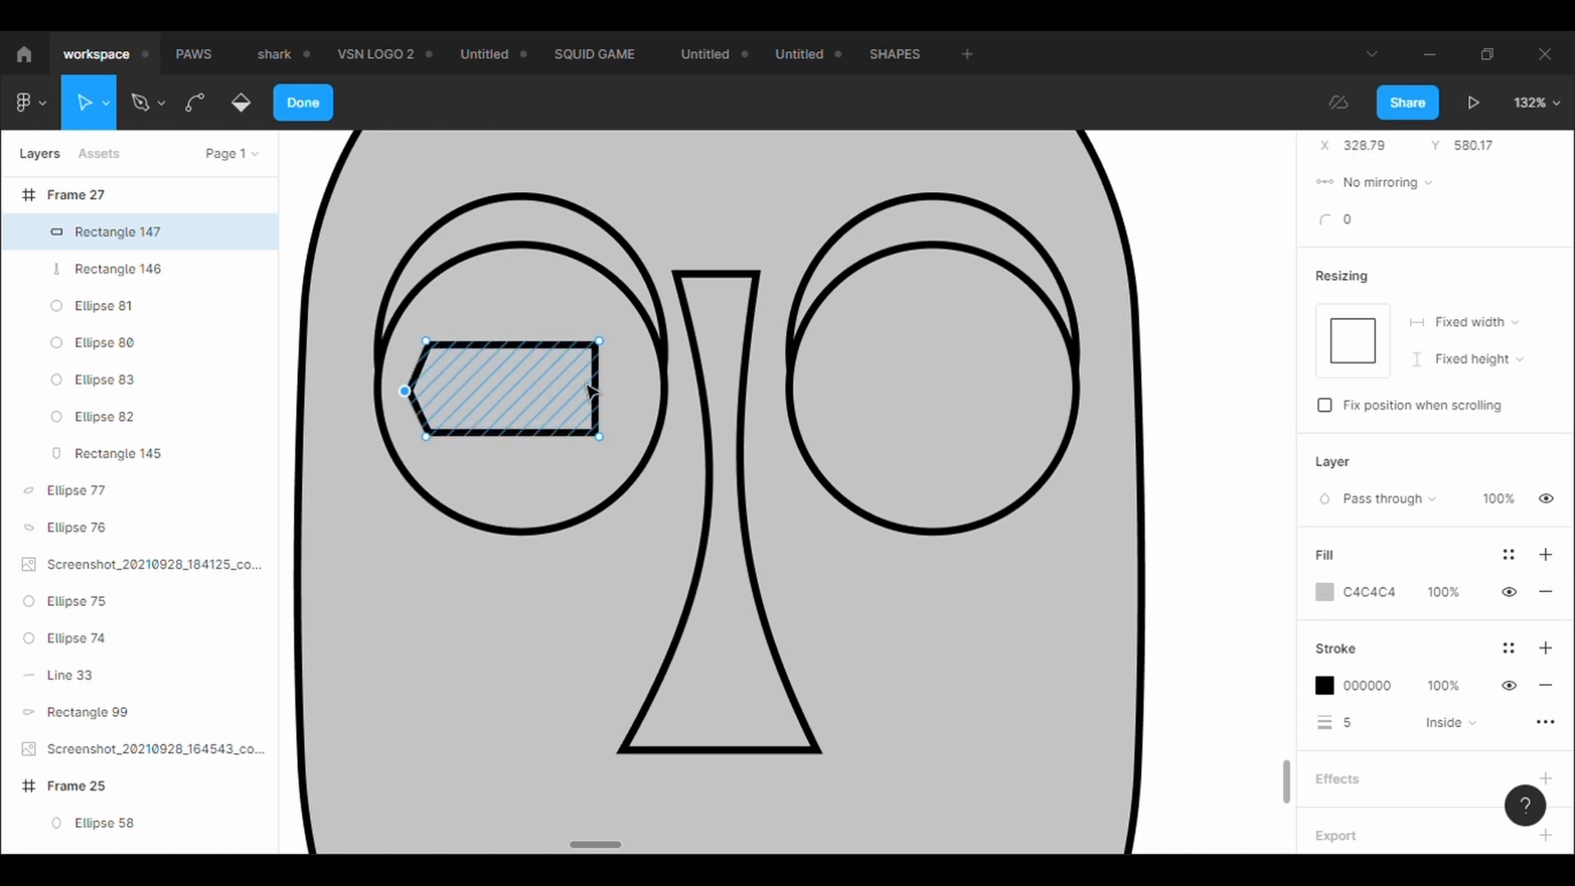
pyautogui.moveTo(592, 391); pyautogui.dragTo(625, 391)
pyautogui.click(600, 340)
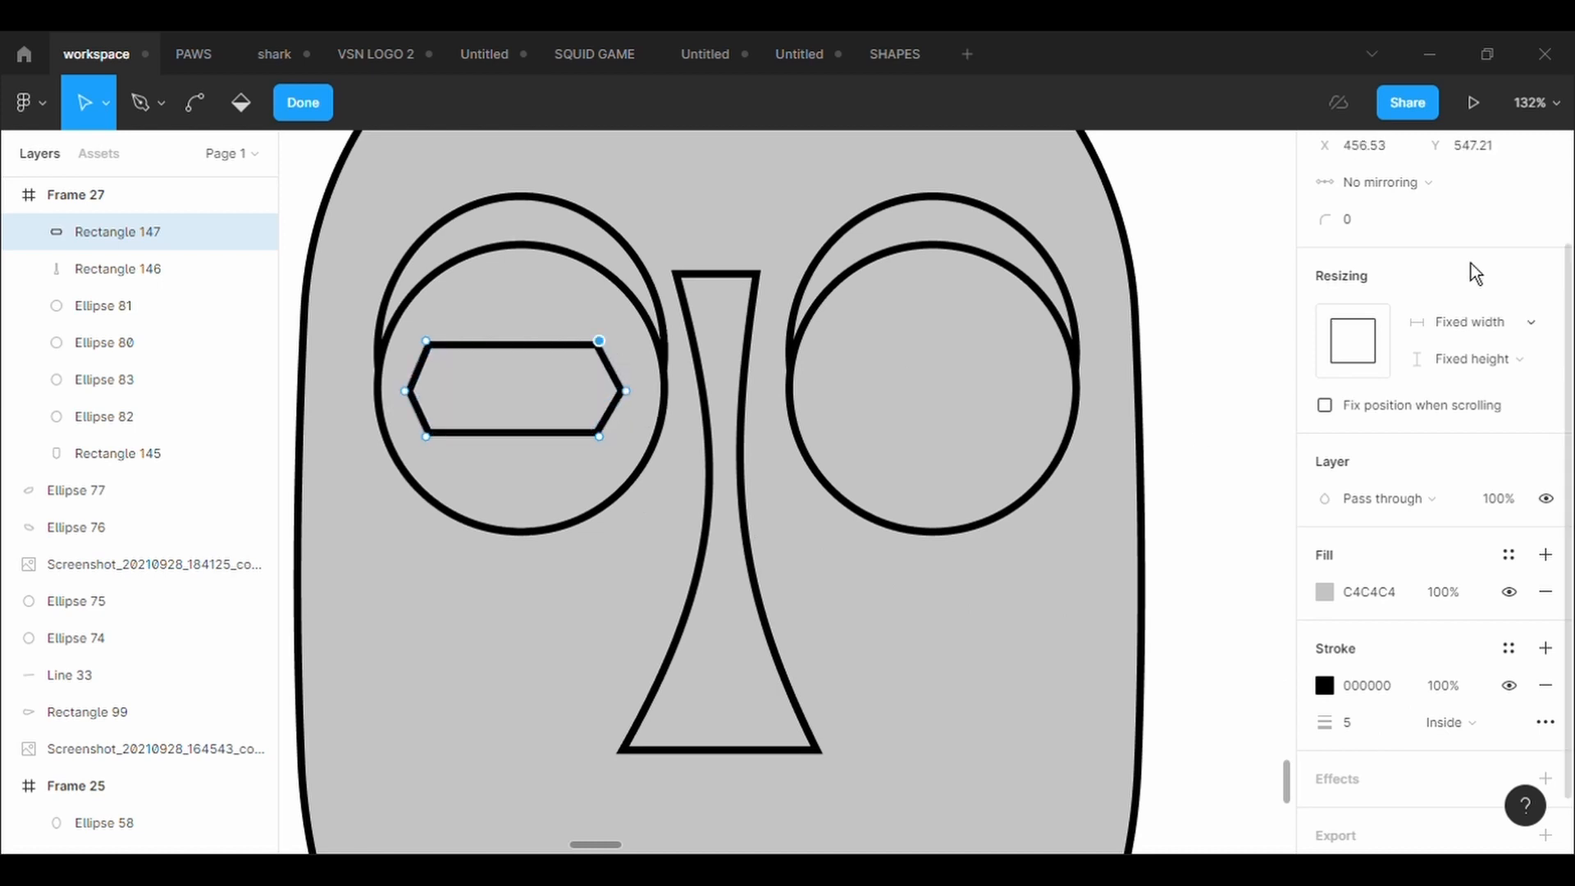
pyautogui.scroll(3, 1435, 246)
pyautogui.click(1396, 364)
pyautogui.write('500')
pyautogui.press('Return')
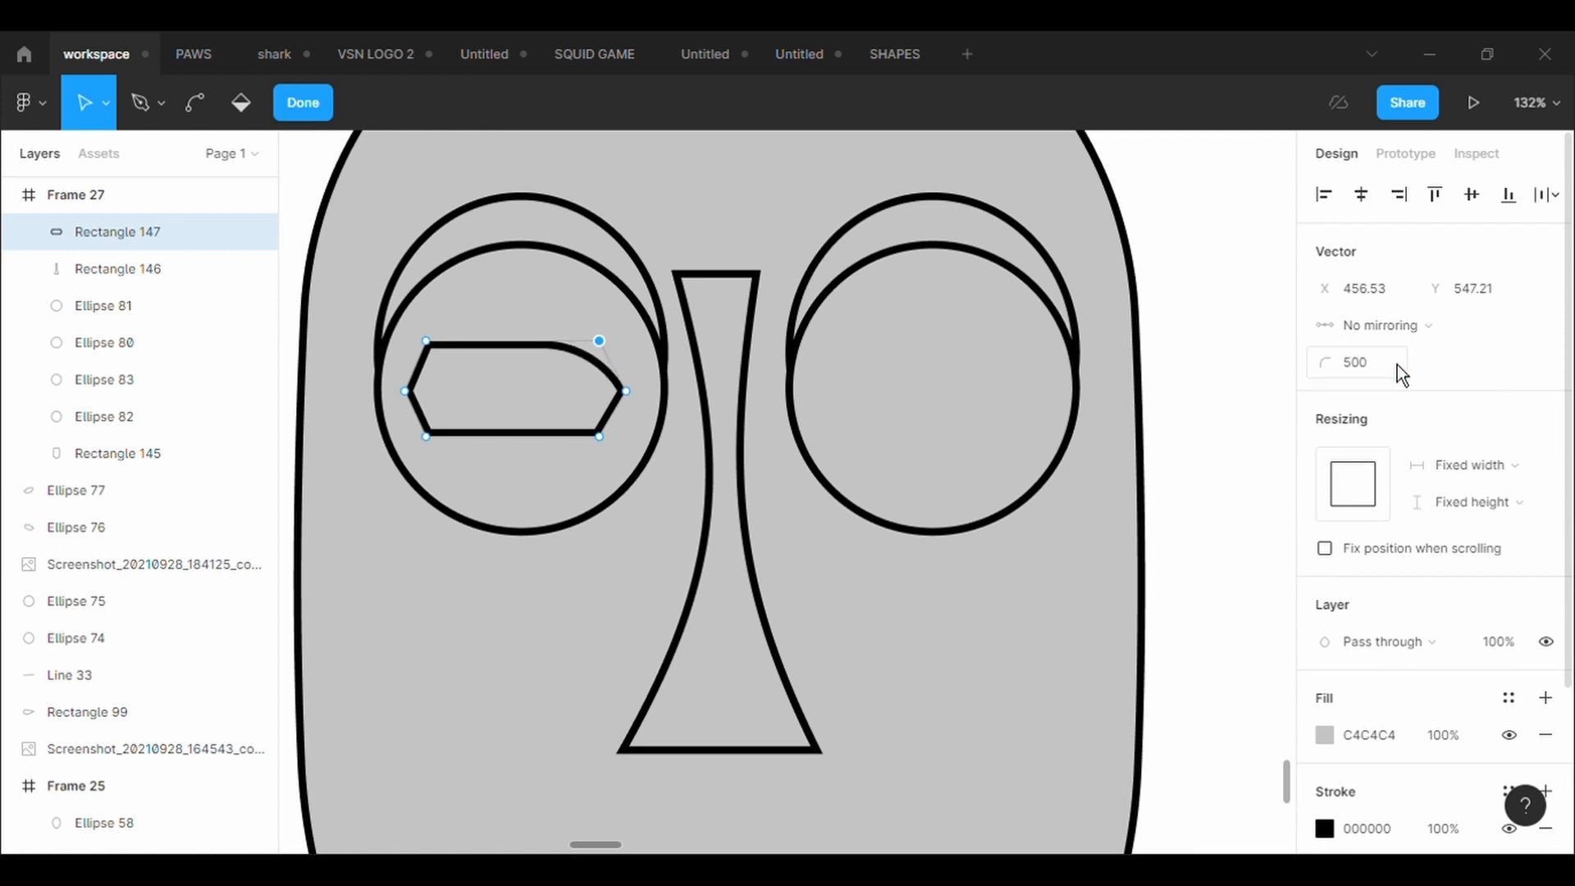
pyautogui.click(1396, 377)
pyautogui.write('1')
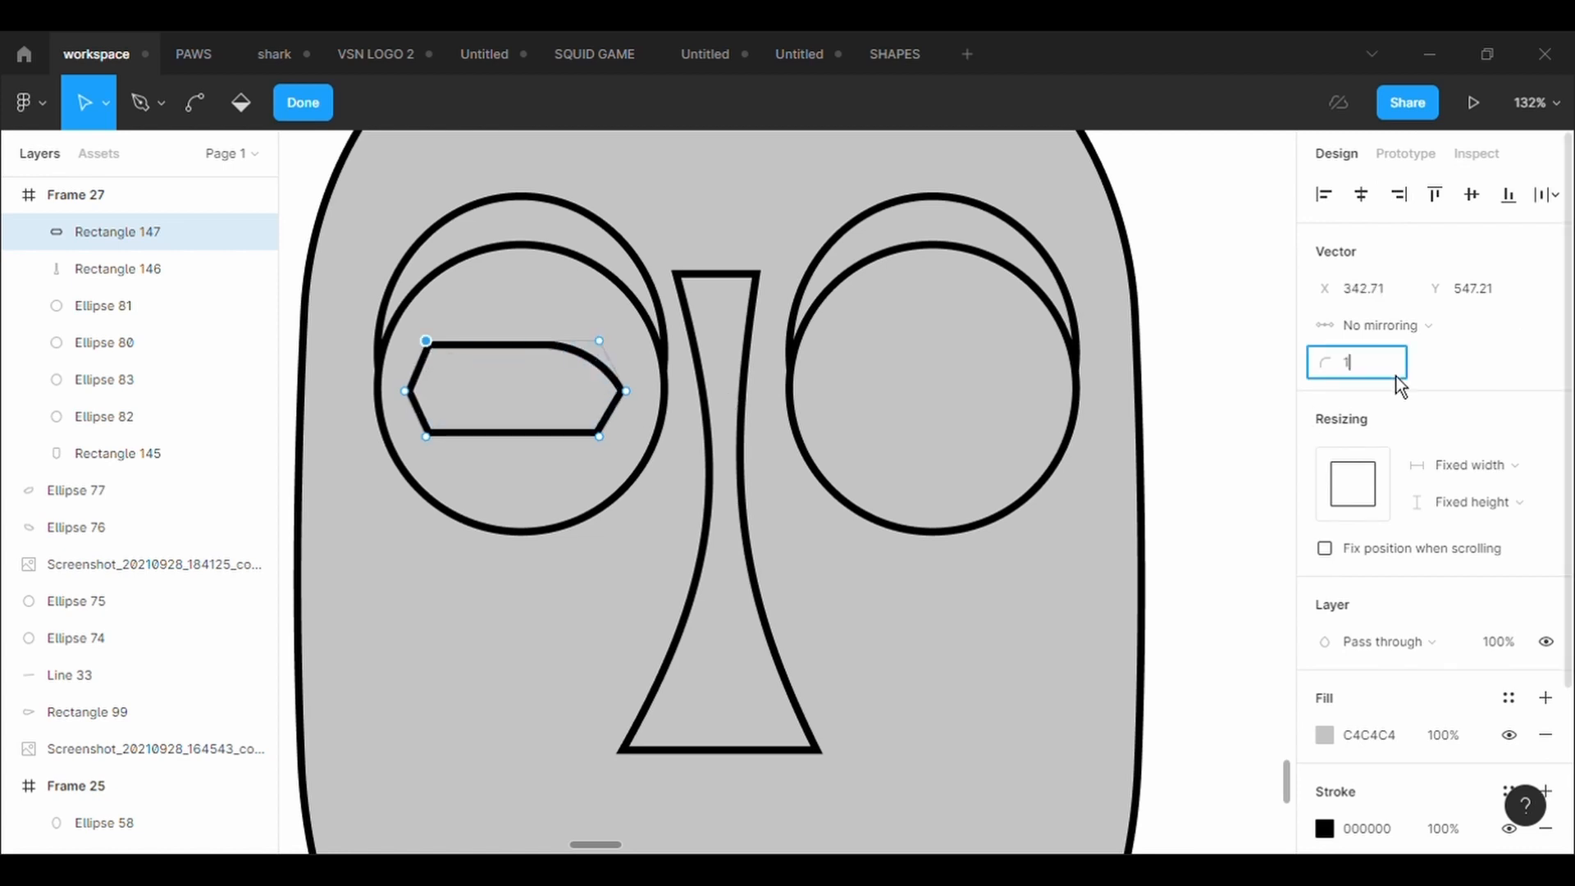
pyautogui.write('00')
pyautogui.press('Return')
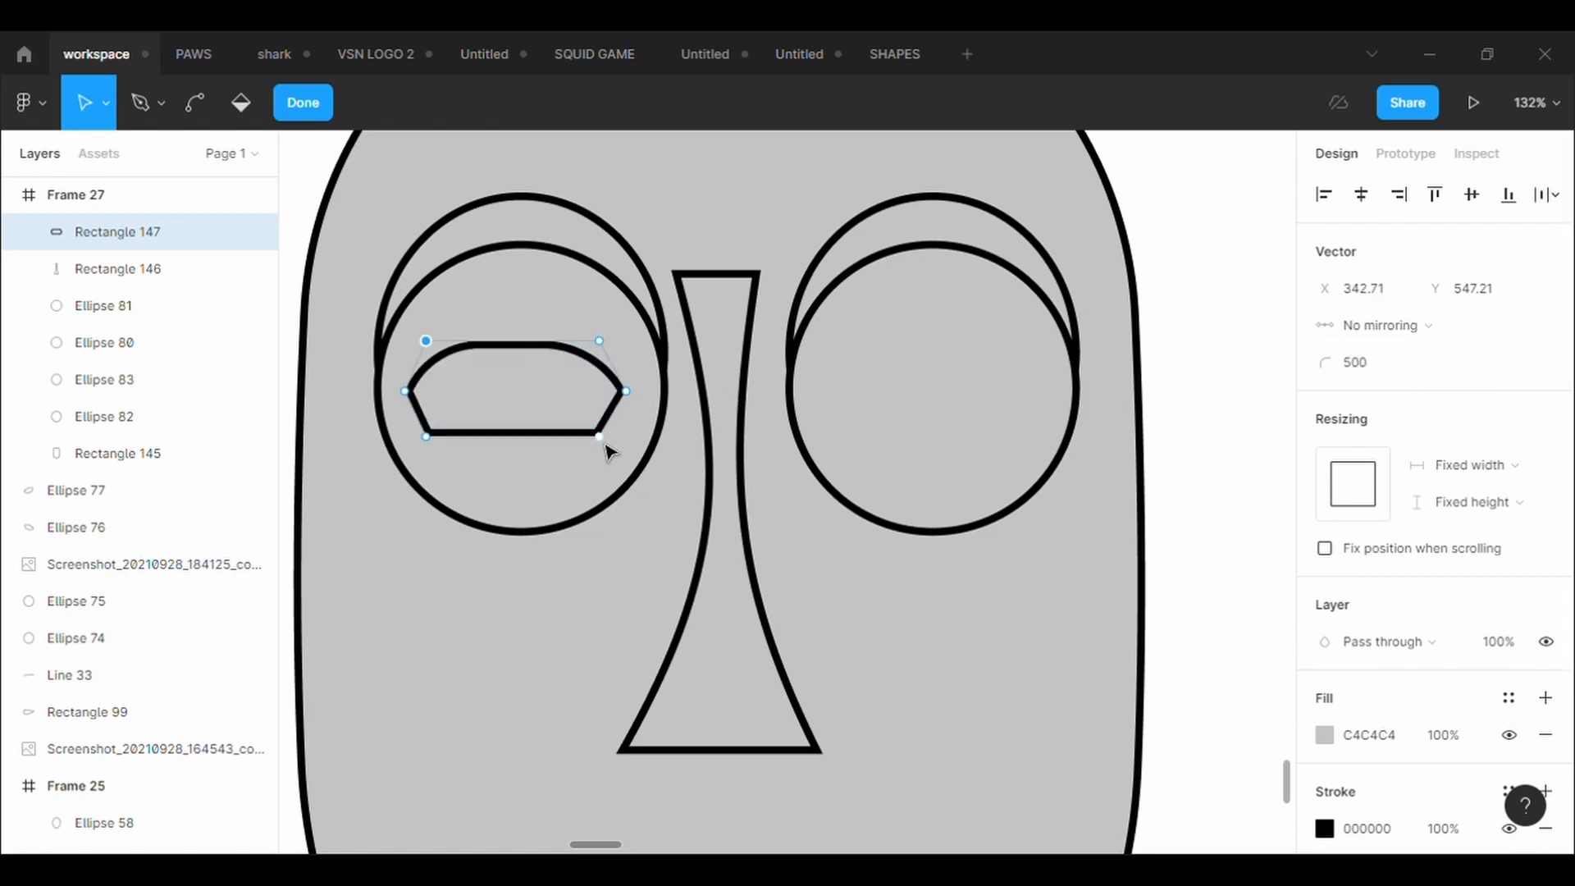
# Round the two lower corners of the left eye opening with a corner radius of 500.
pyautogui.click(600, 437)
pyautogui.click(1374, 377)
pyautogui.write('500')
pyautogui.press('Return')
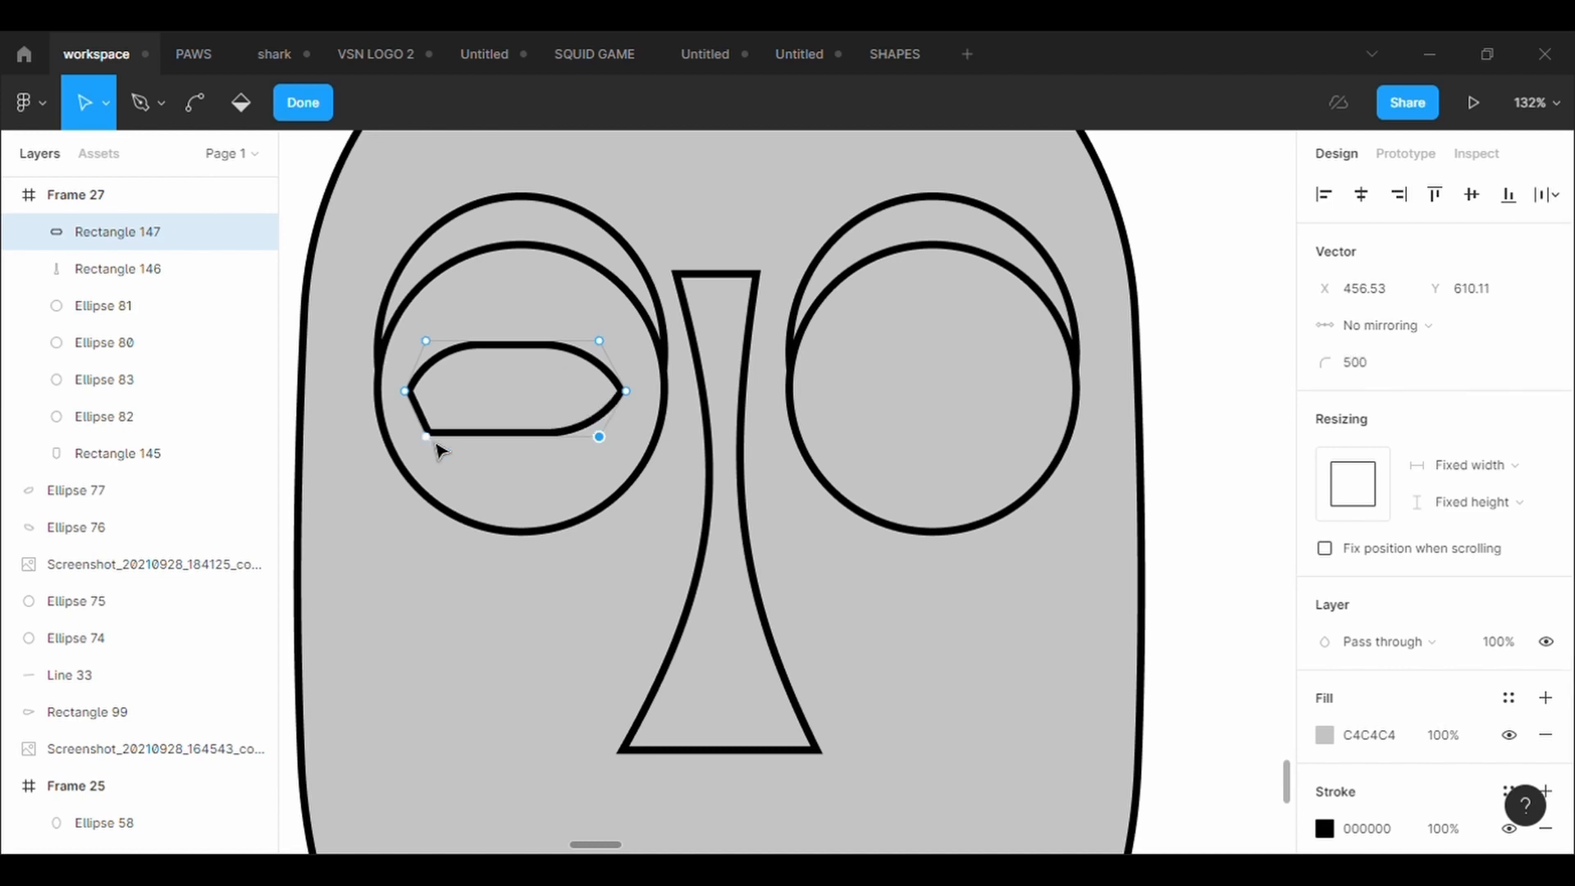
pyautogui.write('500')
pyautogui.press('Return')
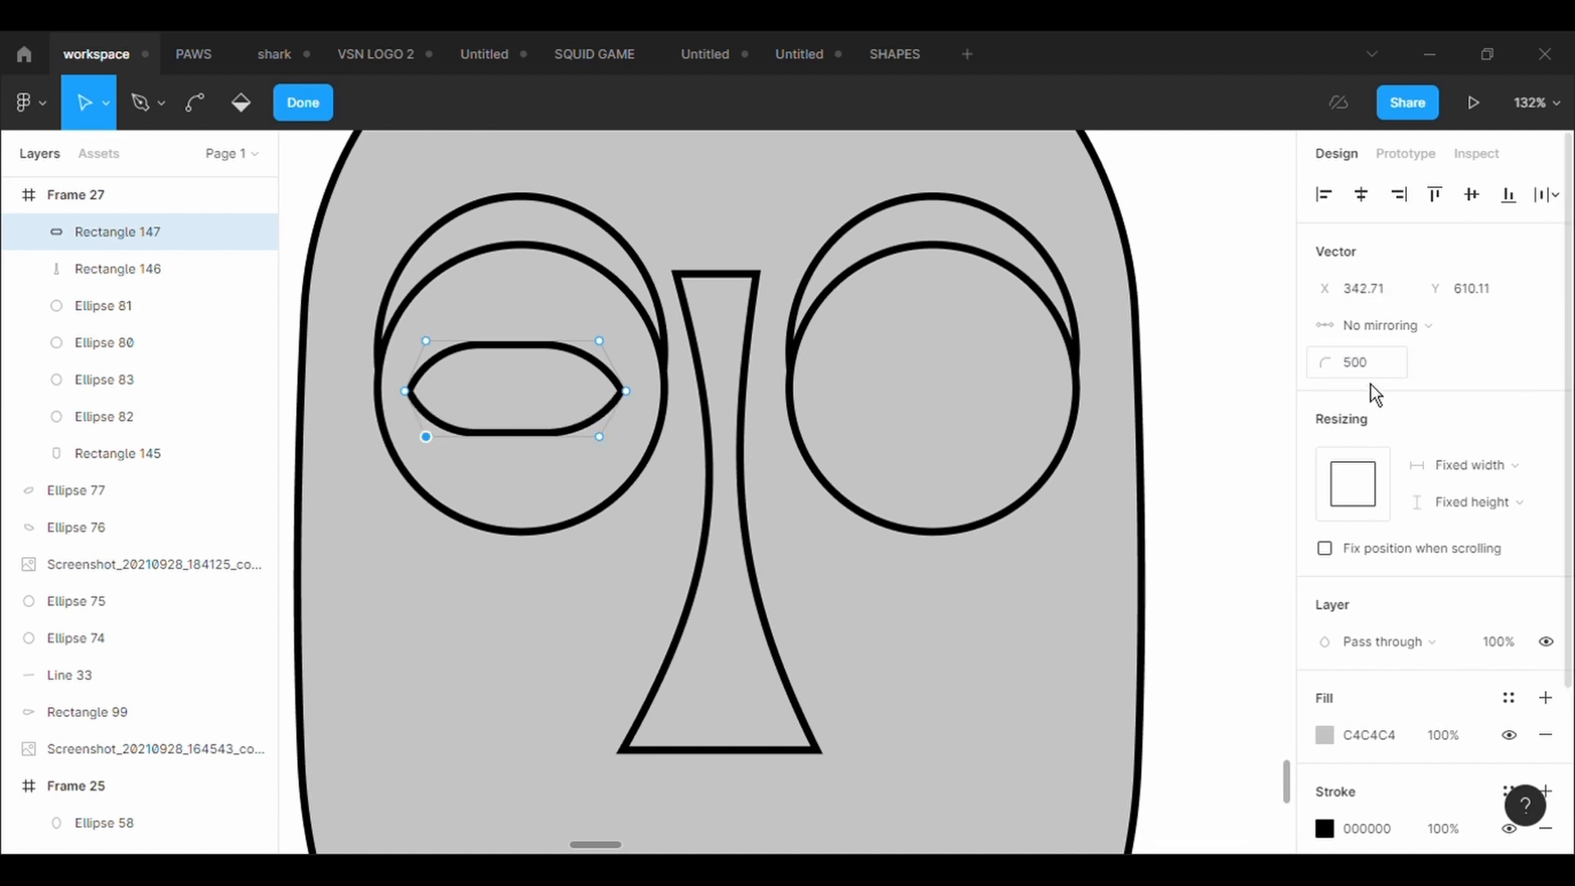
pyautogui.press('ctrl')
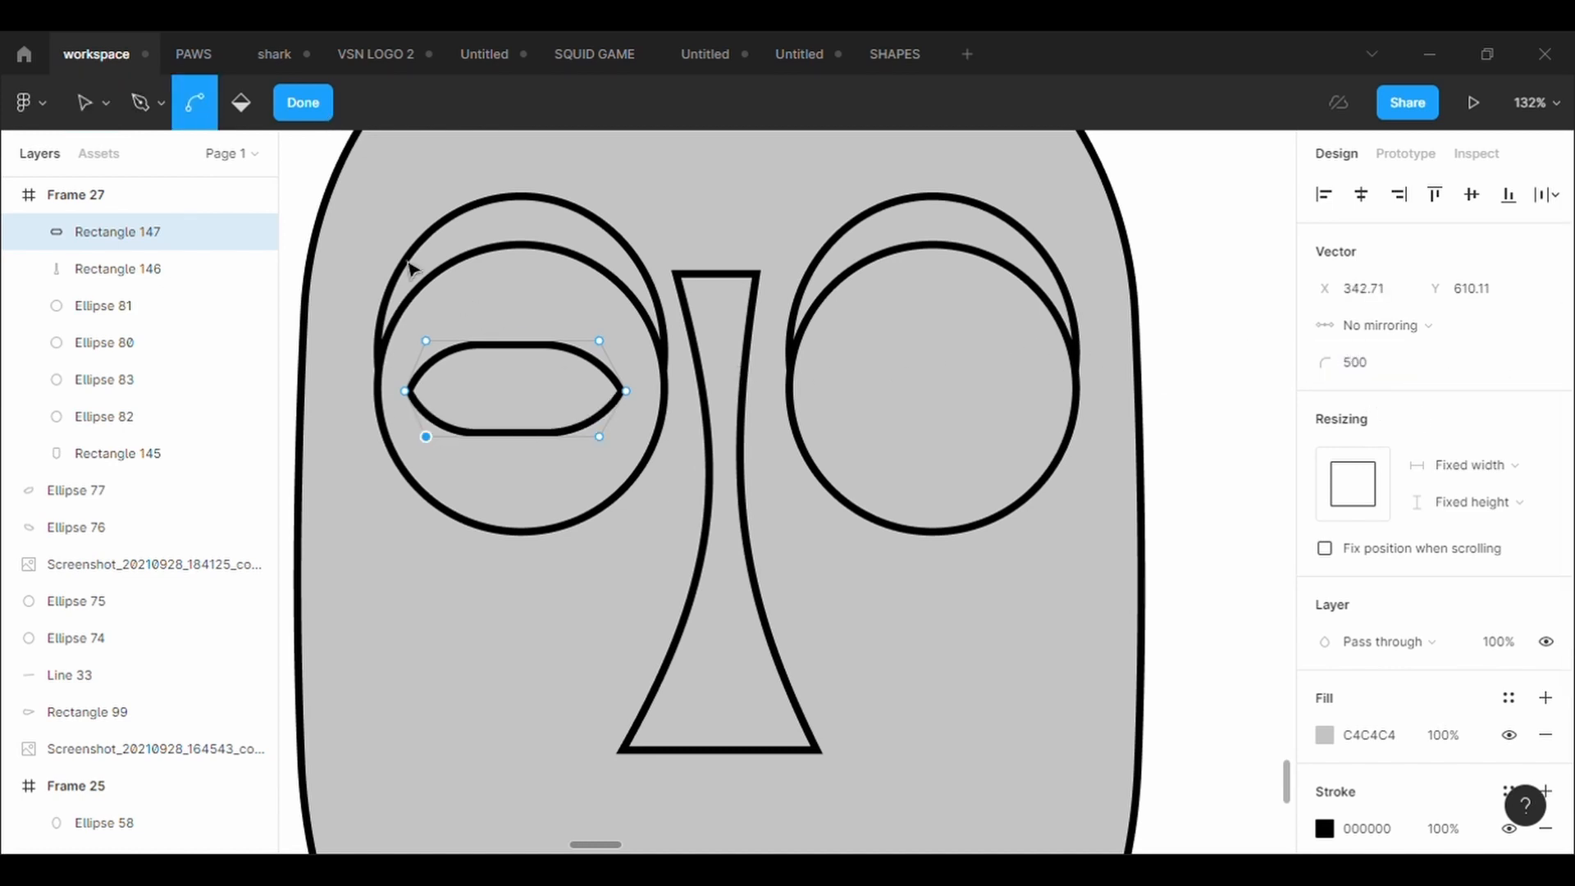
pyautogui.moveTo(520, 351)
pyautogui.mouseDown()
pyautogui.moveTo(518, 337)
pyautogui.moveTo(519, 353)
pyautogui.mouseUp()
pyautogui.hotkey('ctrl', 'z')
pyautogui.press('Escape')
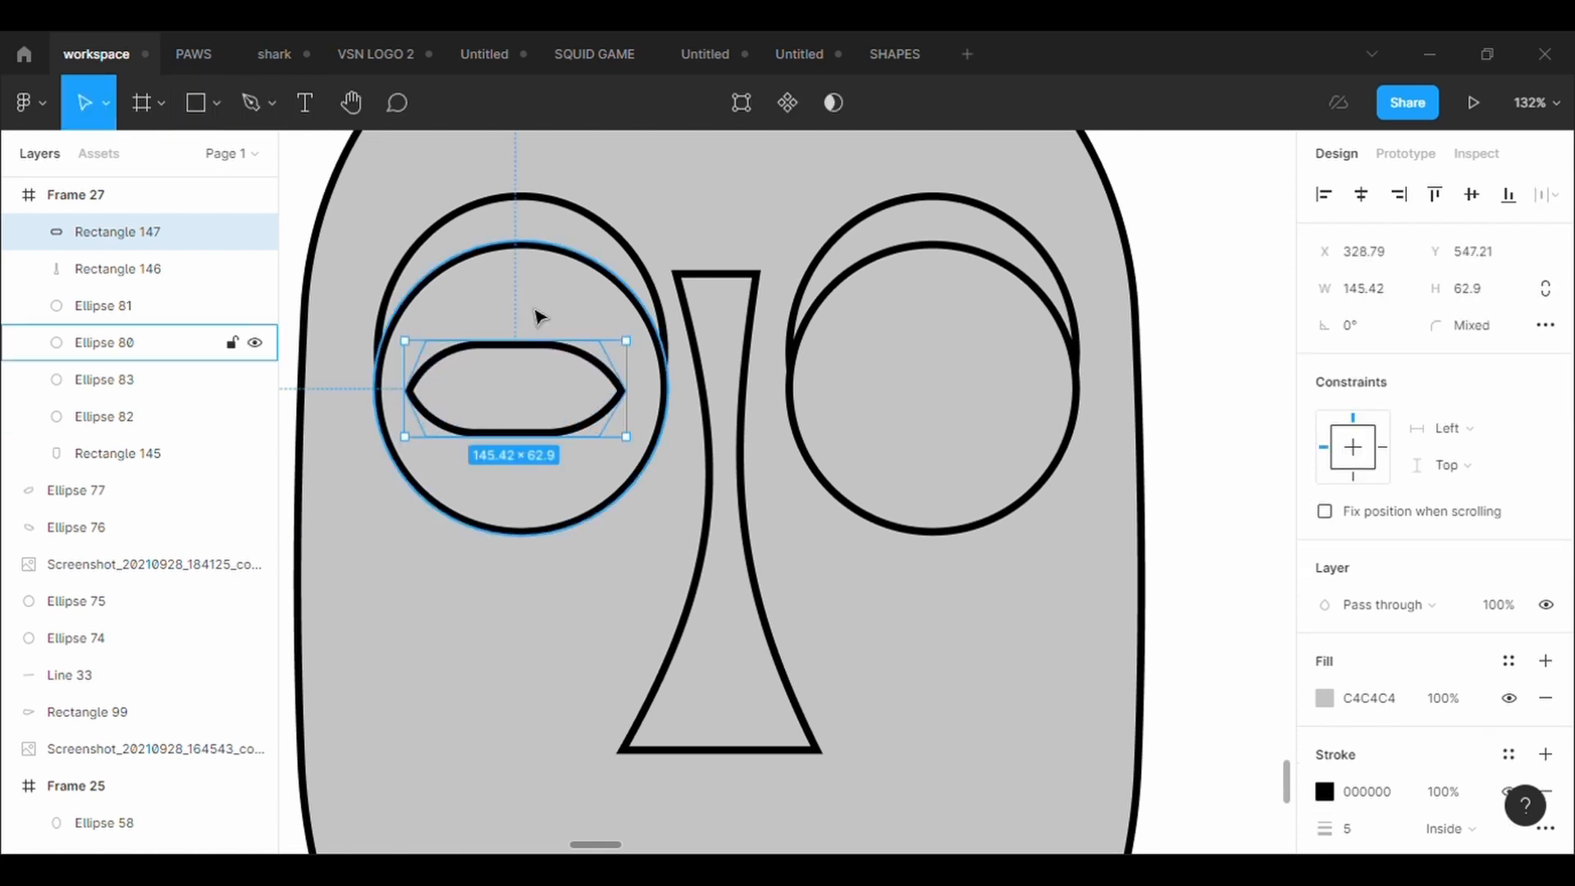
# Raise the midpoint of the left eye opening's upper edge slightly and round it with a radius of 500.
pyautogui.moveTo(514, 341); pyautogui.dragTo(514, 333)
pyautogui.click(1393, 370)
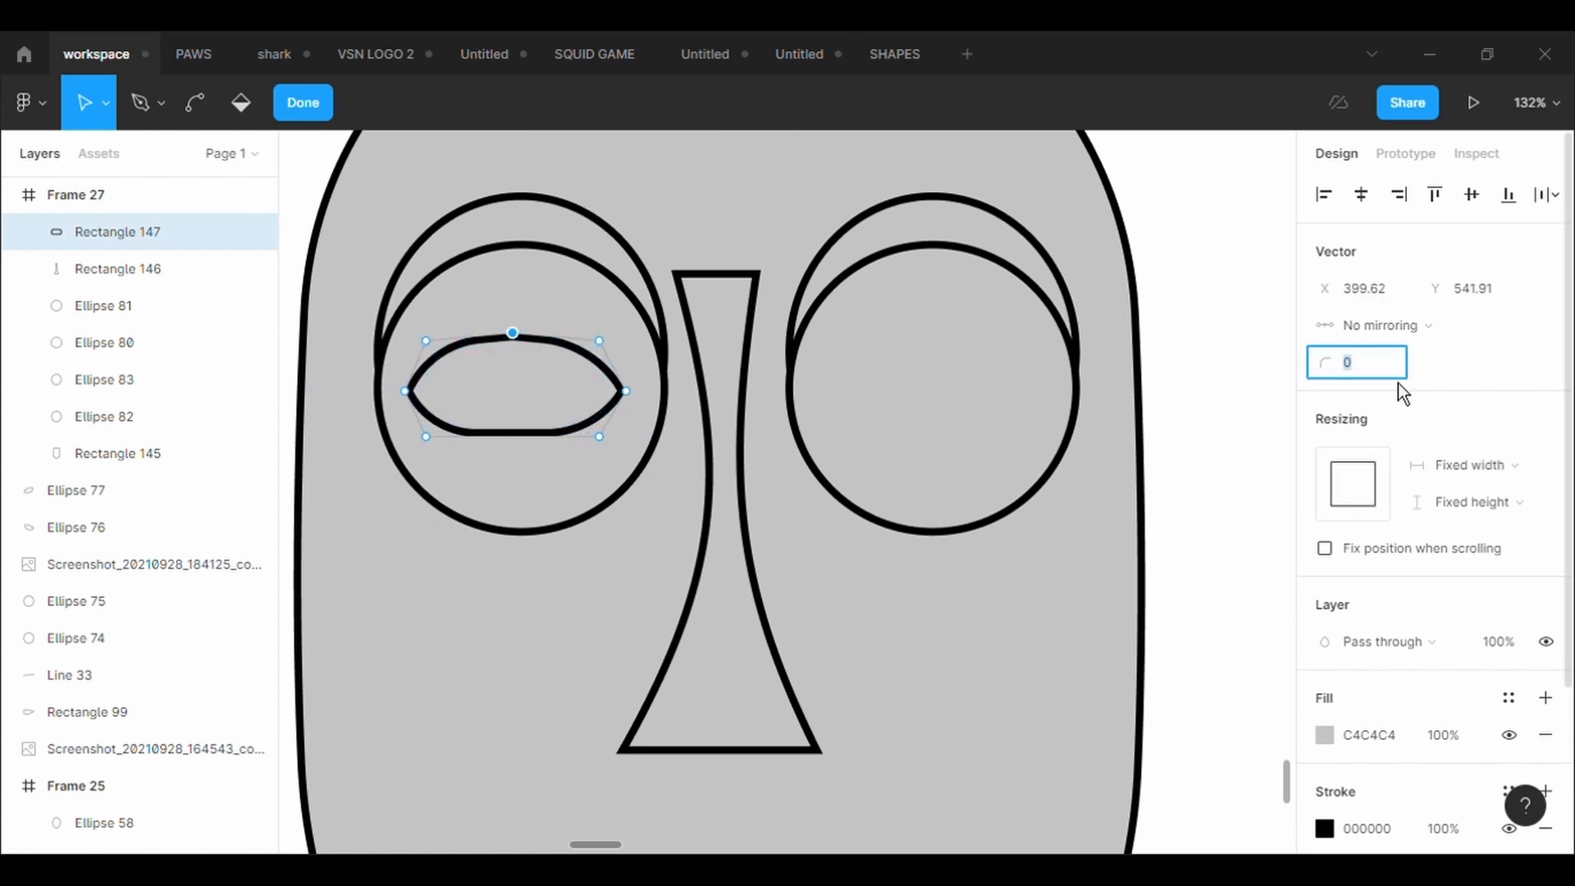
pyautogui.press('Return')
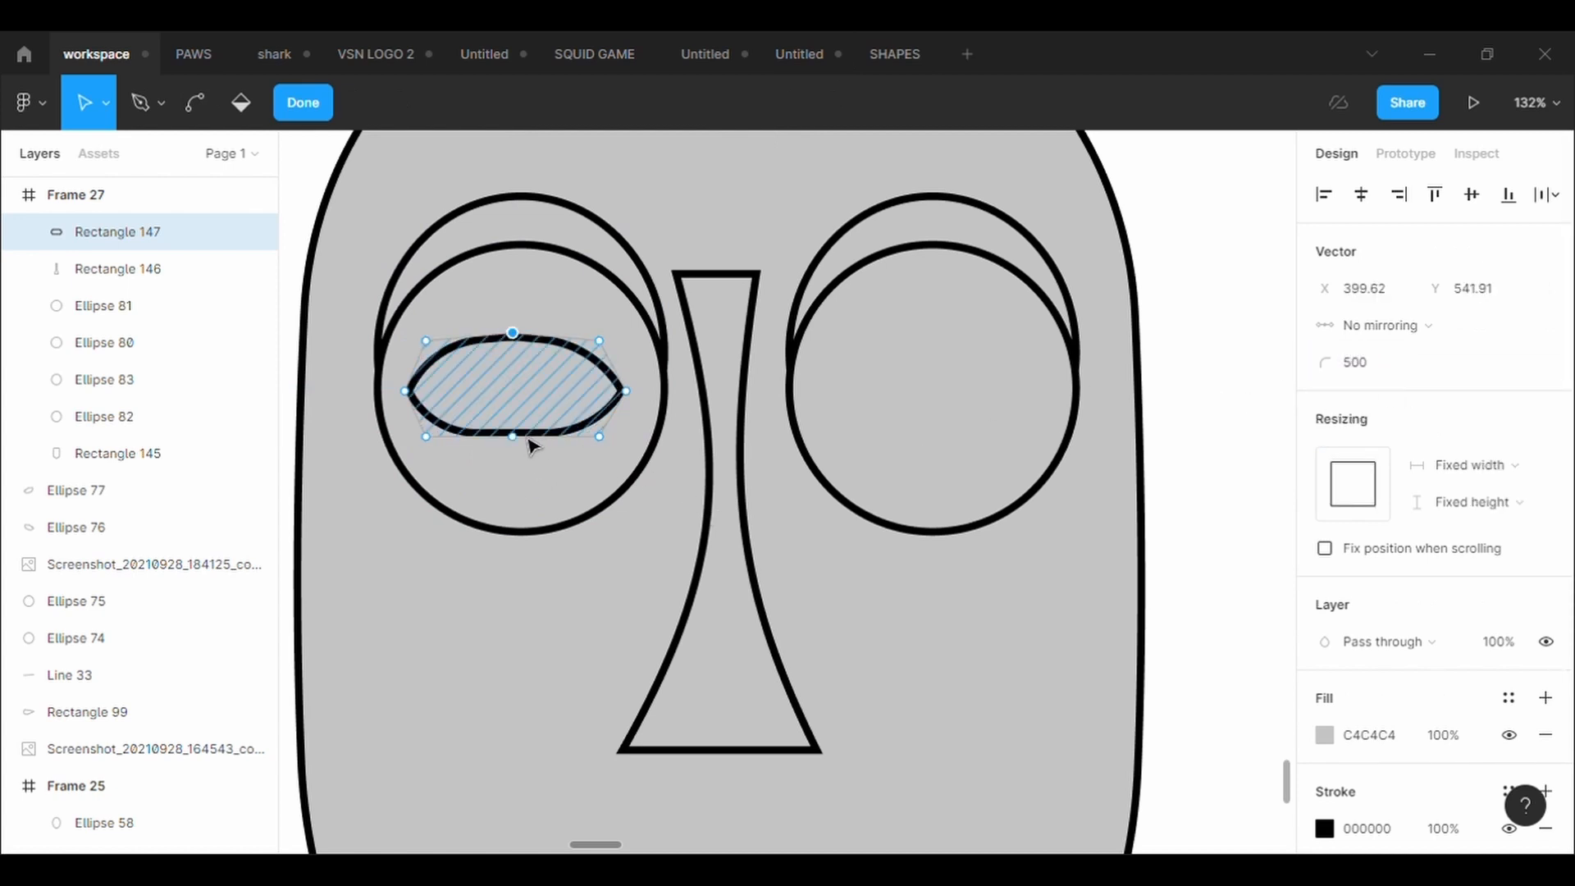
# Lower the midpoint of the left eye opening's lower edge slightly, round it to 500 and finish editing the shape.
pyautogui.click(513, 435)
pyautogui.moveTo(520, 451); pyautogui.dragTo(520, 460)
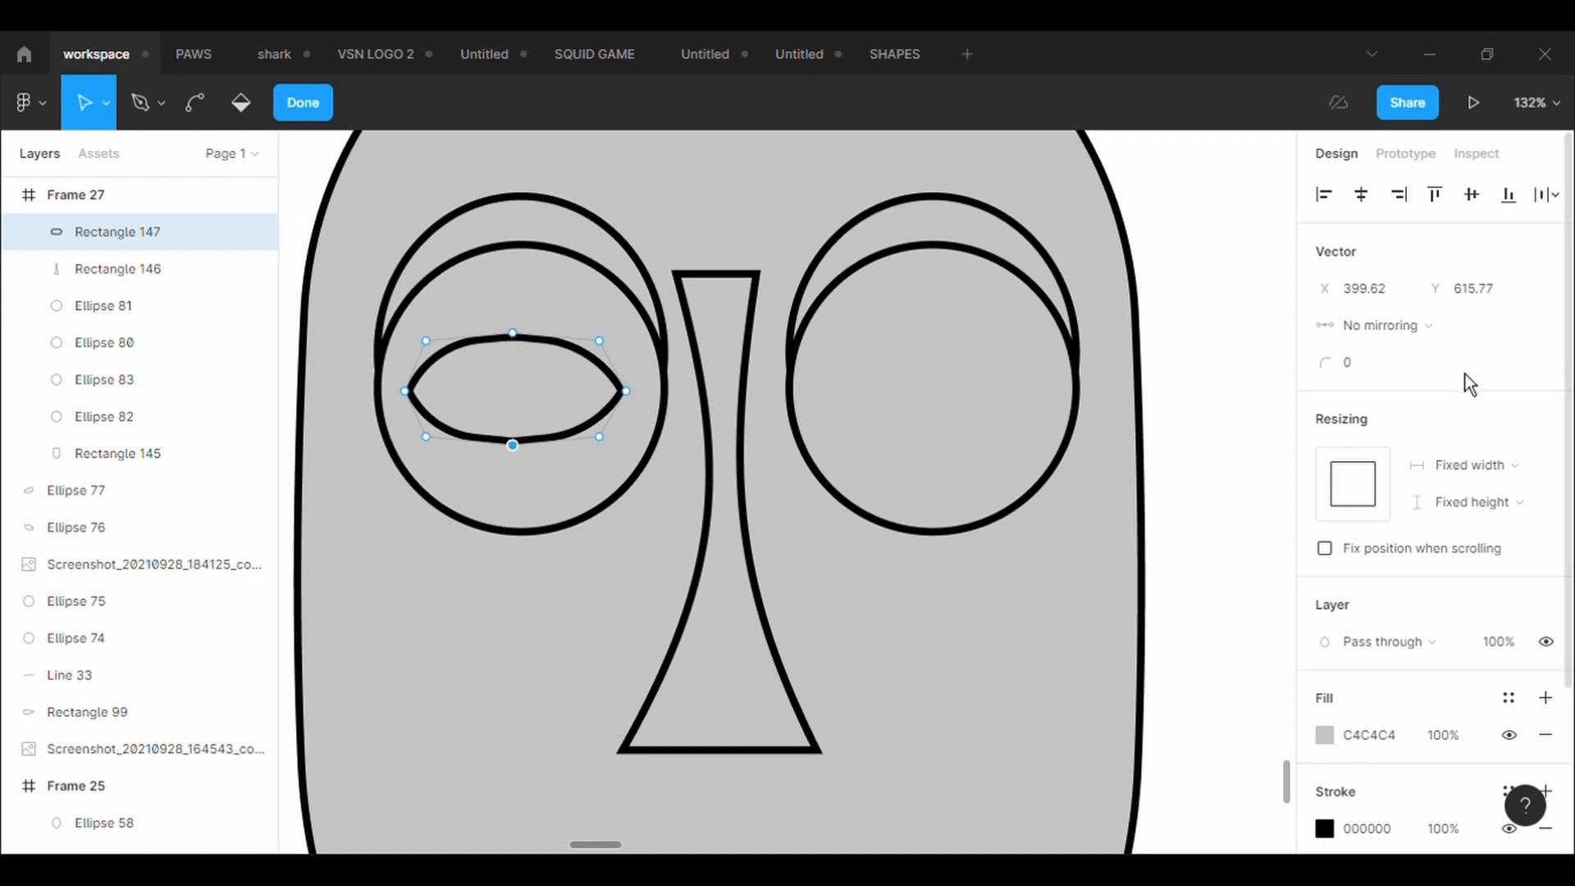
pyautogui.click(1394, 379)
pyautogui.write('500')
pyautogui.press('Return')
pyautogui.doubleClick(499, 585)
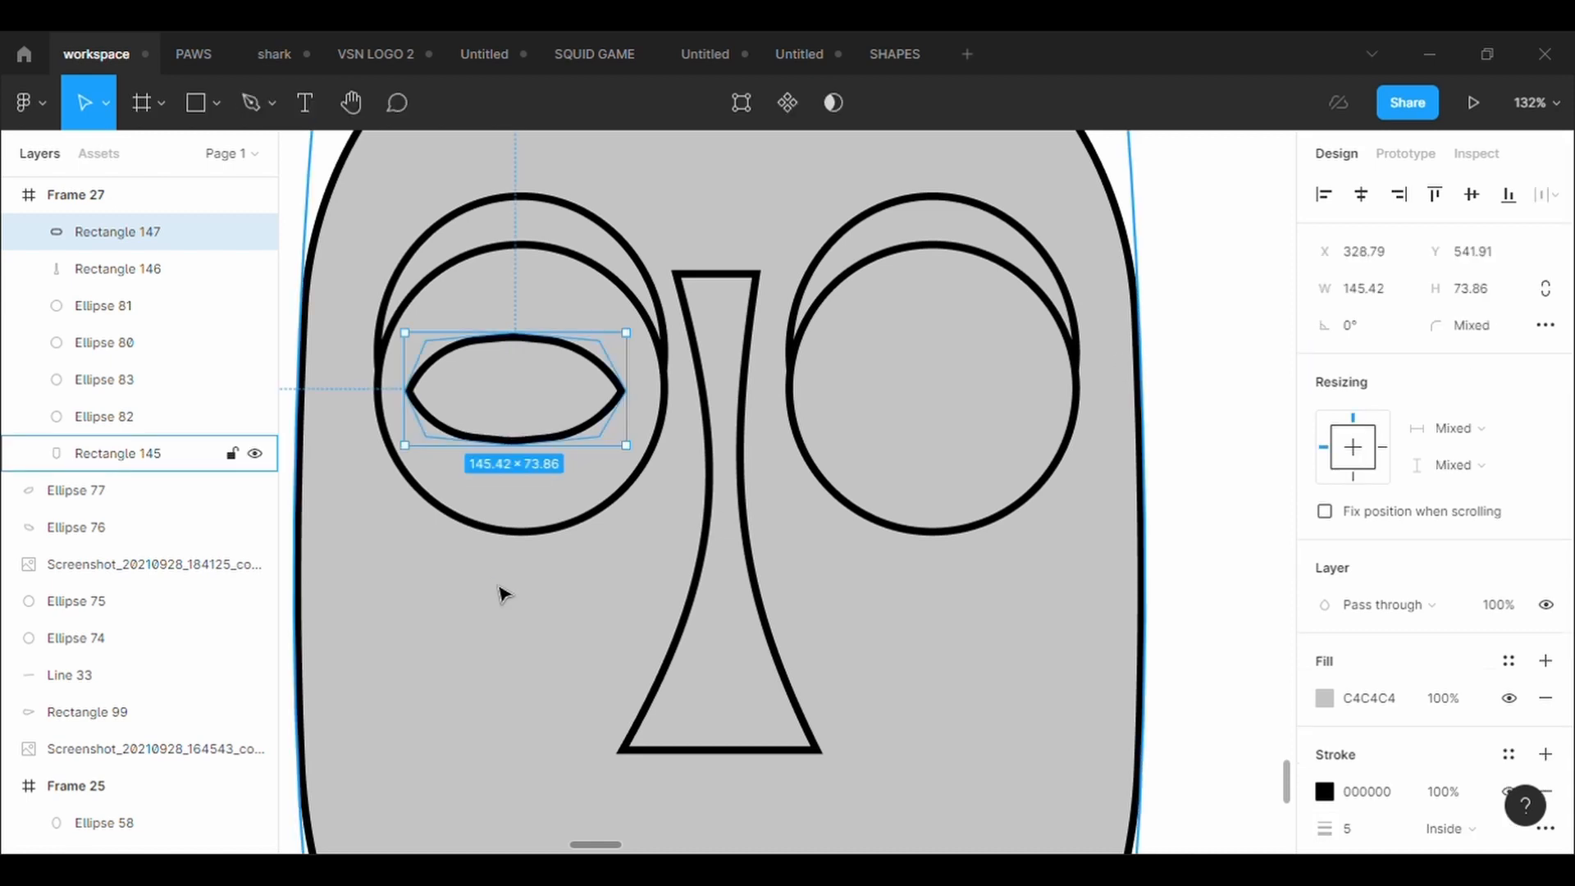
pyautogui.doubleClick(499, 584)
pyautogui.press('Escape')
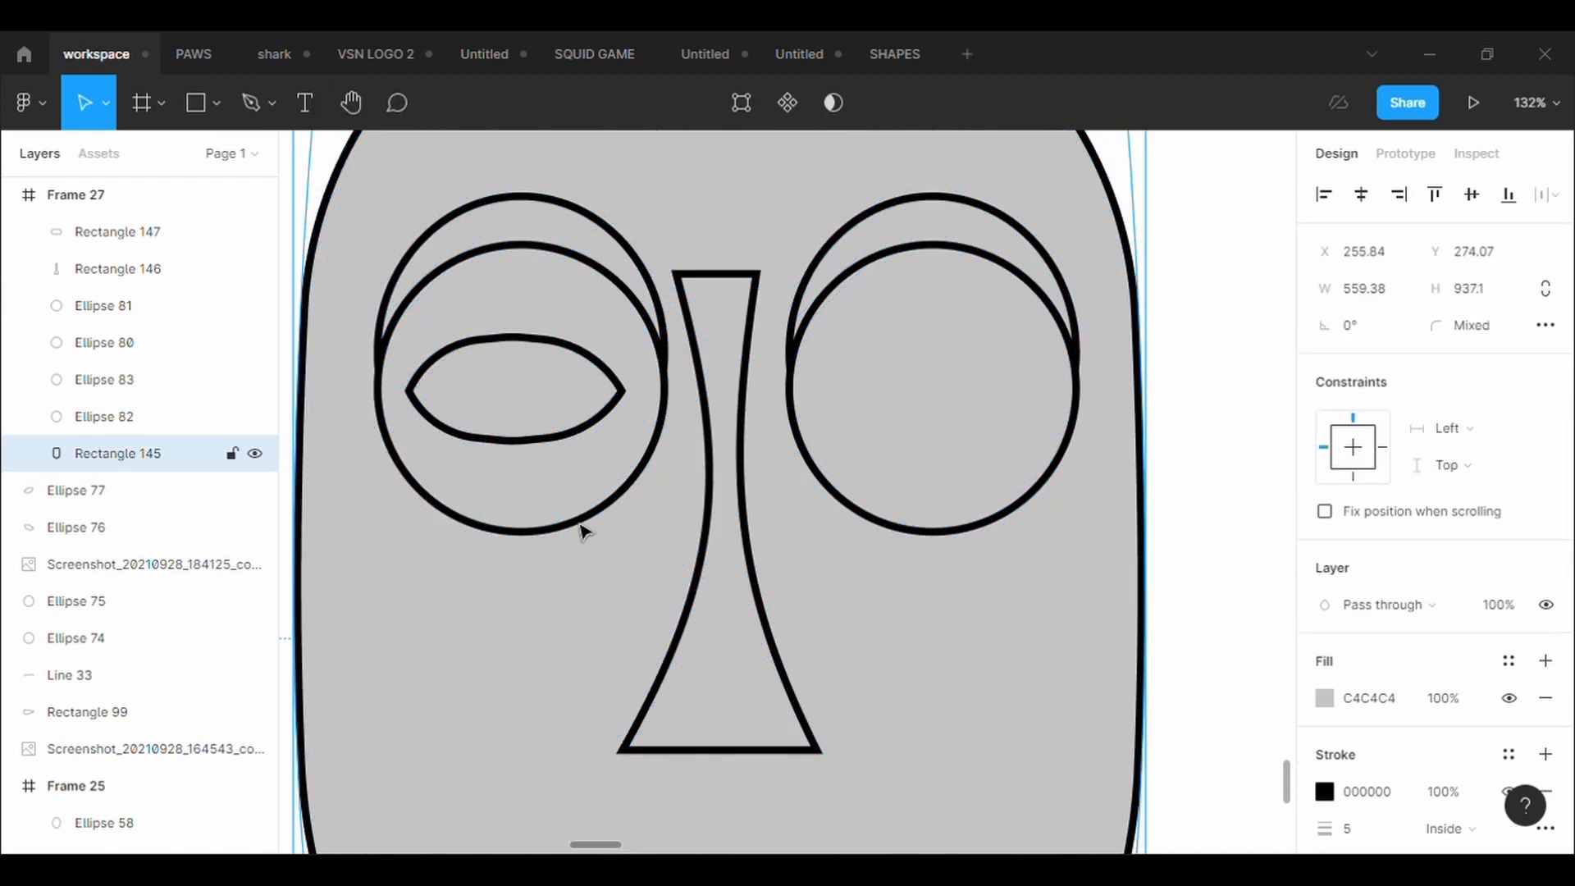
# Duplicate the left eye opening and place the copy at the same height inside the right eye circle.
pyautogui.click(588, 414)
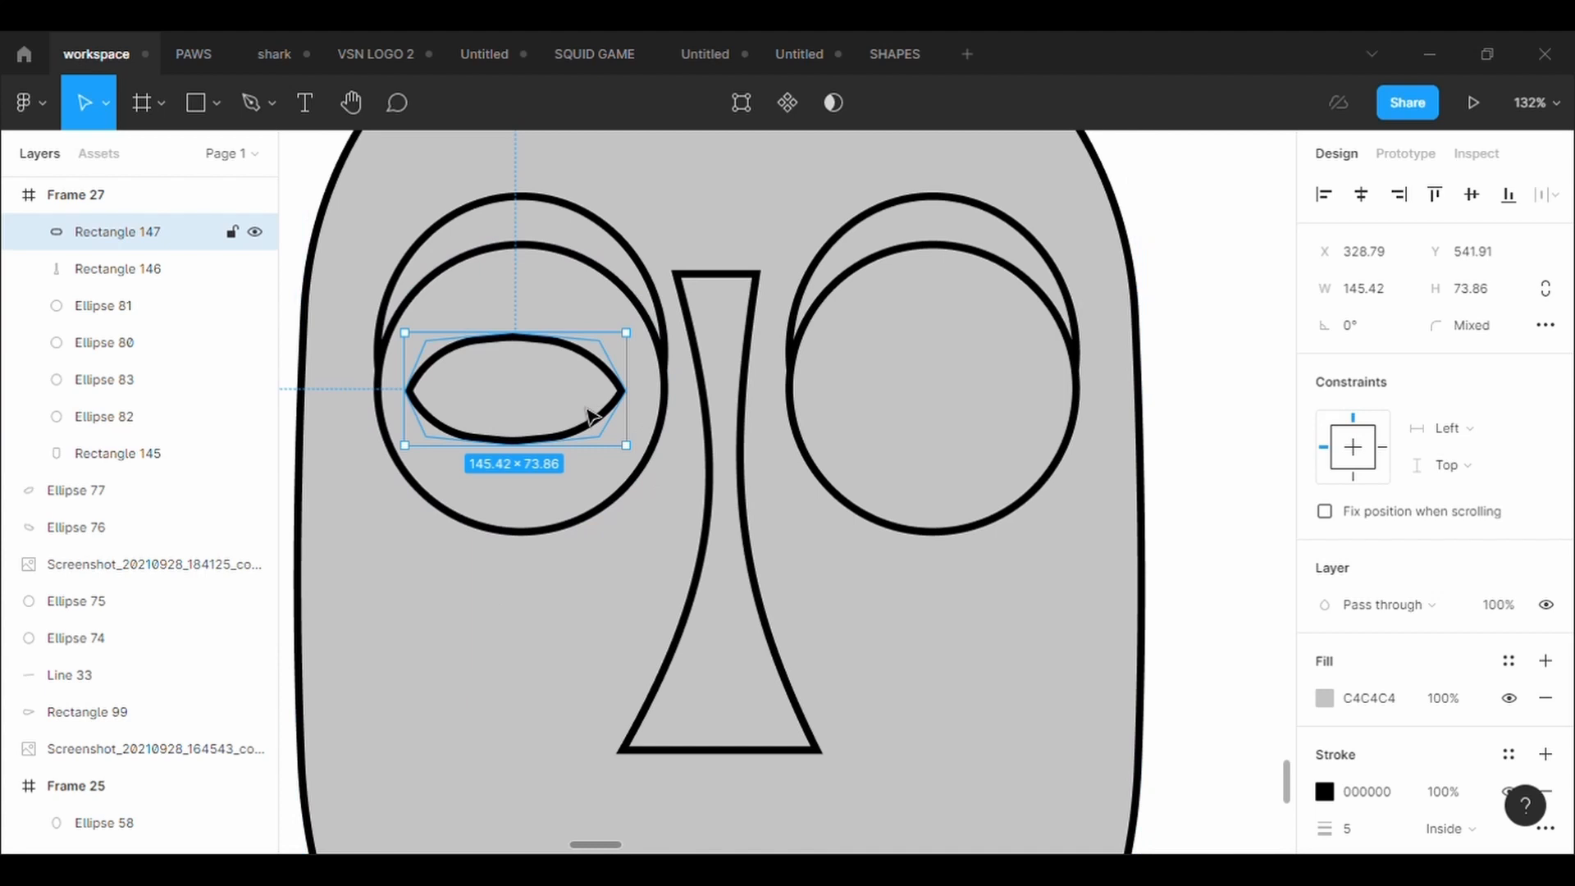
pyautogui.hotkey('ctrl', 'v')
pyautogui.moveTo(588, 414); pyautogui.dragTo(1021, 419)
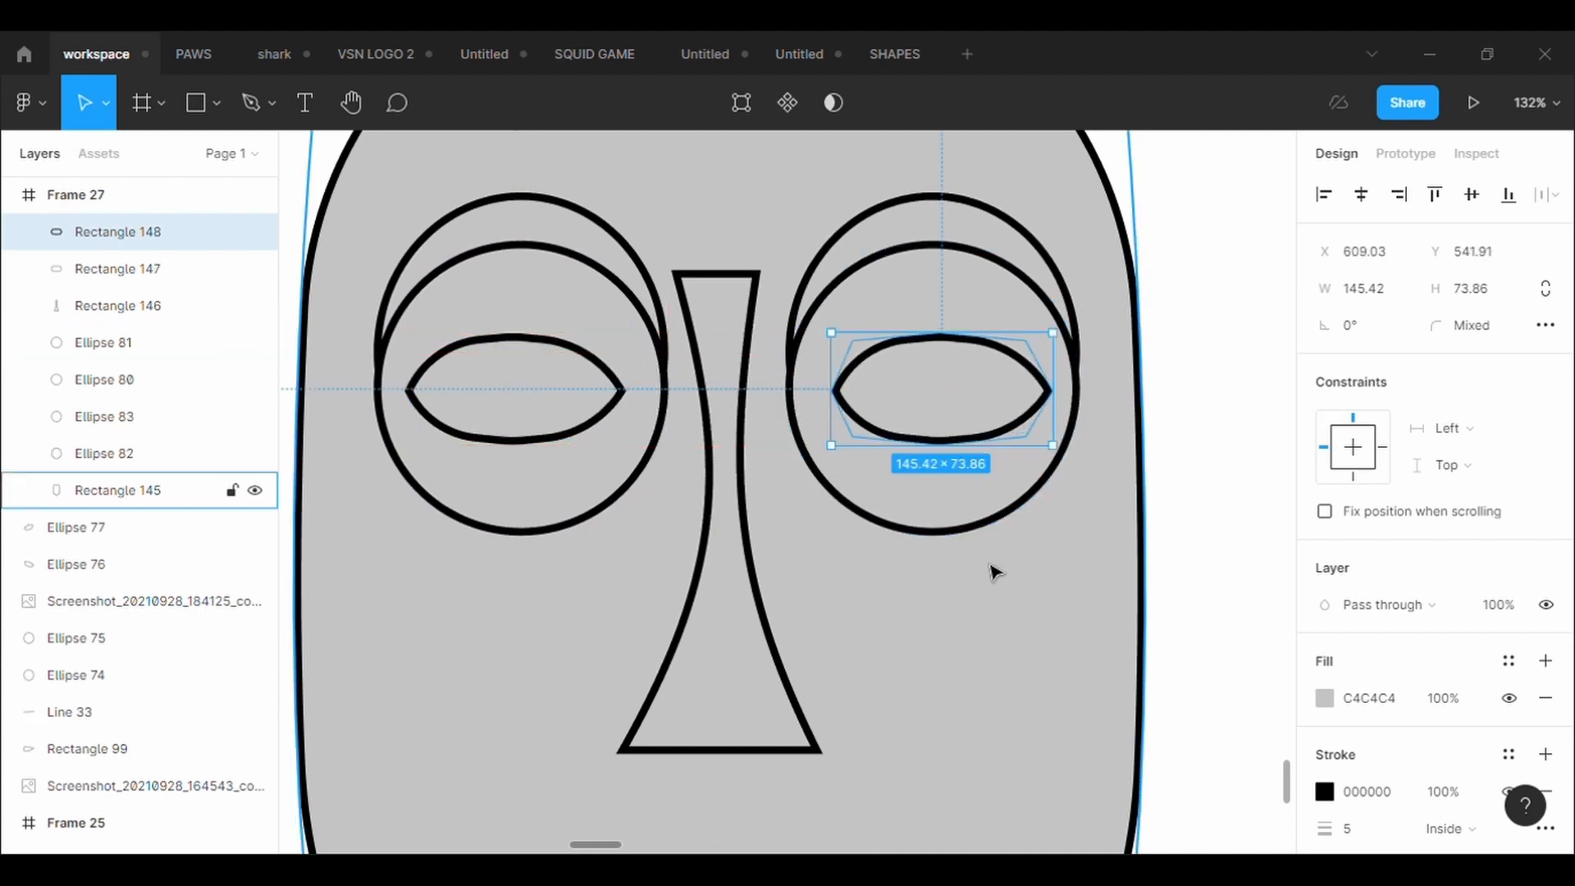
# Draw a horizontal line with the Pen tool between the two corners of the right eye opening with a stroke of 5.
pyautogui.scroll(-5, 994, 571)
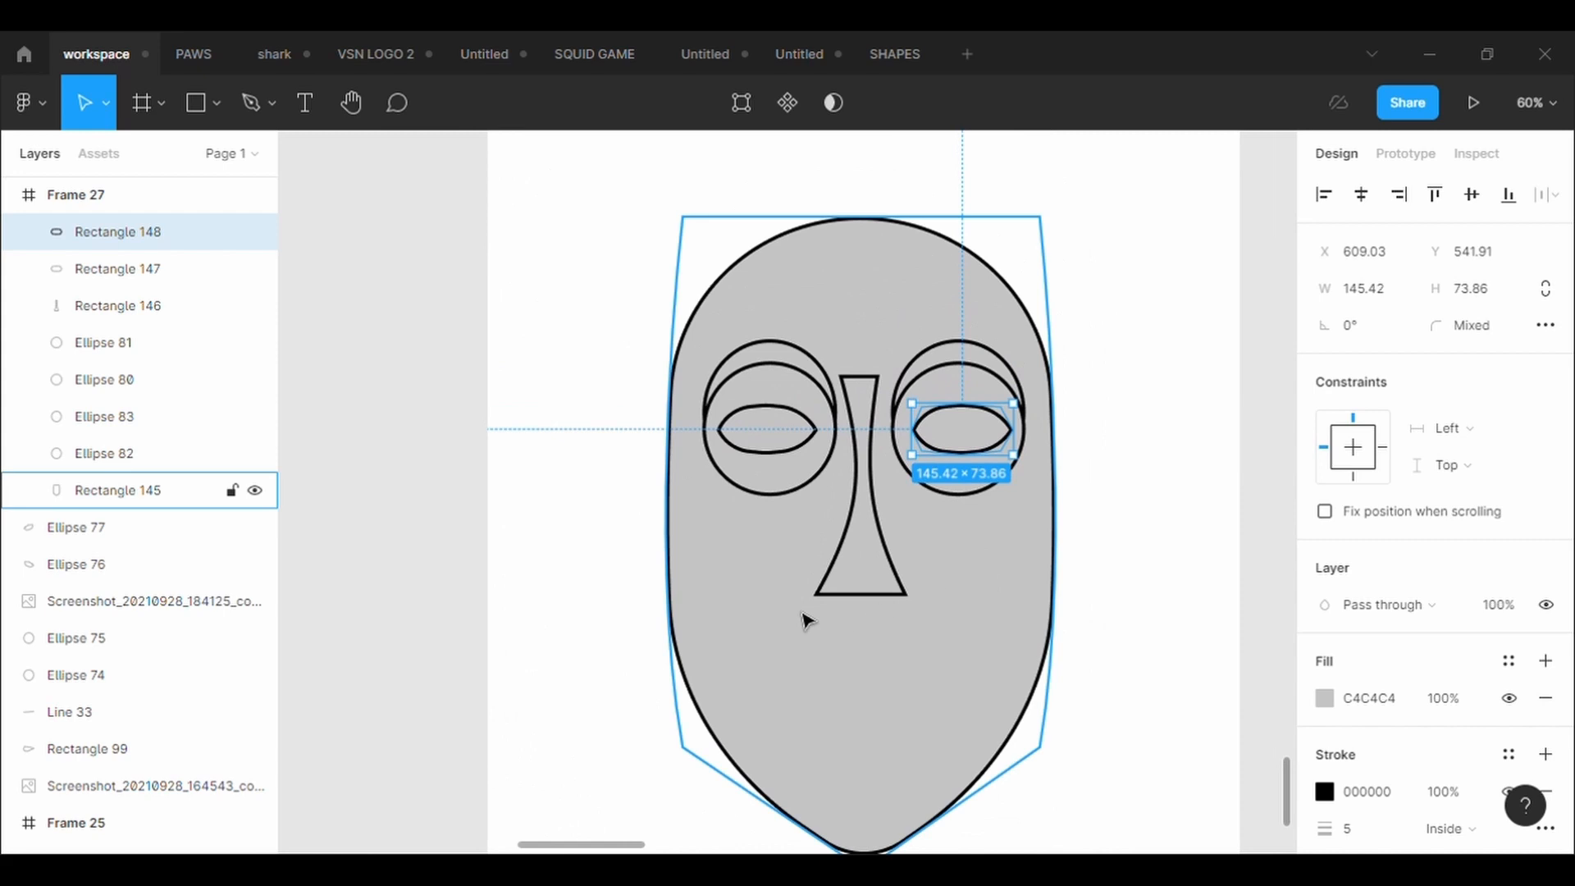
pyautogui.scroll(2, 822, 506)
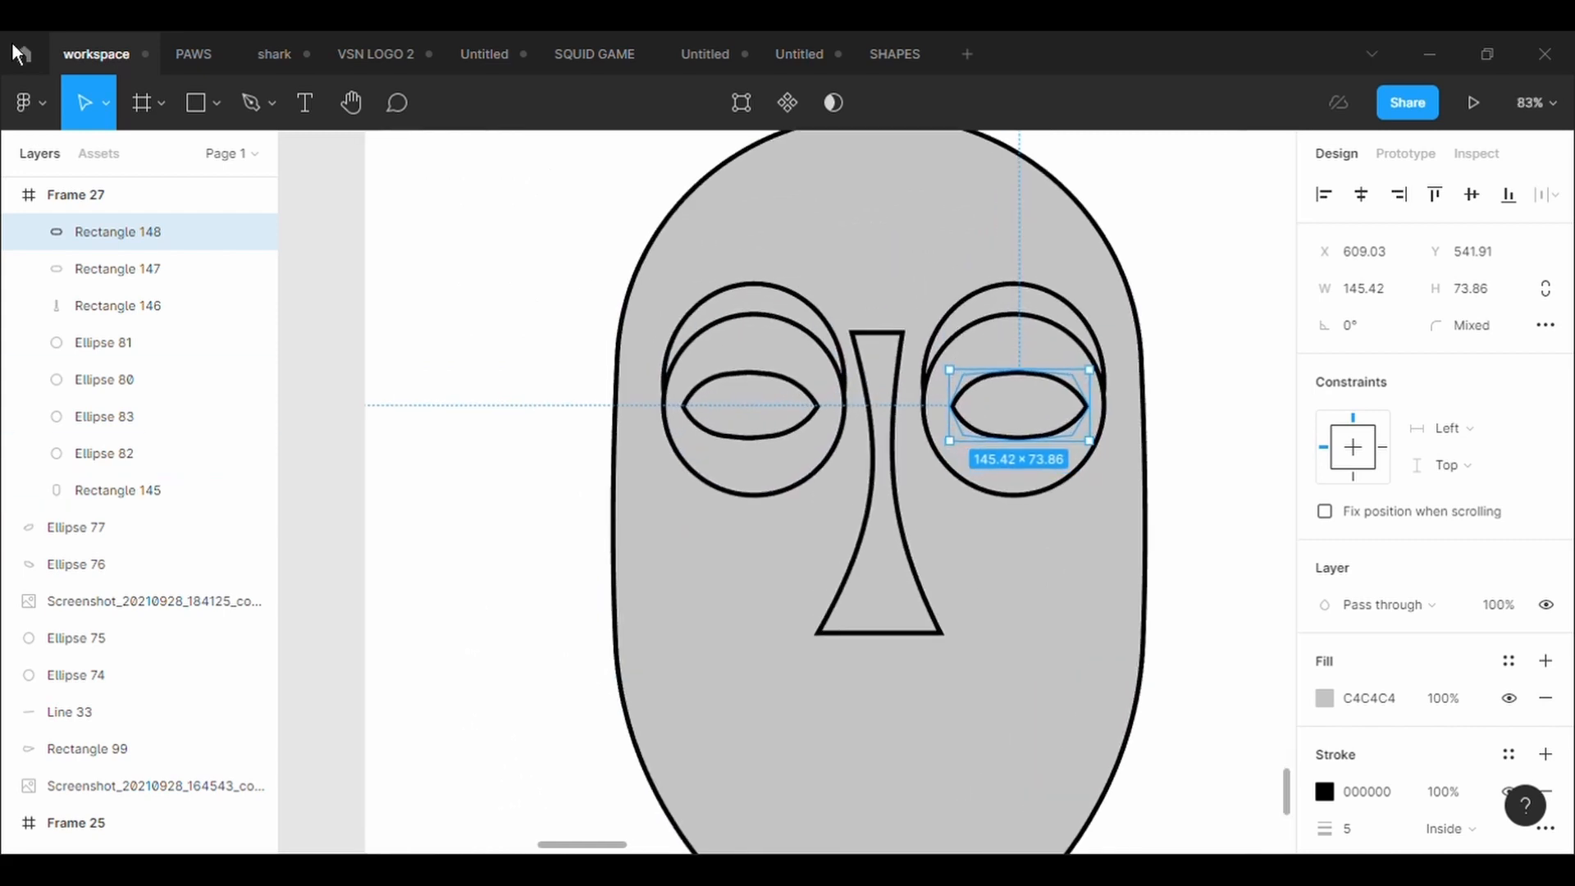
pyautogui.click(253, 102)
pyautogui.scroll(3, 952, 469)
pyautogui.scroll(3, 952, 469)
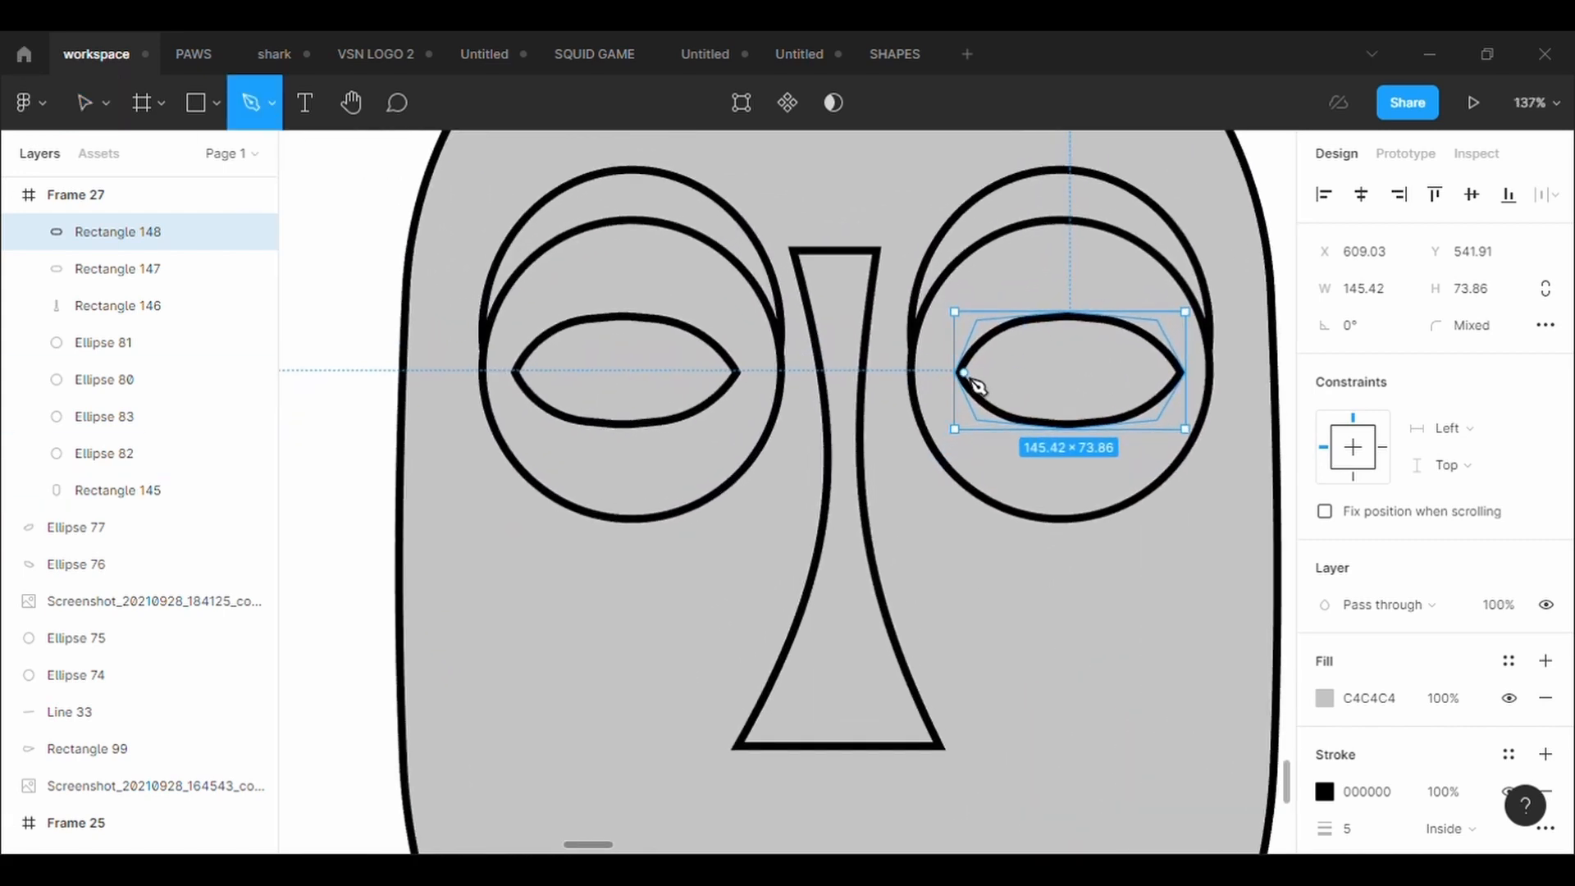
pyautogui.click(964, 374)
pyautogui.click(1181, 374)
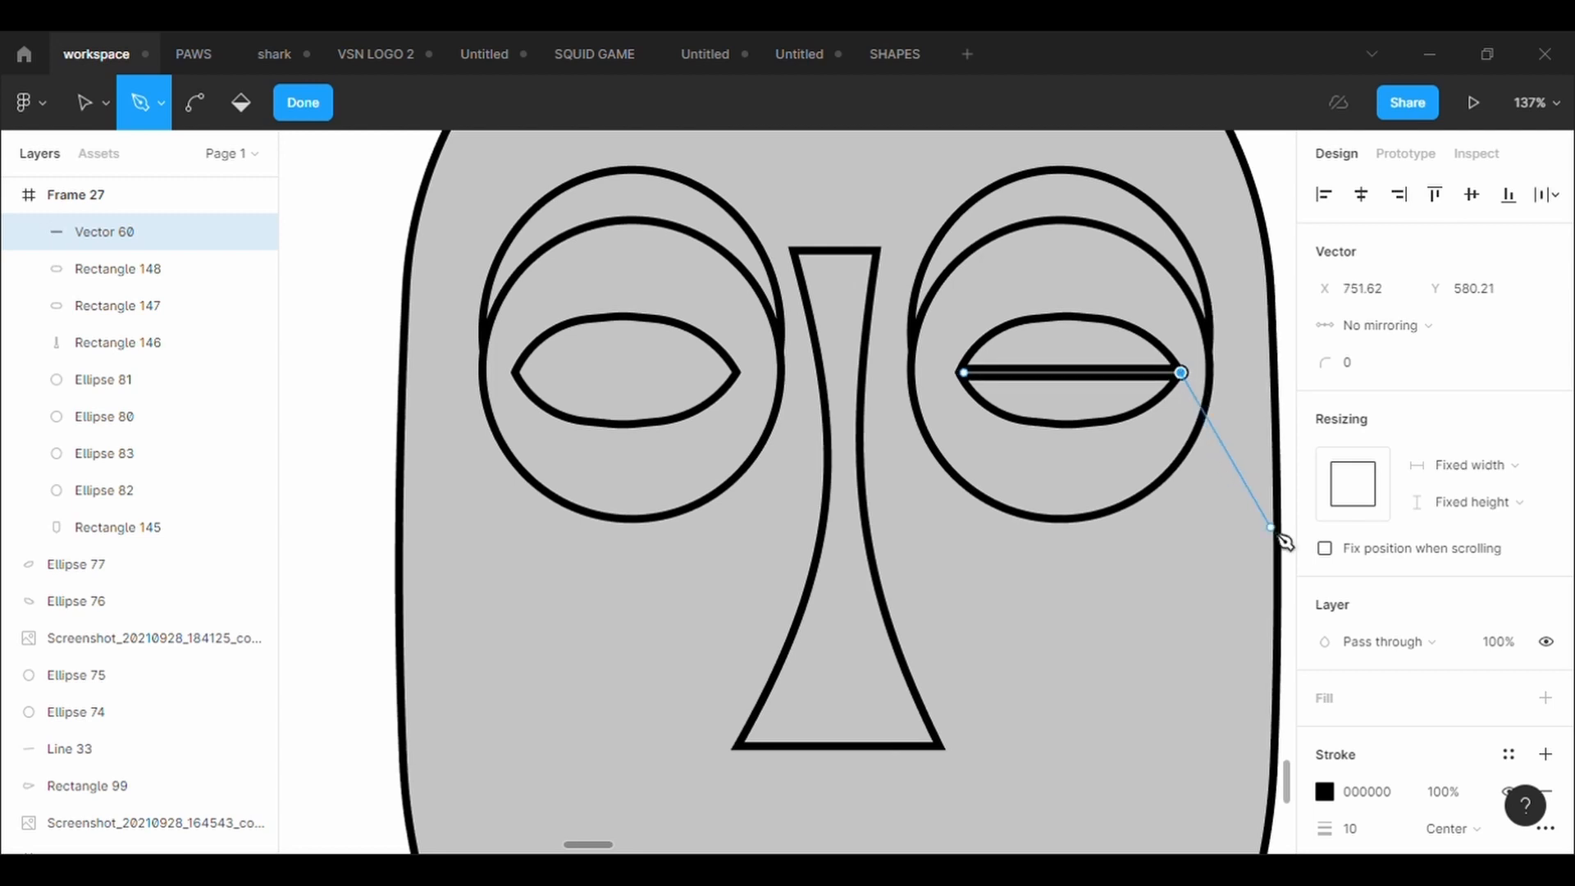
pyautogui.press('Escape')
pyautogui.write('5')
pyautogui.press('Return')
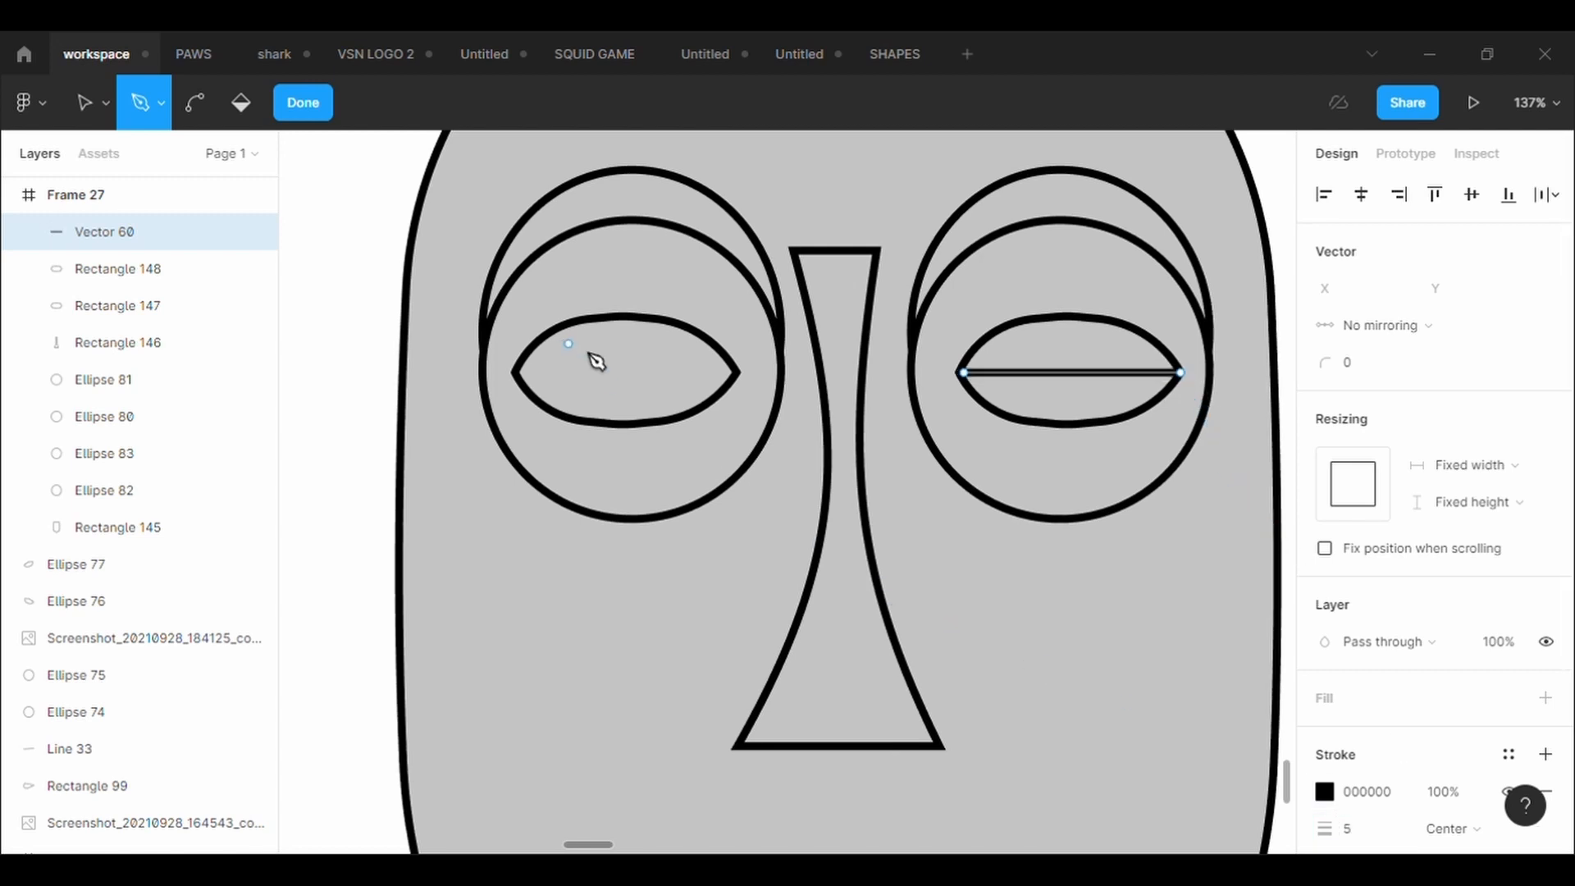
# Duplicate the right eye's horizontal line and place the copy across the left eye opening.
pyautogui.click(304, 103)
pyautogui.hotkey('ctrl', 'v')
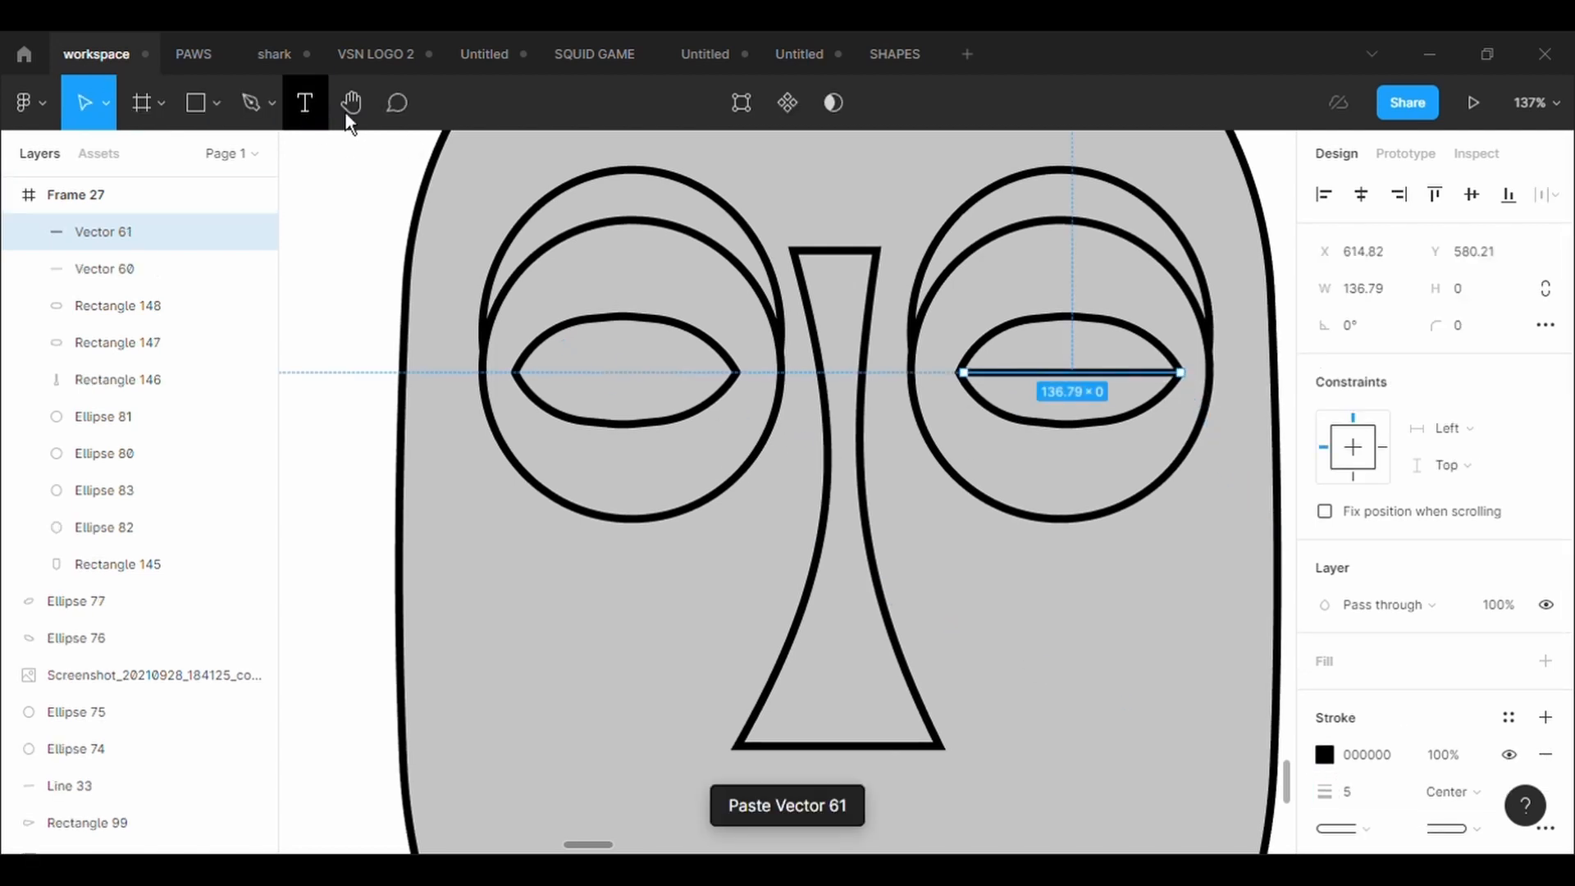
pyautogui.moveTo(1058, 396); pyautogui.dragTo(611, 395)
pyautogui.click(1014, 642)
pyautogui.scroll(-3, 1015, 642)
pyautogui.scroll(-4, 1015, 642)
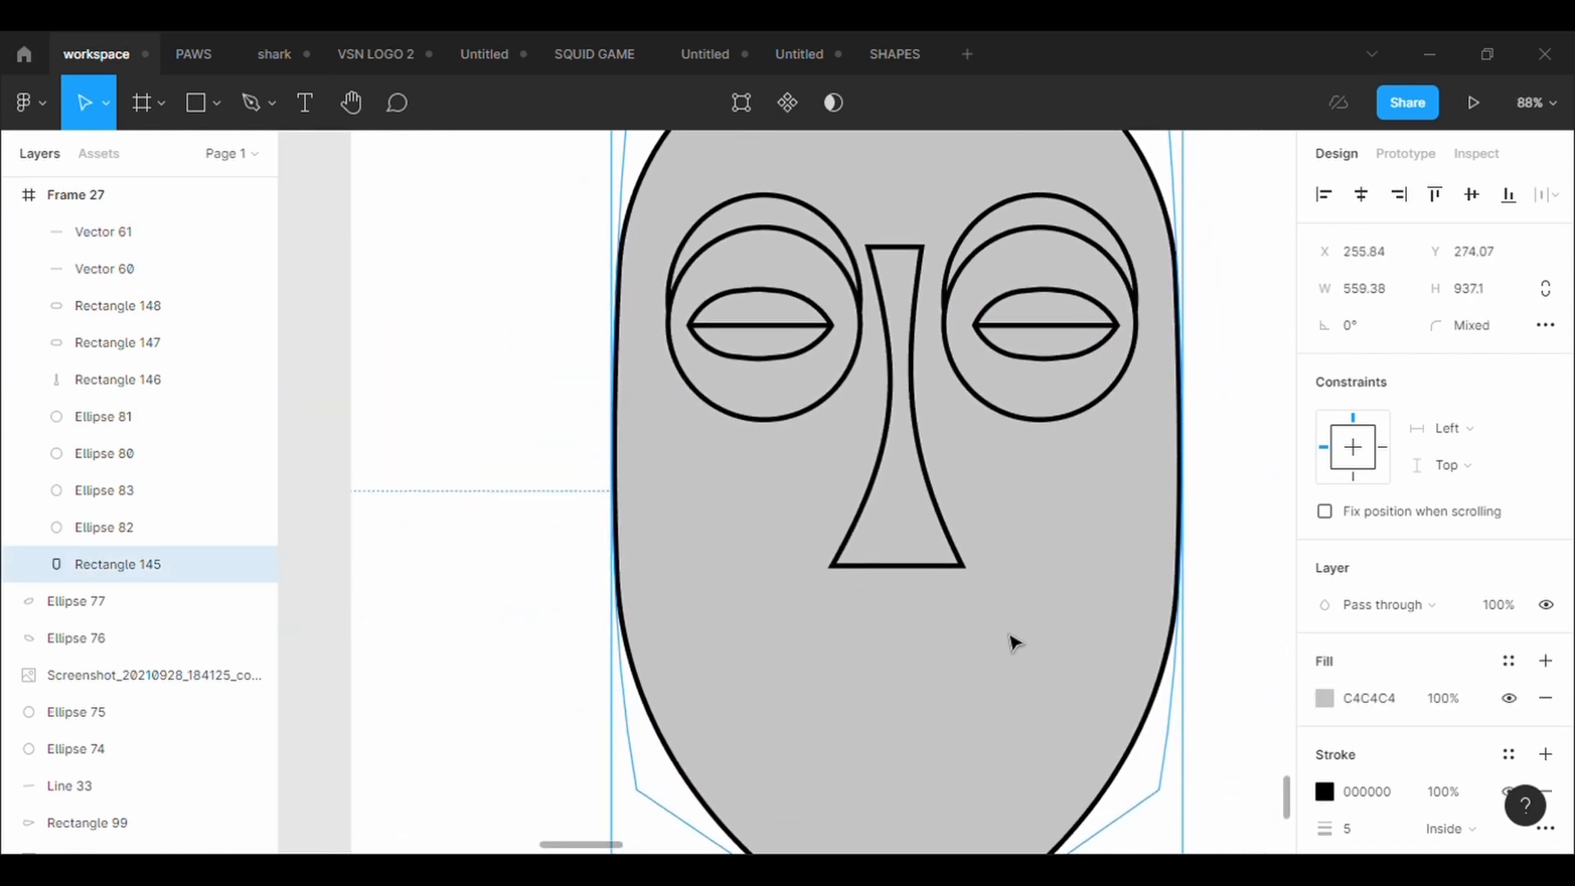
# Shift the nose slightly right so it sits centred between the eyes.
pyautogui.moveTo(914, 444); pyautogui.dragTo(914, 450)
pyautogui.click(1009, 643)
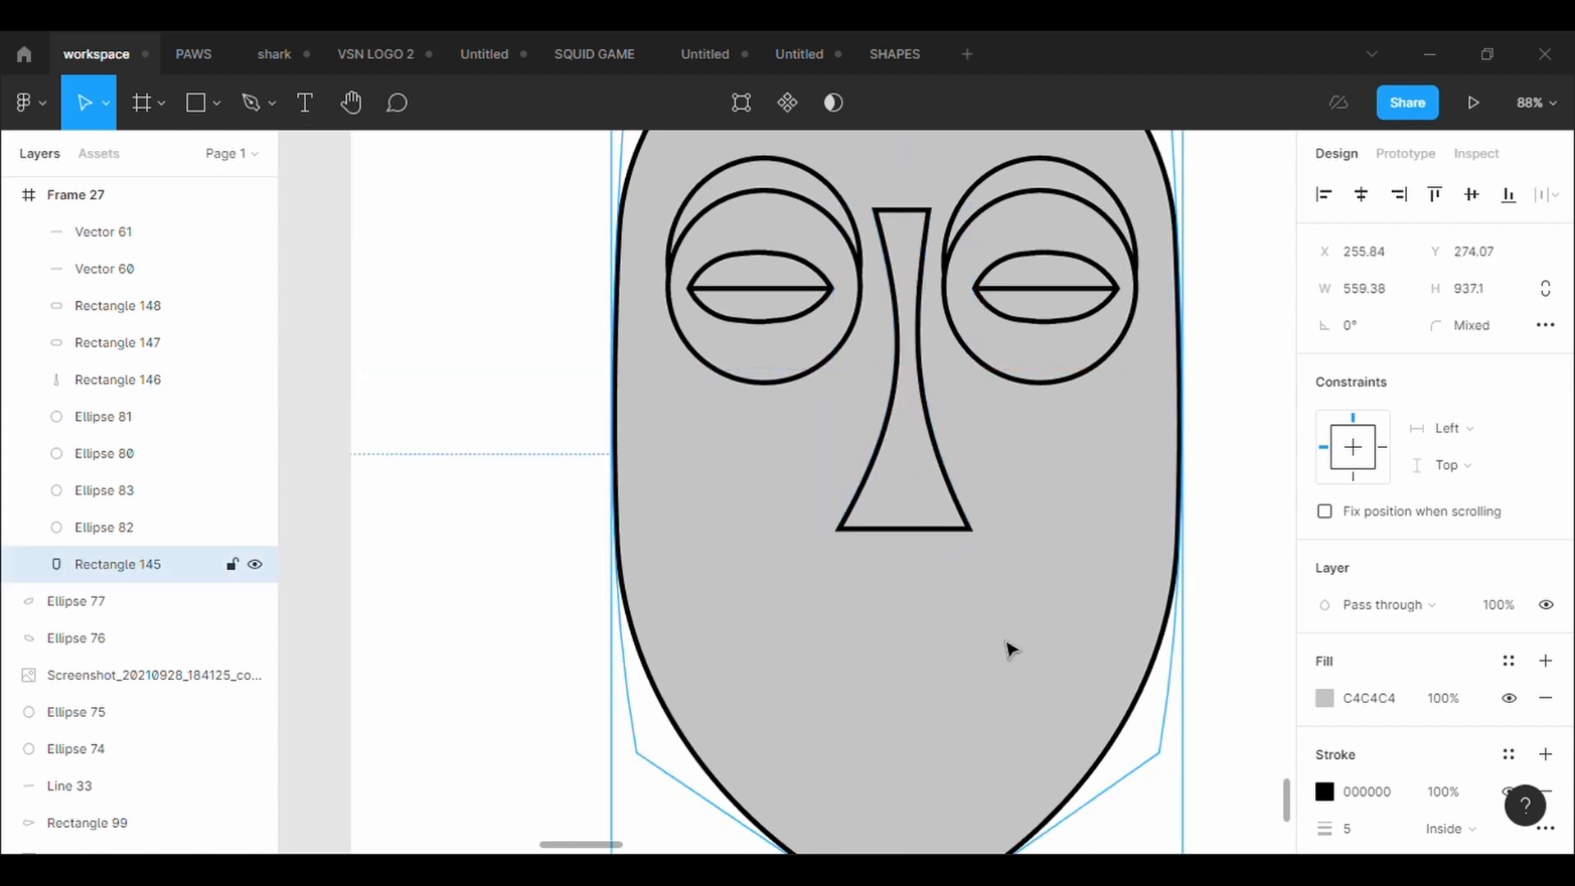
# Draw a closed T-shaped mouth outline about 127 × 109 just below the nose with the Pen tool.
pyautogui.scroll(-3, 1009, 643)
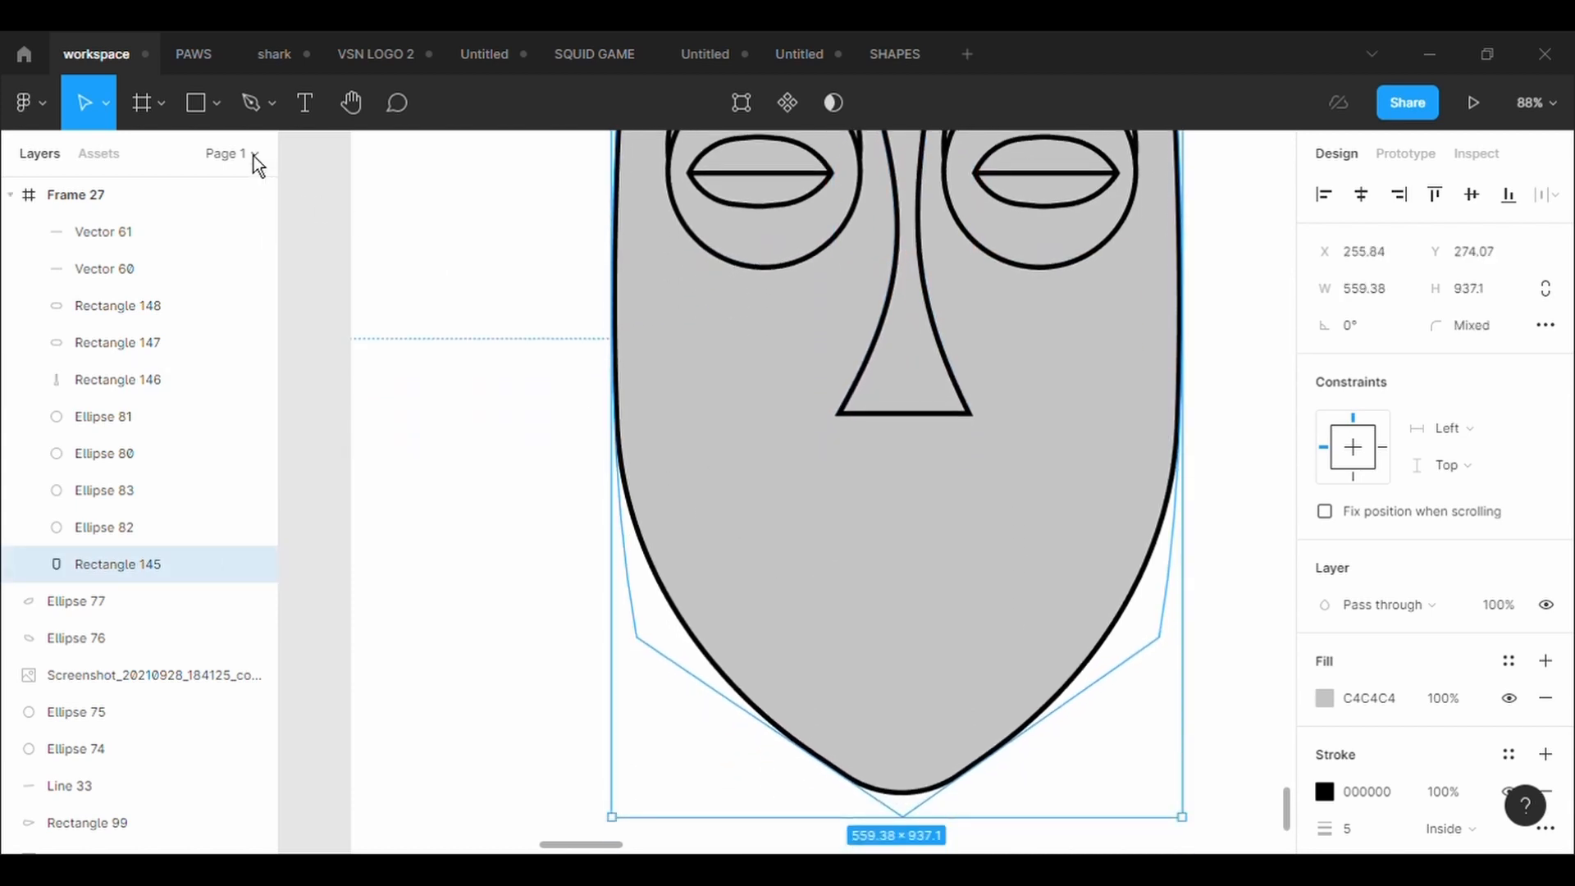
pyautogui.click(251, 105)
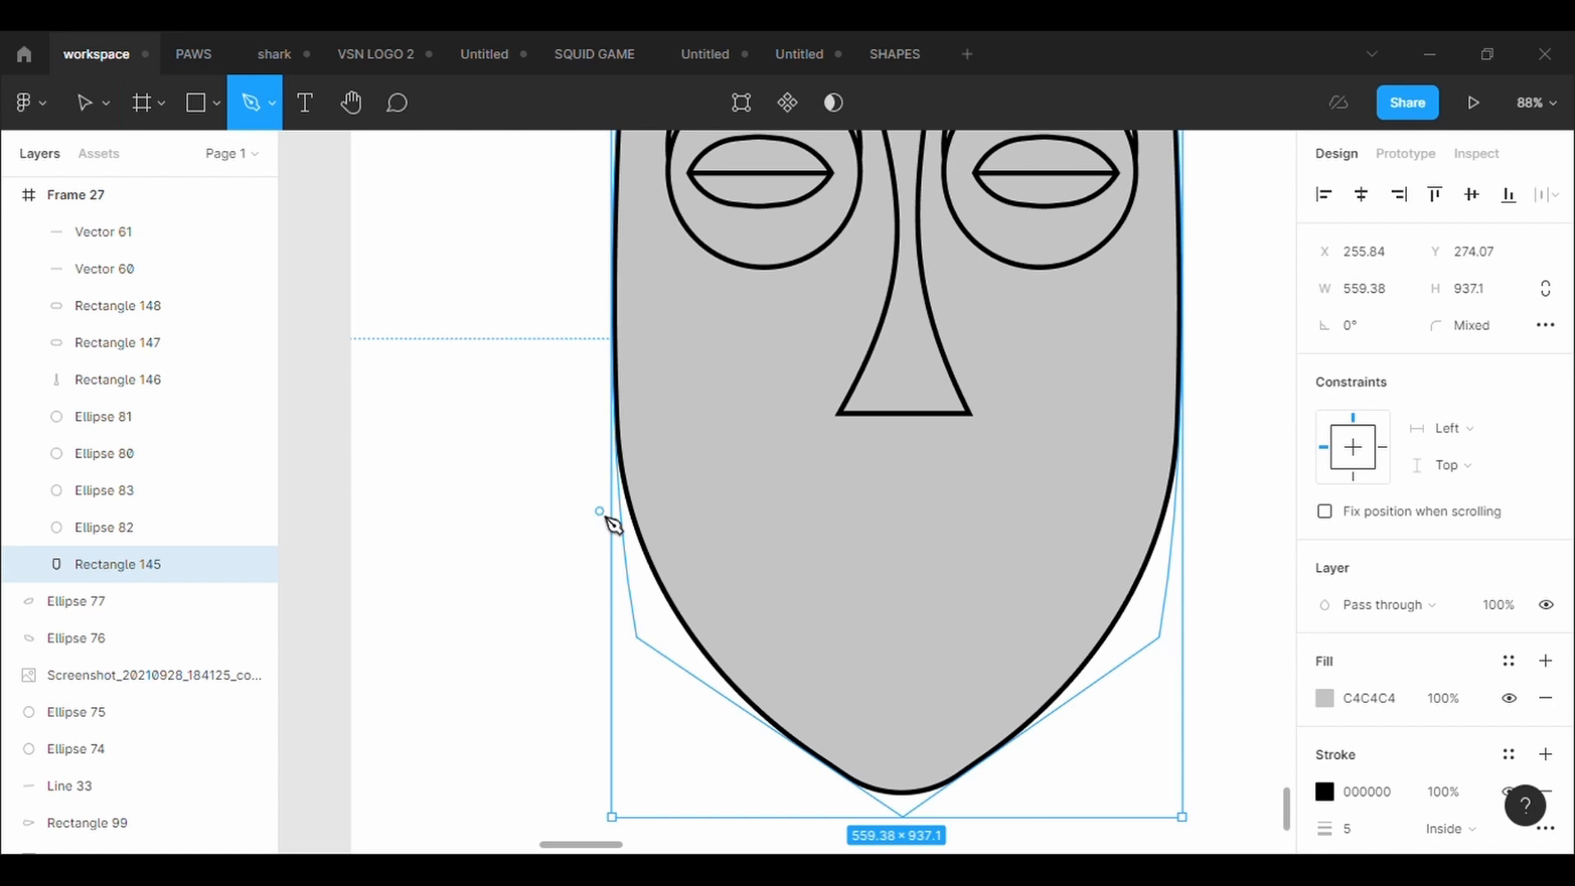
pyautogui.click(841, 452)
pyautogui.click(969, 452)
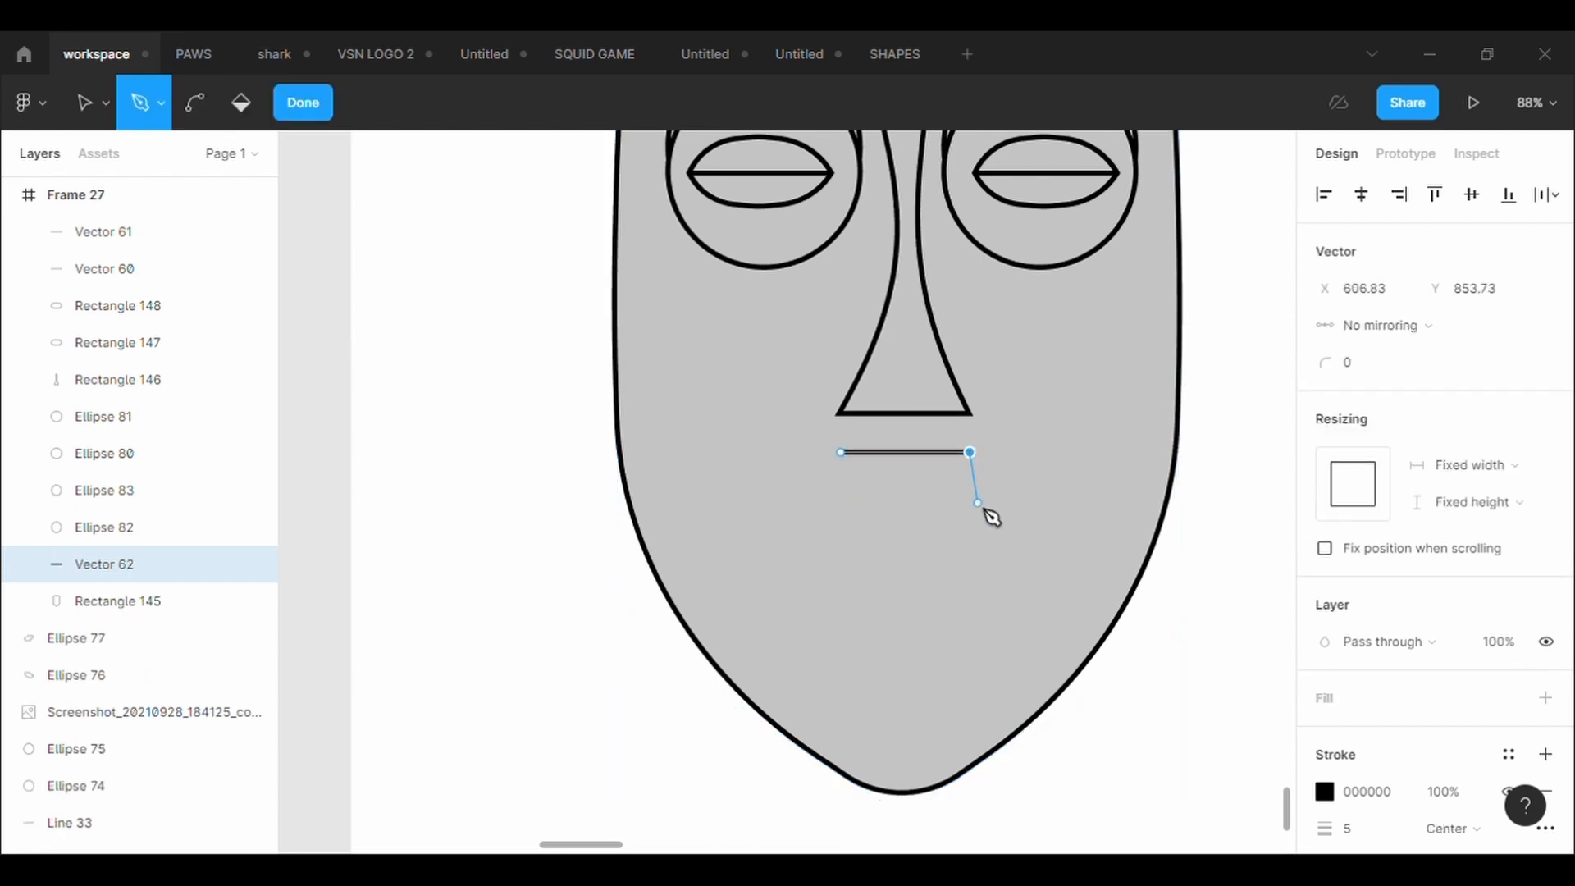
pyautogui.click(969, 508)
pyautogui.click(935, 508)
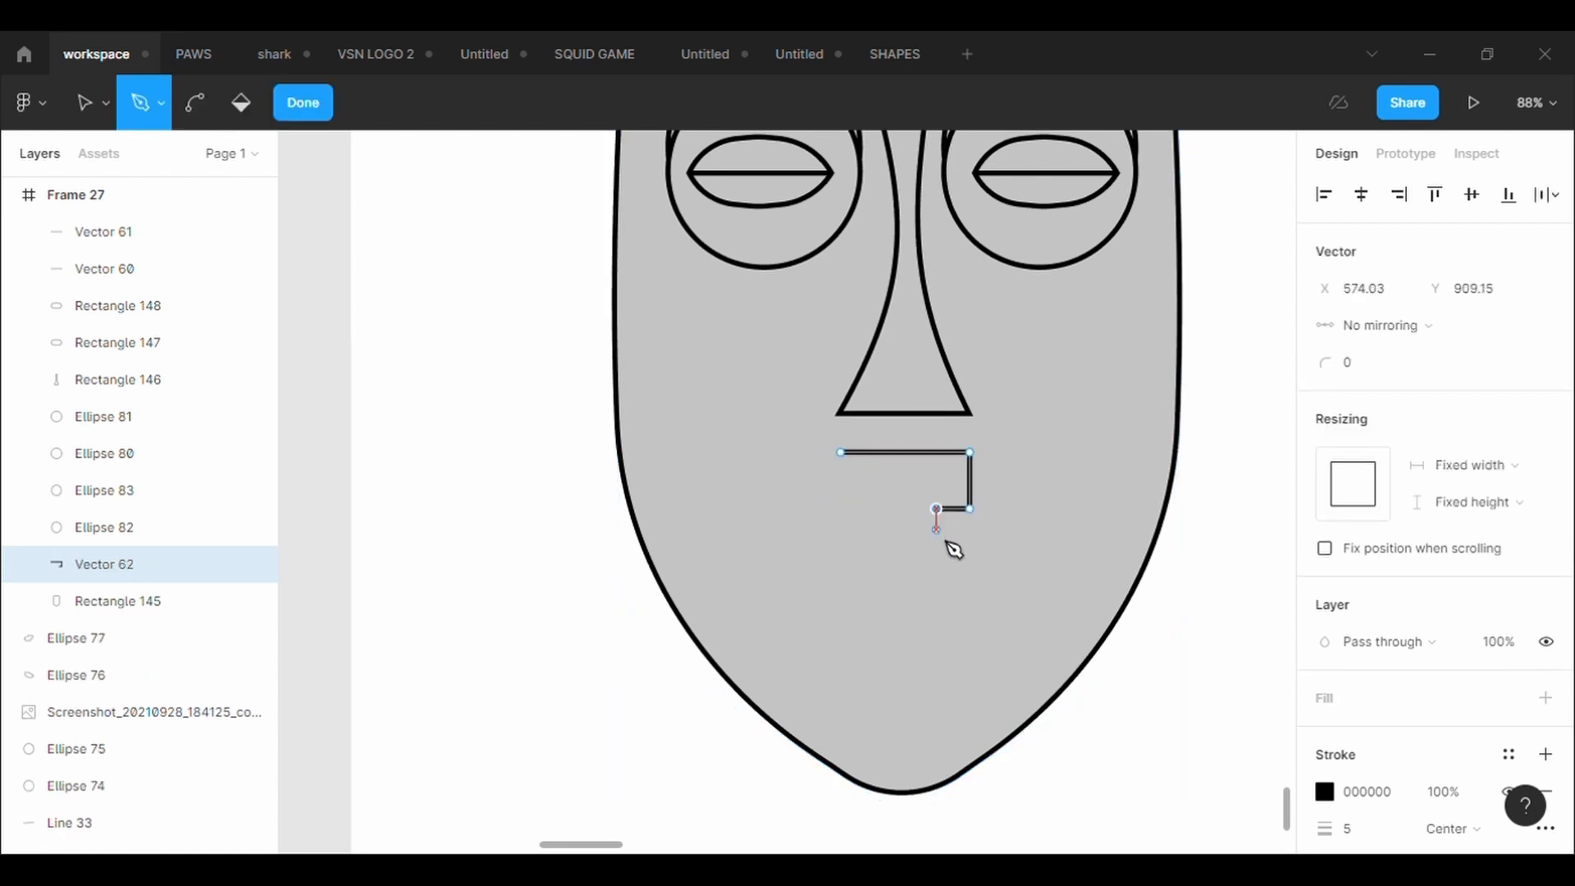
pyautogui.click(936, 563)
pyautogui.click(876, 564)
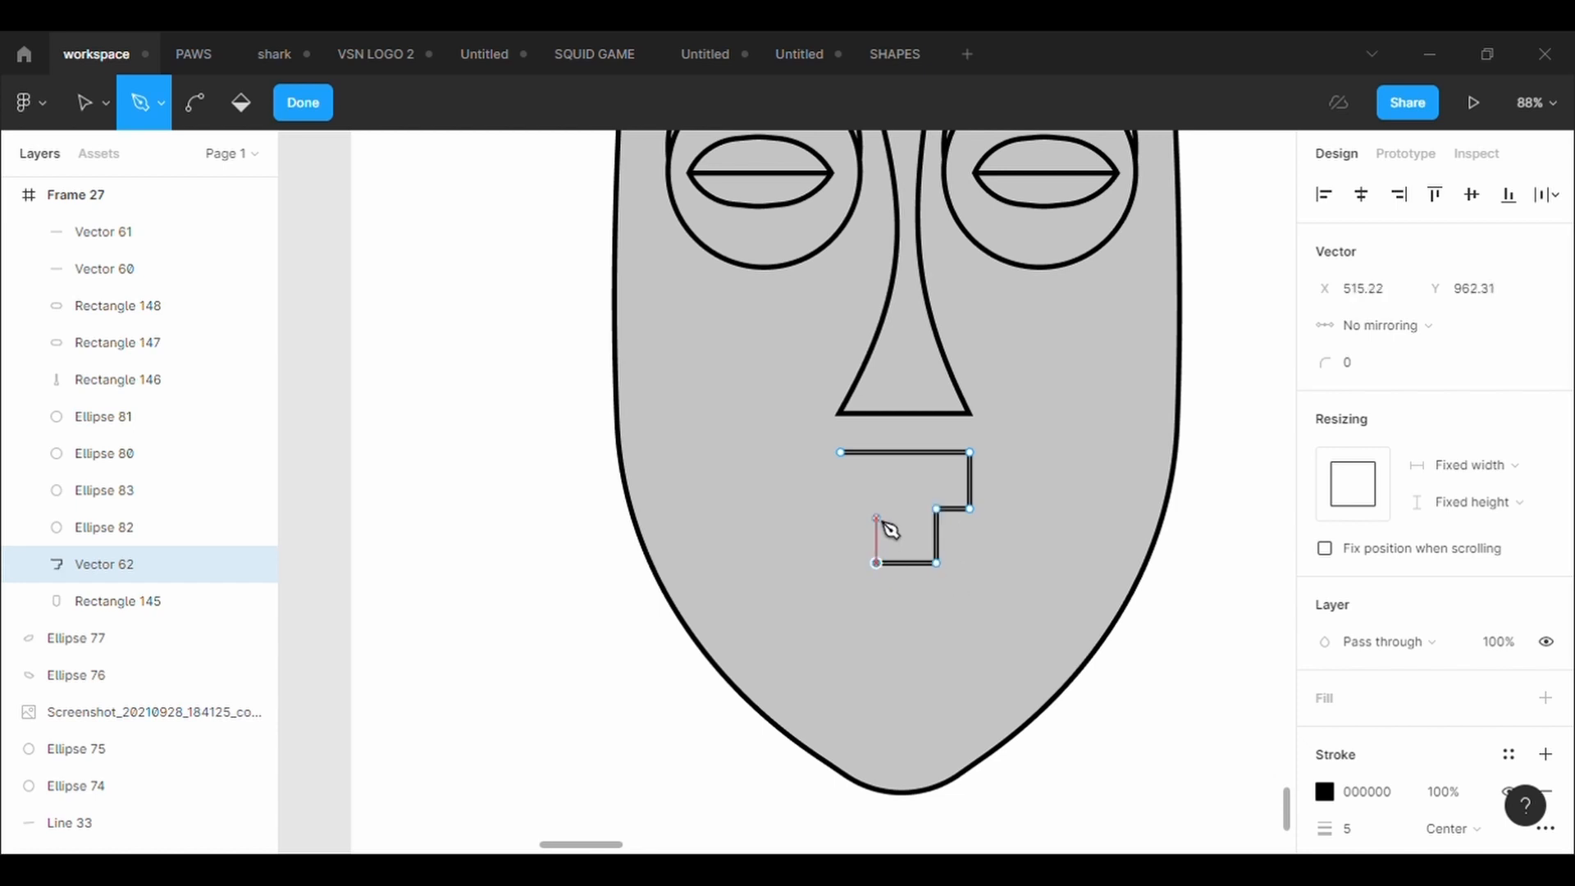
pyautogui.click(876, 508)
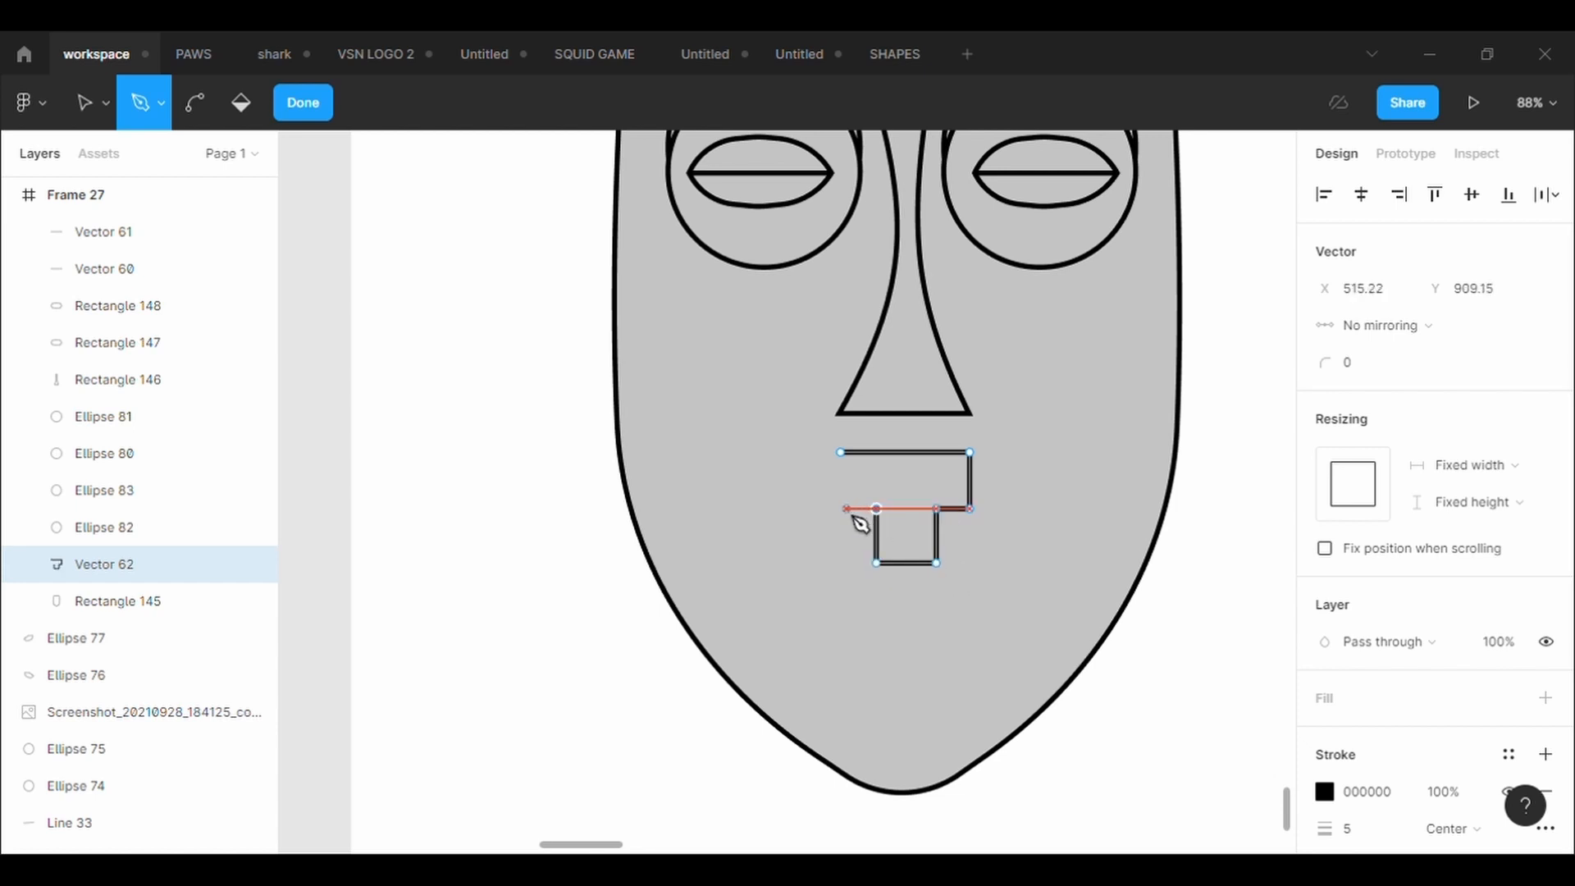
pyautogui.click(840, 452)
pyautogui.press('v')
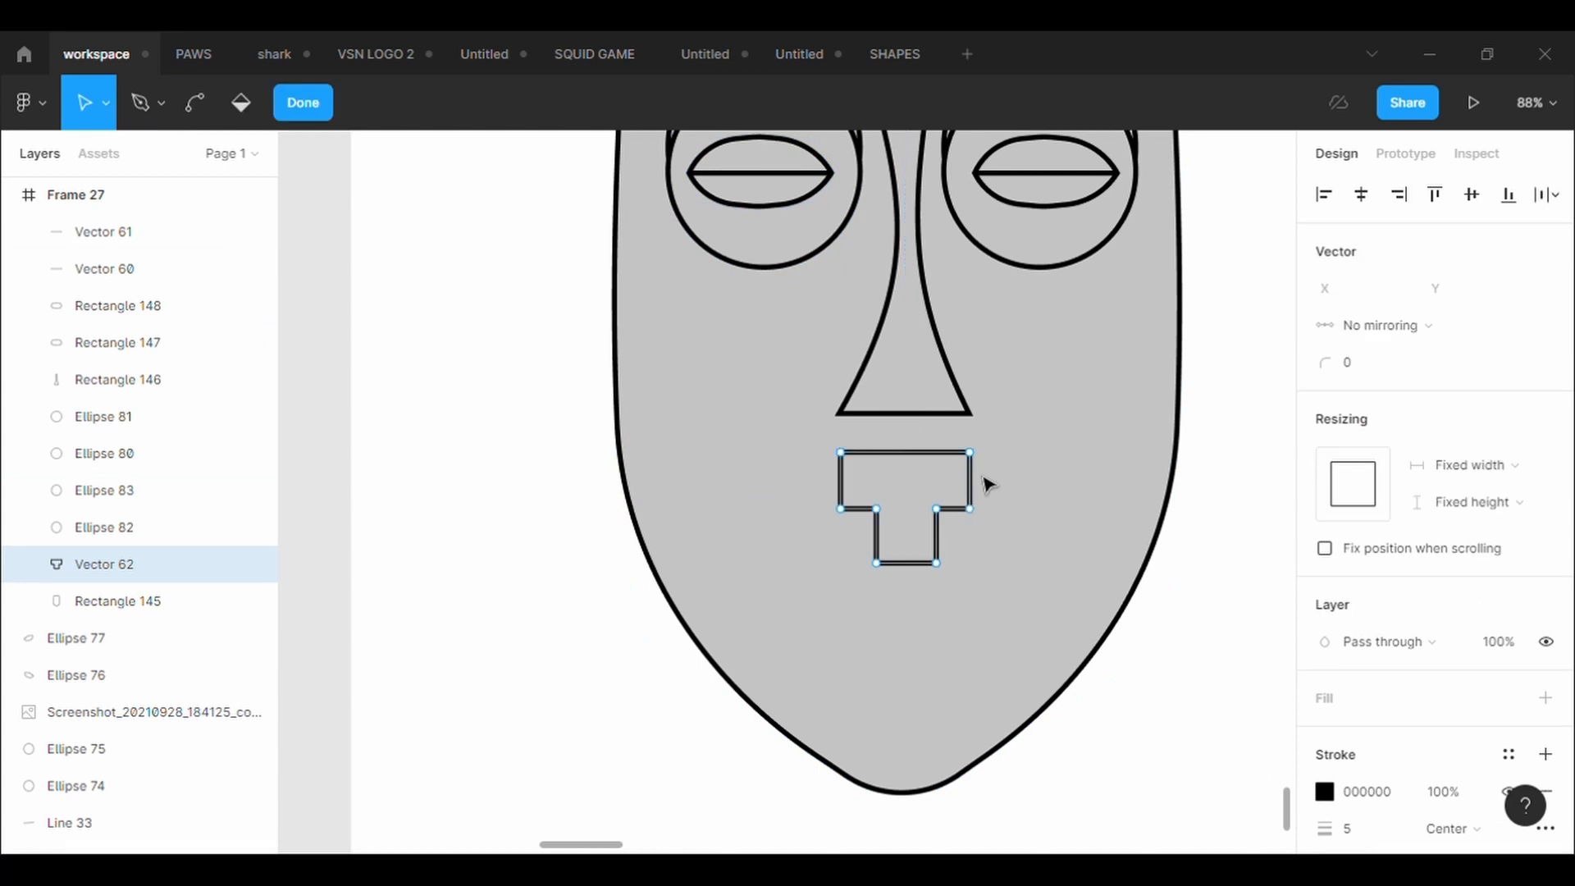
# Round the four outer corners of the mouth shape's upper bar with a corner radius of 100.
pyautogui.click(969, 452)
pyautogui.write('100')
pyautogui.press('Return')
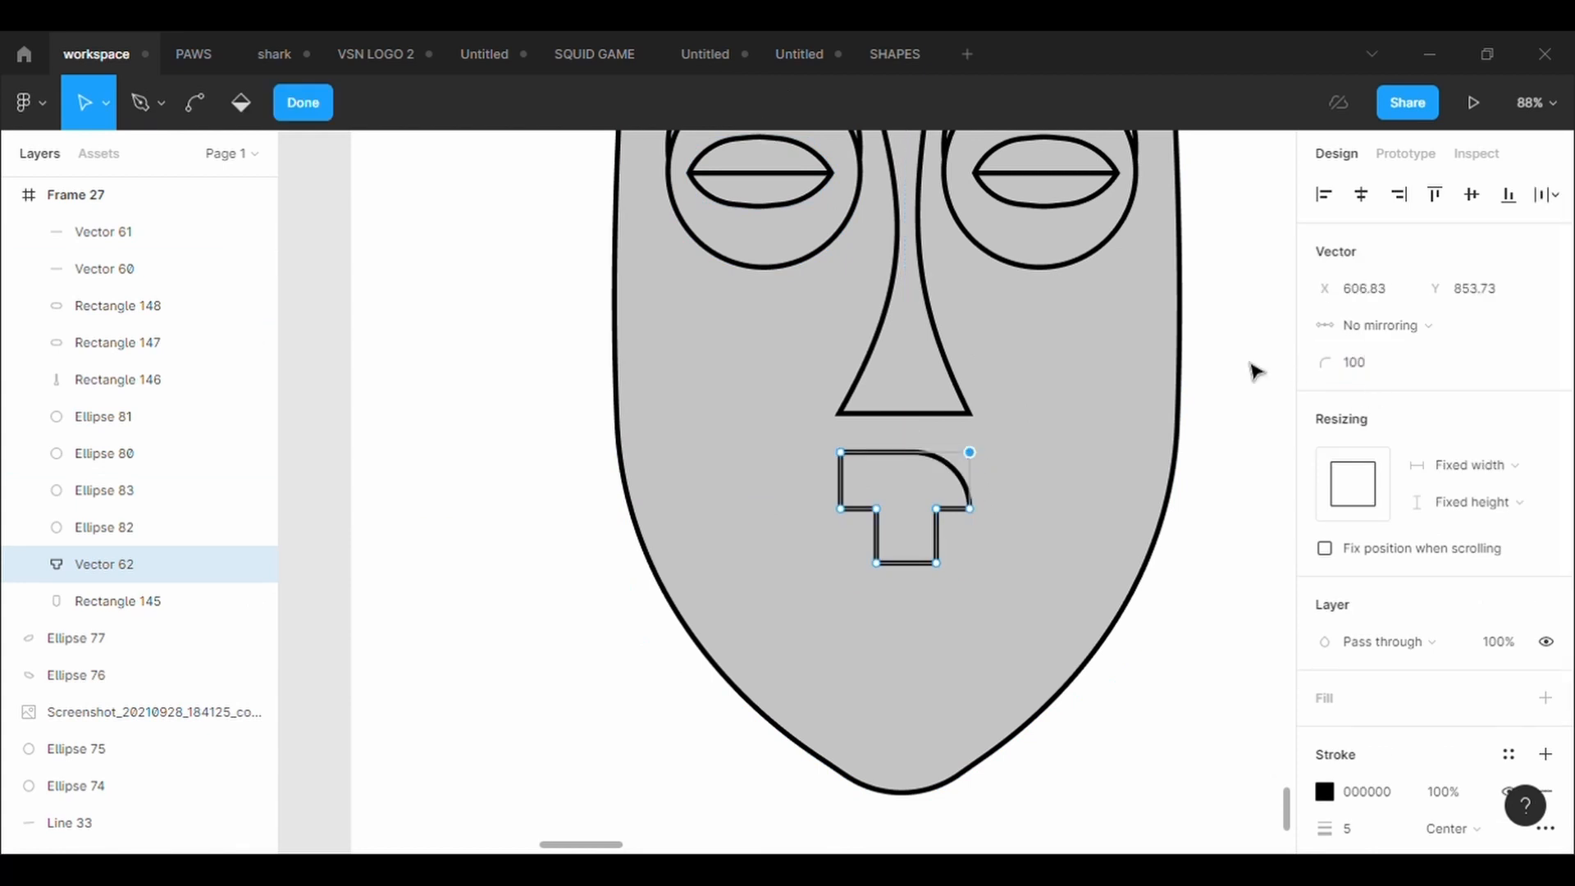
pyautogui.click(969, 508)
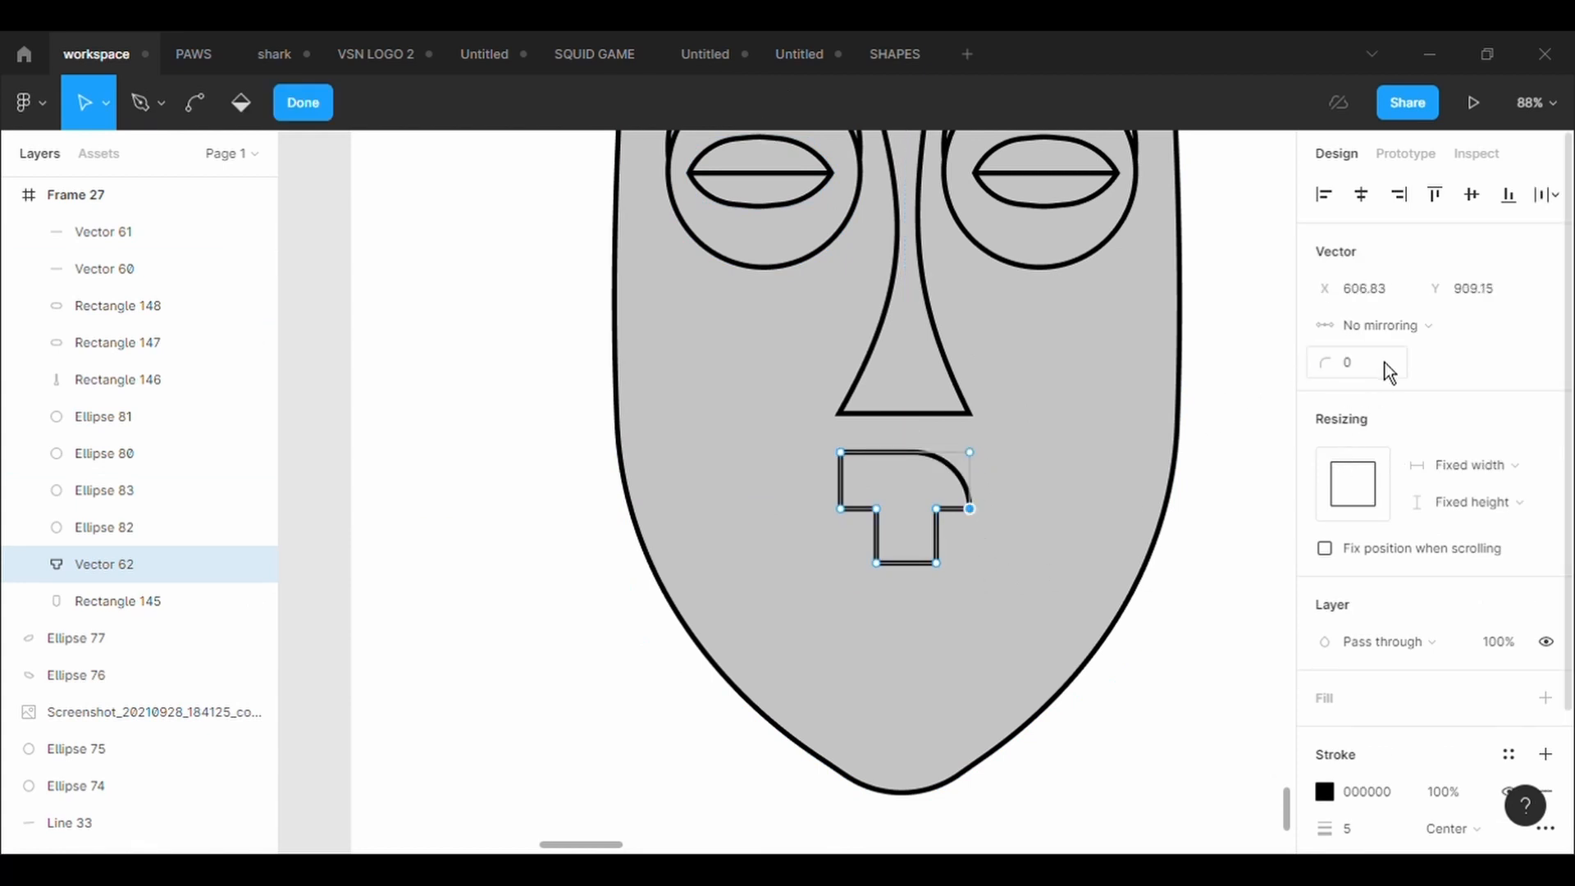
pyautogui.write('100')
pyautogui.press('Return')
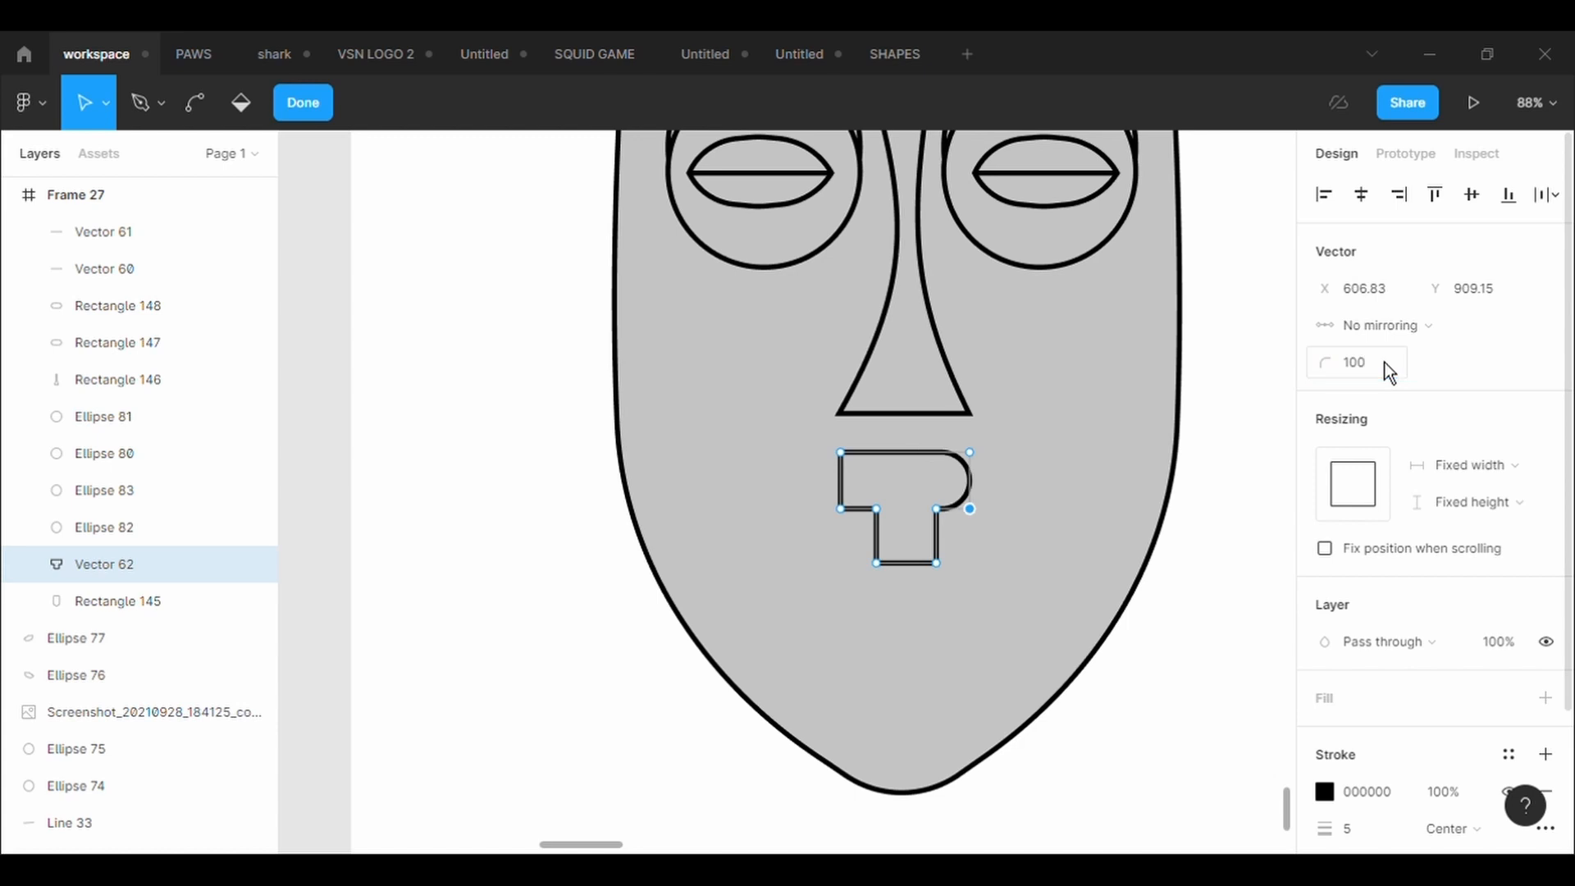
pyautogui.click(840, 451)
pyautogui.write('100')
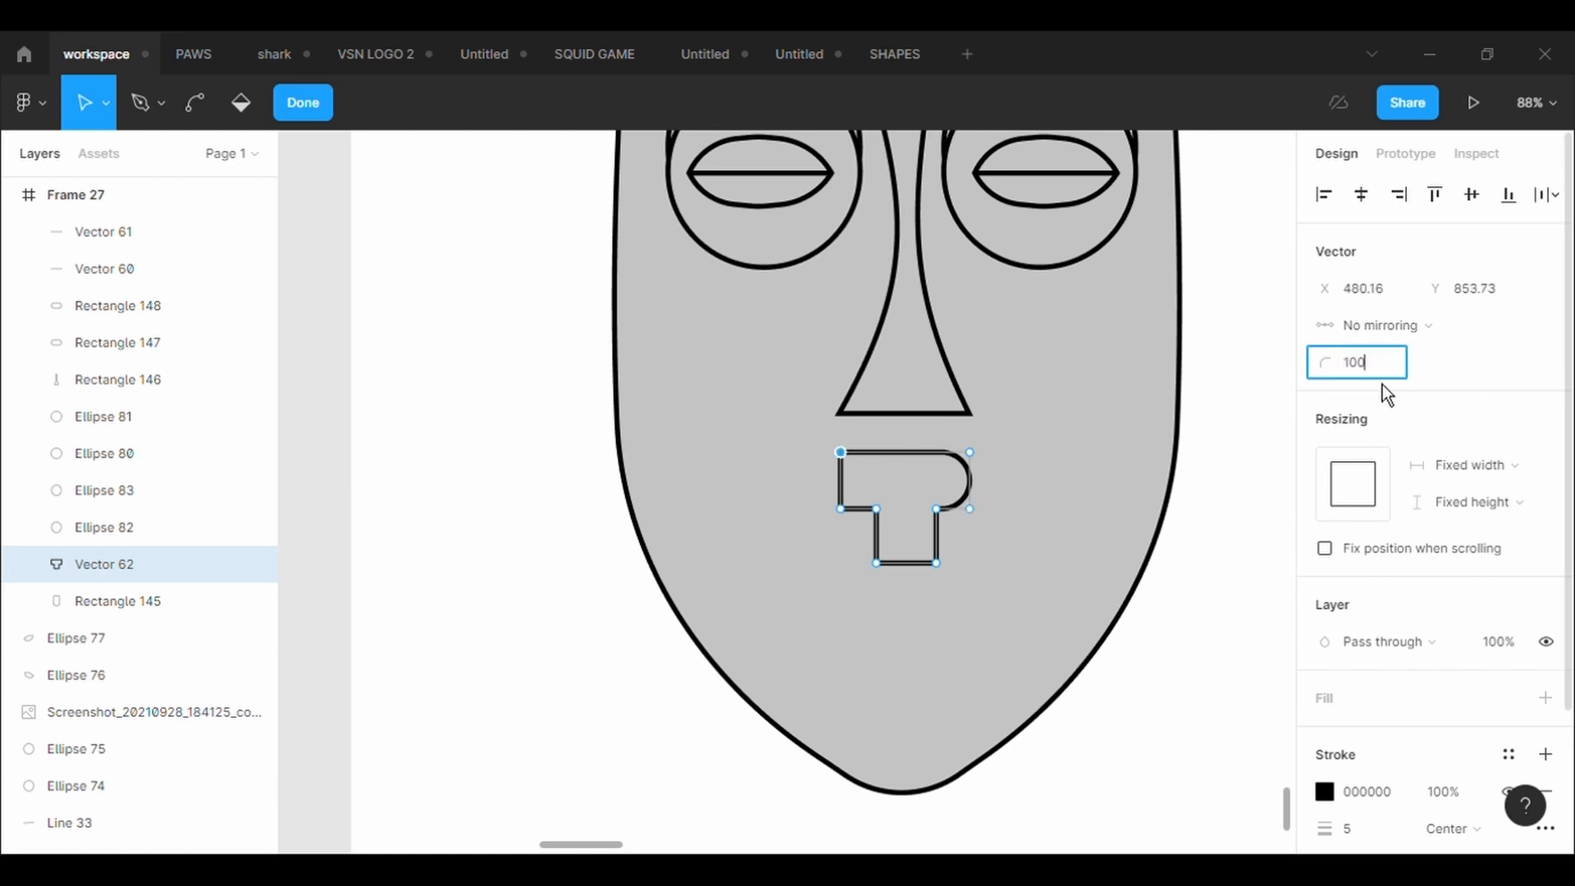
pyautogui.press('Return')
pyautogui.click(840, 508)
pyautogui.write('100')
pyautogui.press('Return')
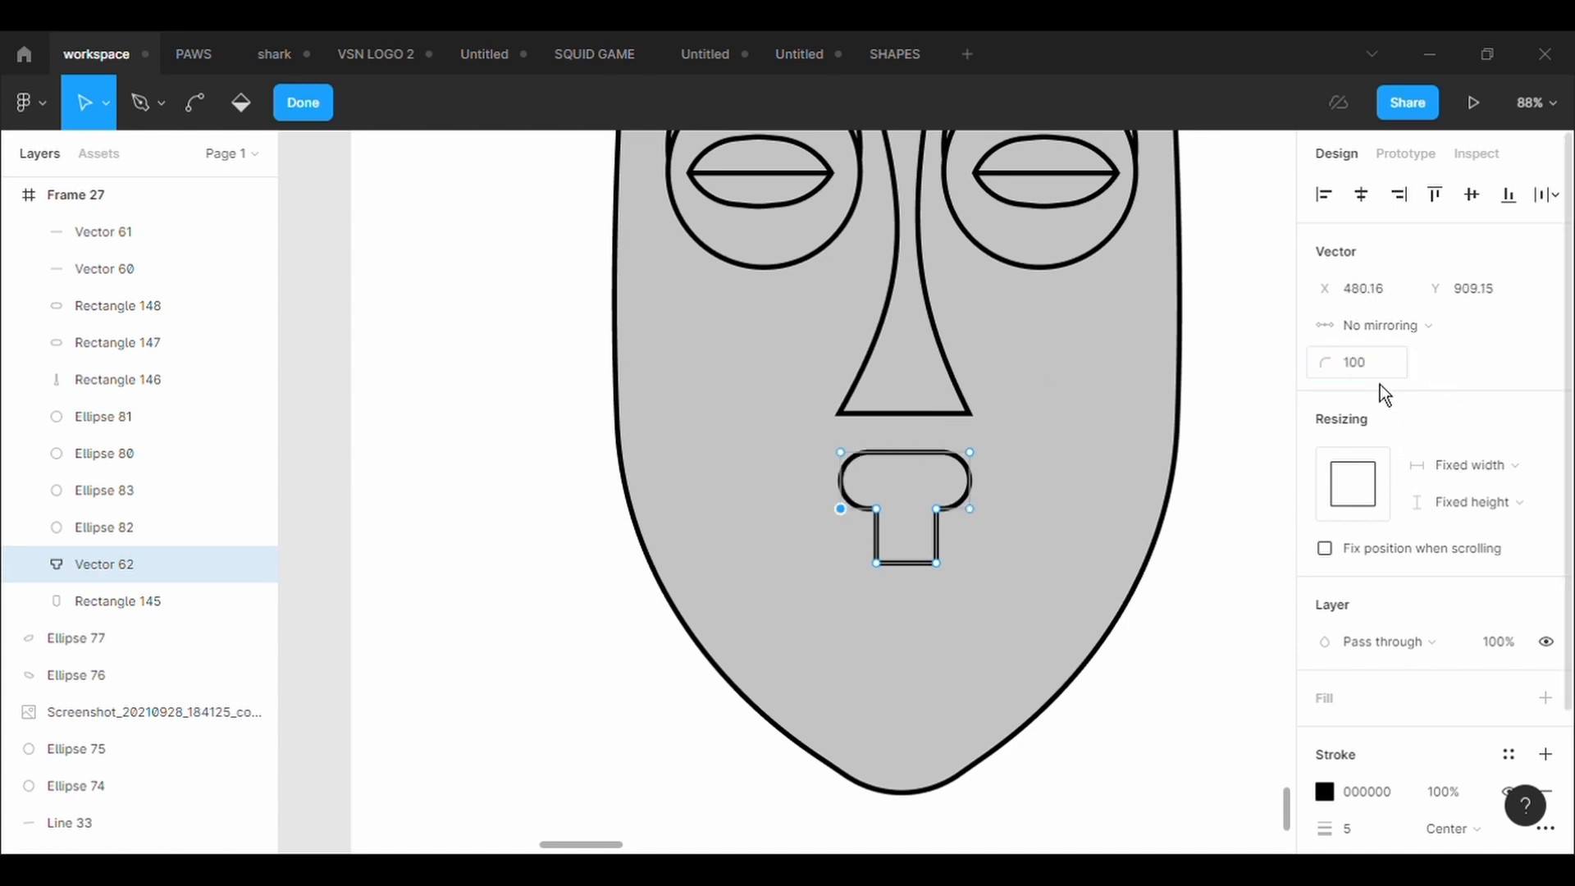
# Round the two bottom corners of the mouth shape's stem with a corner radius of 100.
pyautogui.click(876, 563)
pyautogui.click(1388, 377)
pyautogui.write('1')
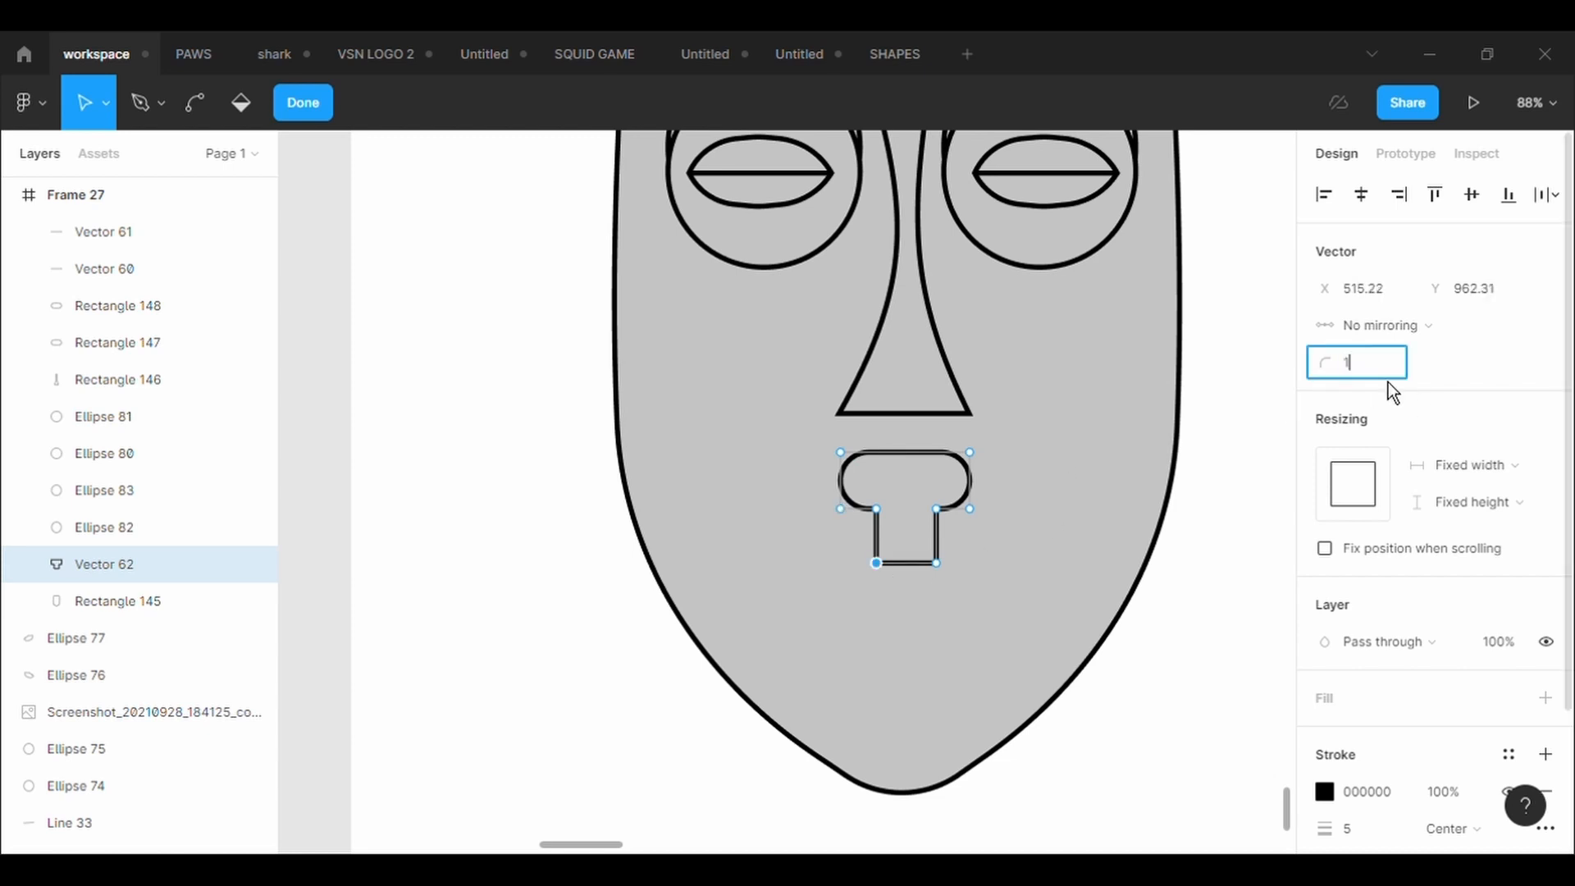
pyautogui.write('00')
pyautogui.press('Return')
pyautogui.click(937, 563)
pyautogui.click(1402, 377)
pyautogui.press('BackSpace')
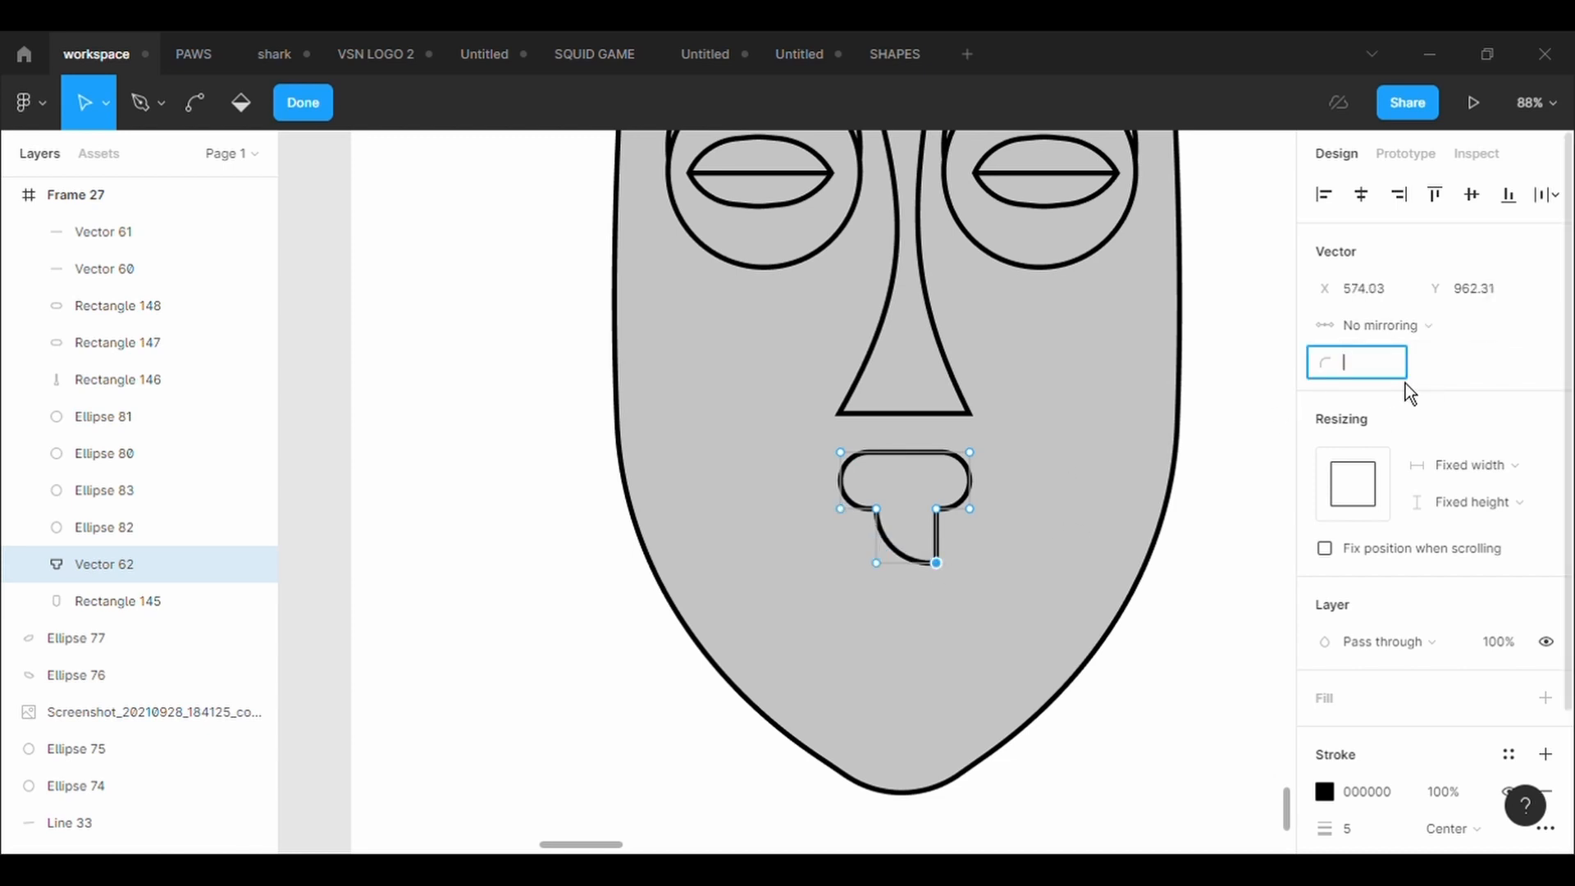
pyautogui.write('100')
pyautogui.press('Return')
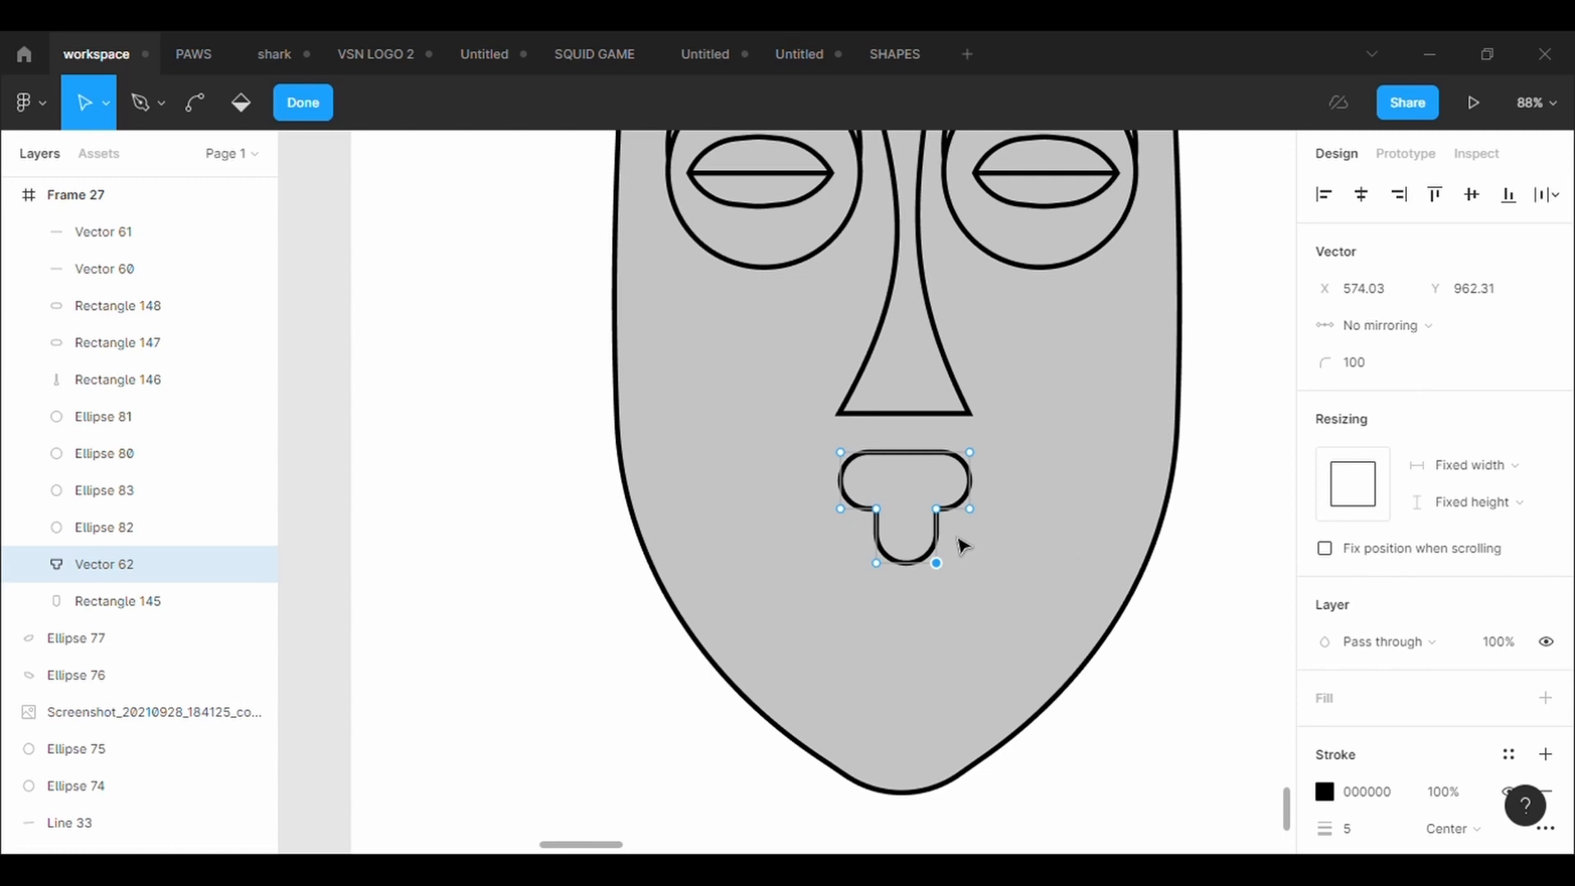
# Round the two inner corners where the mouth's bar meets its stem to 100 and finish editing the shape.
pyautogui.click(877, 509)
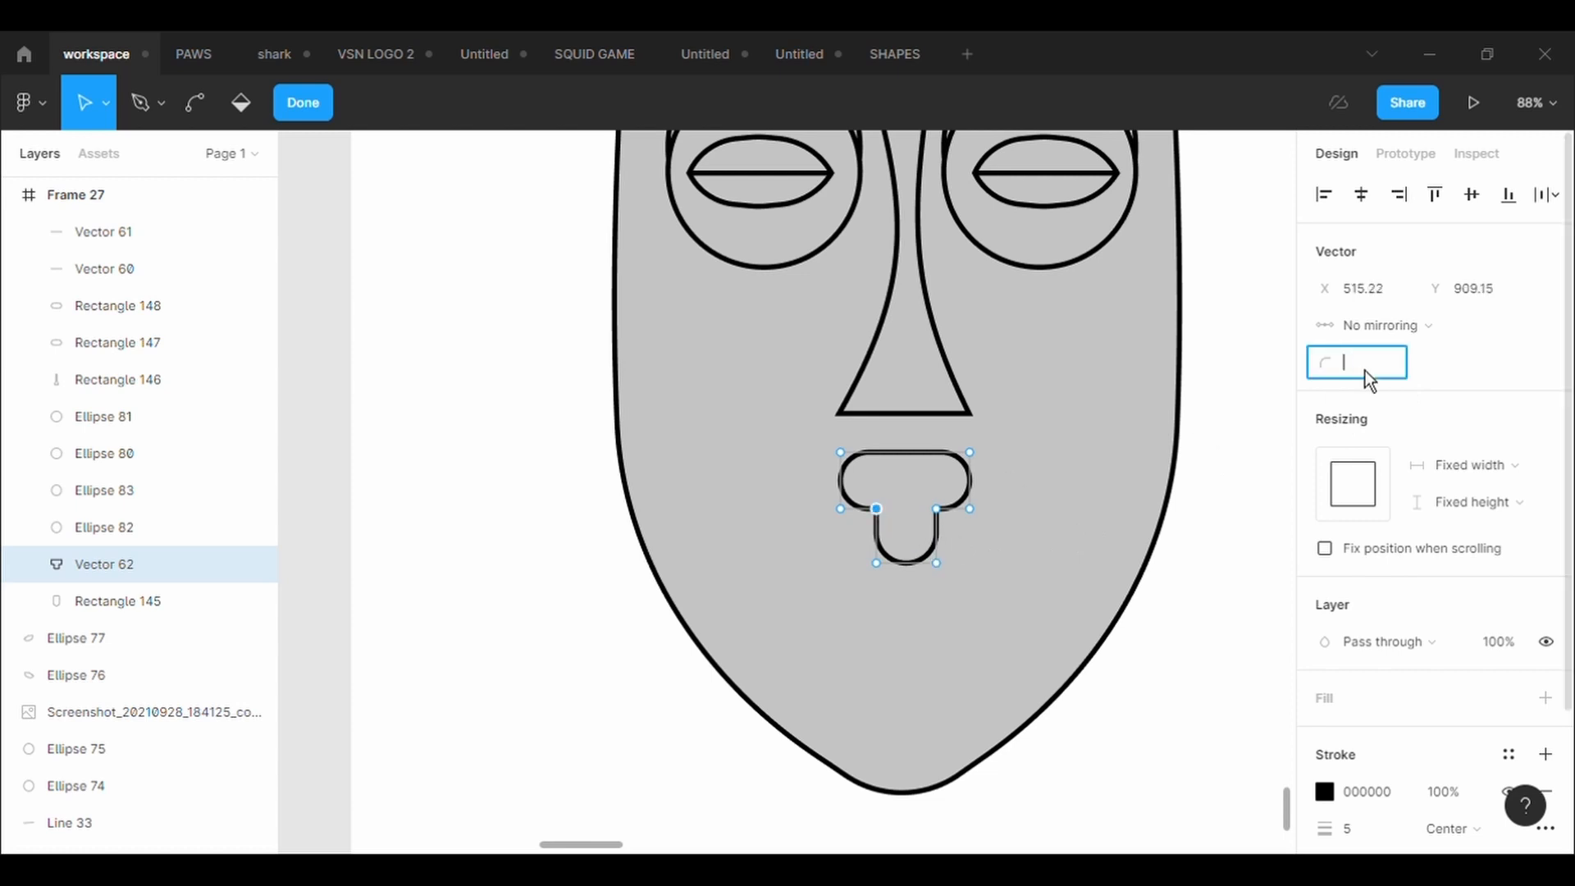
pyautogui.click(1364, 371)
pyautogui.write('10')
pyautogui.press('Return')
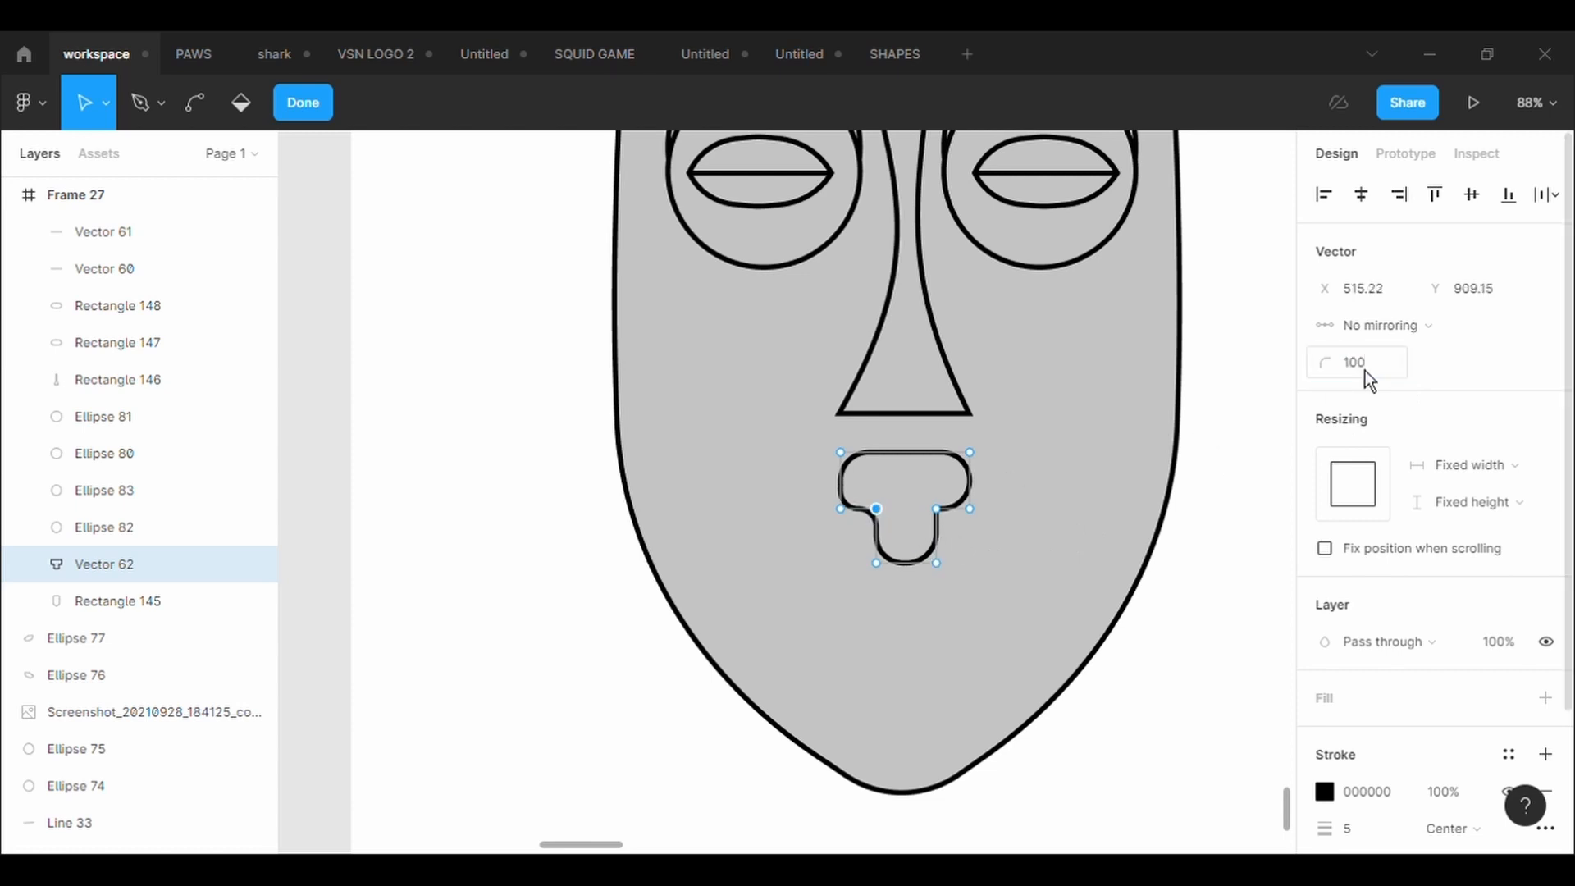
pyautogui.click(937, 509)
pyautogui.click(1361, 368)
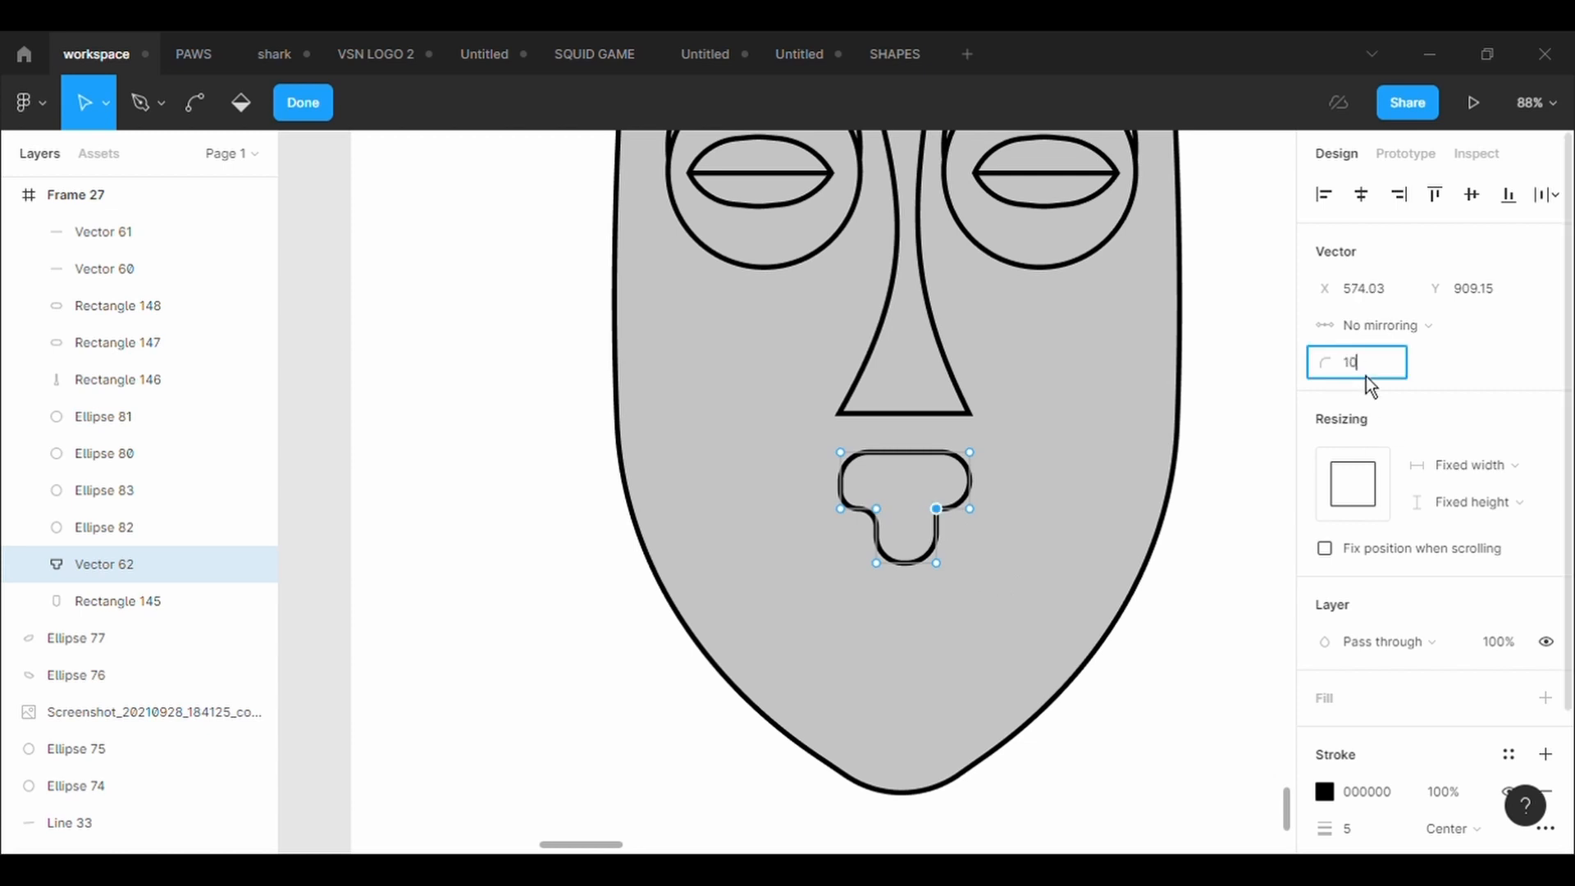
pyautogui.write('100')
pyautogui.press('Return')
pyautogui.press('Escape')
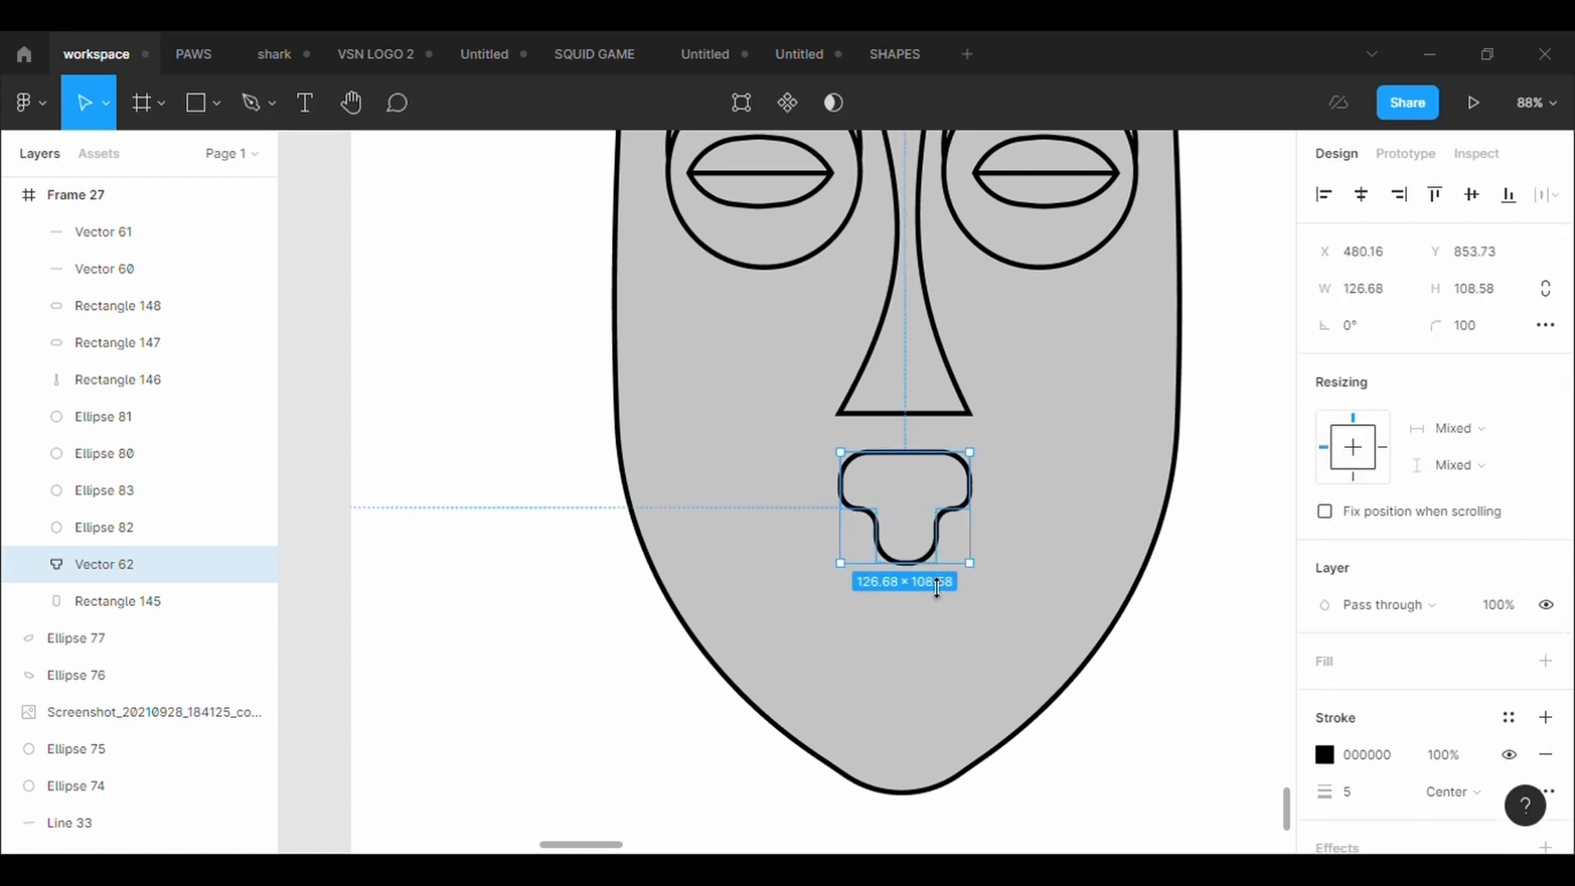
# Raise the two bottom points of the mouth's stem to shorten the shape to about 96 high, and finish editing.
pyautogui.click(755, 118)
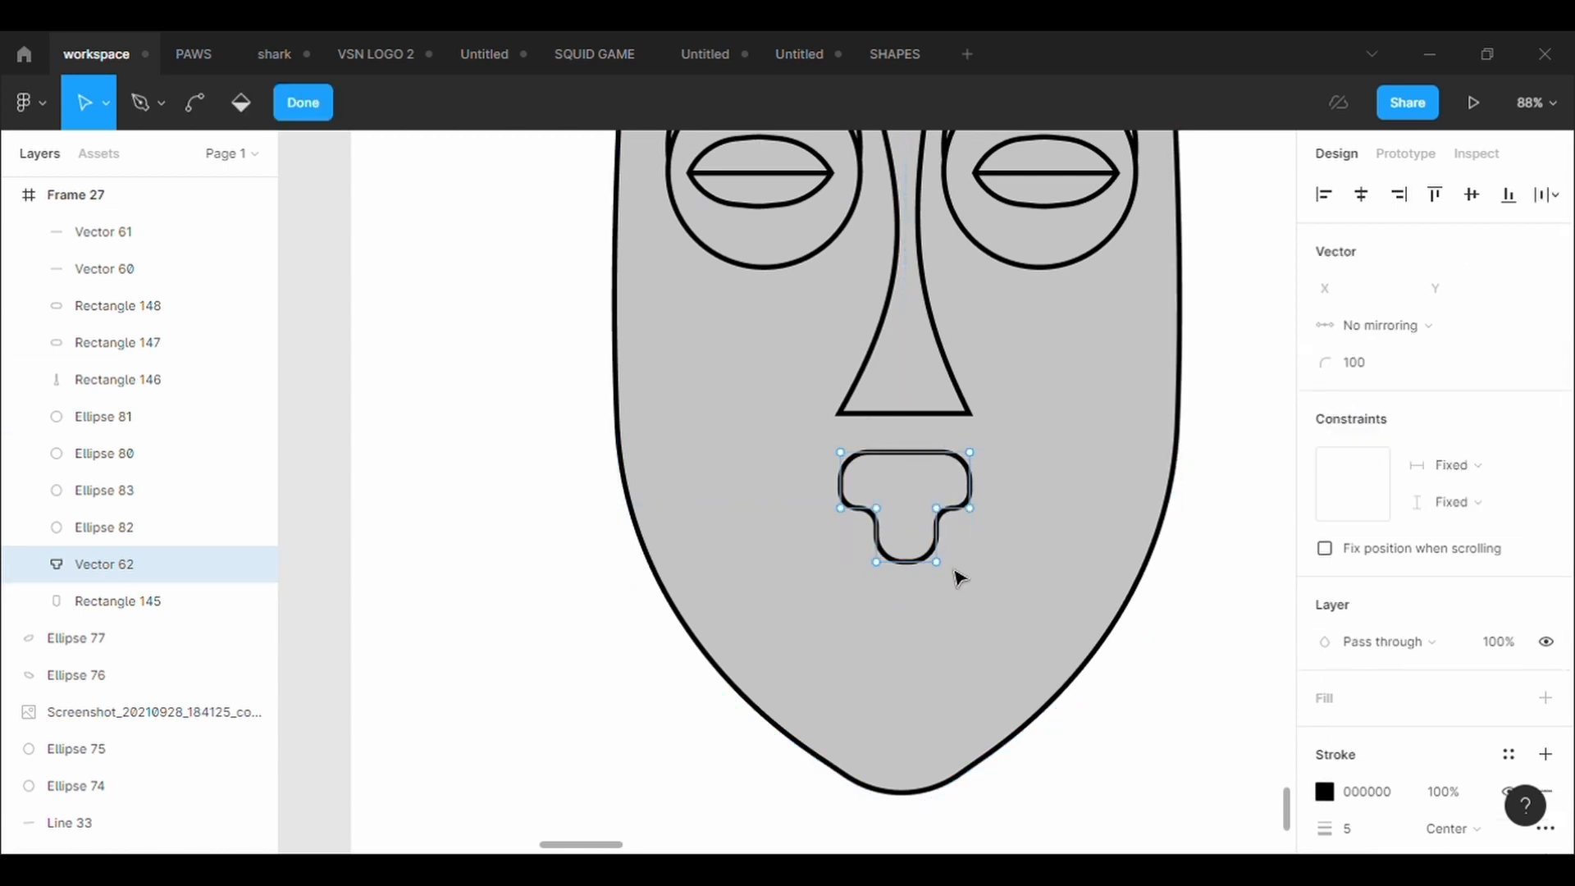
pyautogui.moveTo(937, 562); pyautogui.dragTo(876, 551)
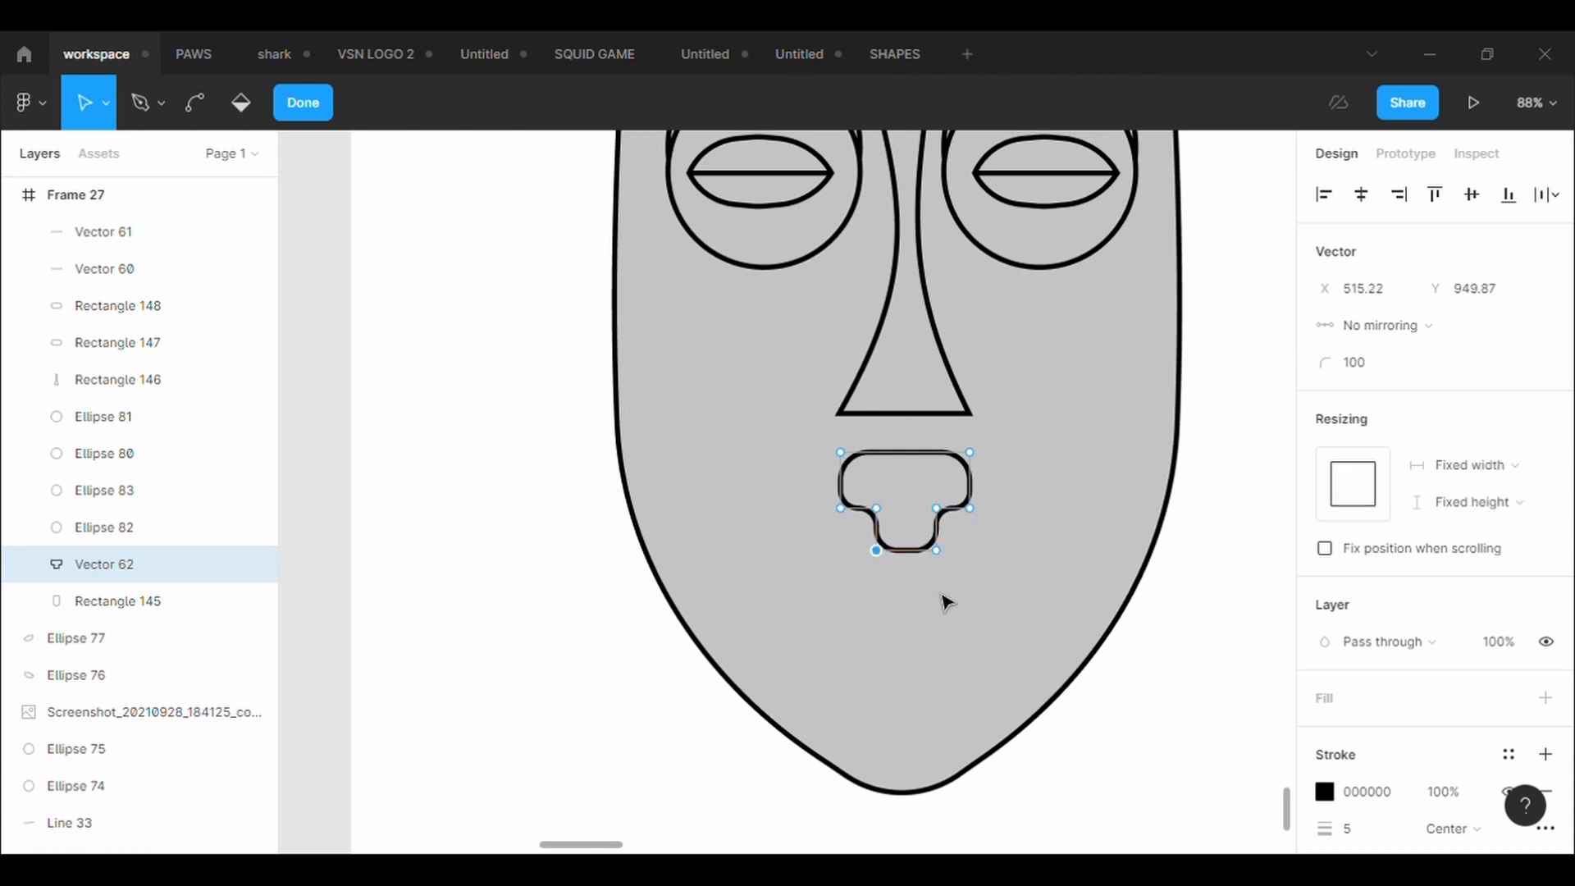
pyautogui.press('Escape')
pyautogui.click(1009, 643)
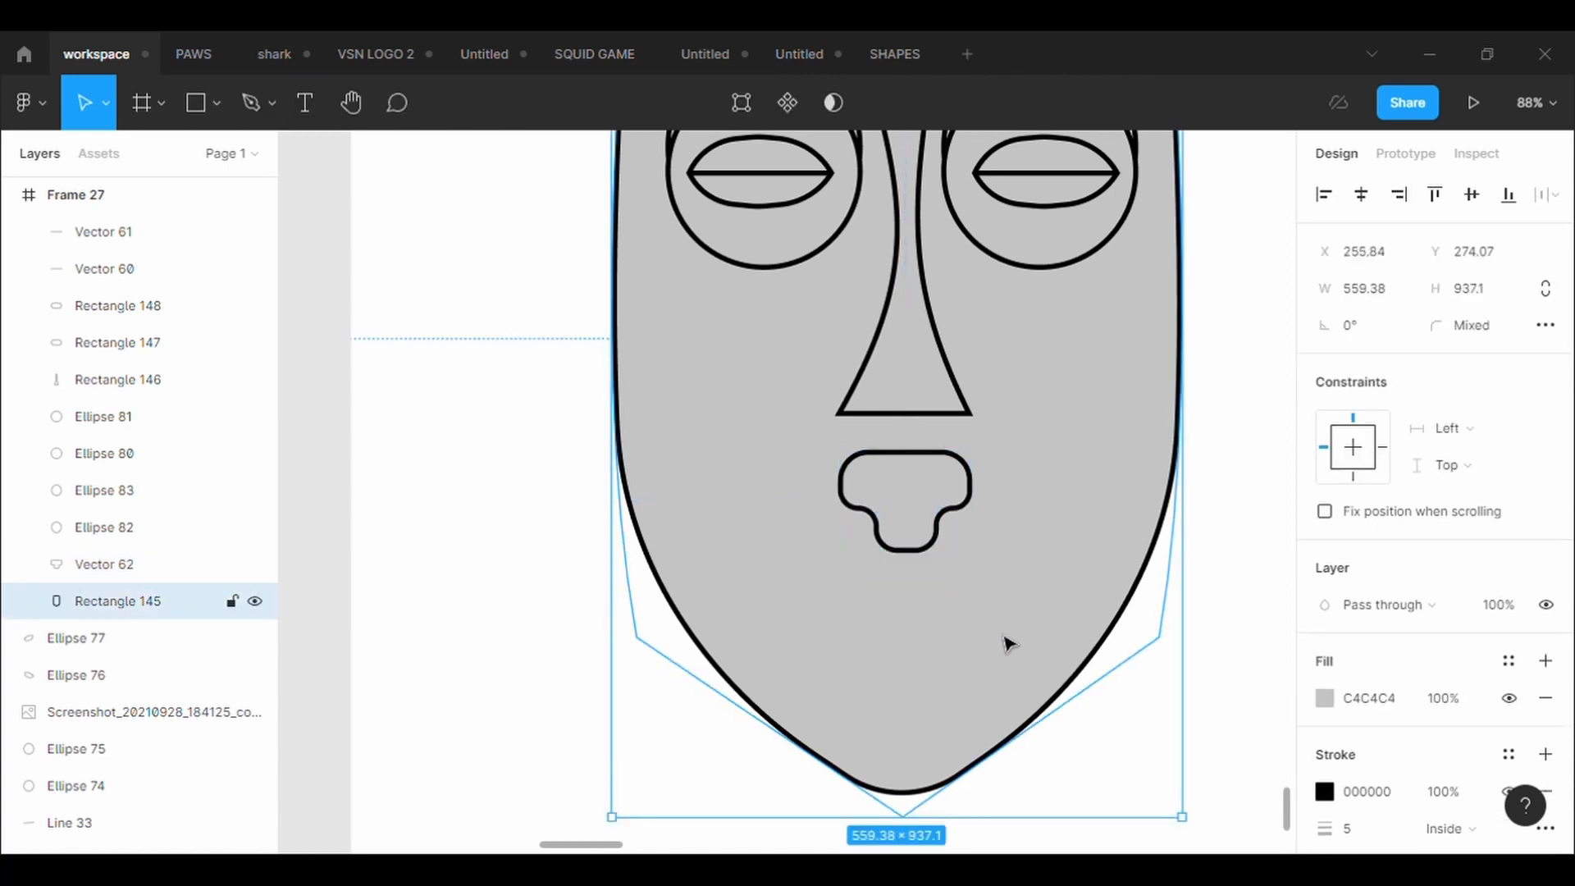
# Move the mouth's two inner corner points slightly outward to widen the top of the stem, and finish editing.
pyautogui.click(905, 492)
pyautogui.click(750, 105)
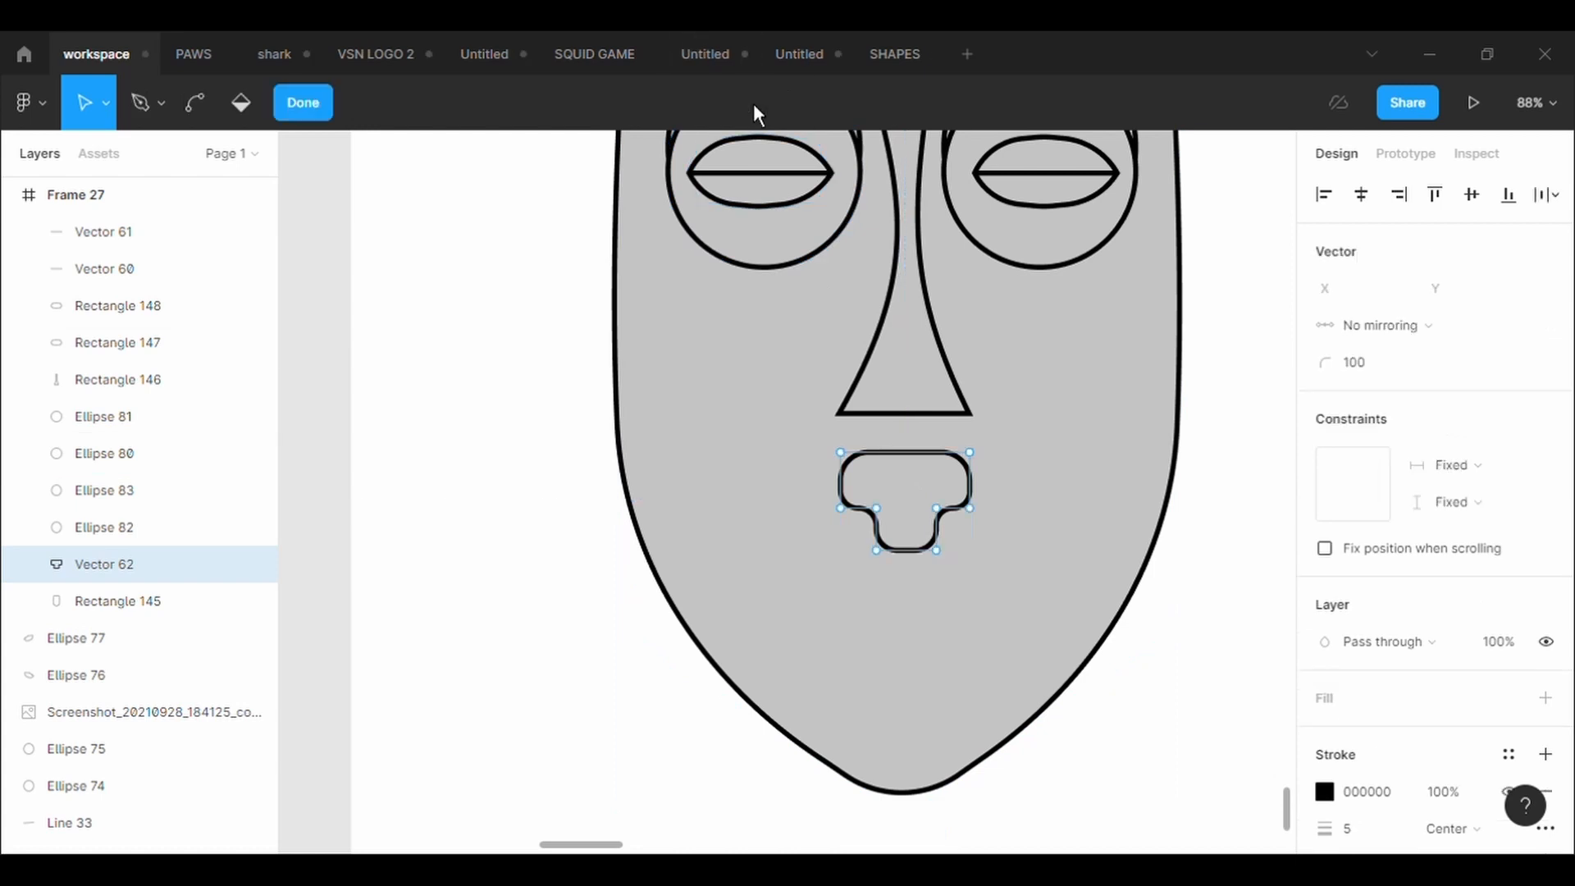
pyautogui.moveTo(877, 509); pyautogui.dragTo(870, 508)
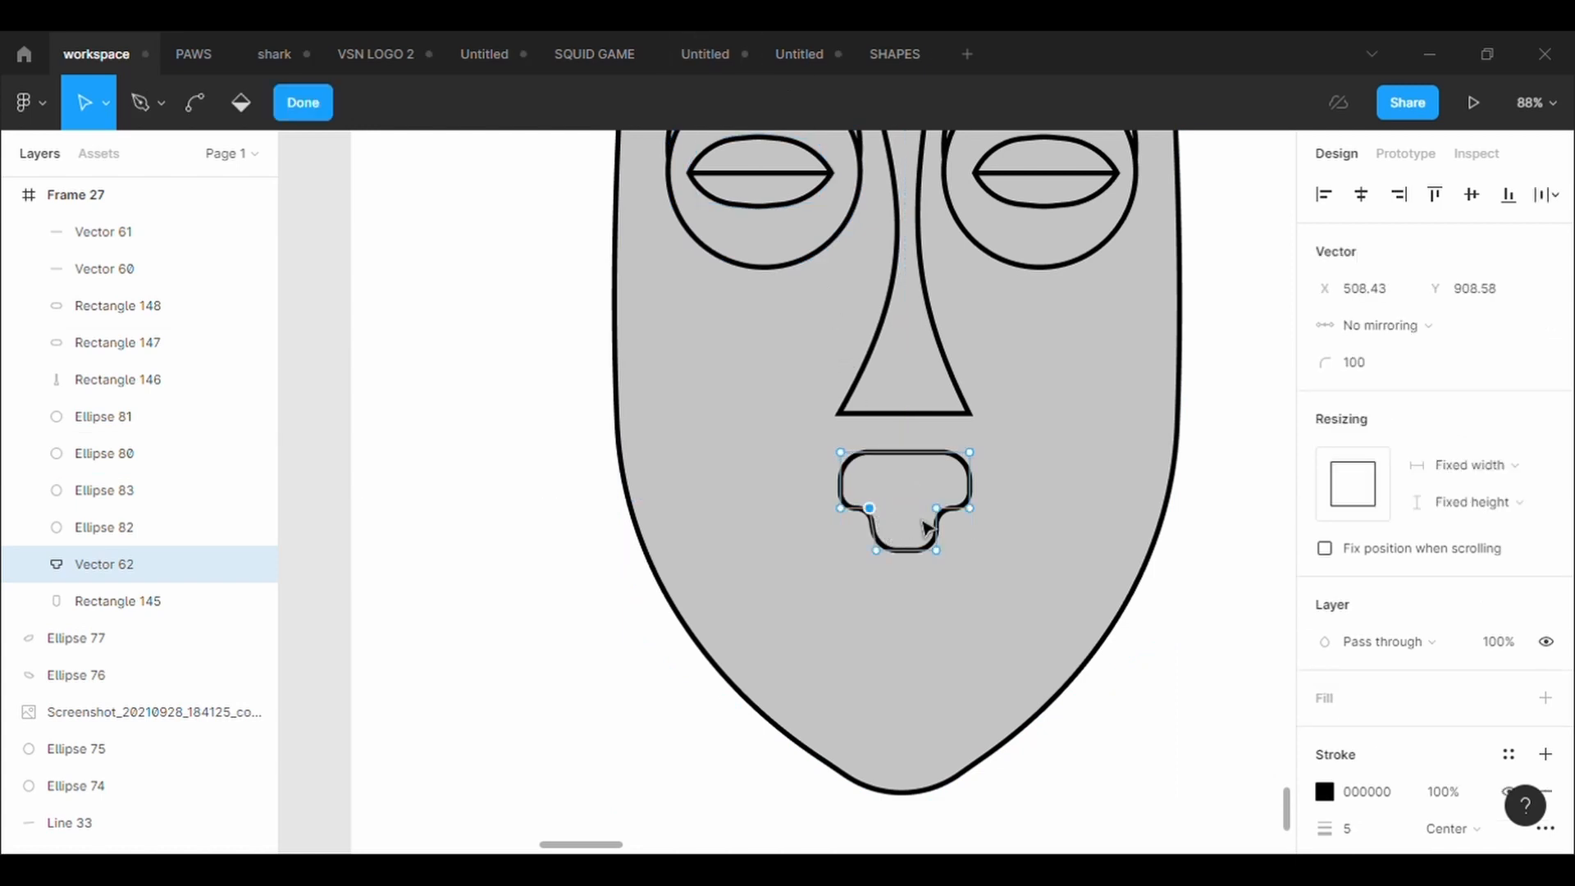
pyautogui.click(937, 510)
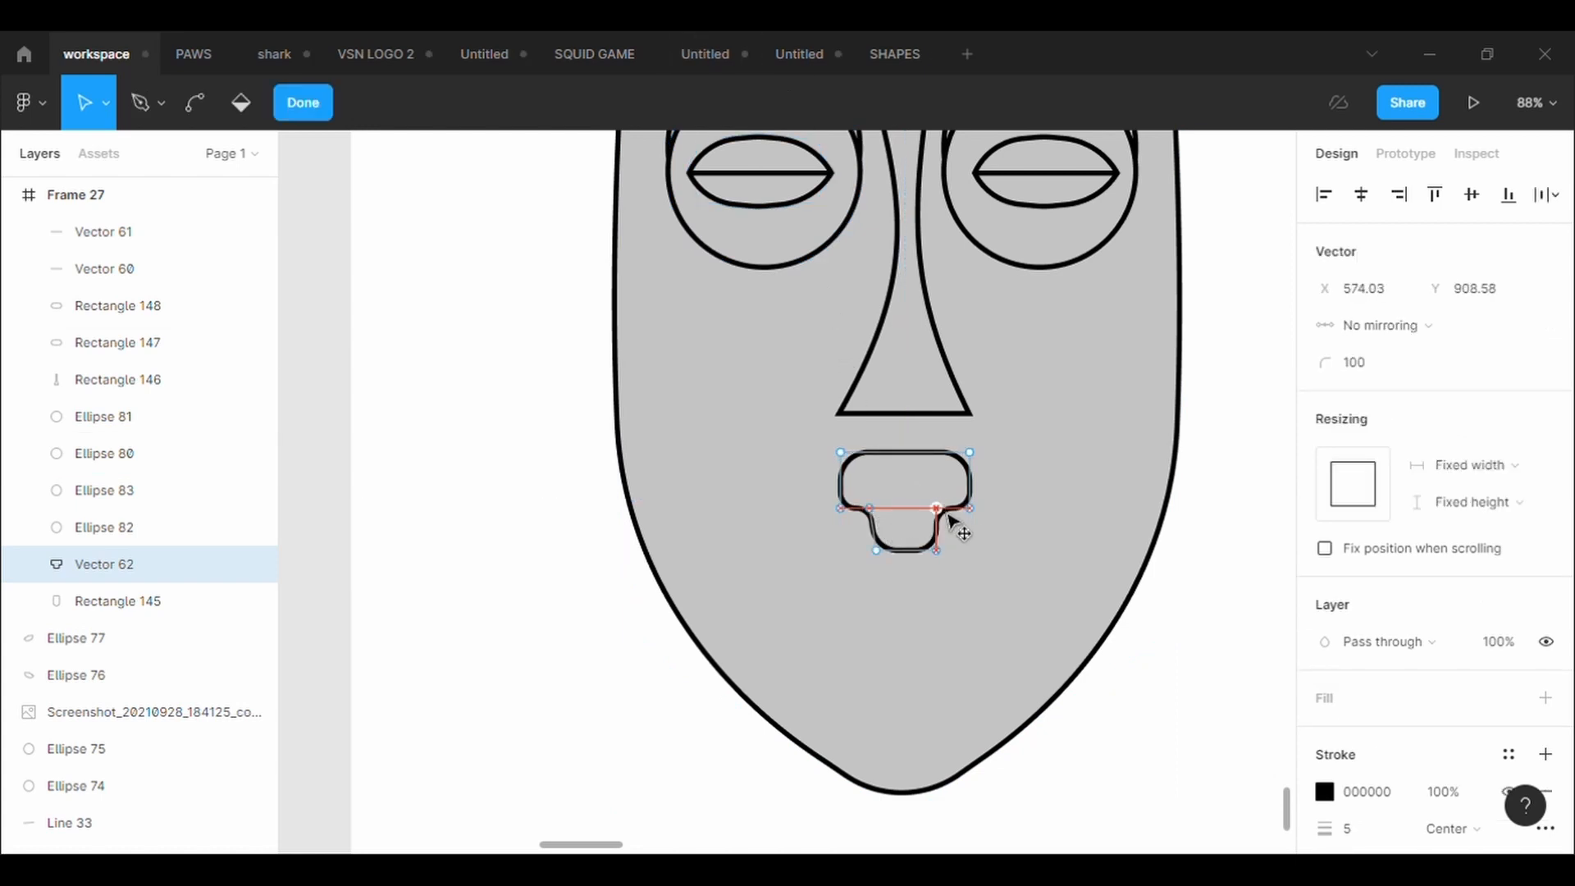
pyautogui.press('Escape')
pyautogui.doubleClick(992, 654)
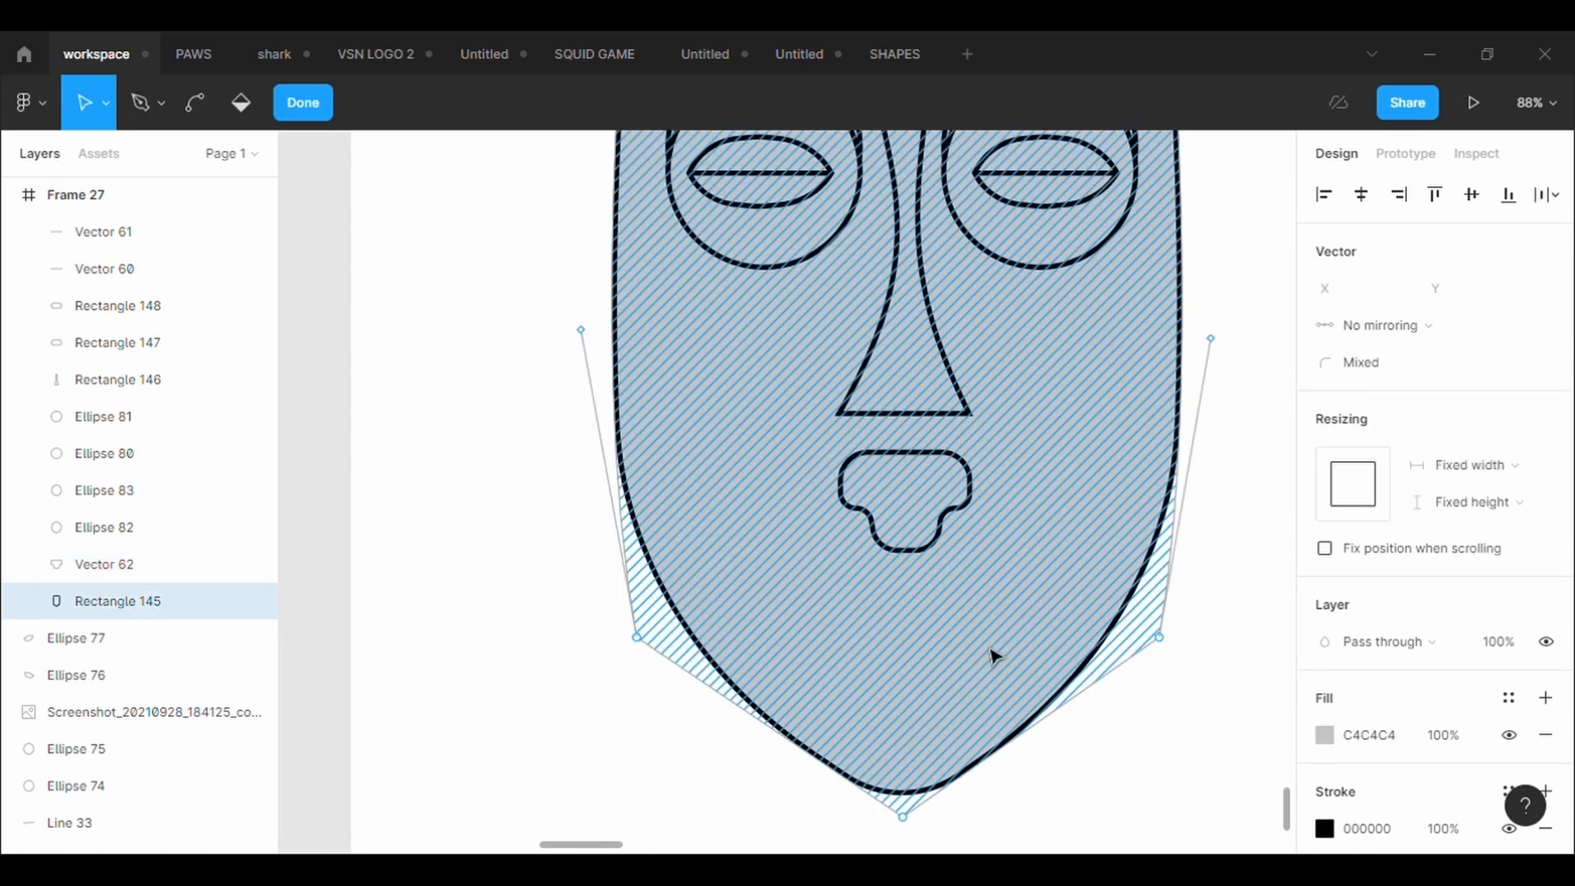
pyautogui.press('Escape')
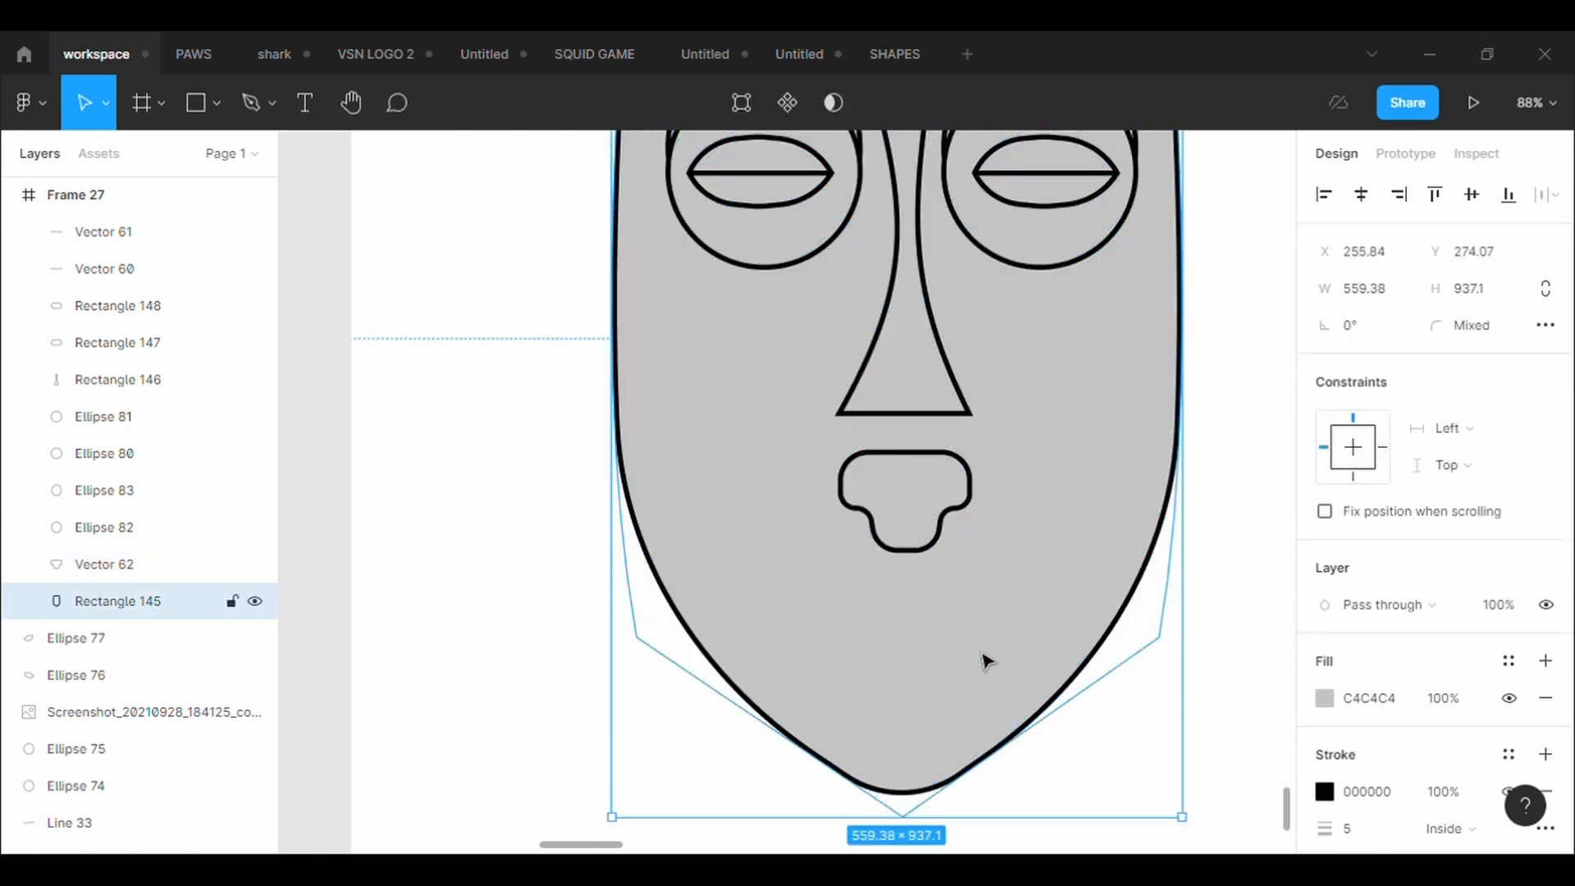
# Move the mouth shape slightly up, closer to the nose, and deselect it.
pyautogui.click(908, 548)
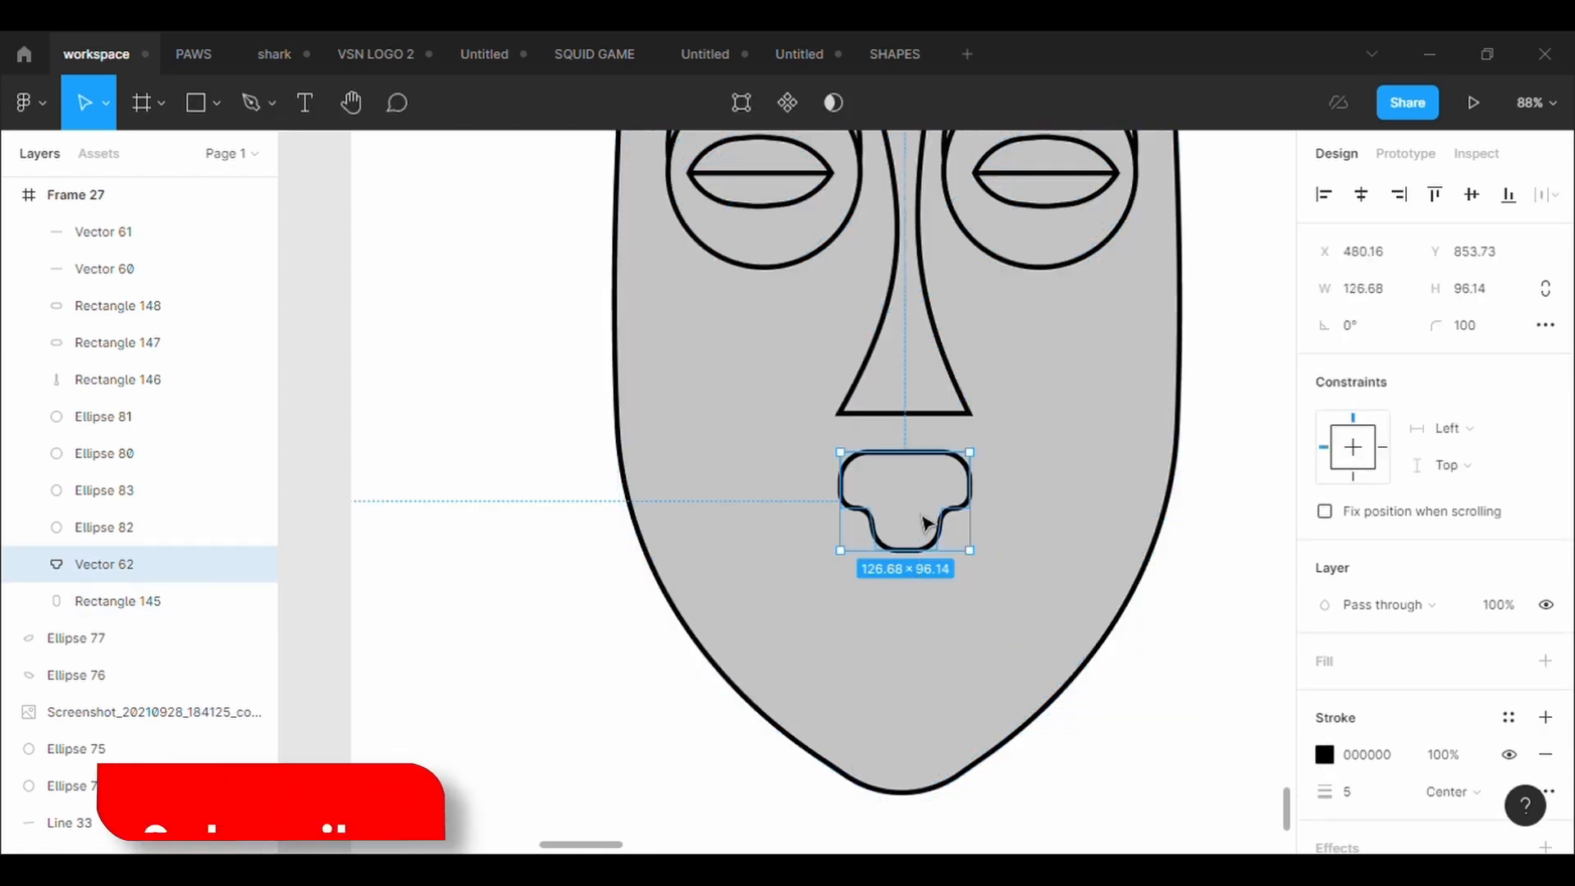
pyautogui.moveTo(926, 498); pyautogui.dragTo(928, 493)
pyautogui.click(943, 617)
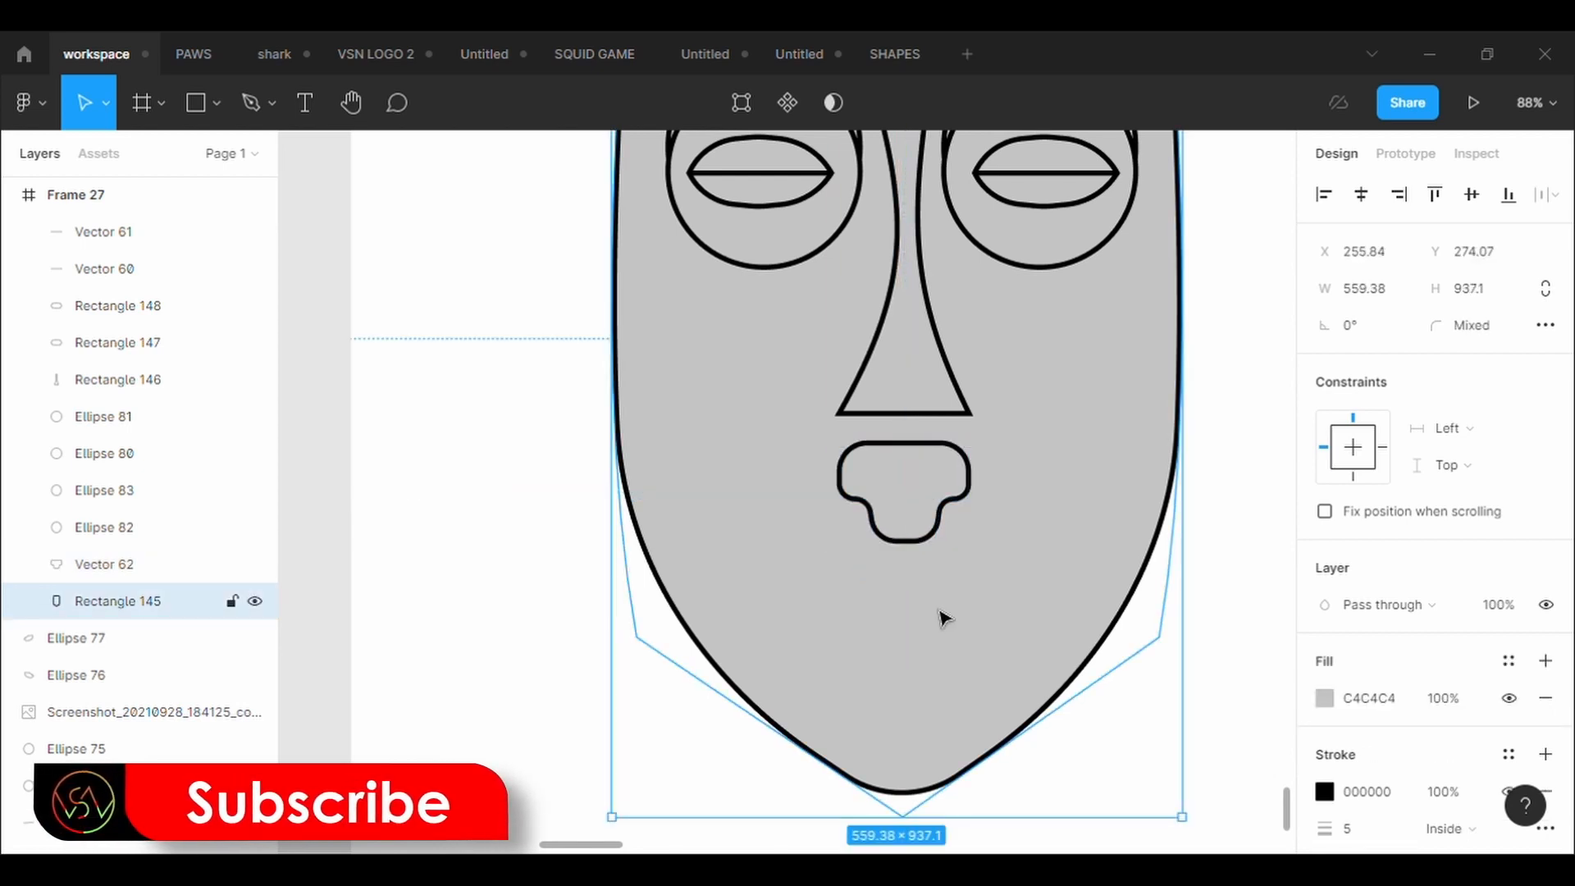
# Draw a closed jagged marking with the Pen tool on the left cheek, about 162 wide and 248 high, with seven corner points.
pyautogui.click(271, 103)
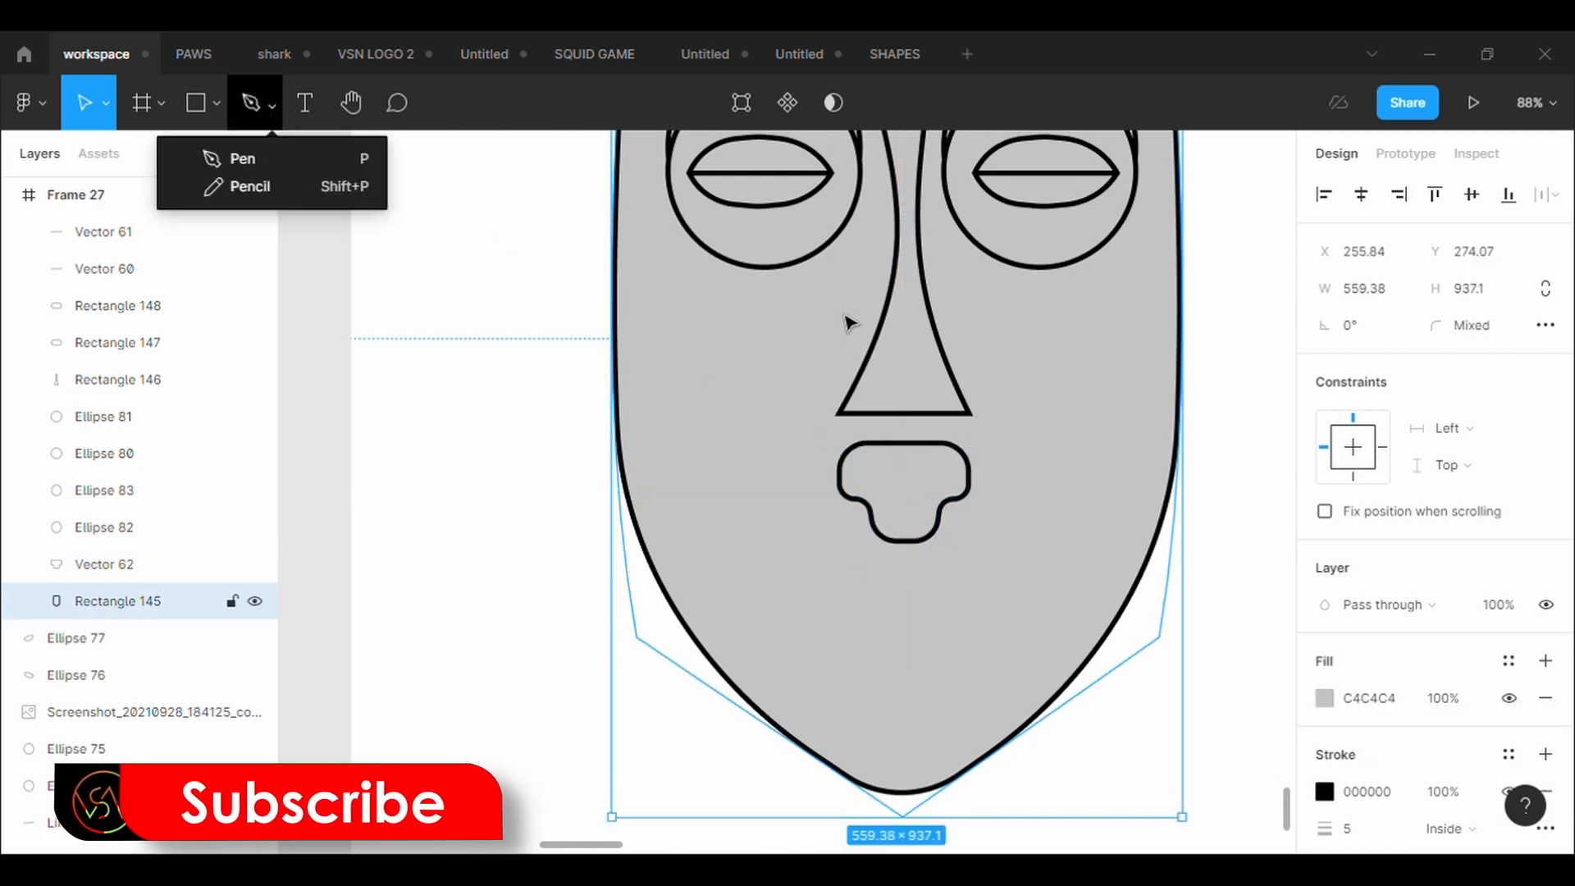
pyautogui.press('p')
pyautogui.click(838, 283)
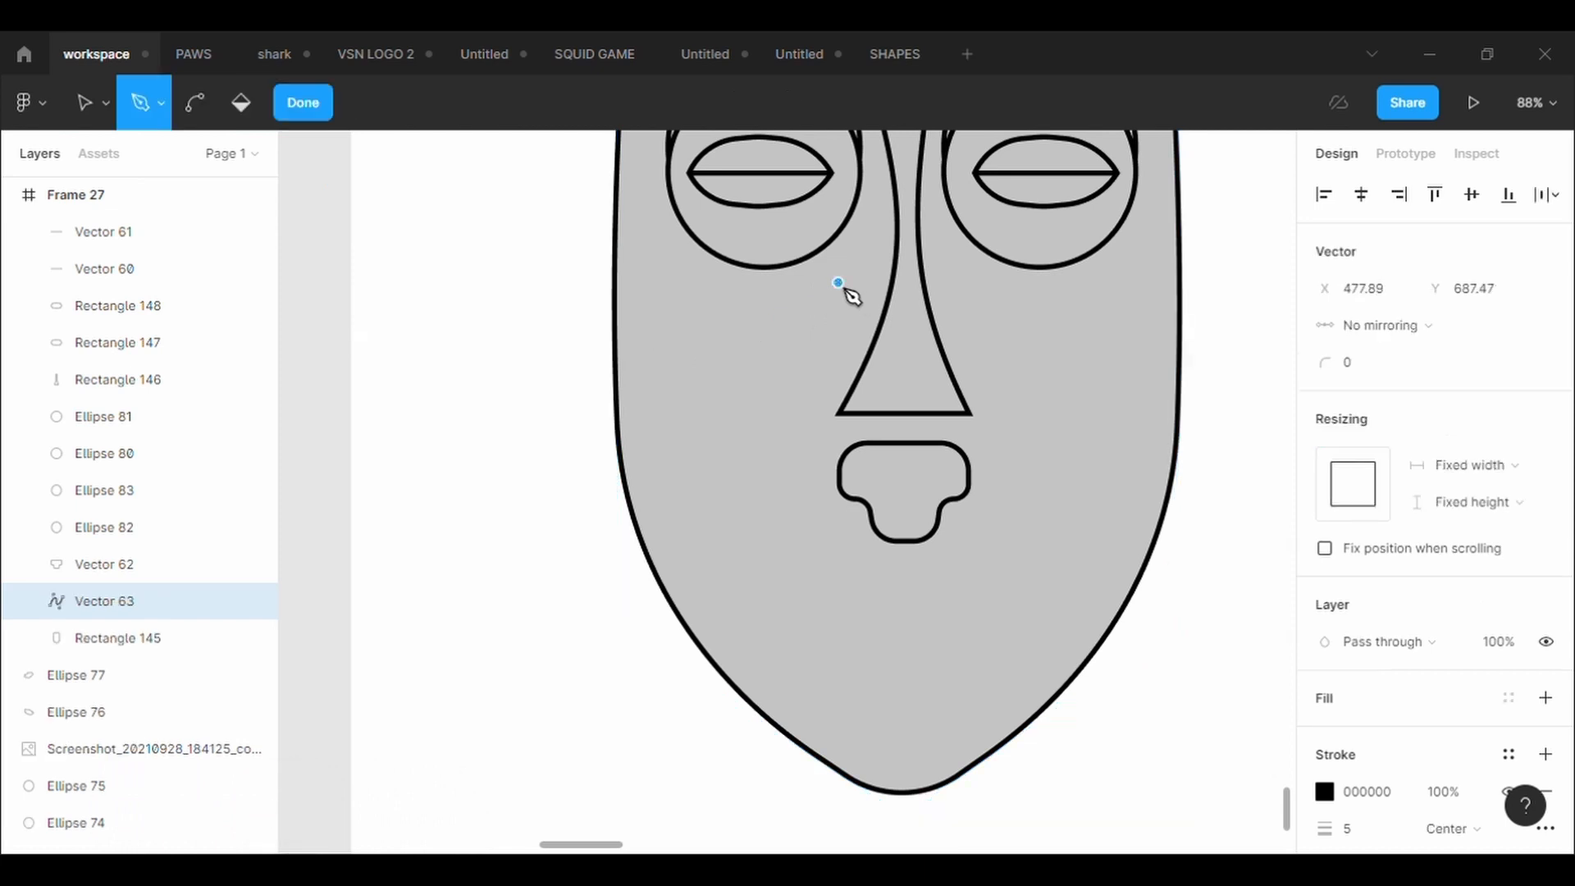
pyautogui.click(672, 339)
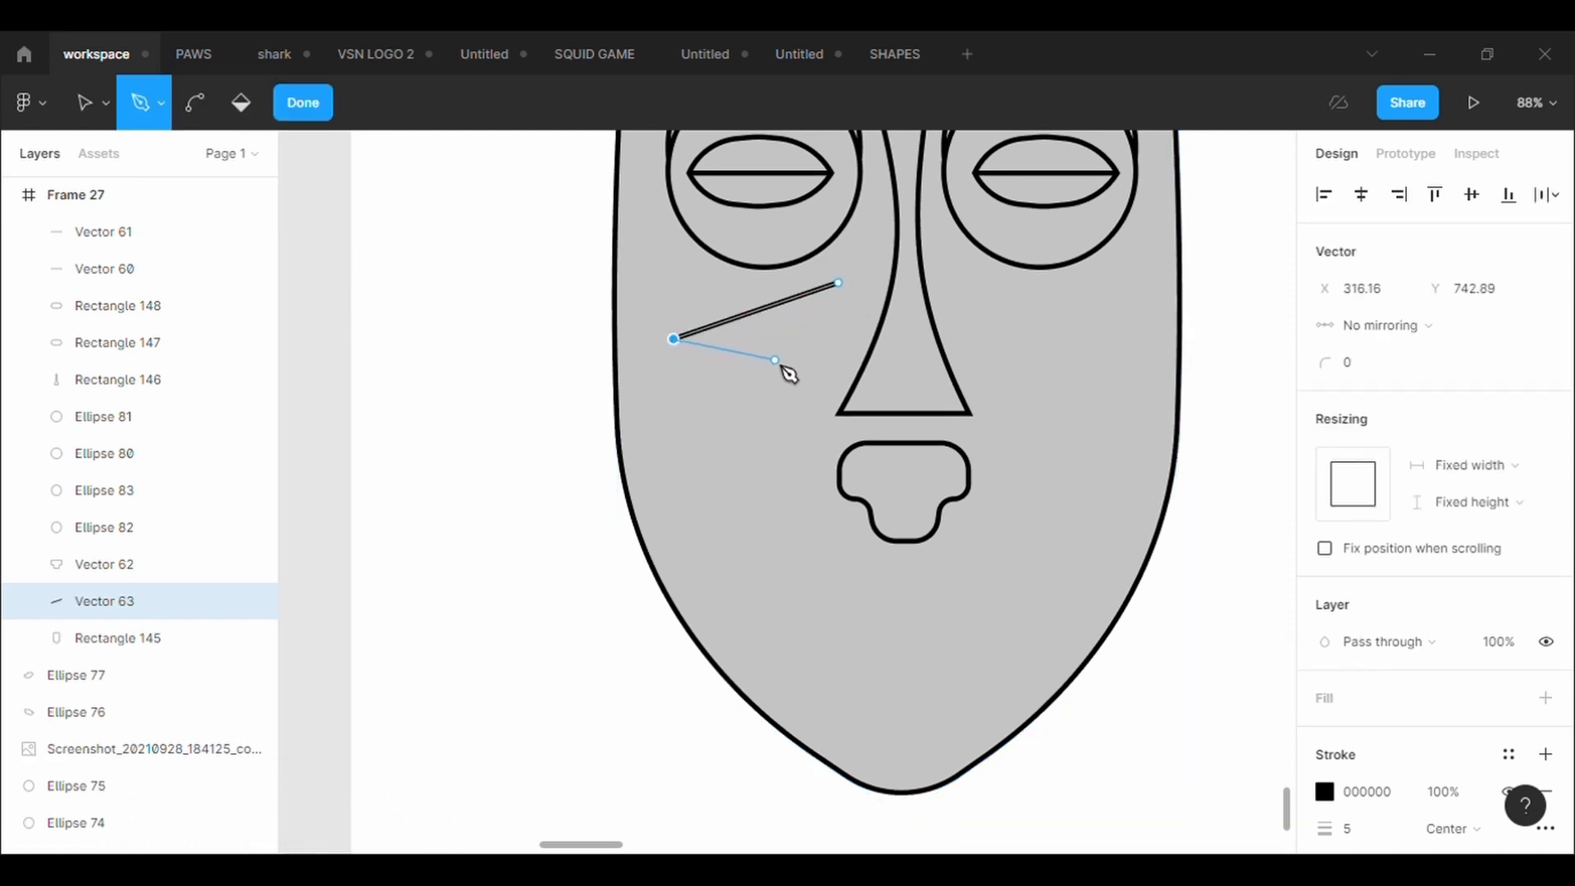
pyautogui.click(775, 359)
pyautogui.click(681, 410)
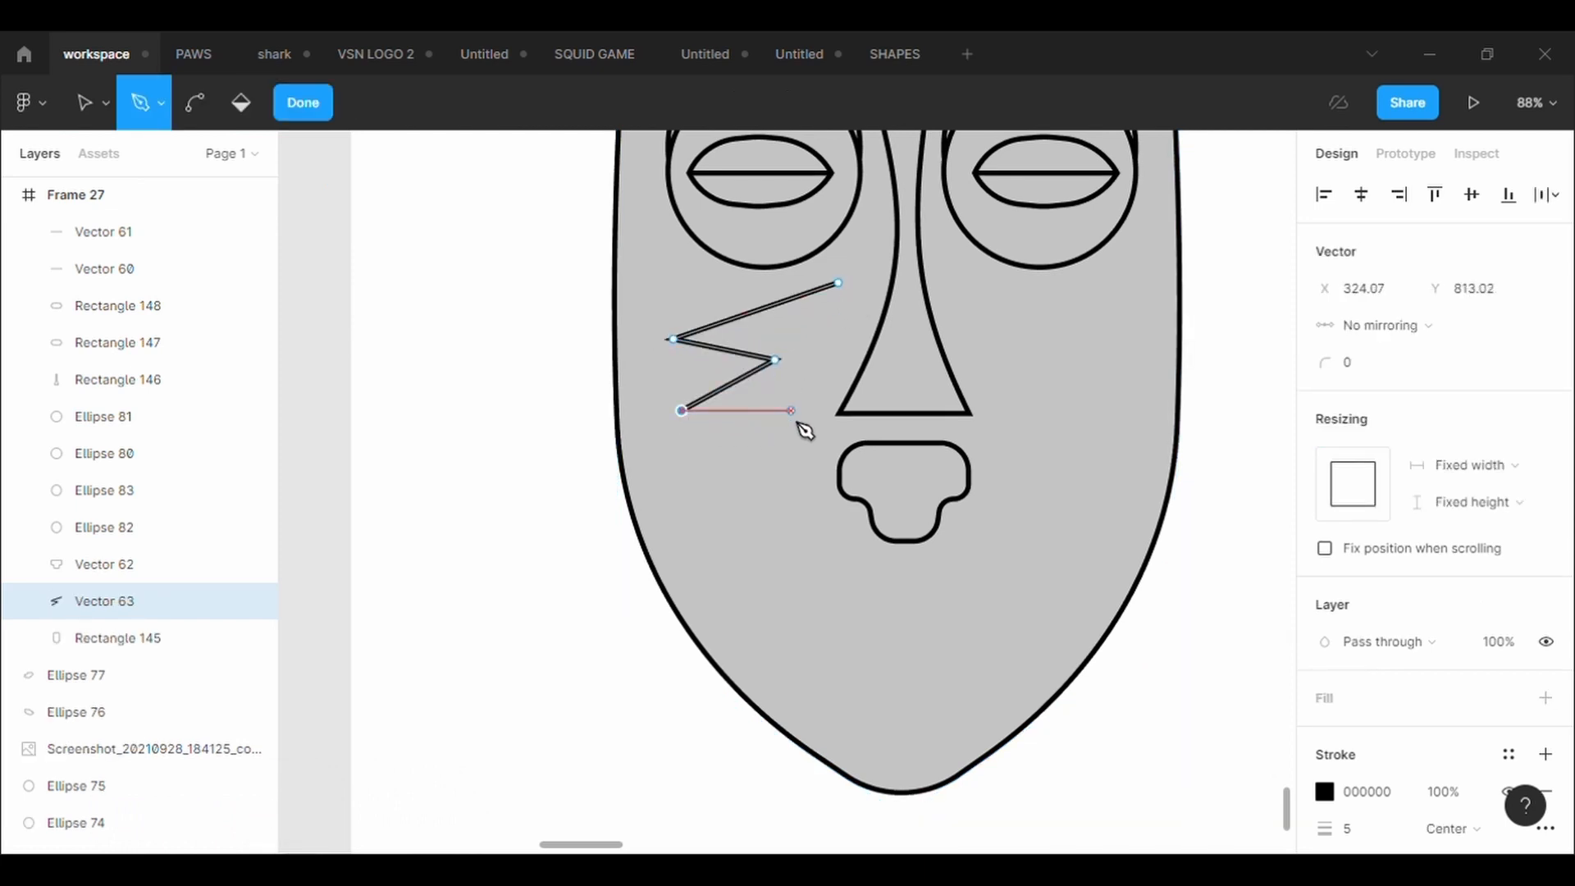
pyautogui.click(791, 410)
pyautogui.click(775, 535)
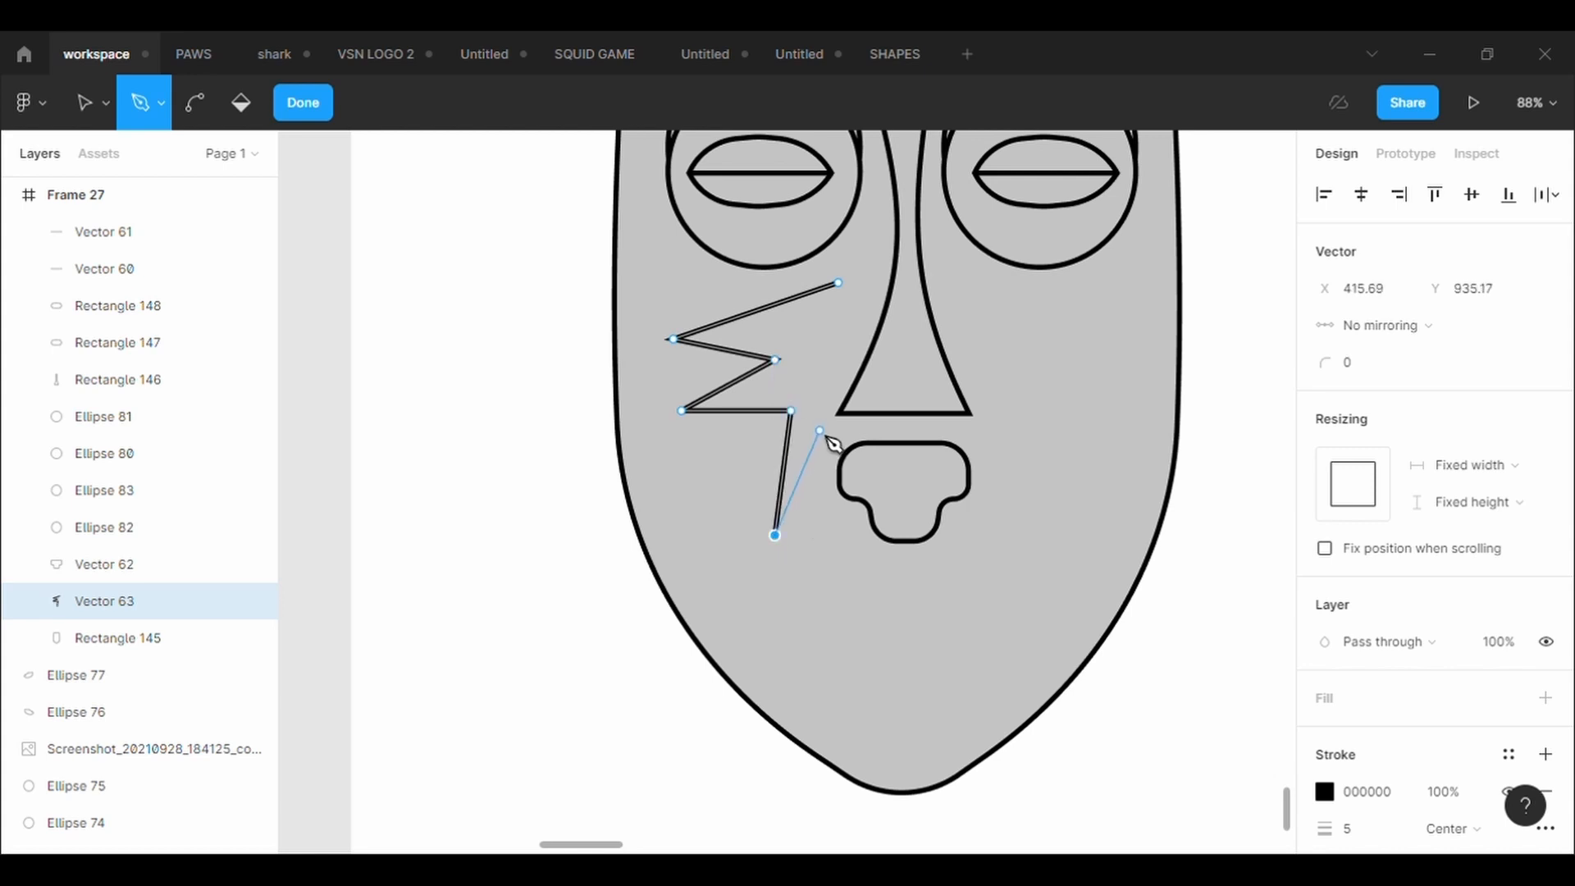
pyautogui.click(819, 430)
pyautogui.click(838, 285)
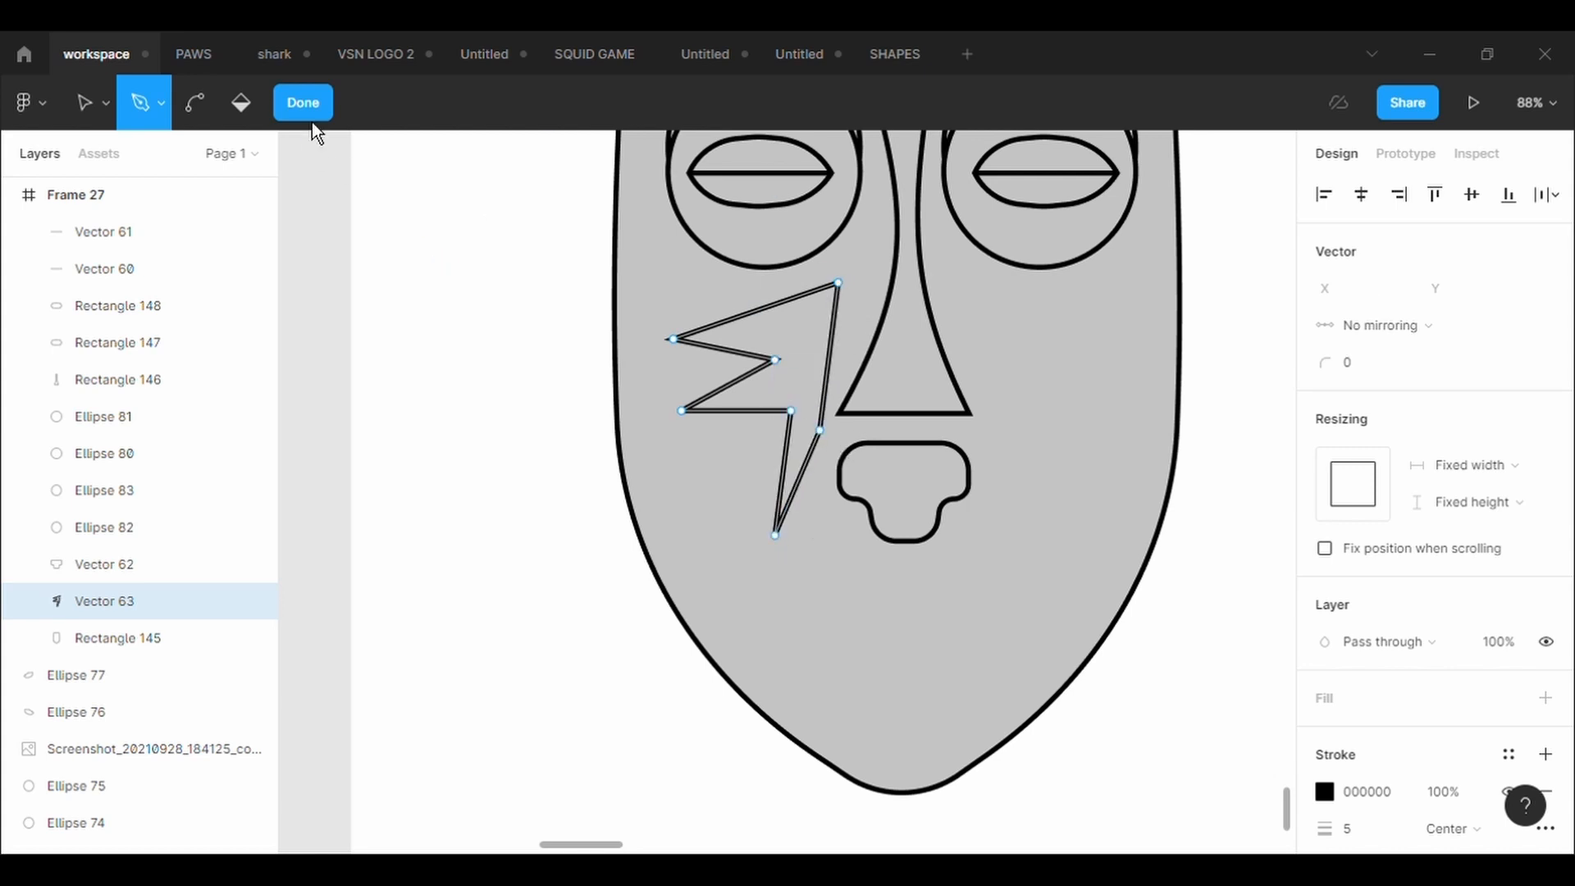
pyautogui.click(303, 104)
# Bend the left cheek marking's straight edges into curves so it forms pointed, flame-like tips, and finish editing.
pyautogui.click(746, 111)
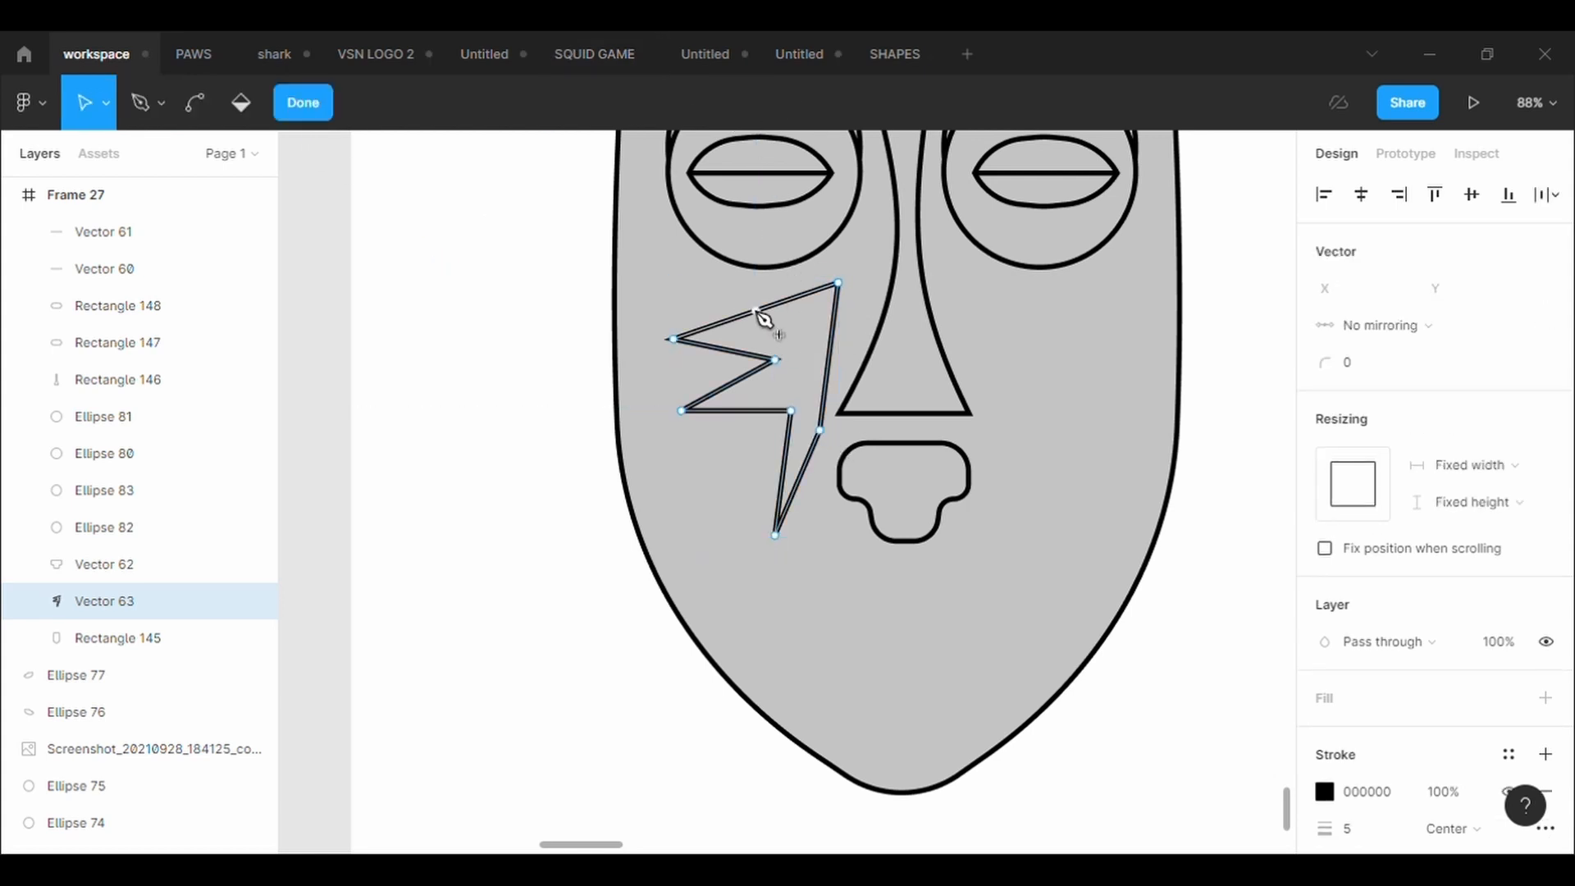
pyautogui.moveTo(759, 312); pyautogui.dragTo(802, 480)
pyautogui.press('Delete')
pyautogui.press('ctrl')
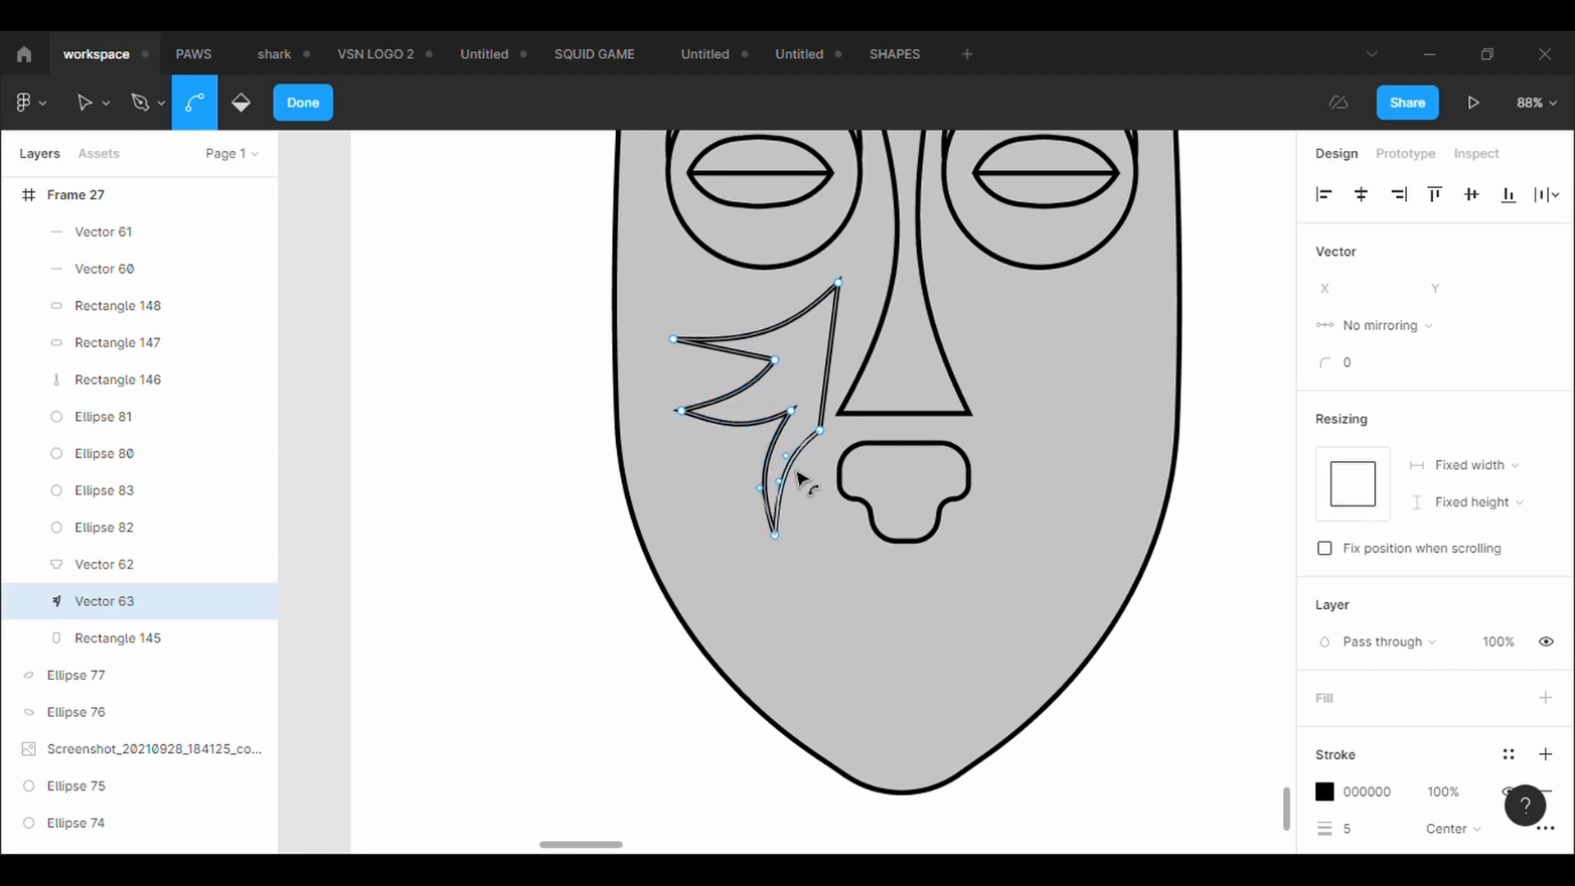
pyautogui.moveTo(837, 351); pyautogui.dragTo(819, 372)
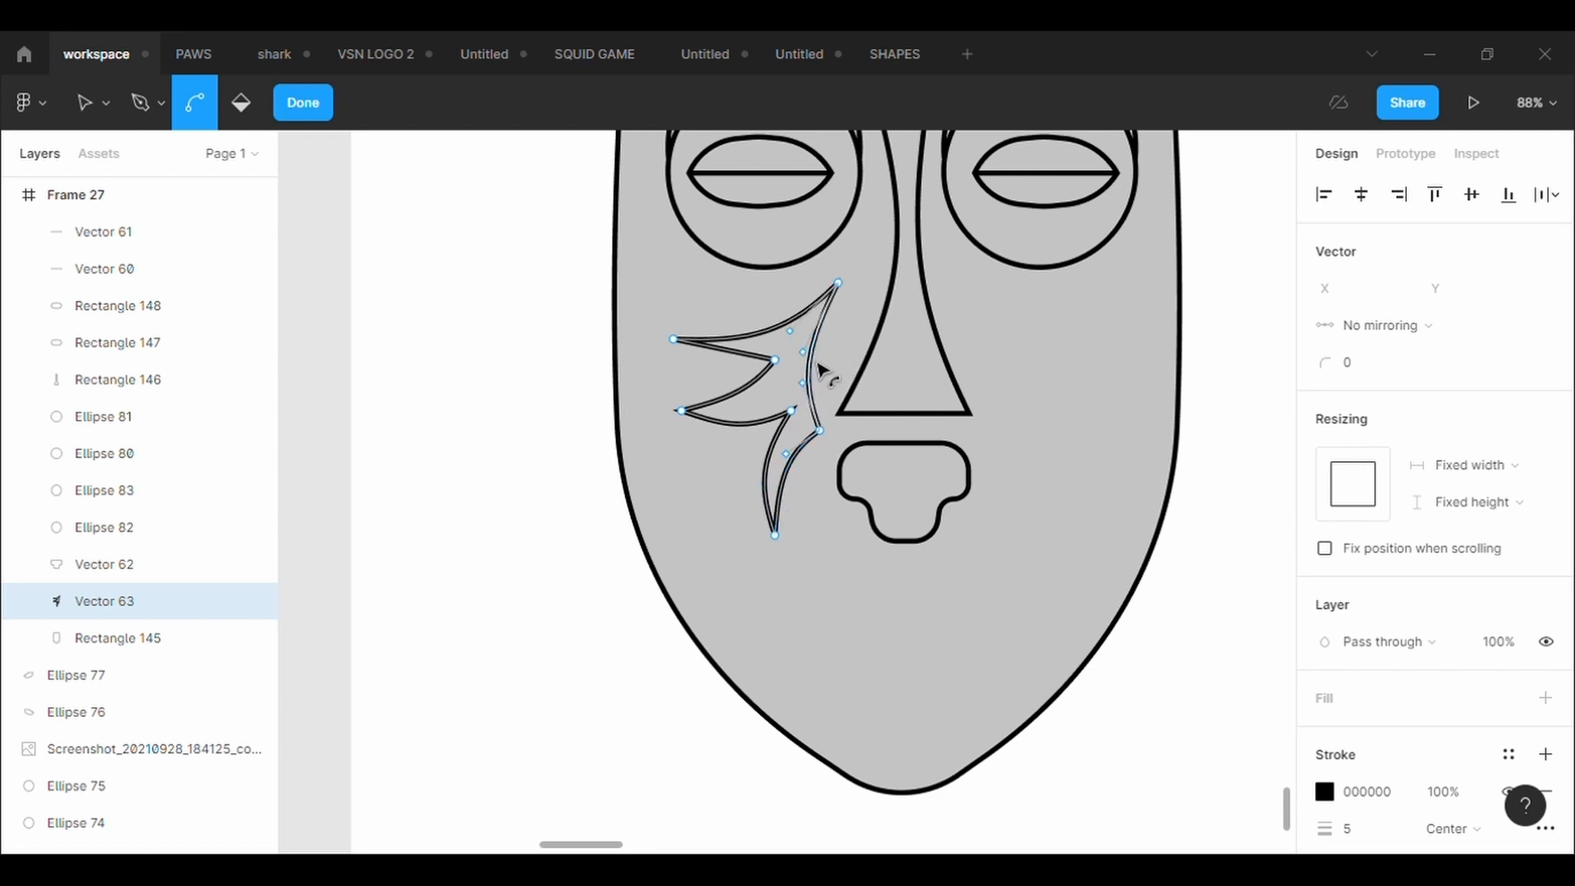
pyautogui.press('Escape')
# Duplicate the cheek marking, flip the copy horizontally and place it on the right cheek, mirroring the original.
pyautogui.hotkey('ctrl', 'c')
pyautogui.hotkey('ctrl', 'v')
pyautogui.hotkey('shift', 'h')
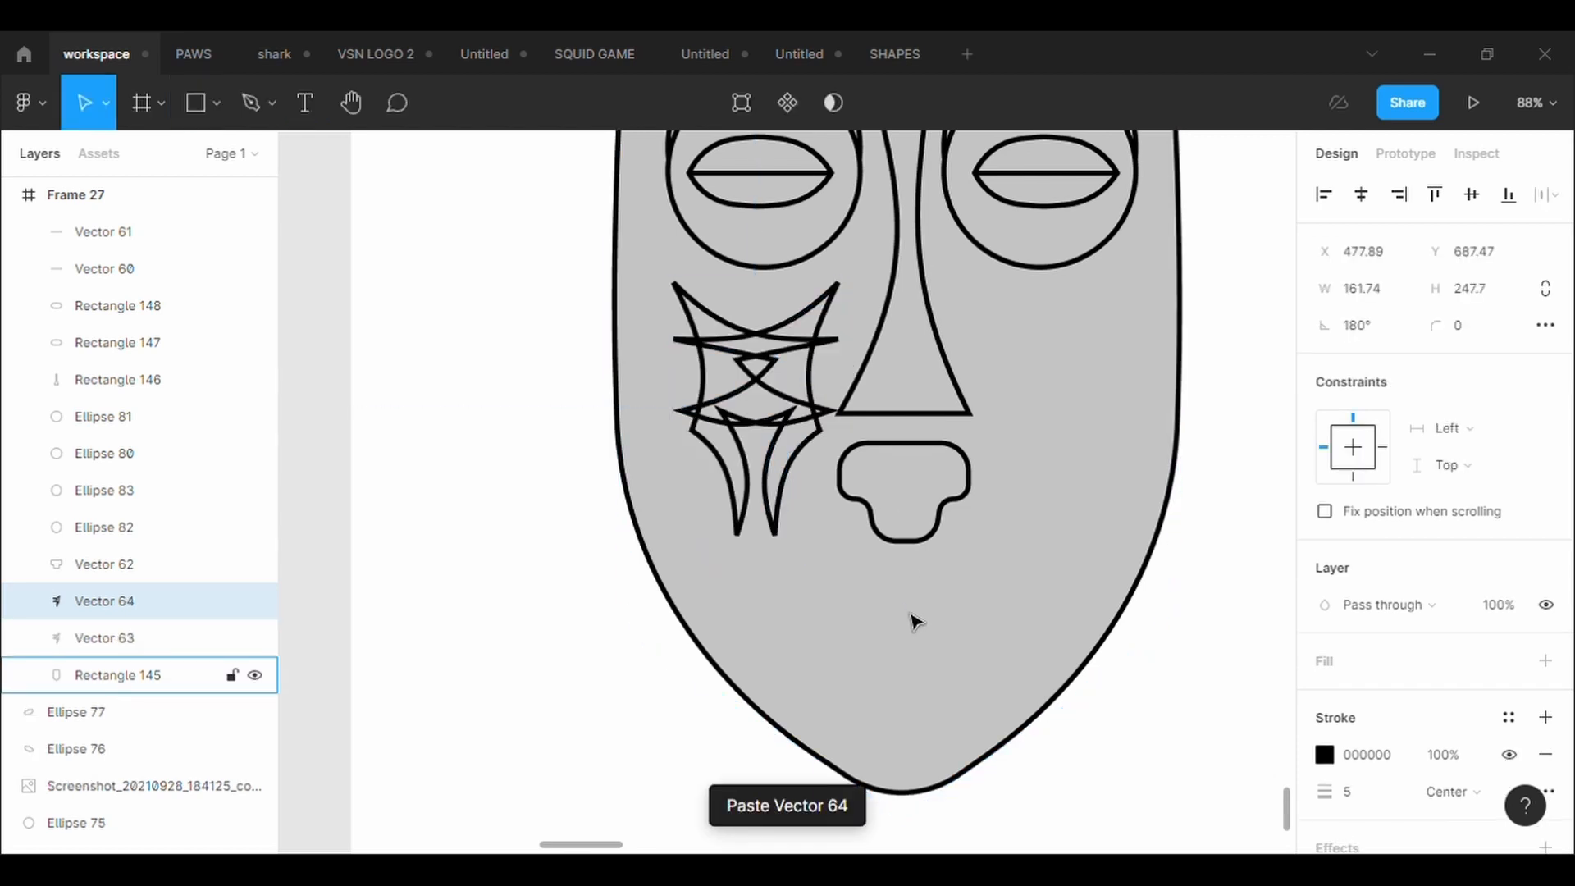
pyautogui.moveTo(766, 407); pyautogui.dragTo(1069, 416)
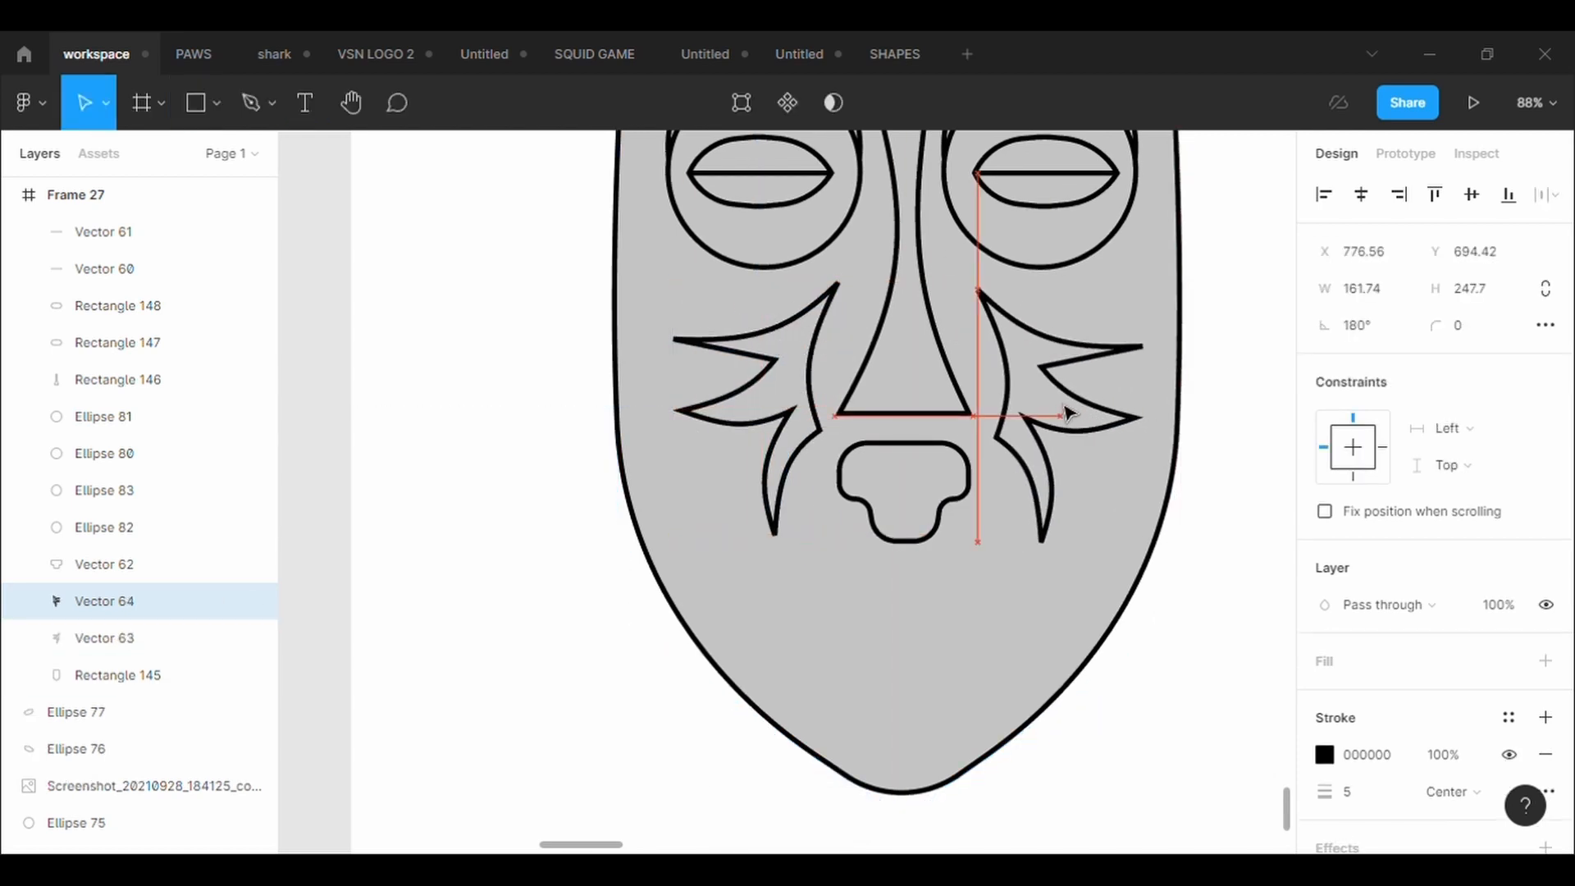
pyautogui.click(1000, 649)
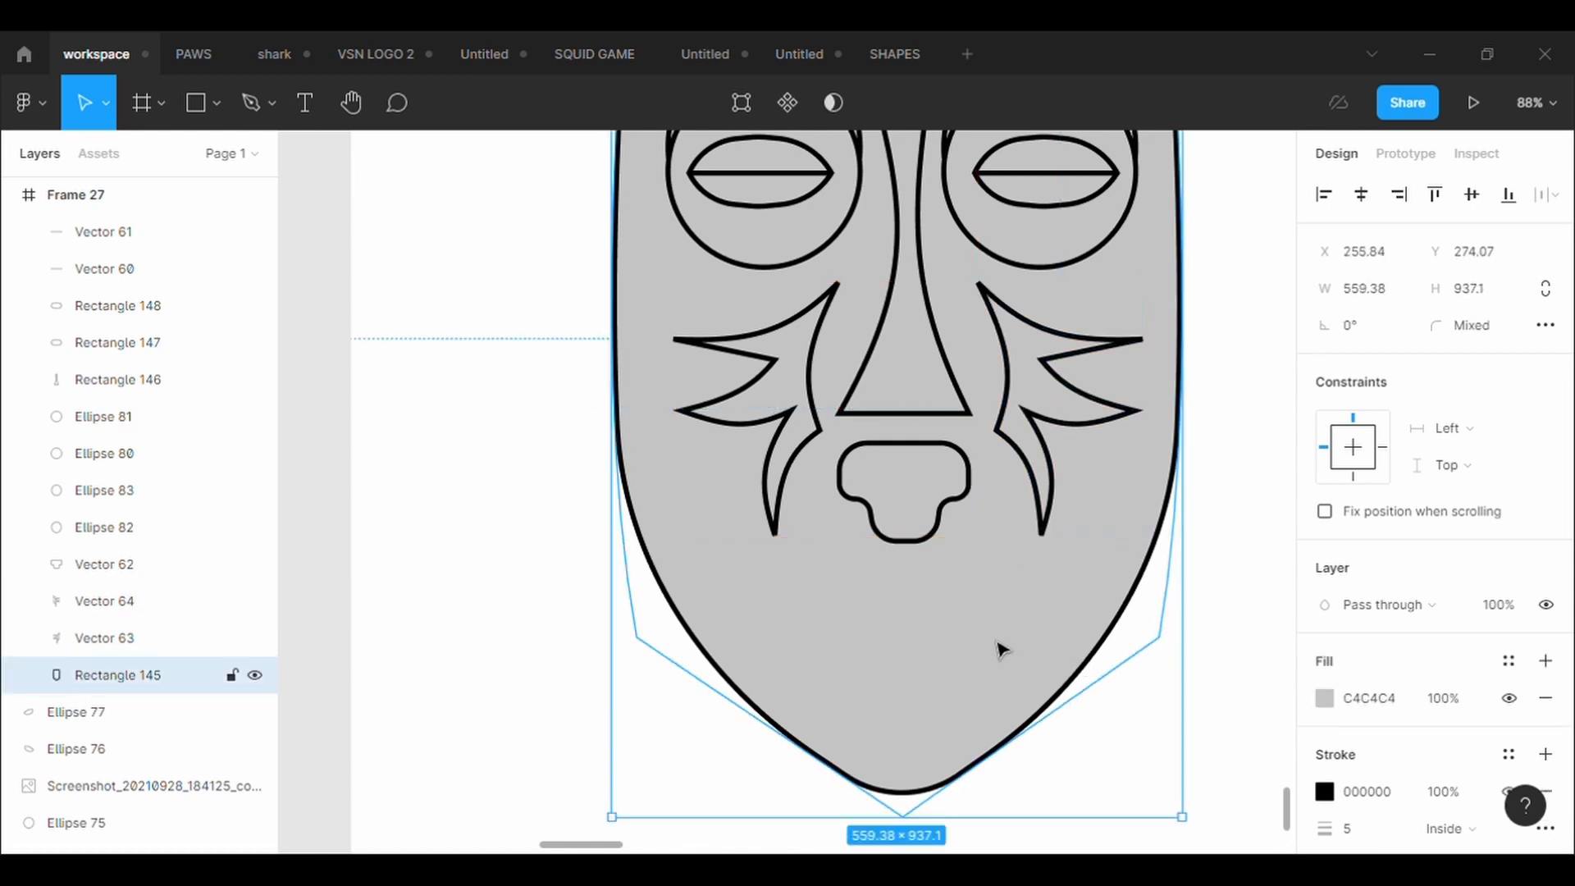
# Set the corner radius of the left cheek marking's upper outer point to 1 and finish editing the shape.
pyautogui.click(749, 106)
pyautogui.press('Escape')
pyautogui.press('Return')
pyautogui.press('Escape')
pyautogui.doubleClick(767, 388)
pyautogui.click(674, 339)
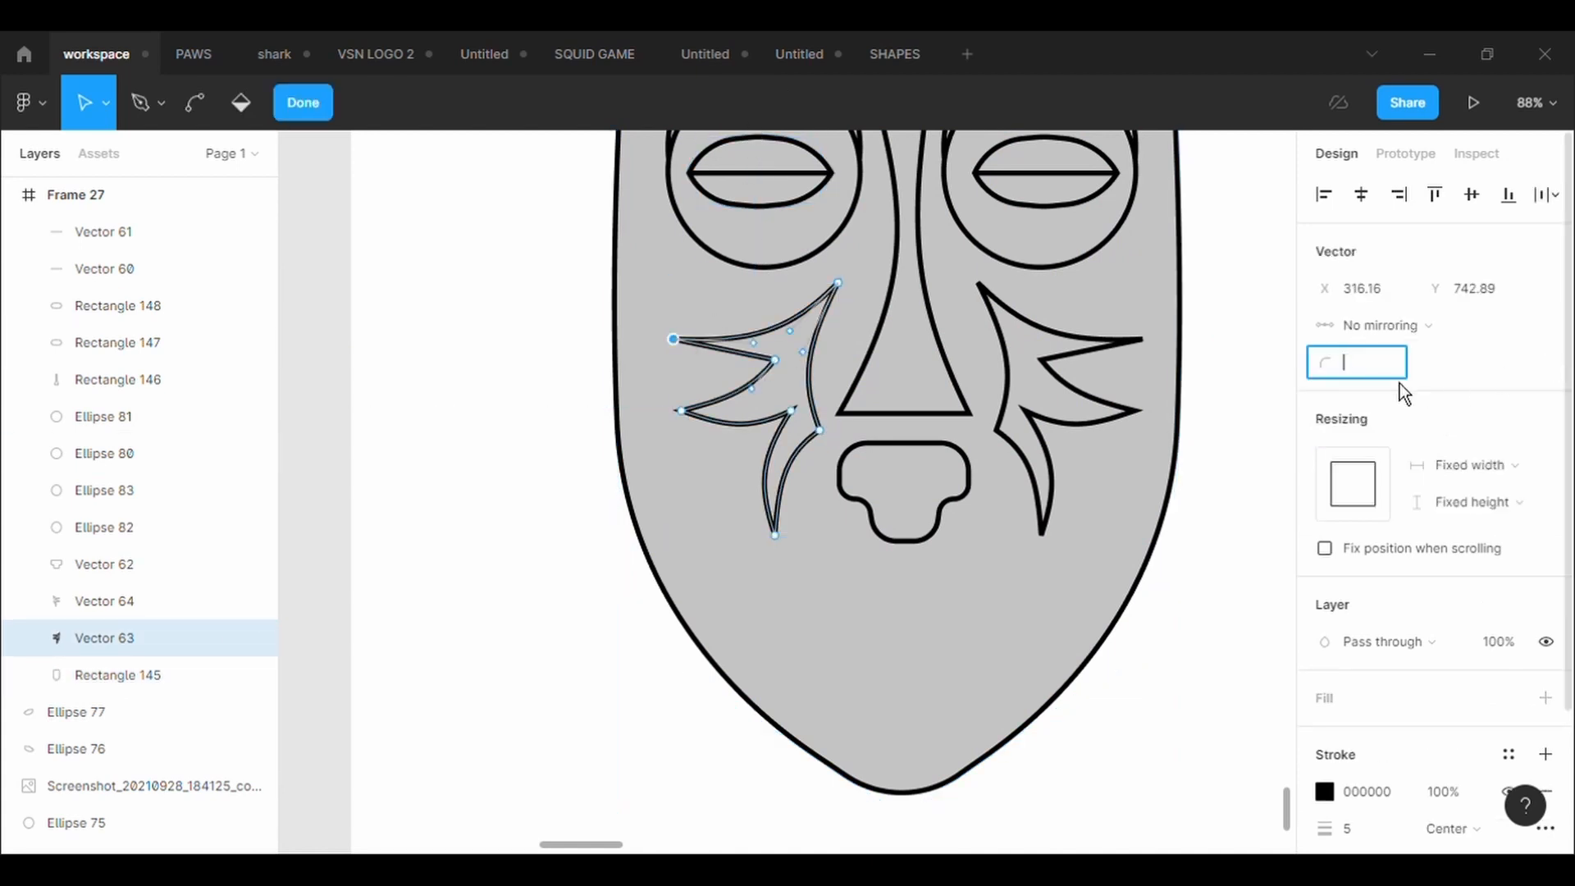
pyautogui.click(1391, 375)
pyautogui.write('1')
pyautogui.press('Return')
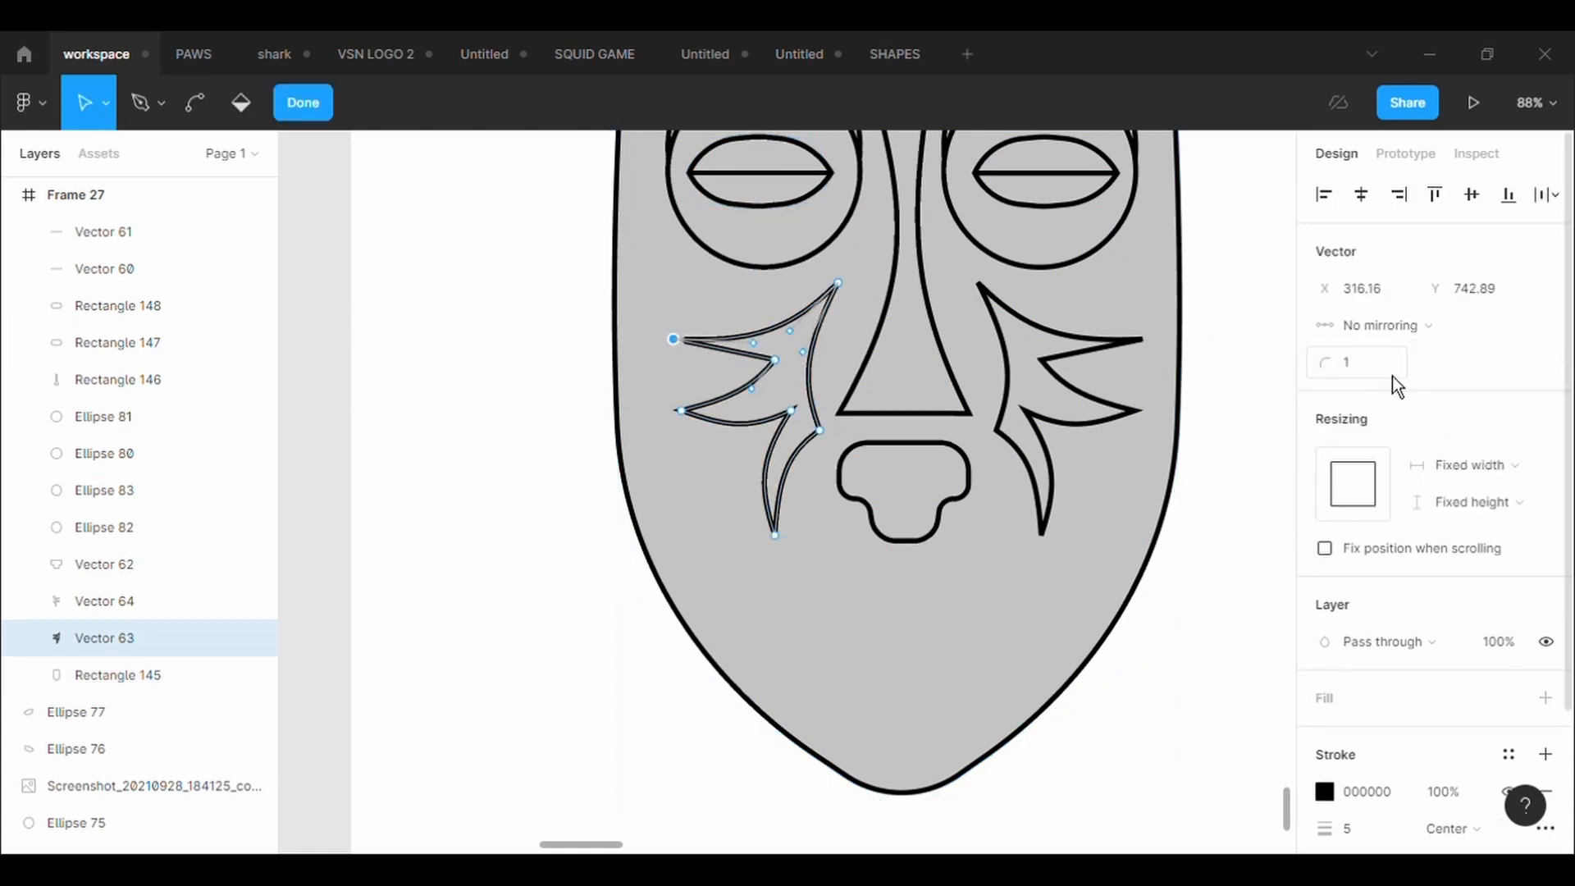
pyautogui.click(1025, 601)
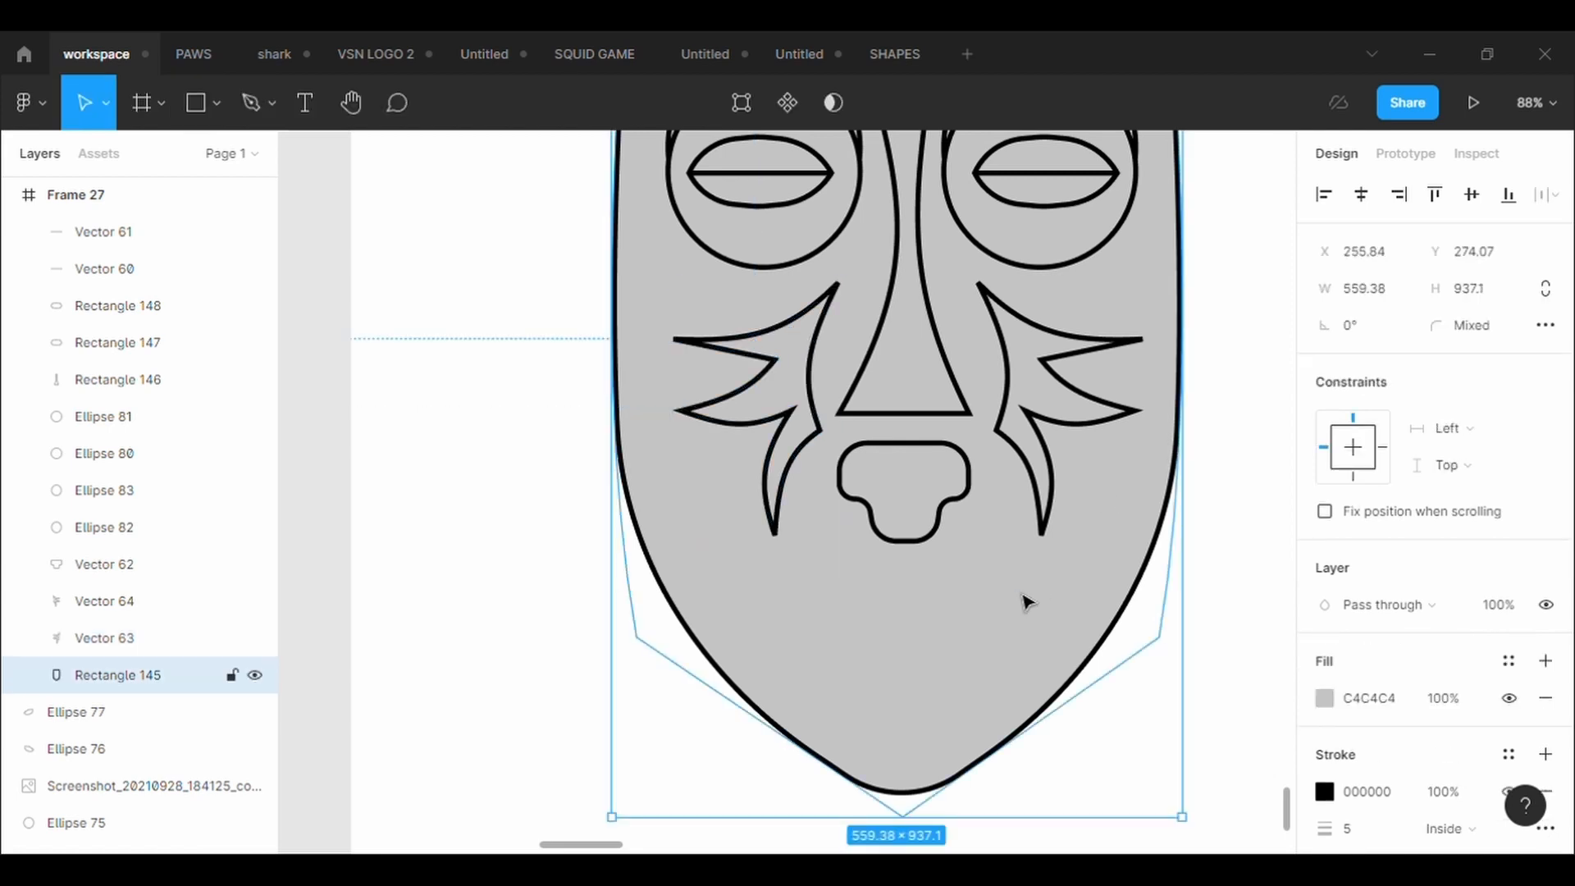
# Draw closed angular lips with the Pen tool on the lower face, about 228 wide and 84 high, with a straight line between the corners.
pyautogui.click(195, 105)
pyautogui.click(252, 102)
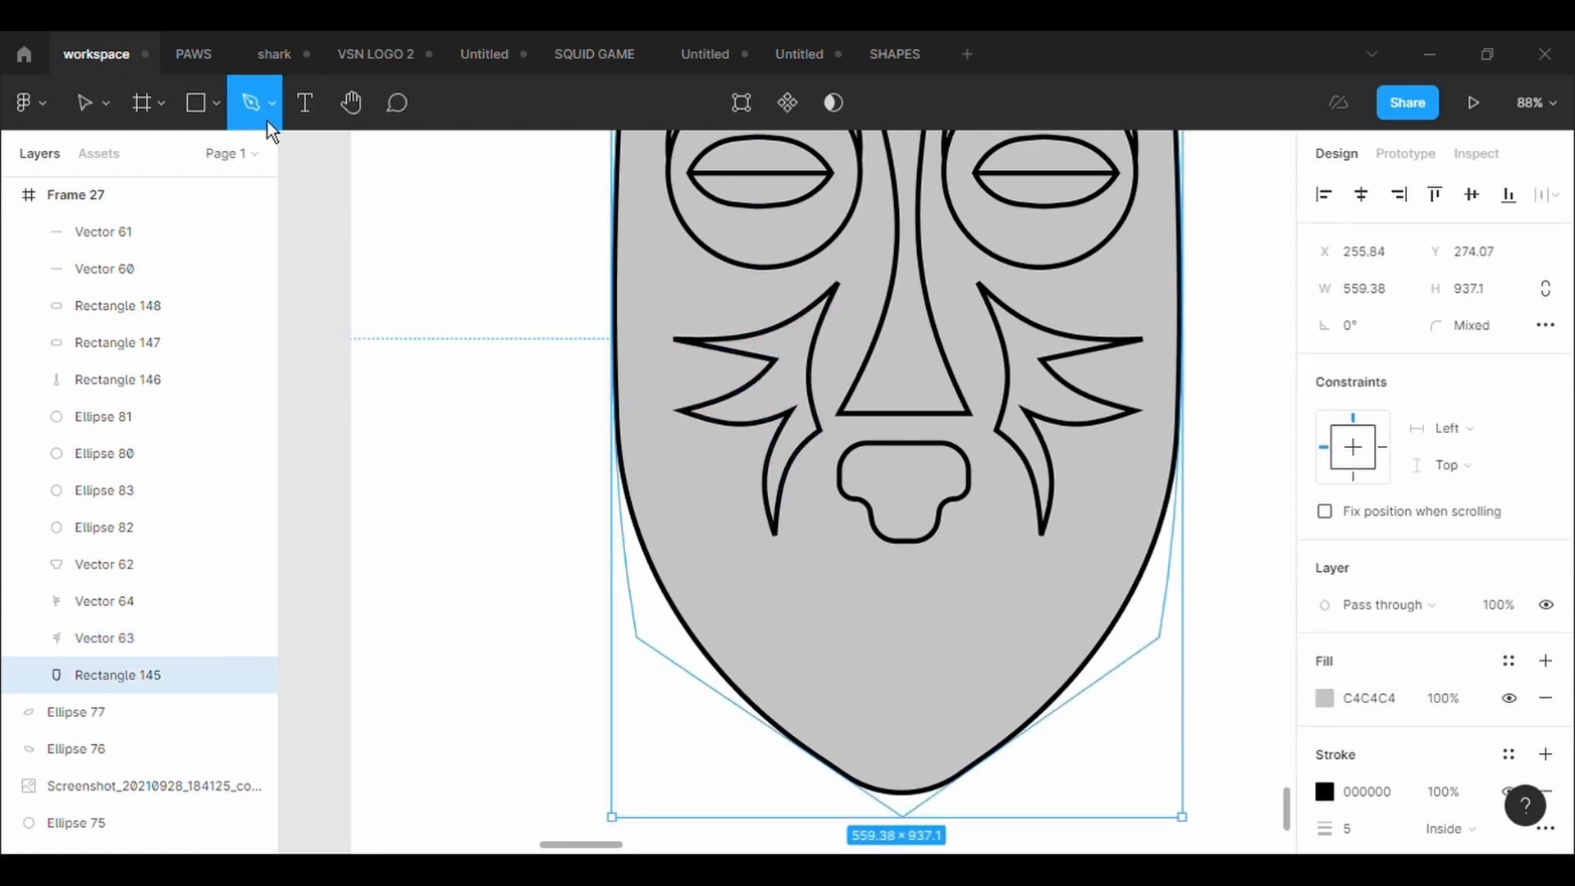
pyautogui.click(796, 616)
pyautogui.click(869, 577)
pyautogui.click(909, 590)
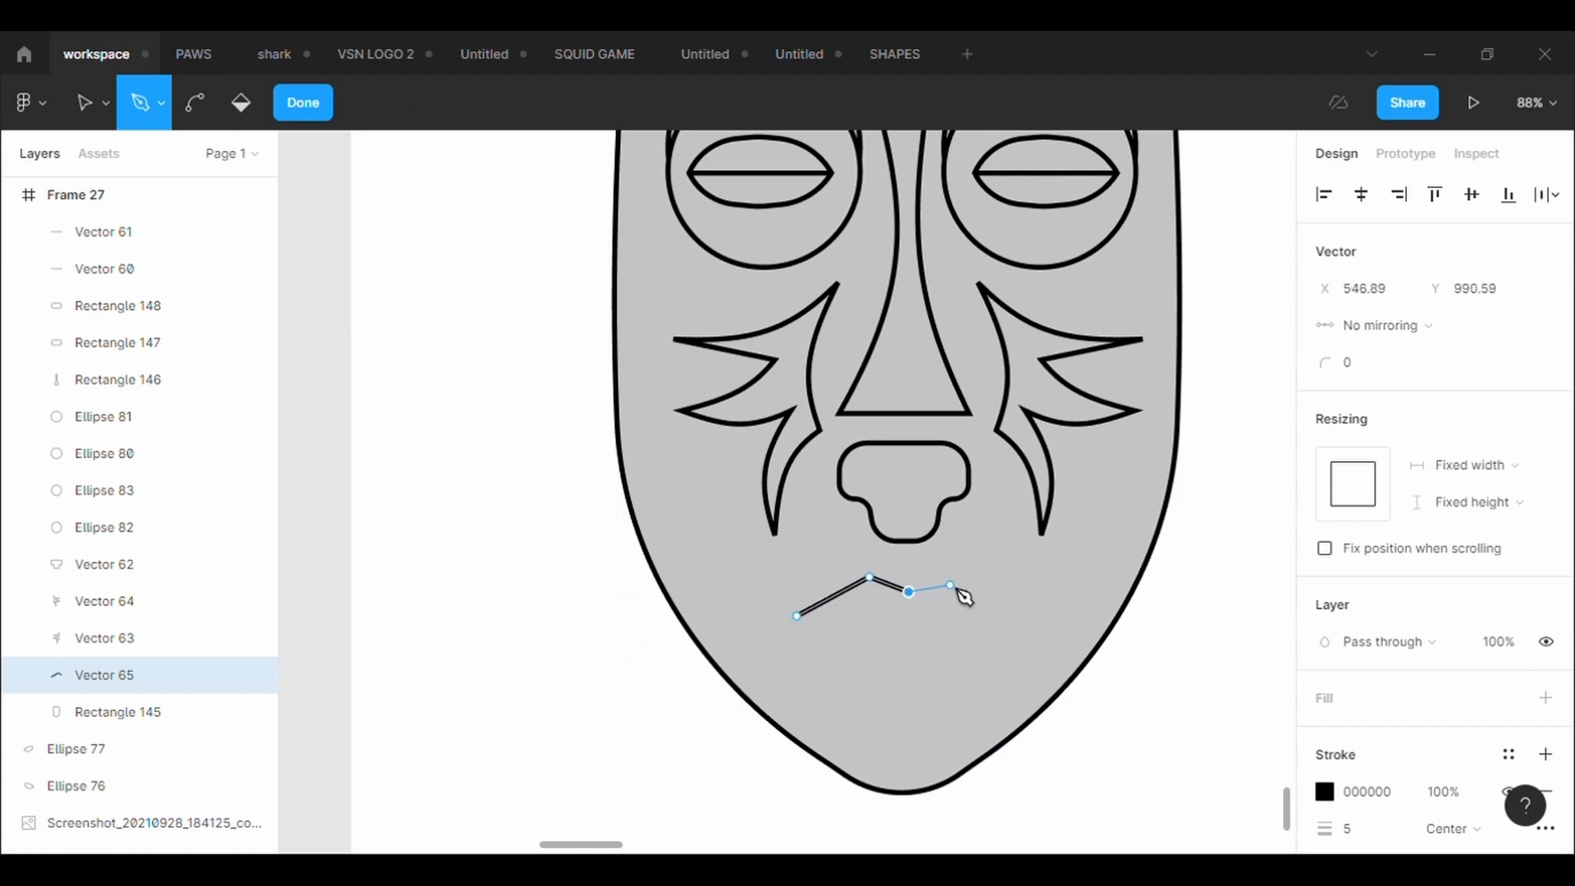
pyautogui.click(953, 577)
pyautogui.click(1030, 615)
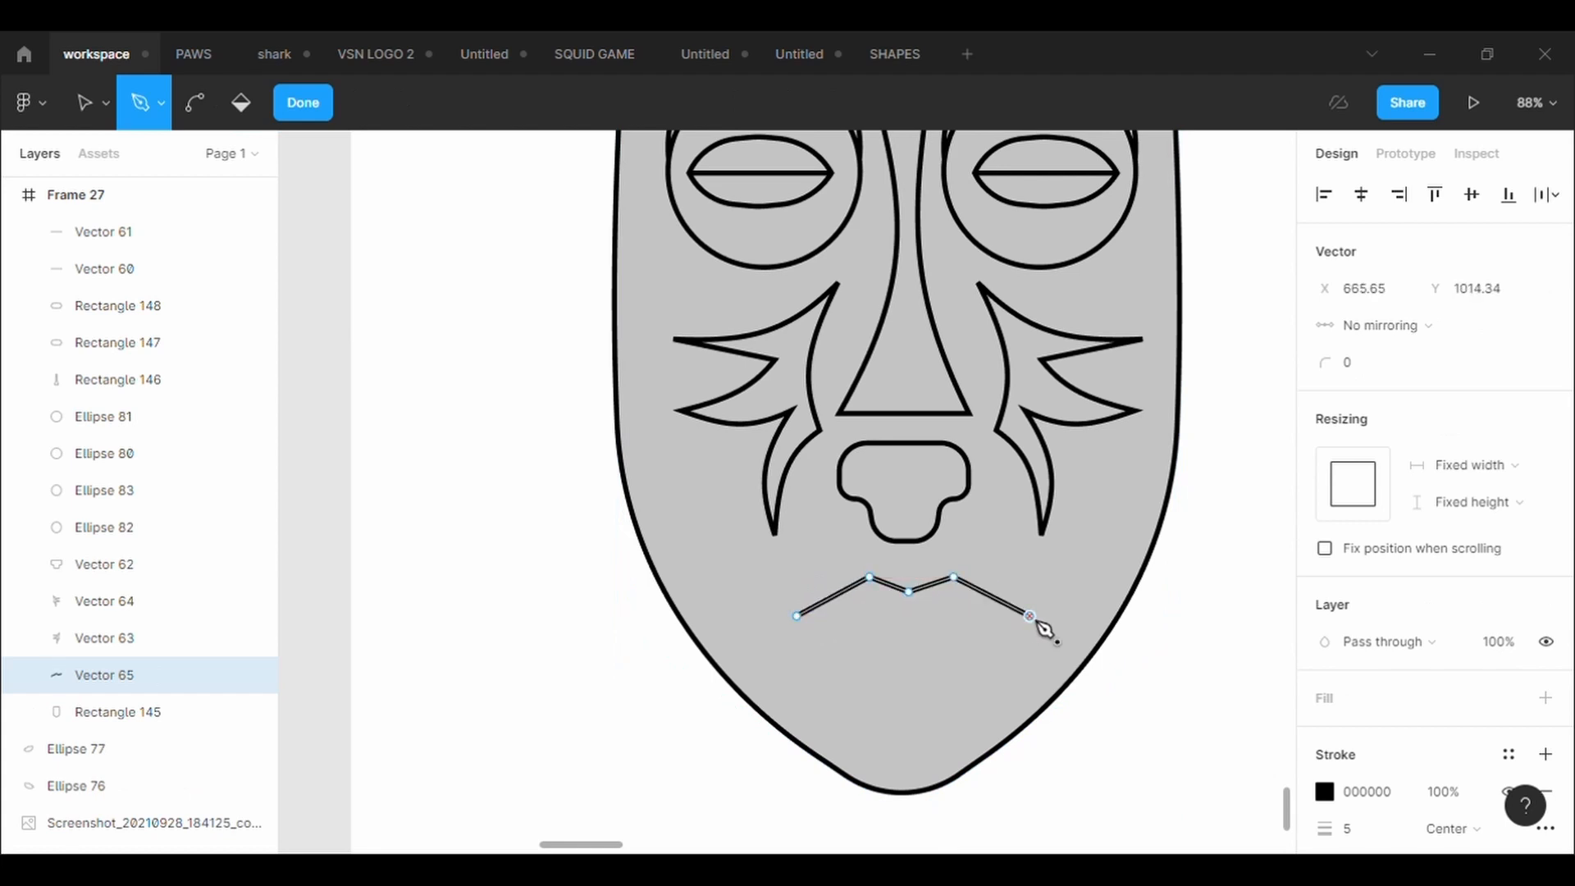
pyautogui.click(908, 661)
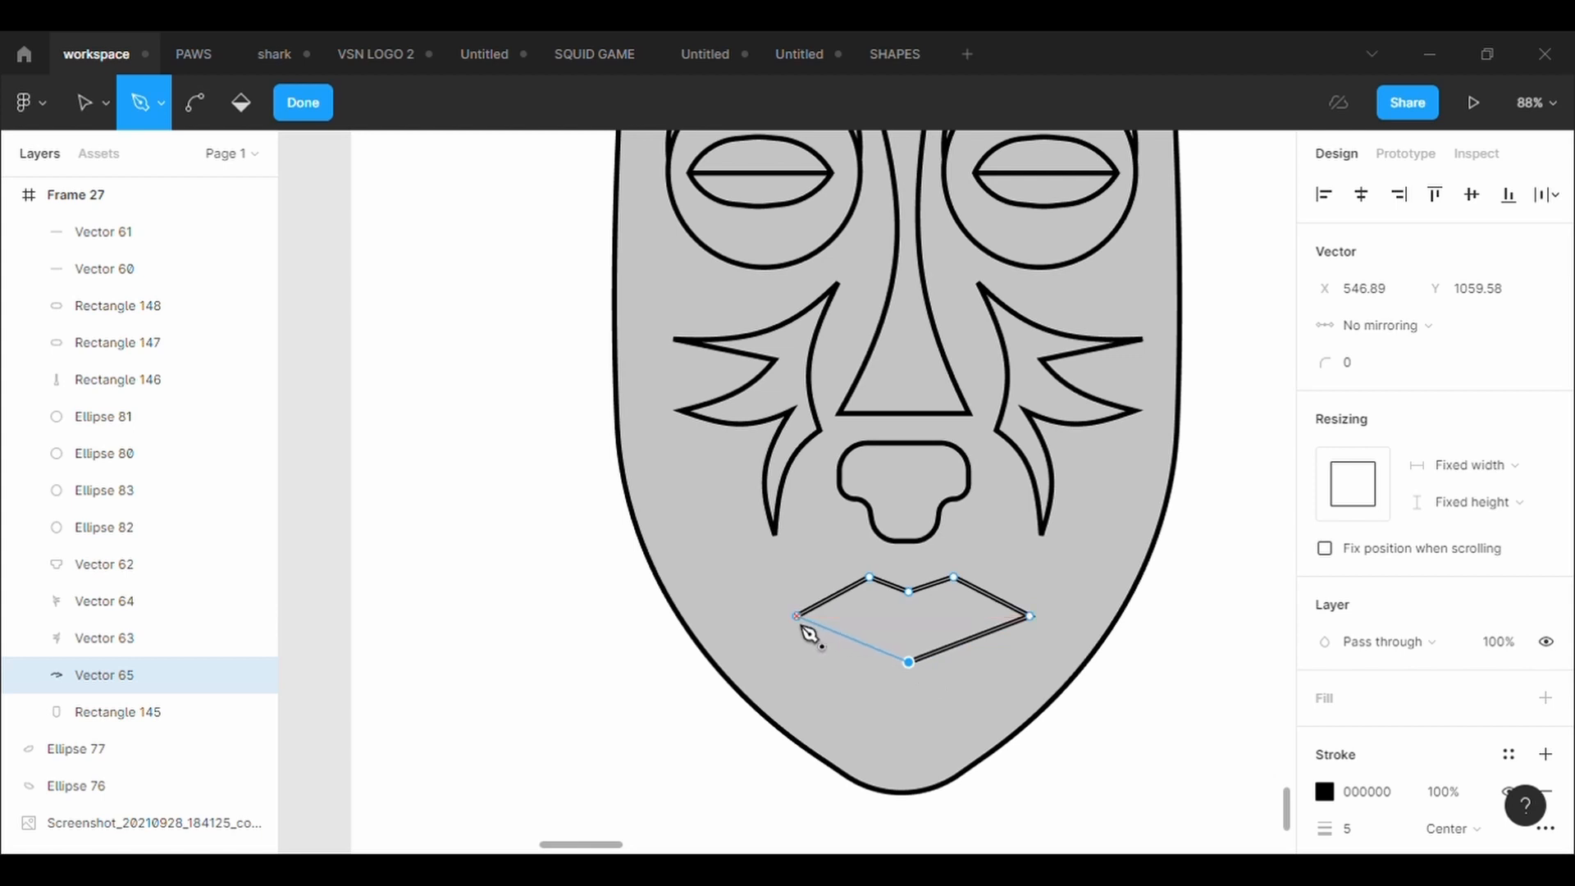
pyautogui.click(797, 616)
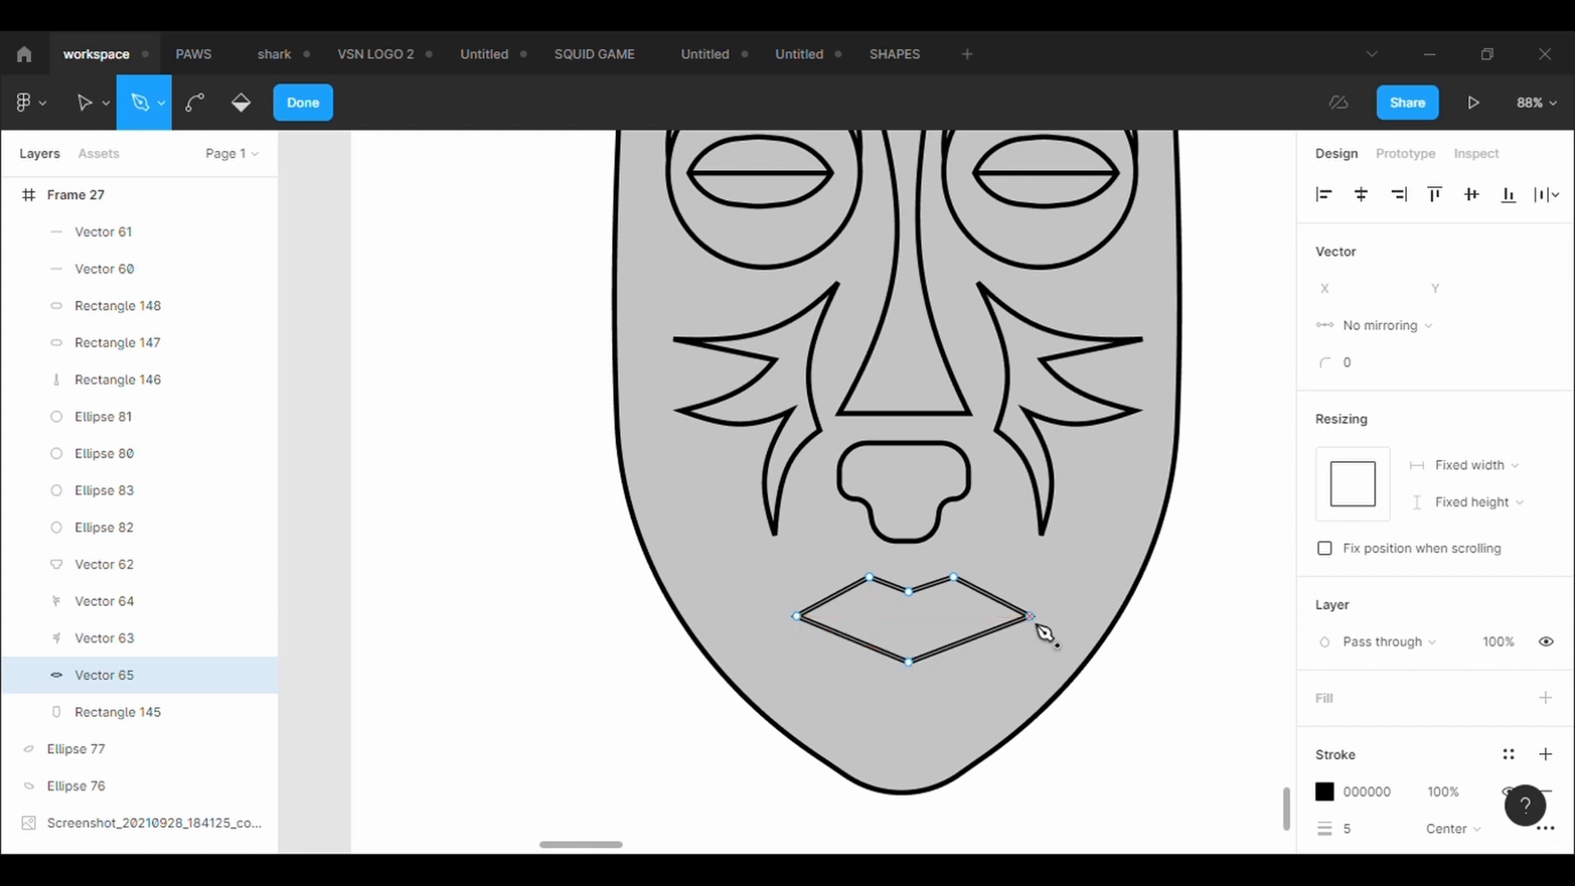
pyautogui.press('Escape')
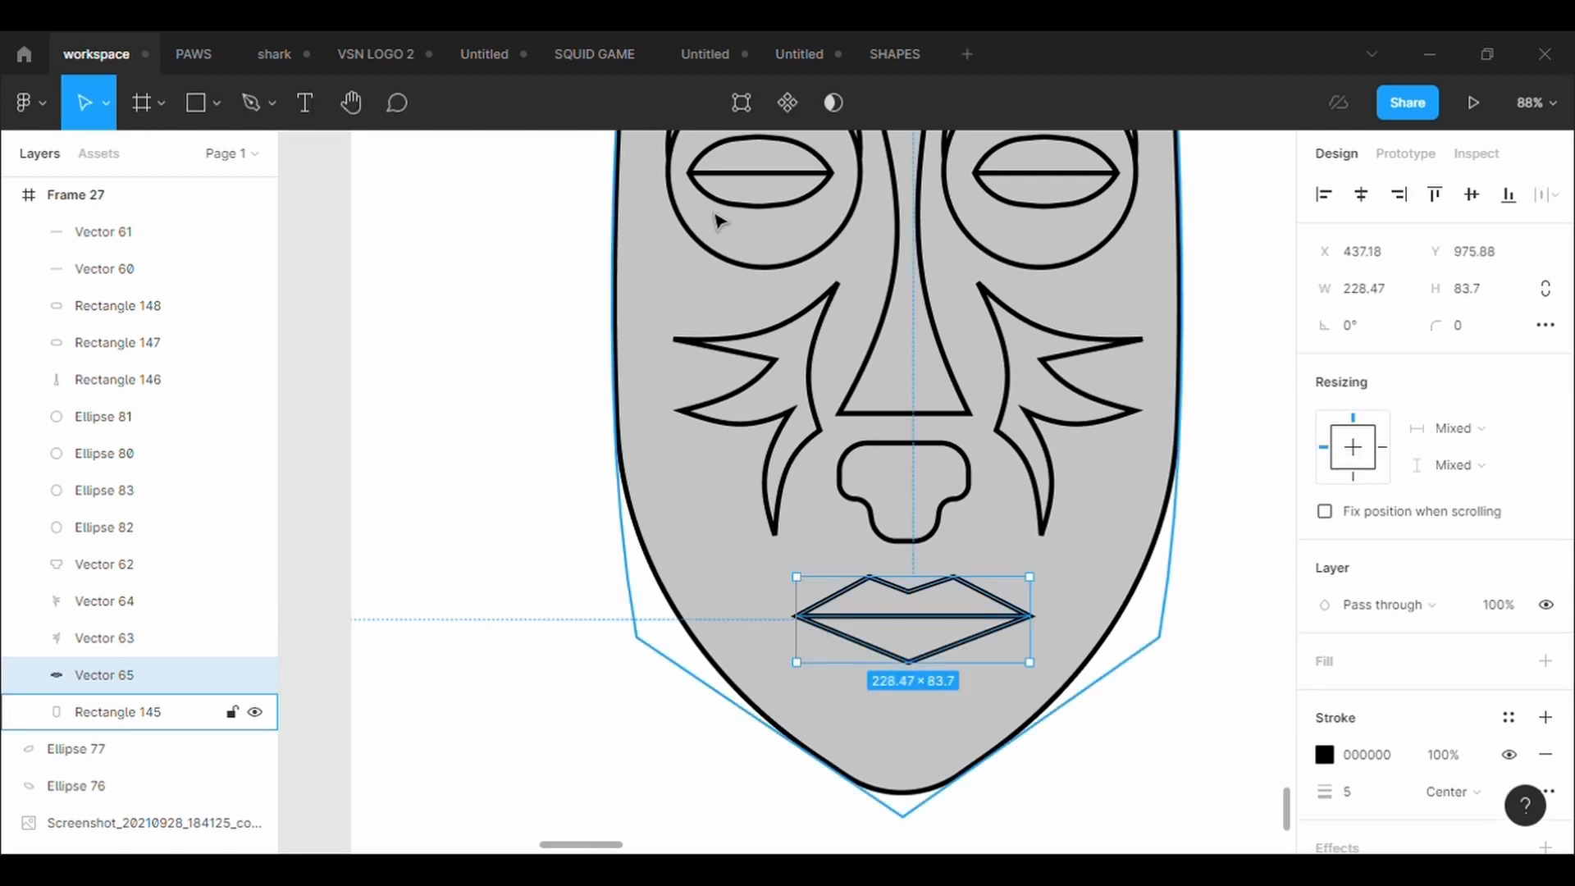
# Bend the outer edges of the upper and lower lip into curves and finish editing.
pyautogui.press('Return')
pyautogui.click(195, 121)
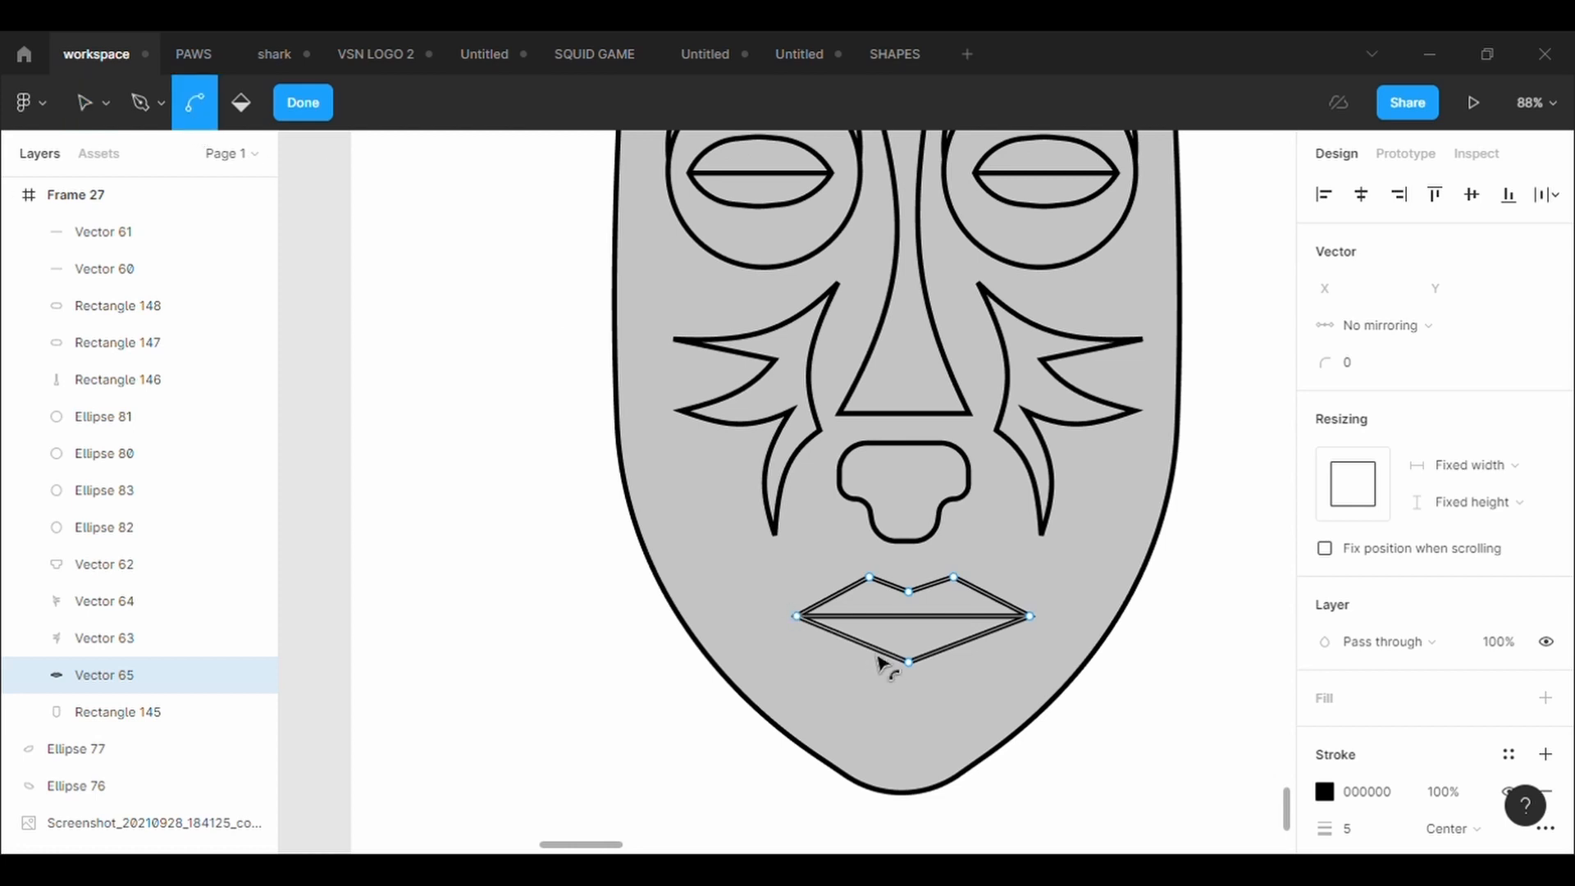
pyautogui.moveTo(878, 658); pyautogui.dragTo(869, 656)
pyautogui.moveTo(984, 661)
pyautogui.mouseDown()
pyautogui.moveTo(995, 675)
pyautogui.moveTo(966, 650)
pyautogui.mouseUp()
pyautogui.moveTo(889, 594); pyautogui.dragTo(889, 596)
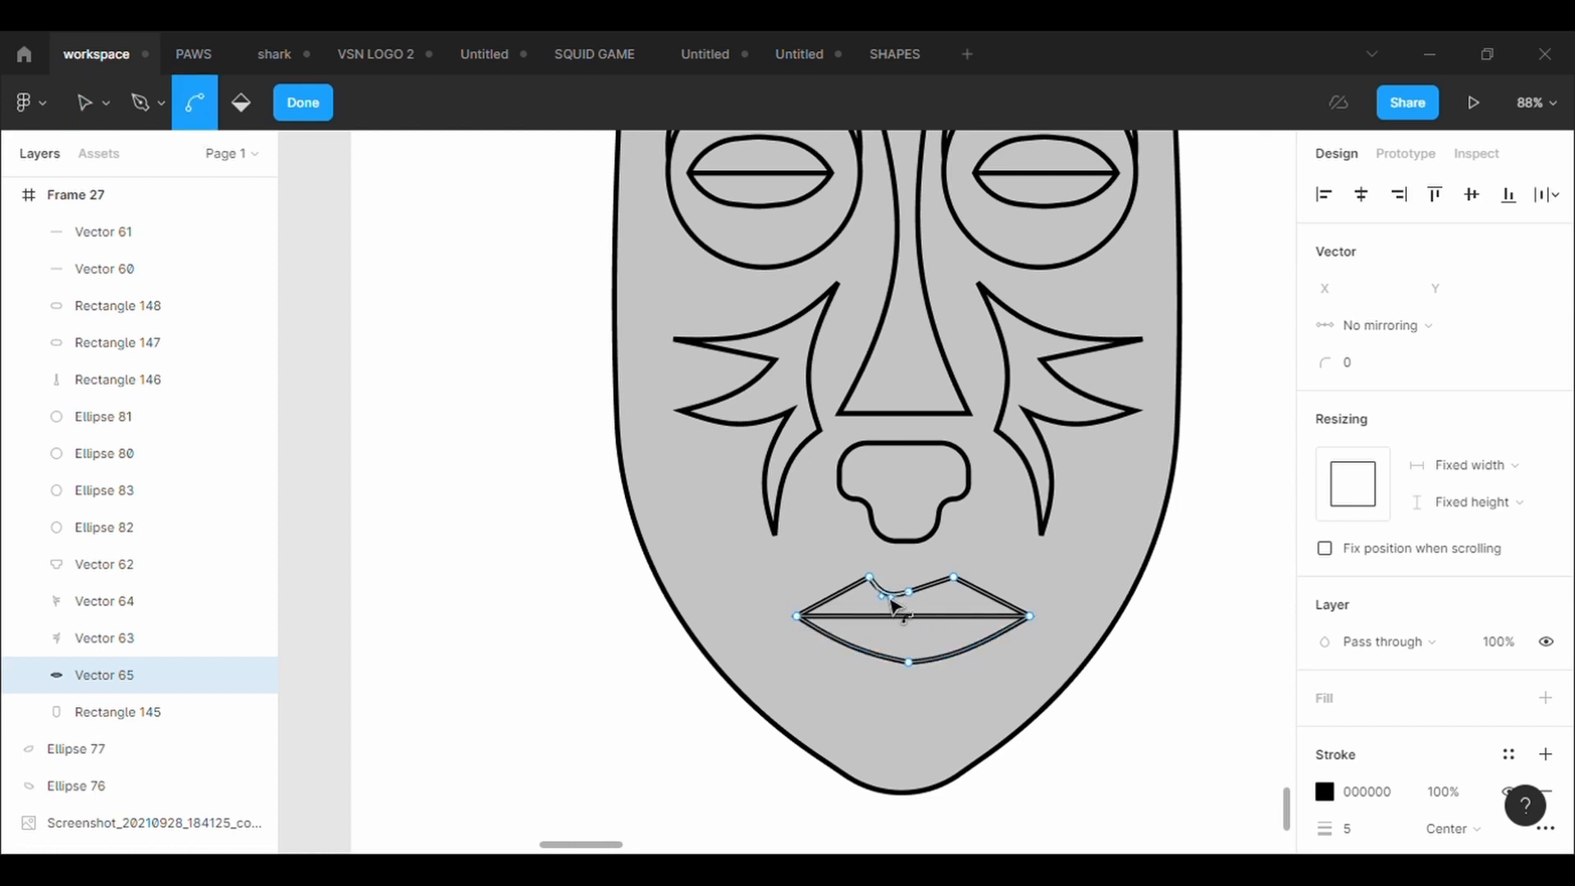
pyautogui.moveTo(929, 592); pyautogui.dragTo(935, 585)
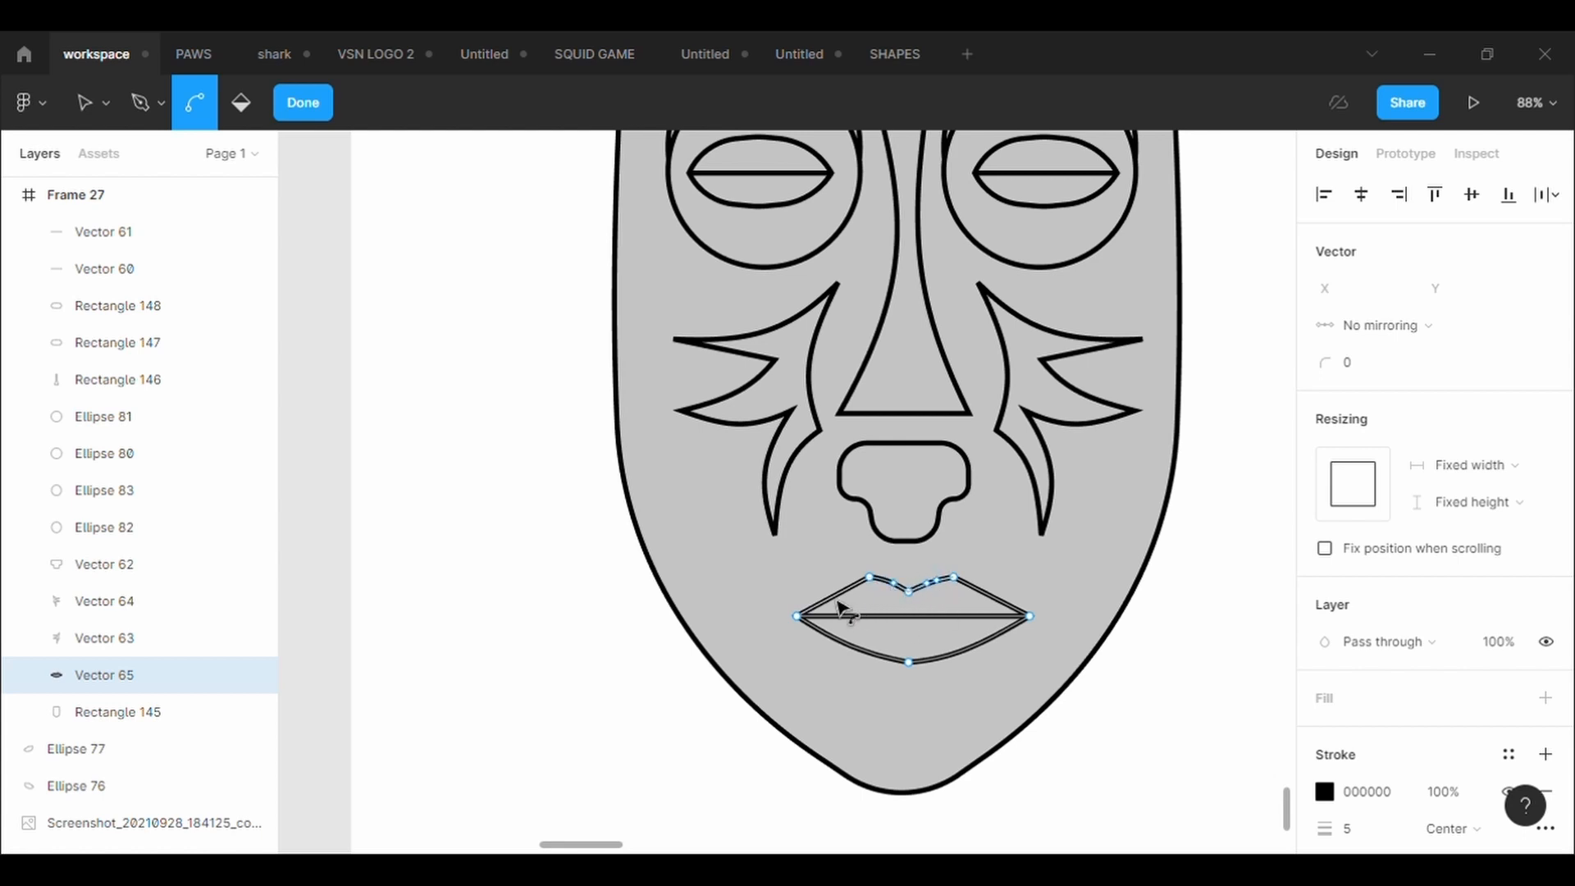
pyautogui.moveTo(837, 602); pyautogui.dragTo(843, 603)
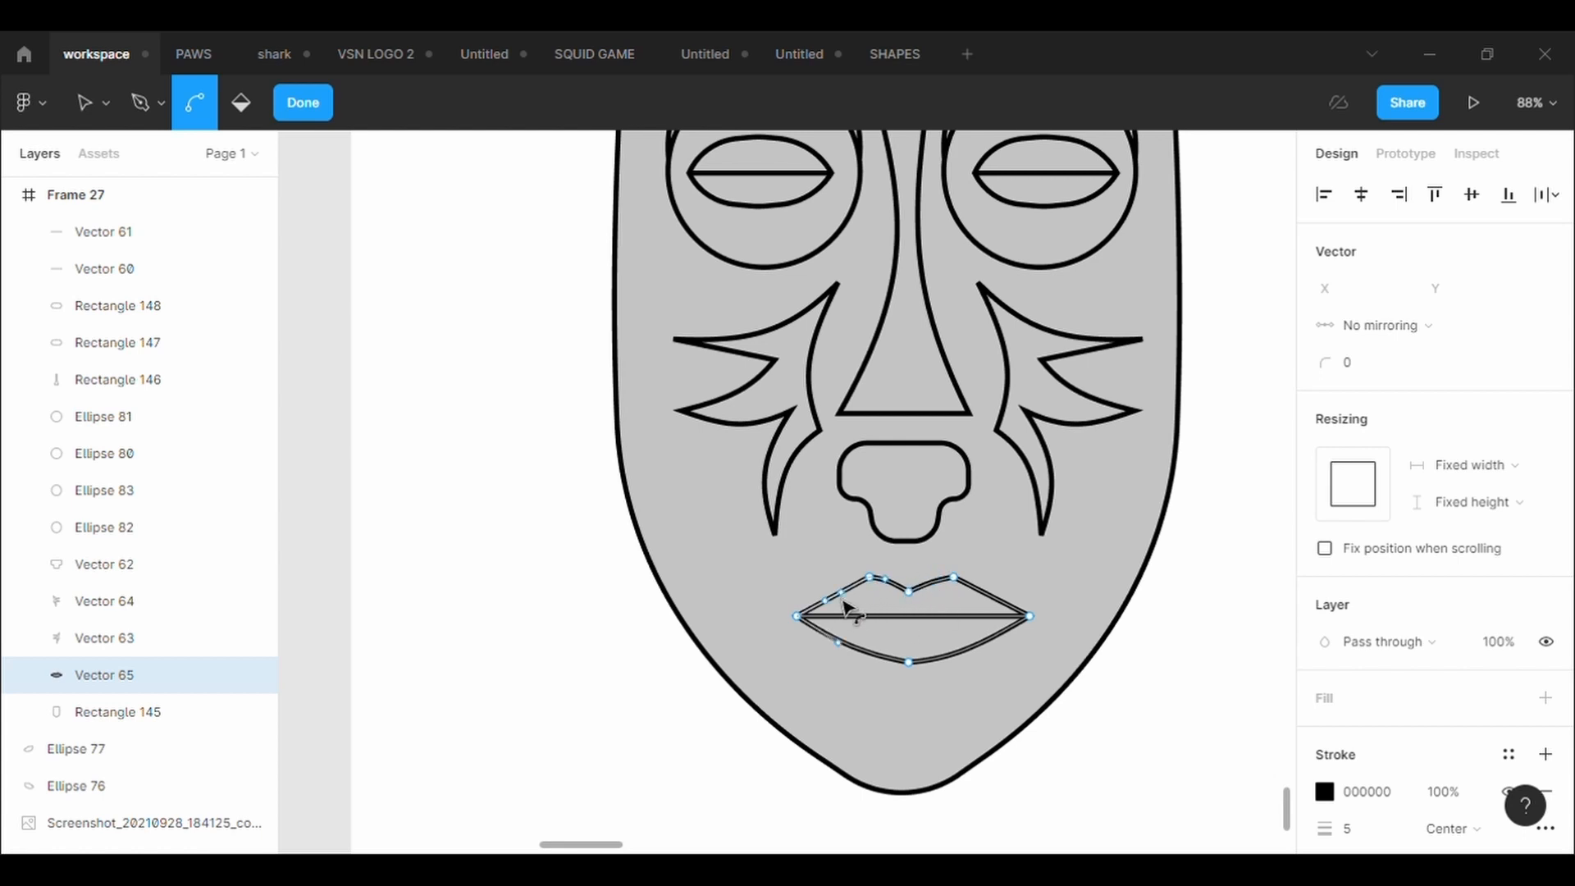
pyautogui.click(994, 599)
pyautogui.press('Escape')
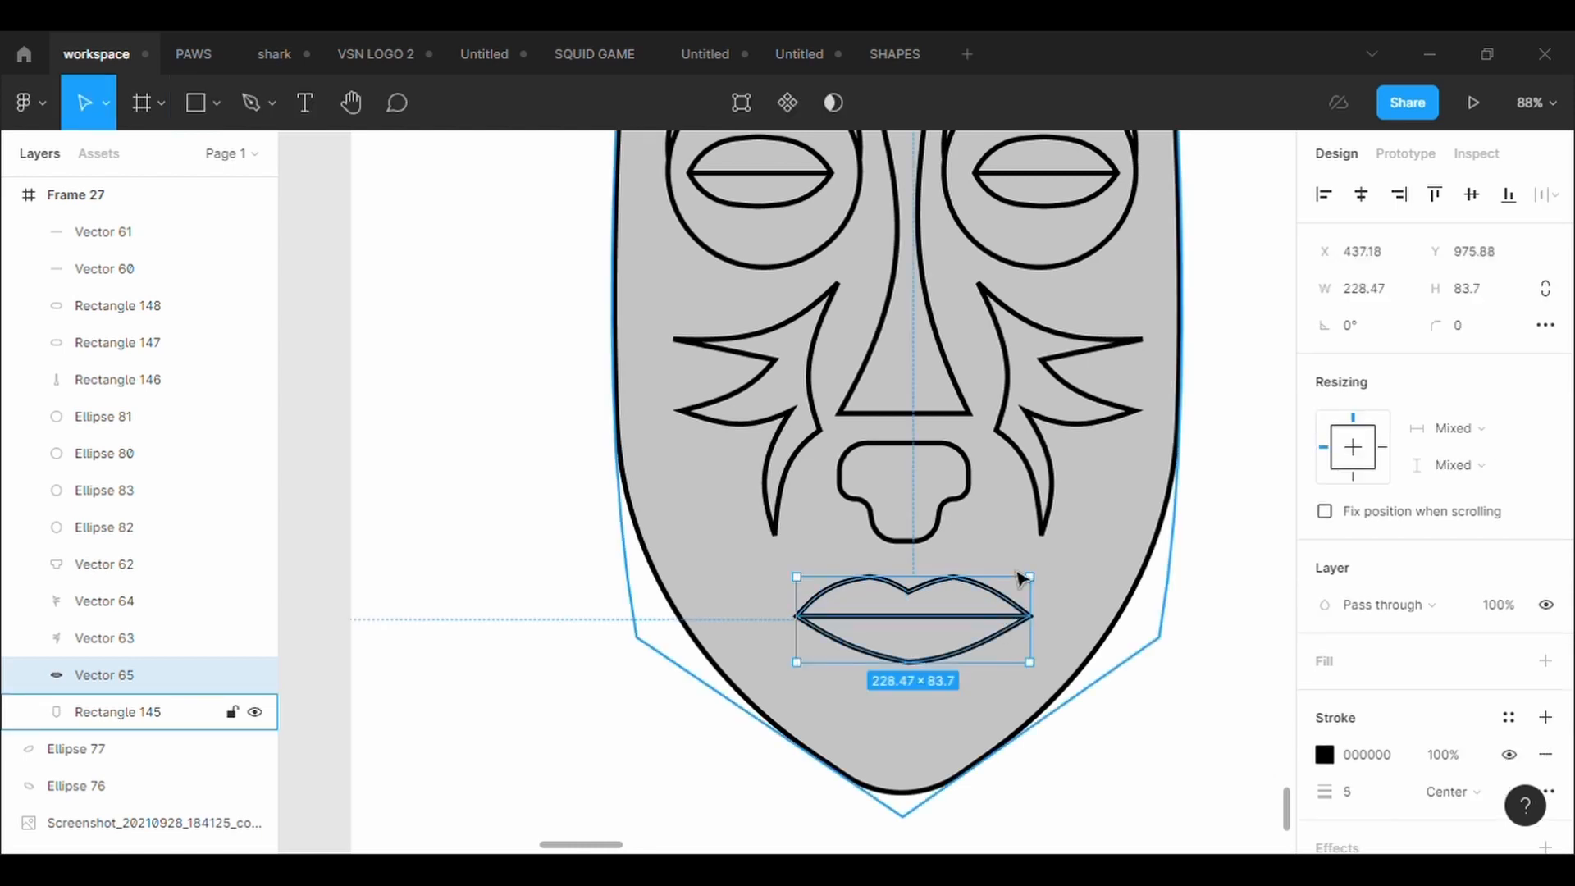
# Set the corner radius of the upper lip's central dip to 1, finish editing and deselect the lips.
pyautogui.click(742, 105)
pyautogui.click(909, 590)
pyautogui.click(1393, 373)
pyautogui.write('1')
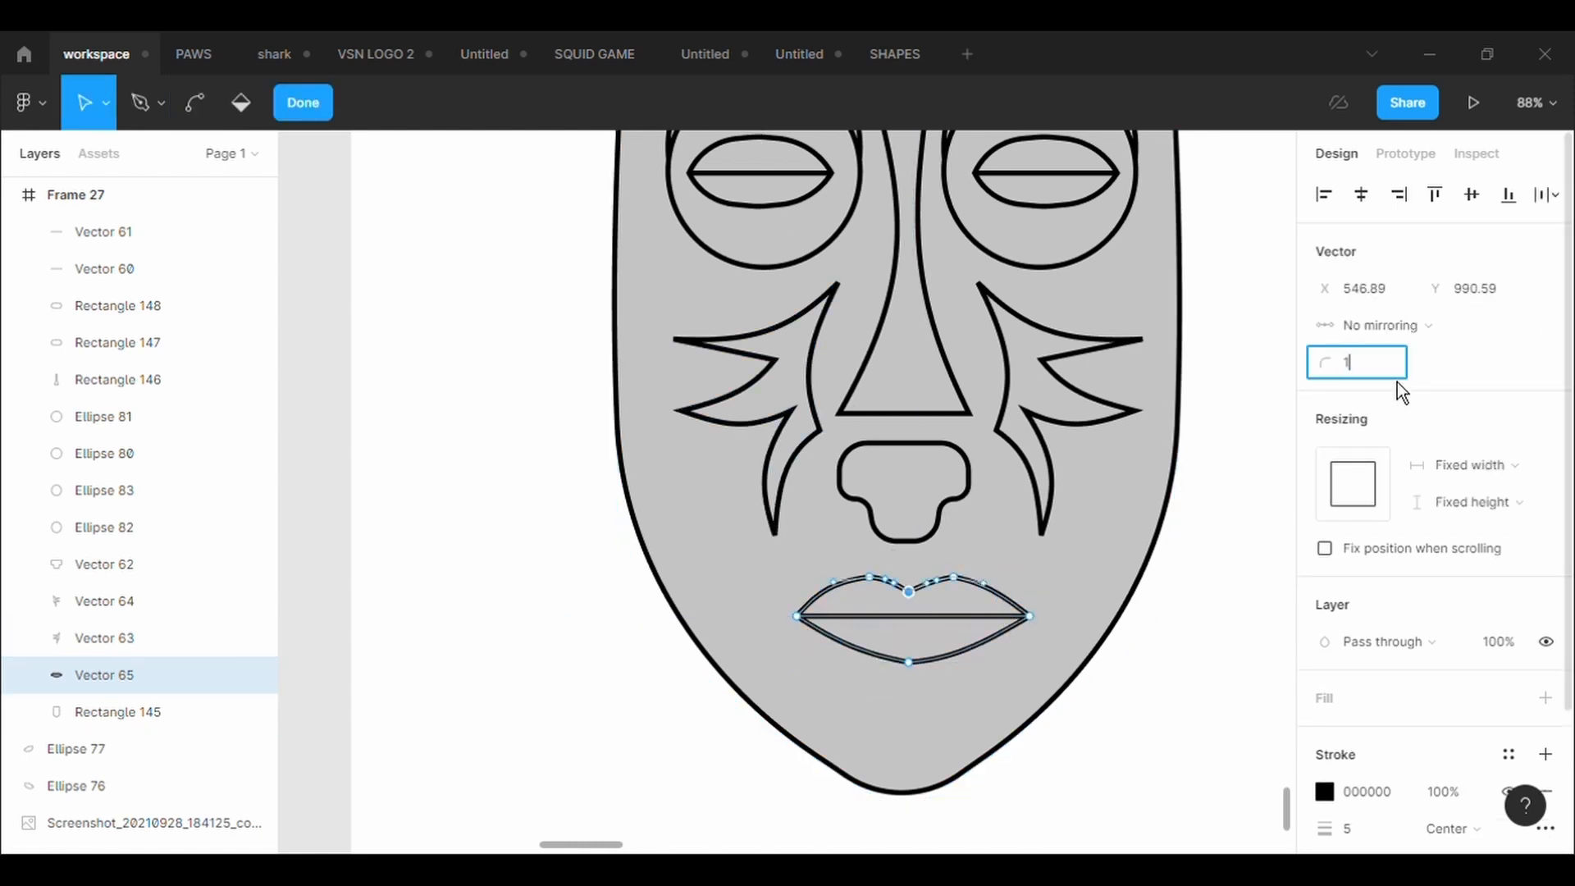
pyautogui.press('Escape')
pyautogui.click(1155, 767)
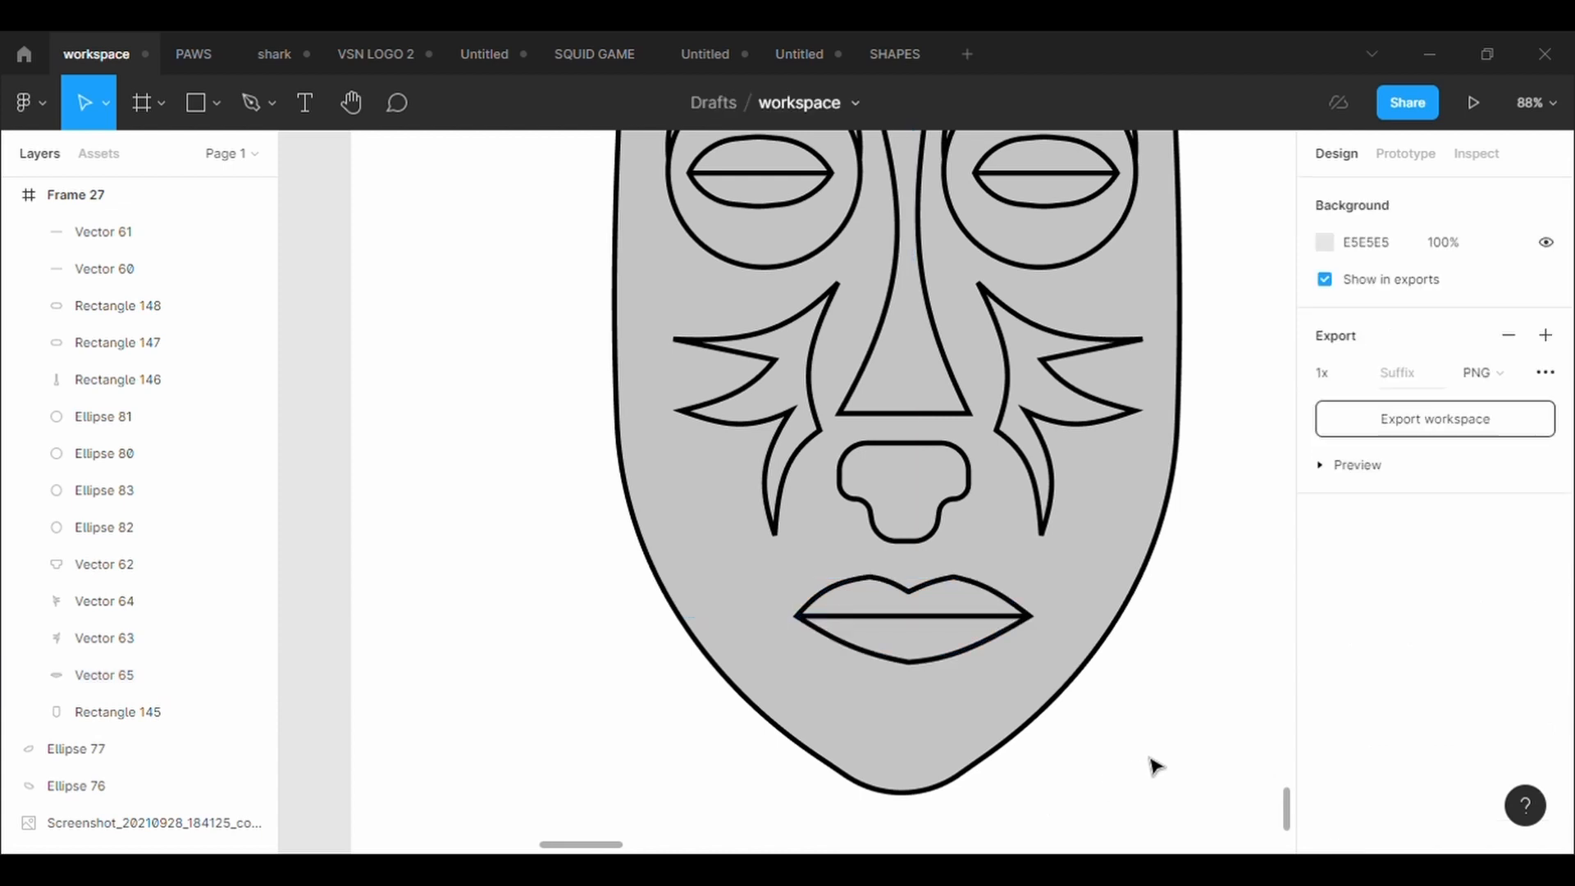
# Move the lips slightly down toward the chin and deselect them.
pyautogui.scroll(-5, 1155, 767)
pyautogui.scroll(3, 1149, 763)
pyautogui.click(1055, 663)
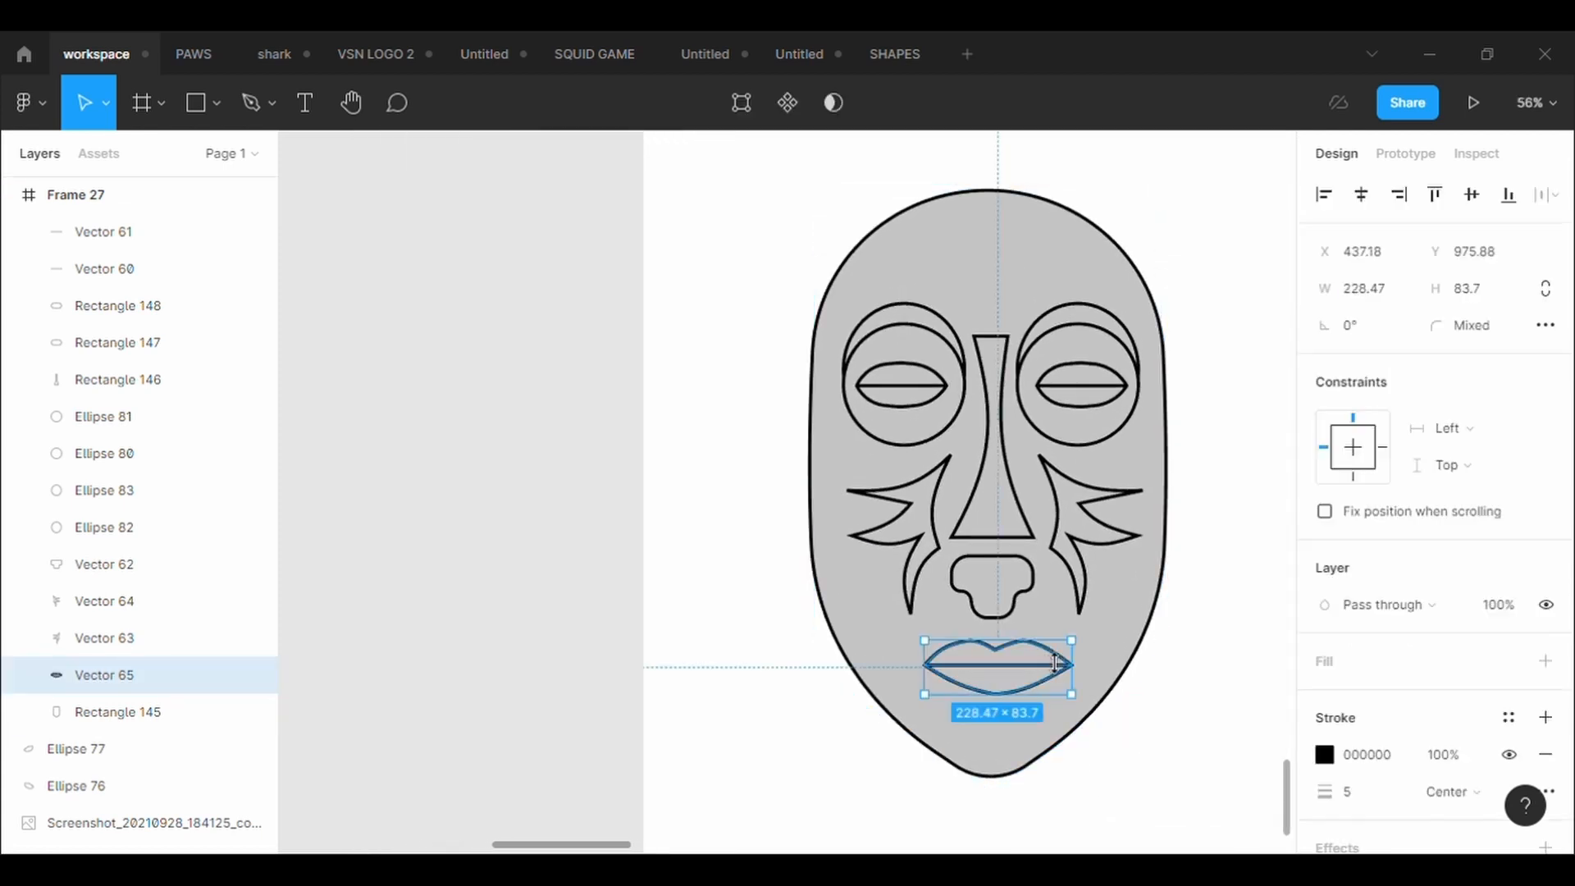
pyautogui.moveTo(1055, 662); pyautogui.dragTo(996, 655)
pyautogui.click(742, 103)
pyautogui.hotkey('ctrl', 'z')
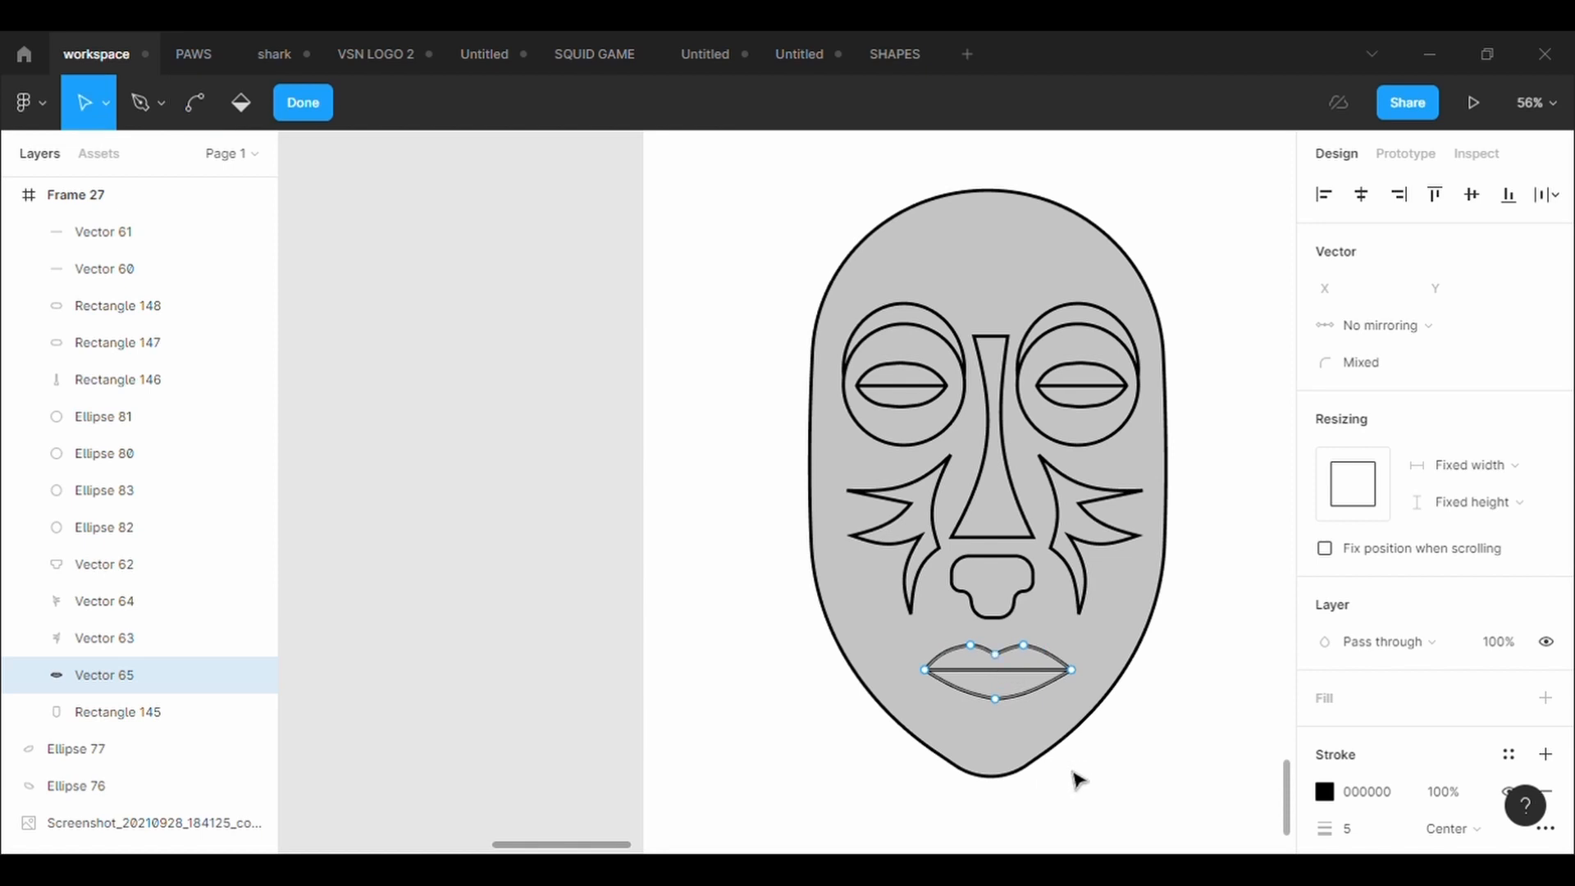
pyautogui.press('Escape')
pyautogui.click(1082, 777)
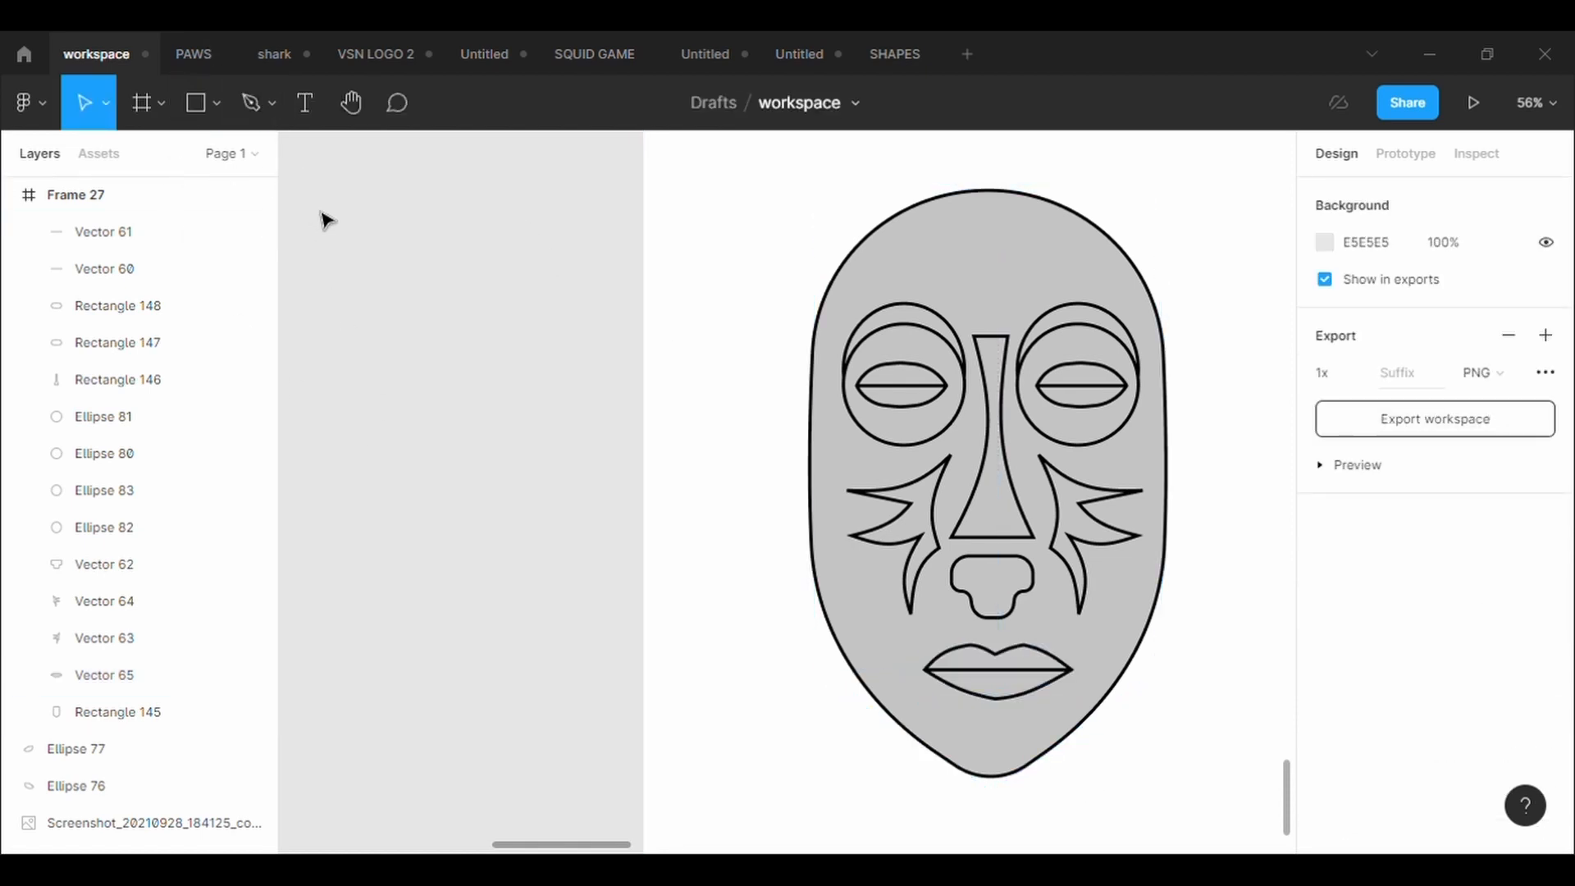
# Draw an ellipse about 129 wide and 88 high on the chin below the lips and set its stroke weight to 5.
pyautogui.click(195, 105)
pyautogui.click(218, 105)
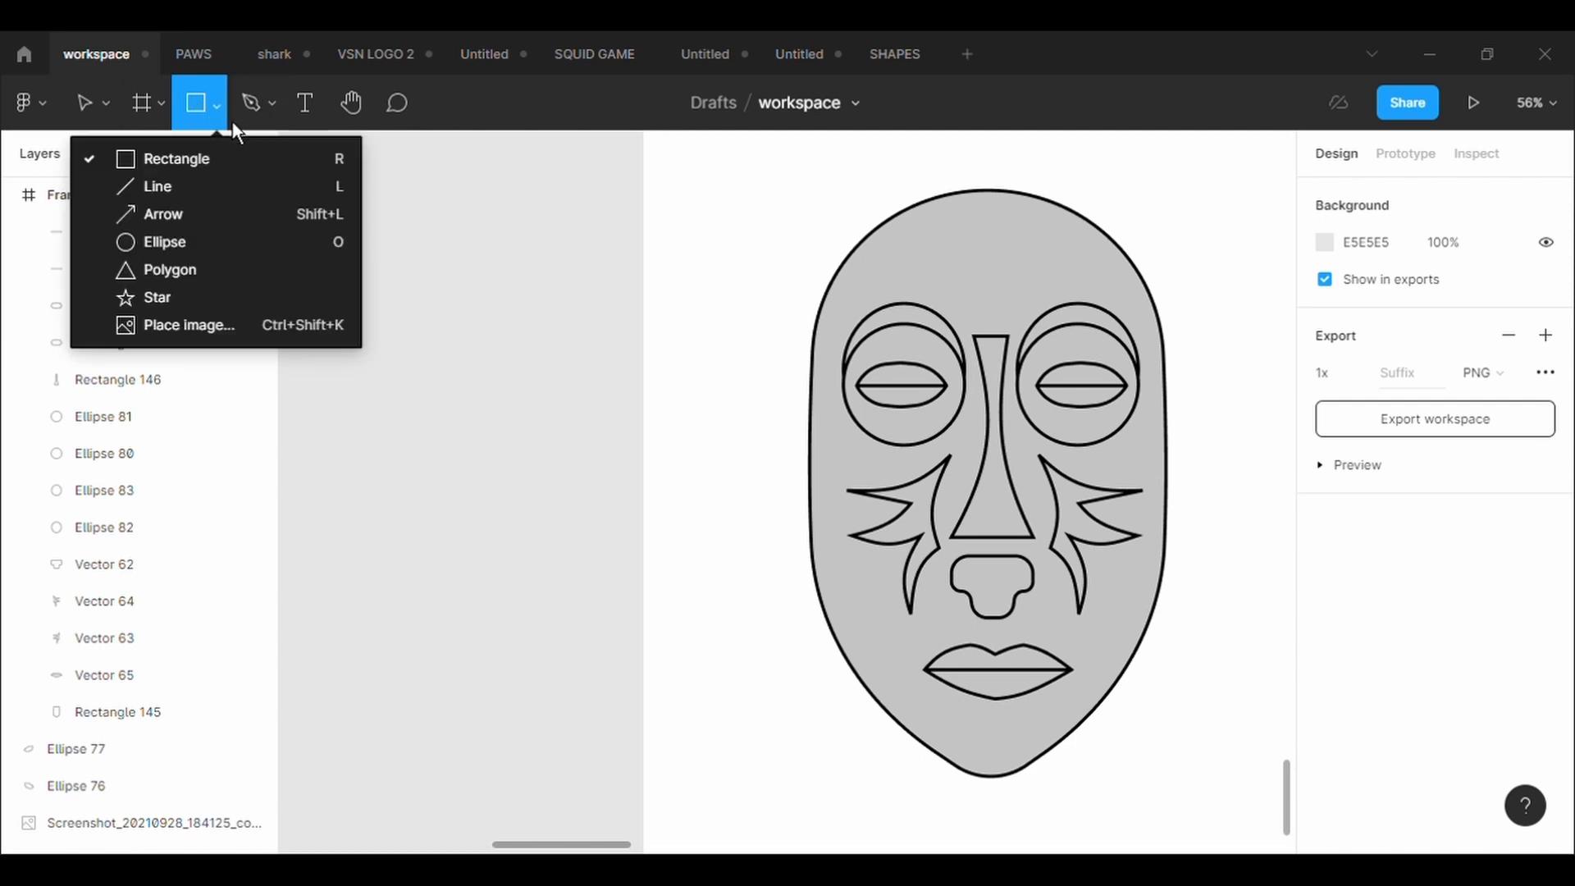
pyautogui.click(236, 246)
pyautogui.moveTo(948, 712); pyautogui.dragTo(1044, 787)
pyautogui.click(1386, 827)
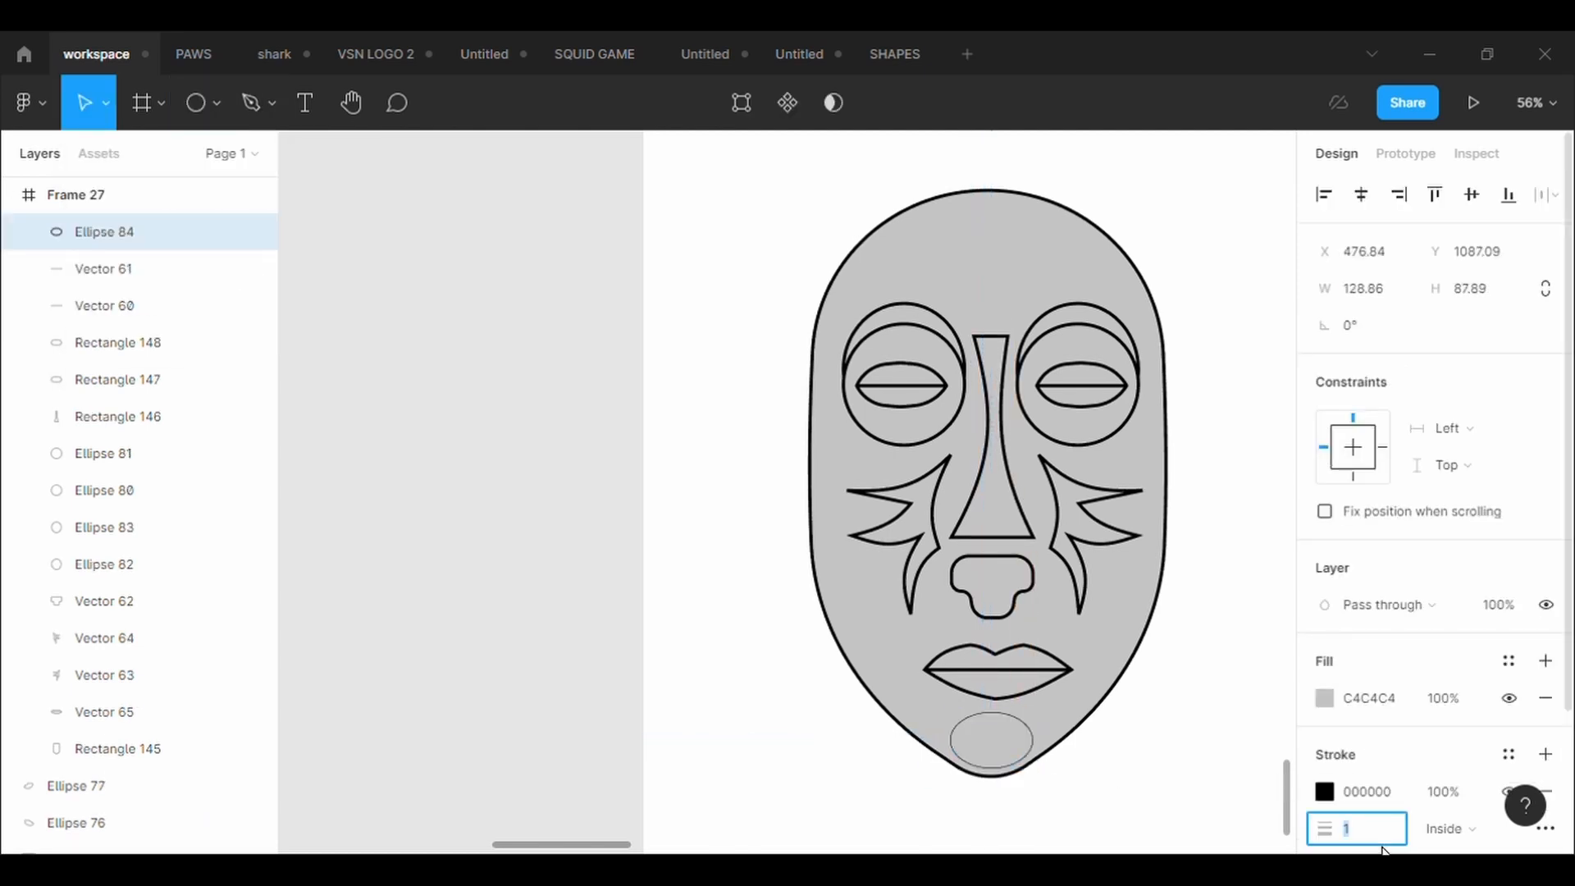
pyautogui.write('5')
pyautogui.press('Return')
pyautogui.scroll(6, 1030, 712)
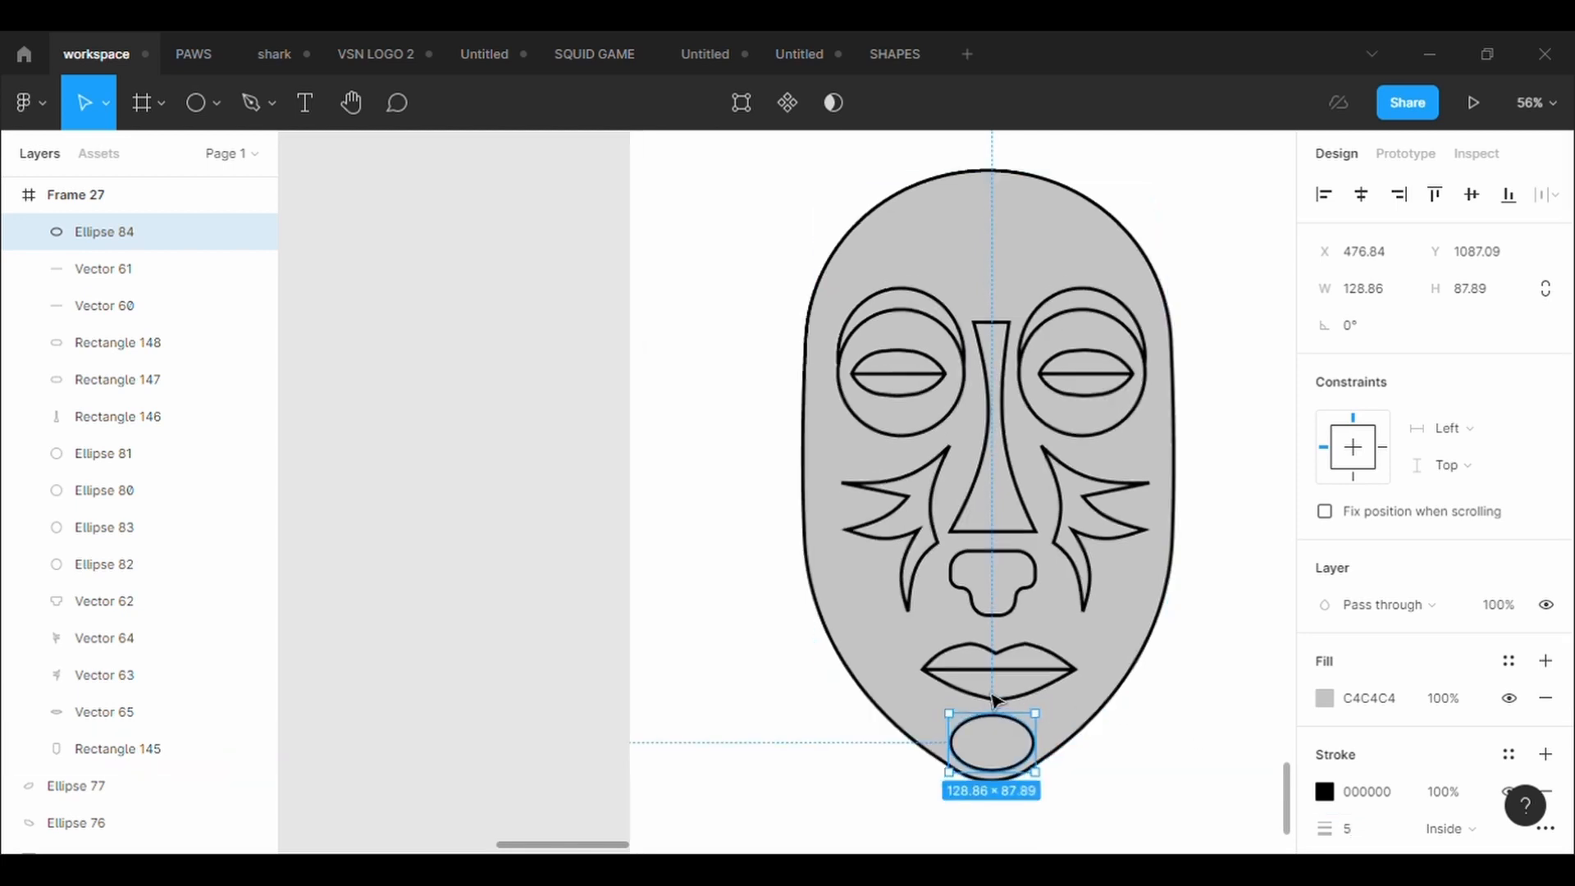
pyautogui.scroll(3, 998, 590)
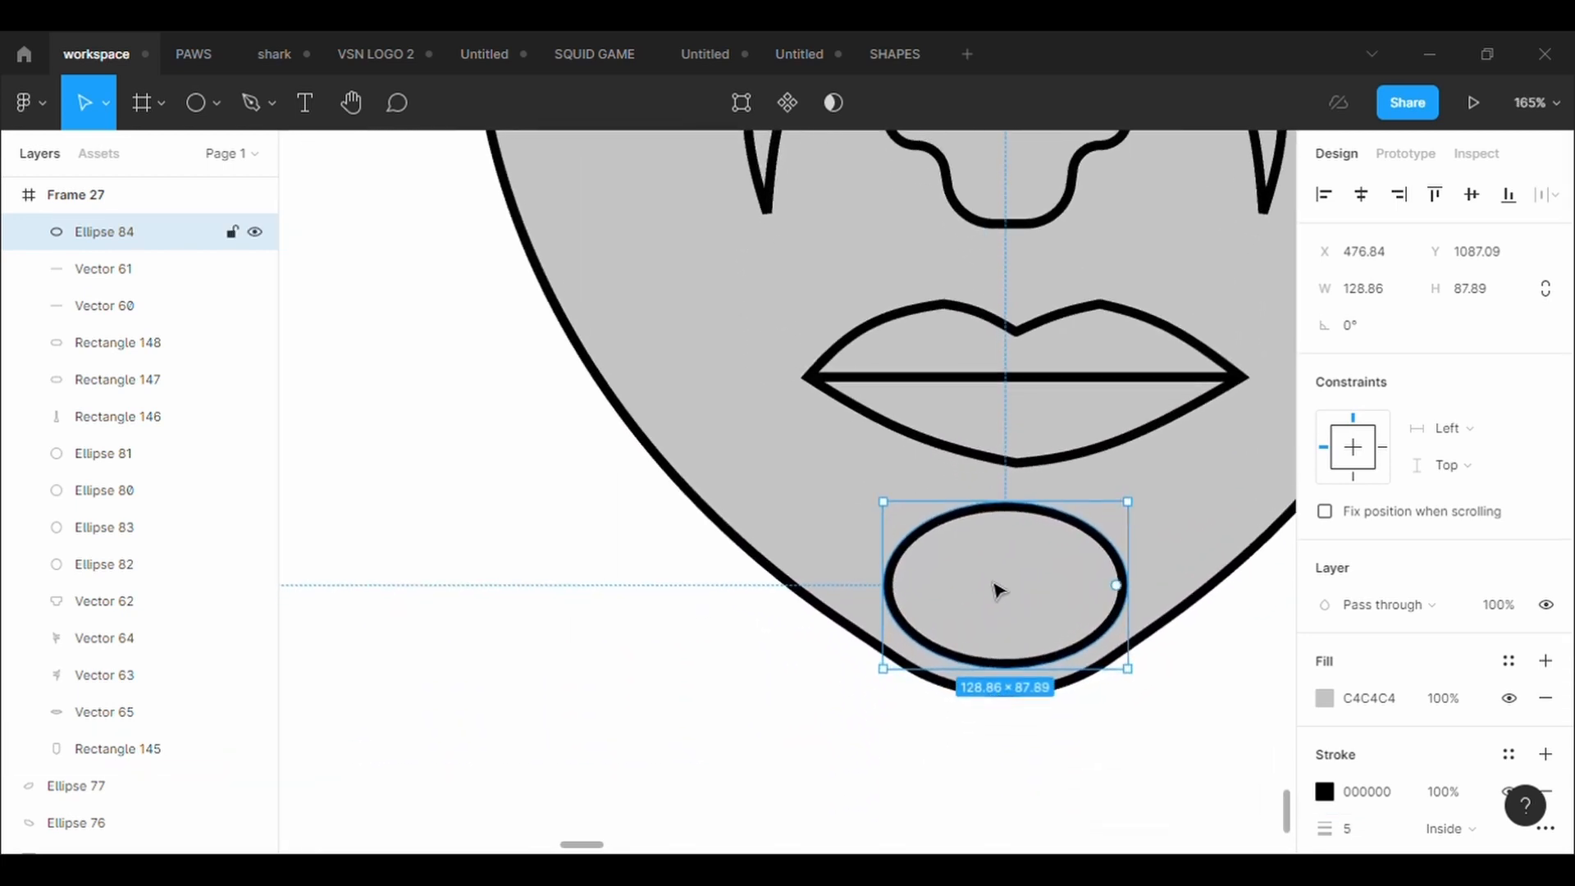
# Cut the chin ellipse down to its upper half and pull its flat base down to a point at the chin's tip.
pyautogui.moveTo(1125, 590); pyautogui.dragTo(899, 602)
pyautogui.moveTo(1037, 568); pyautogui.dragTo(1017, 715)
pyautogui.doubleClick(1005, 607)
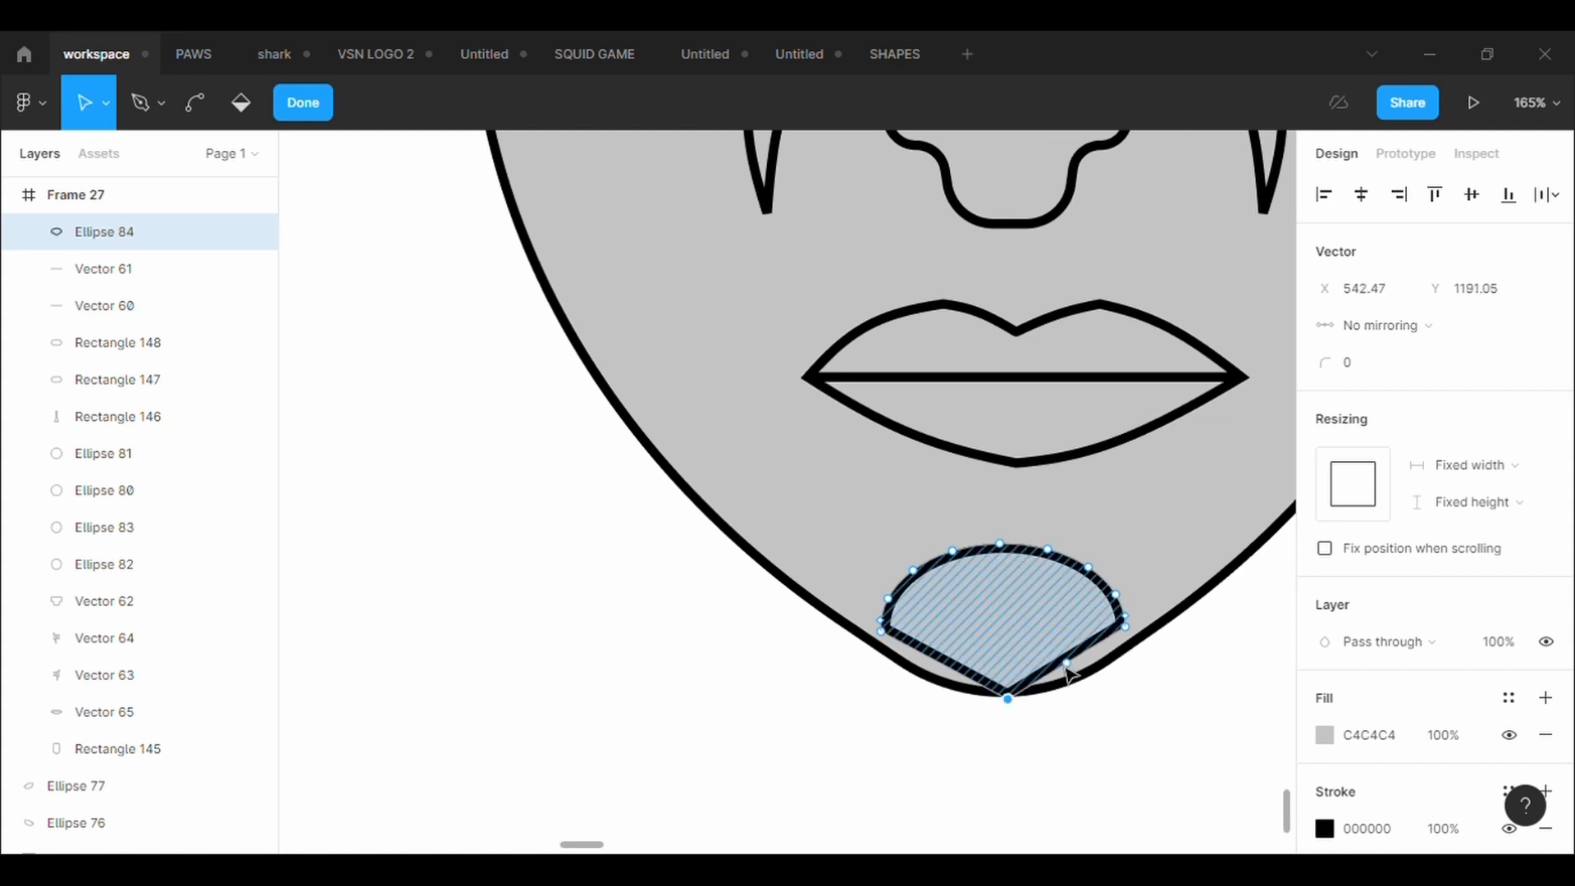
# Pull a new point out of the chin shape's lower right edge toward the jawline and round its corner.
pyautogui.moveTo(1064, 662); pyautogui.dragTo(1108, 697)
pyautogui.click(1390, 376)
pyautogui.press('Return')
# Pull a matching point out of the chin shape's lower left edge, set its corner radius to 500 and shift it slightly outward.
pyautogui.moveTo(947, 671); pyautogui.dragTo(931, 699)
pyautogui.click(1397, 379)
pyautogui.press('BackSpace')
pyautogui.write('500')
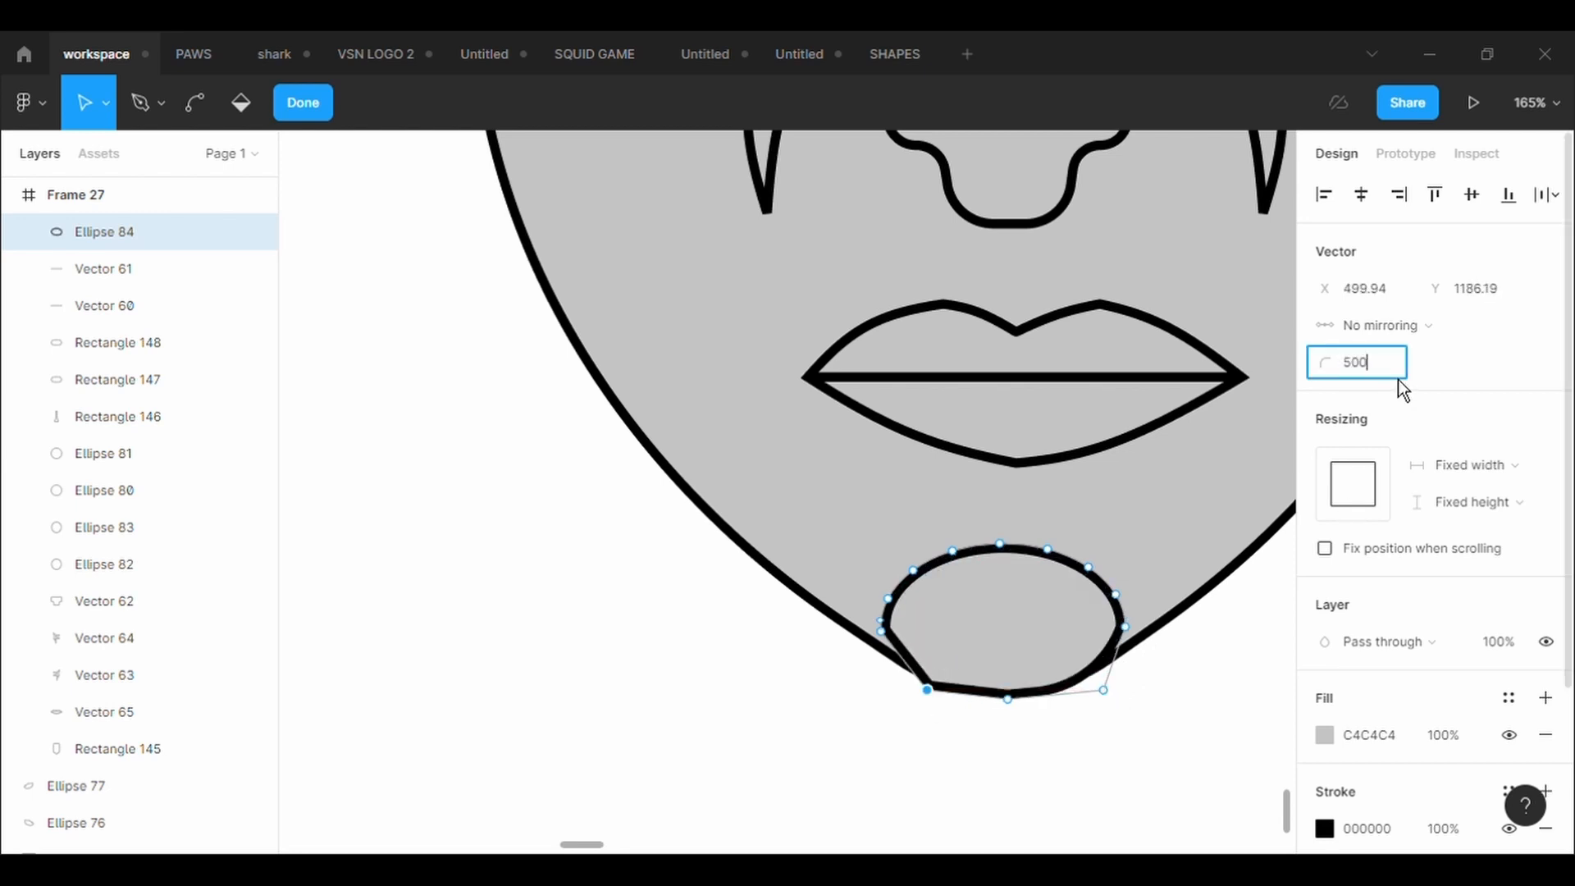
pyautogui.press('Return')
pyautogui.moveTo(928, 691); pyautogui.dragTo(917, 691)
# Move the chin shape's left and right corner points down toward the head outline.
pyautogui.click(880, 628)
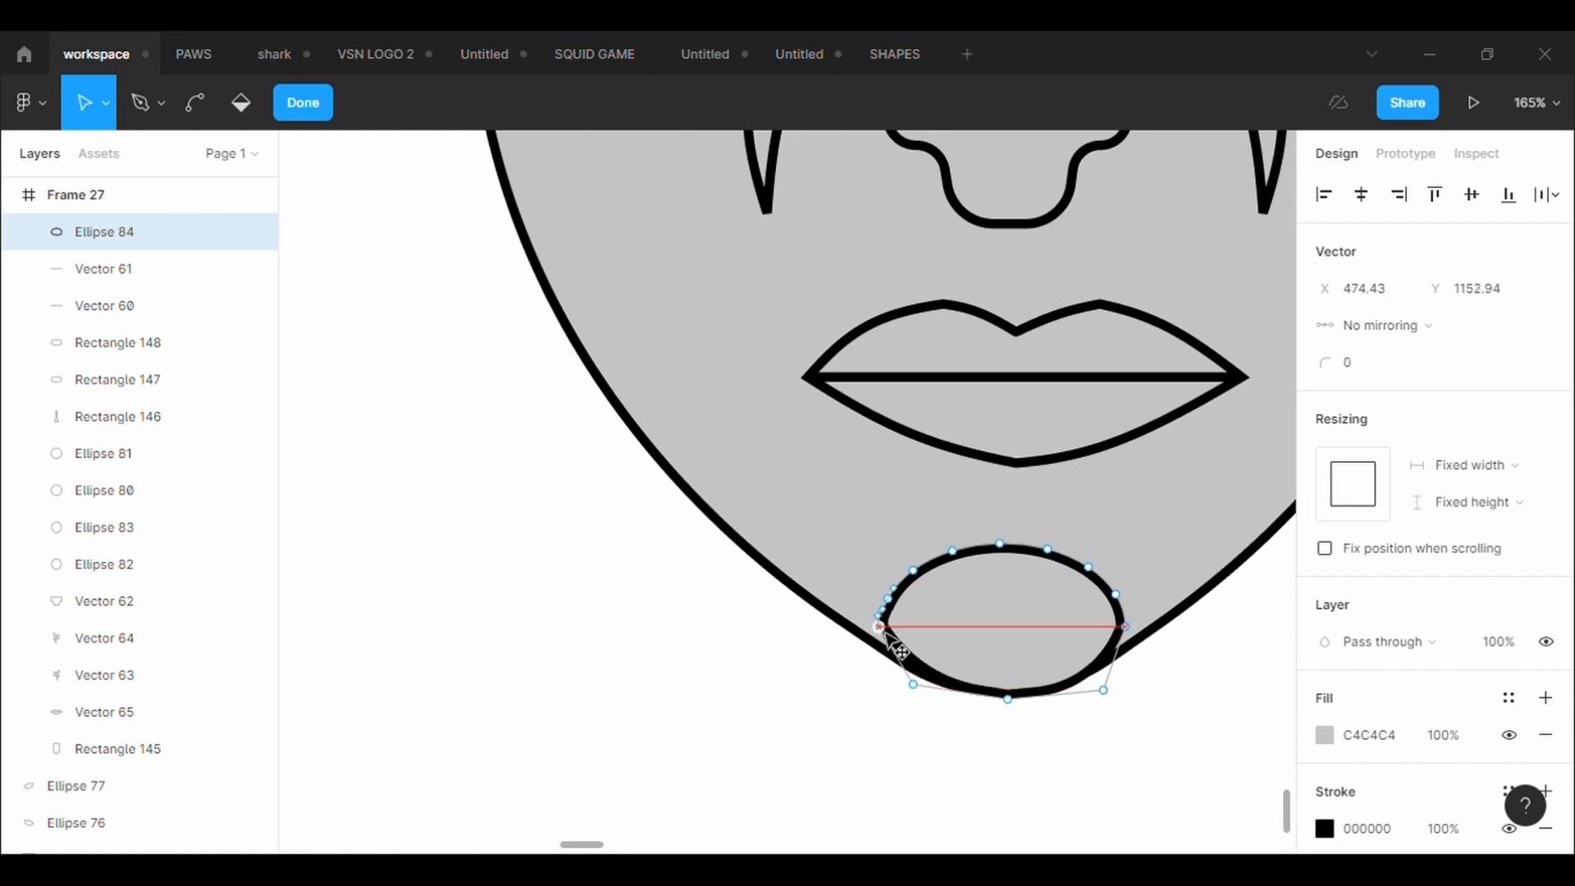
pyautogui.click(913, 690)
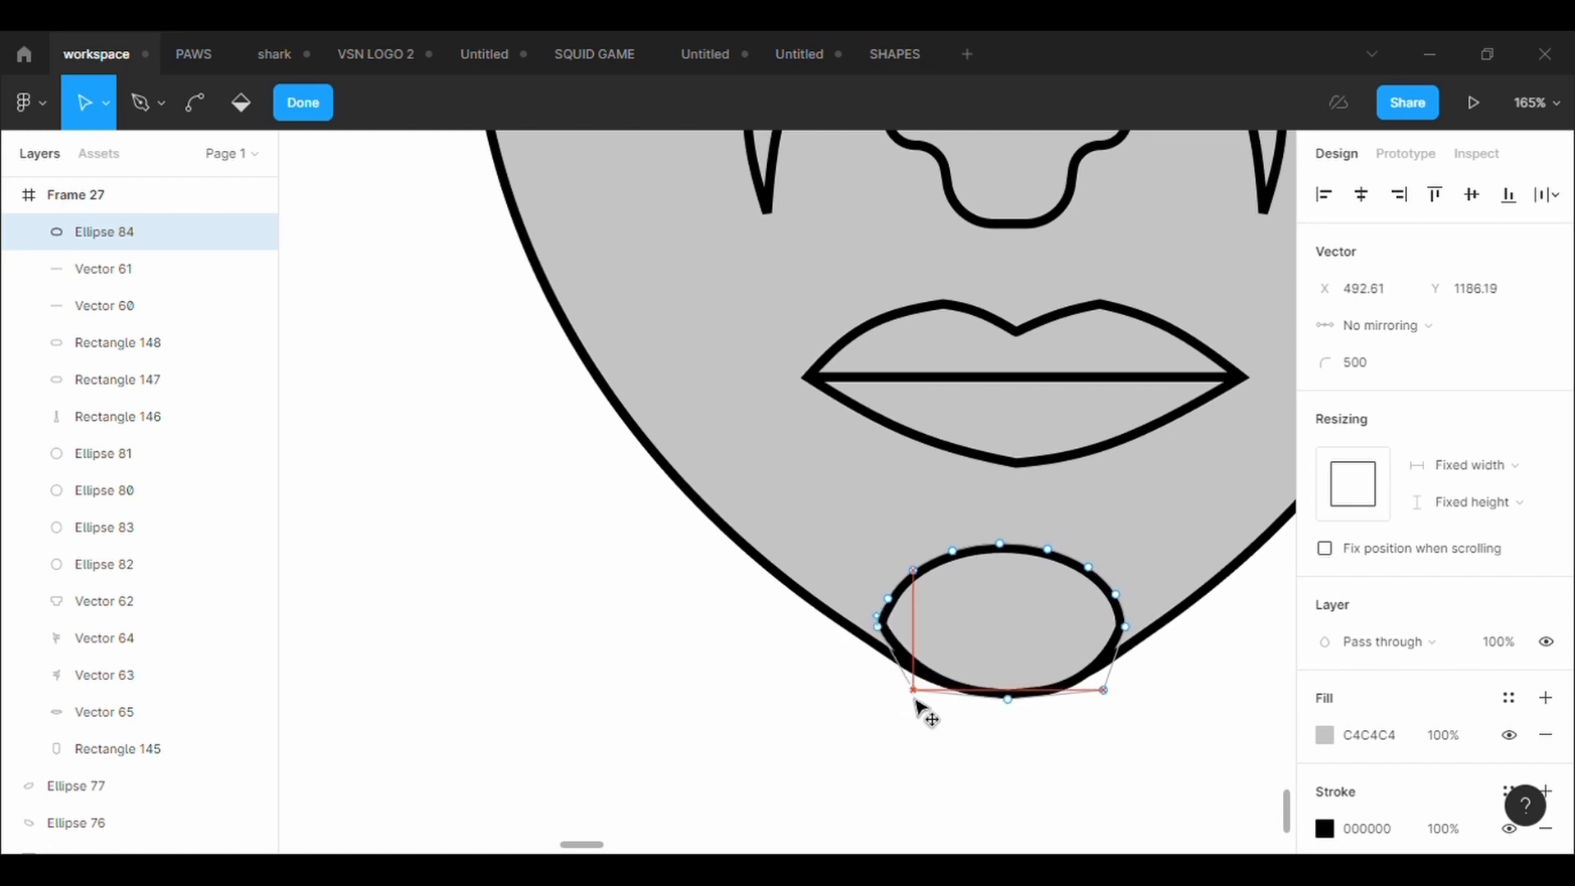
pyautogui.moveTo(888, 629); pyautogui.dragTo(884, 654)
pyautogui.hotkey('ctrl', 'z')
pyautogui.click(878, 628)
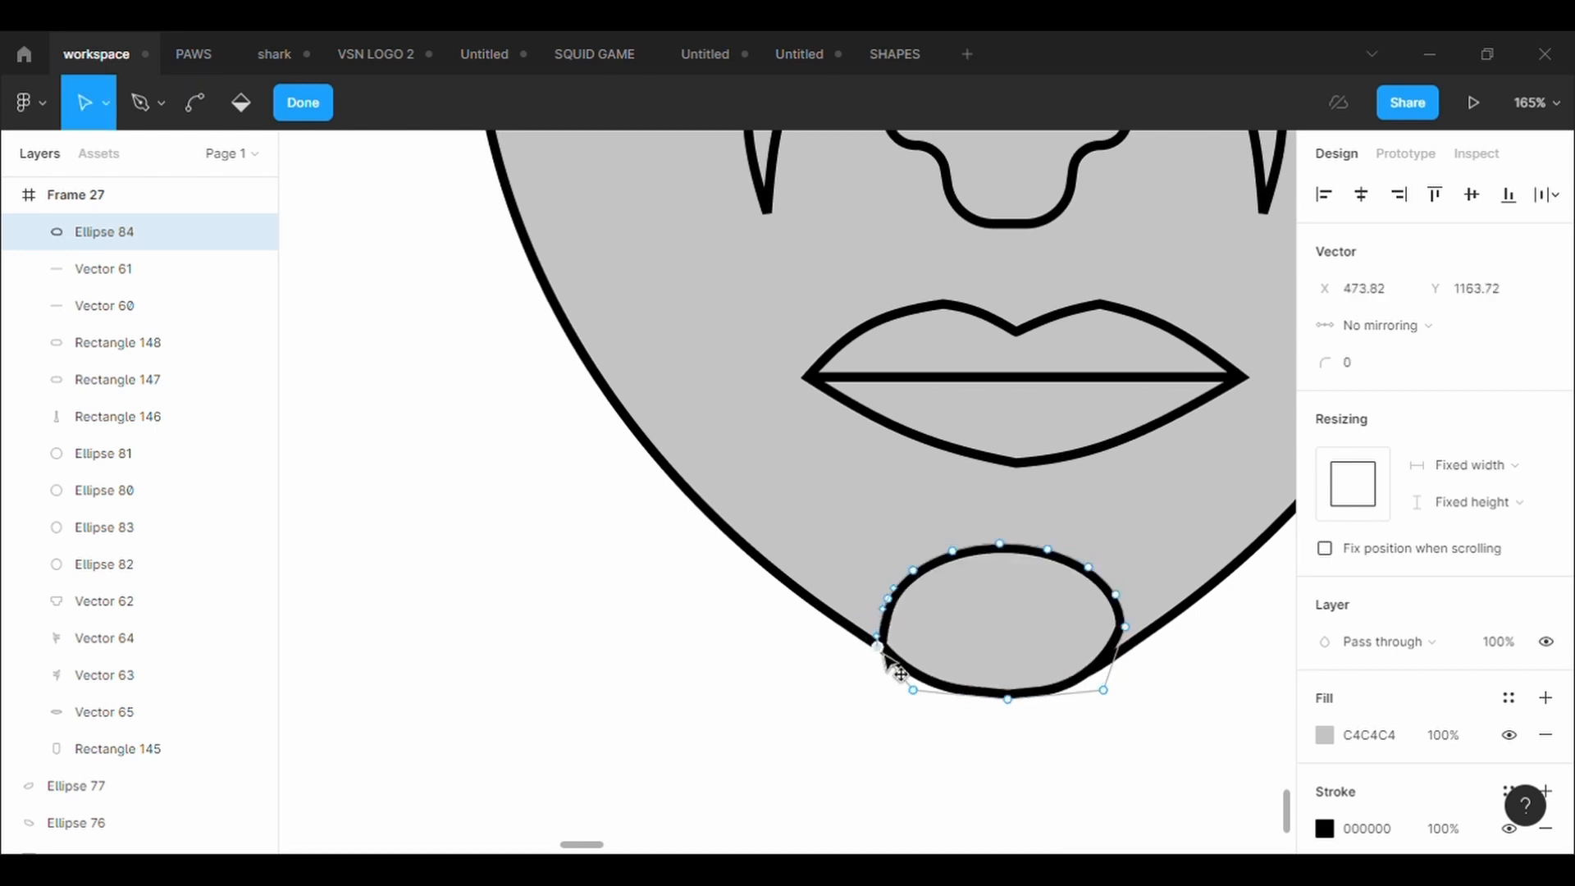
pyautogui.moveTo(1124, 627); pyautogui.dragTo(1133, 639)
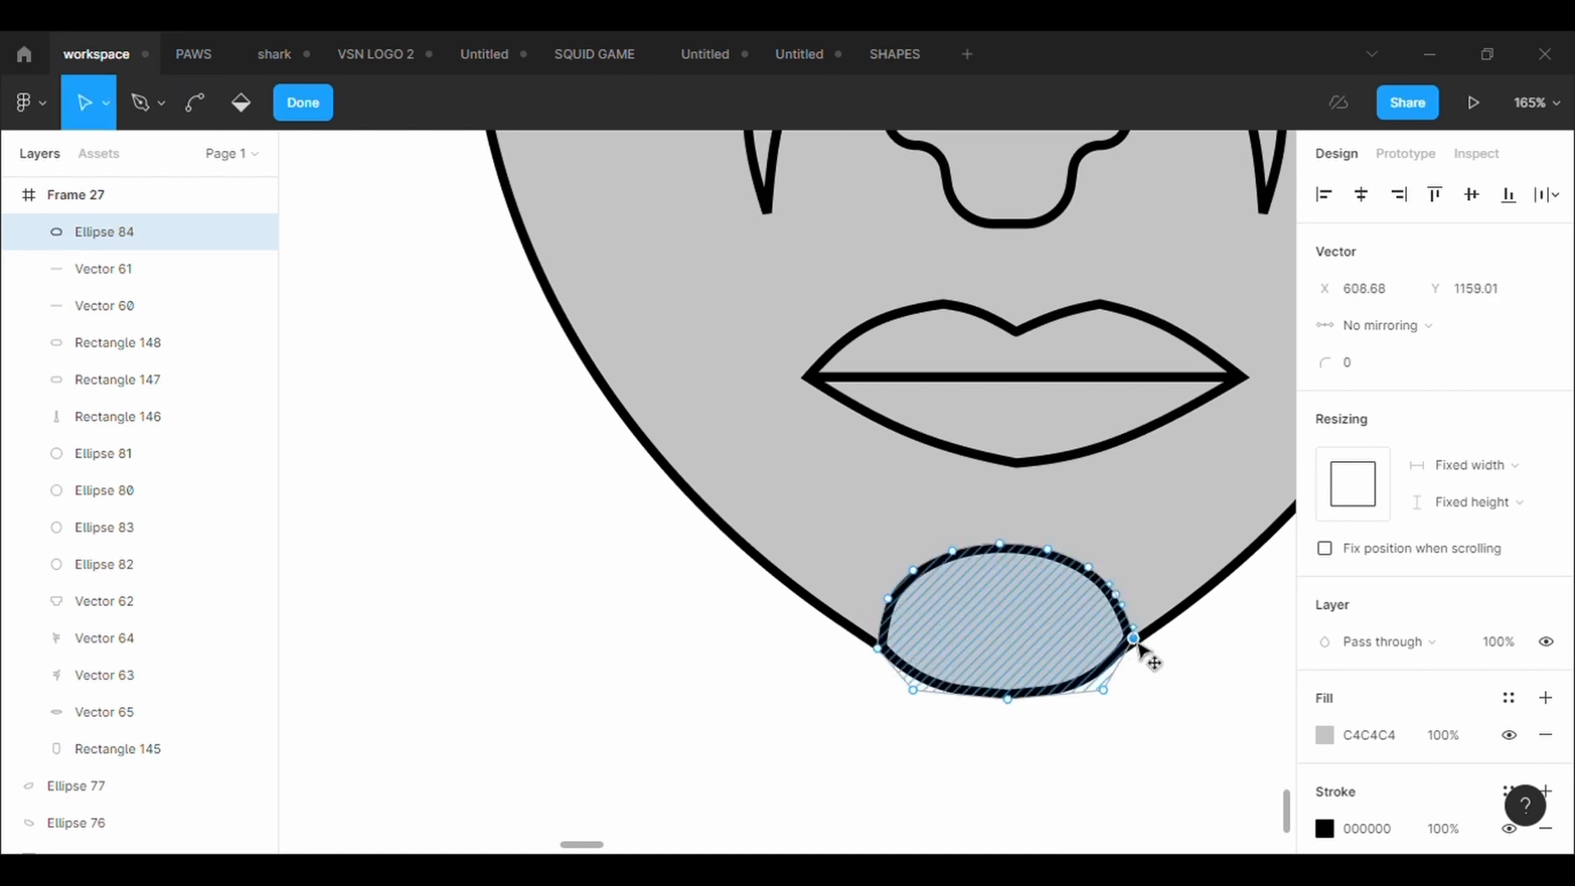
pyautogui.click(1110, 694)
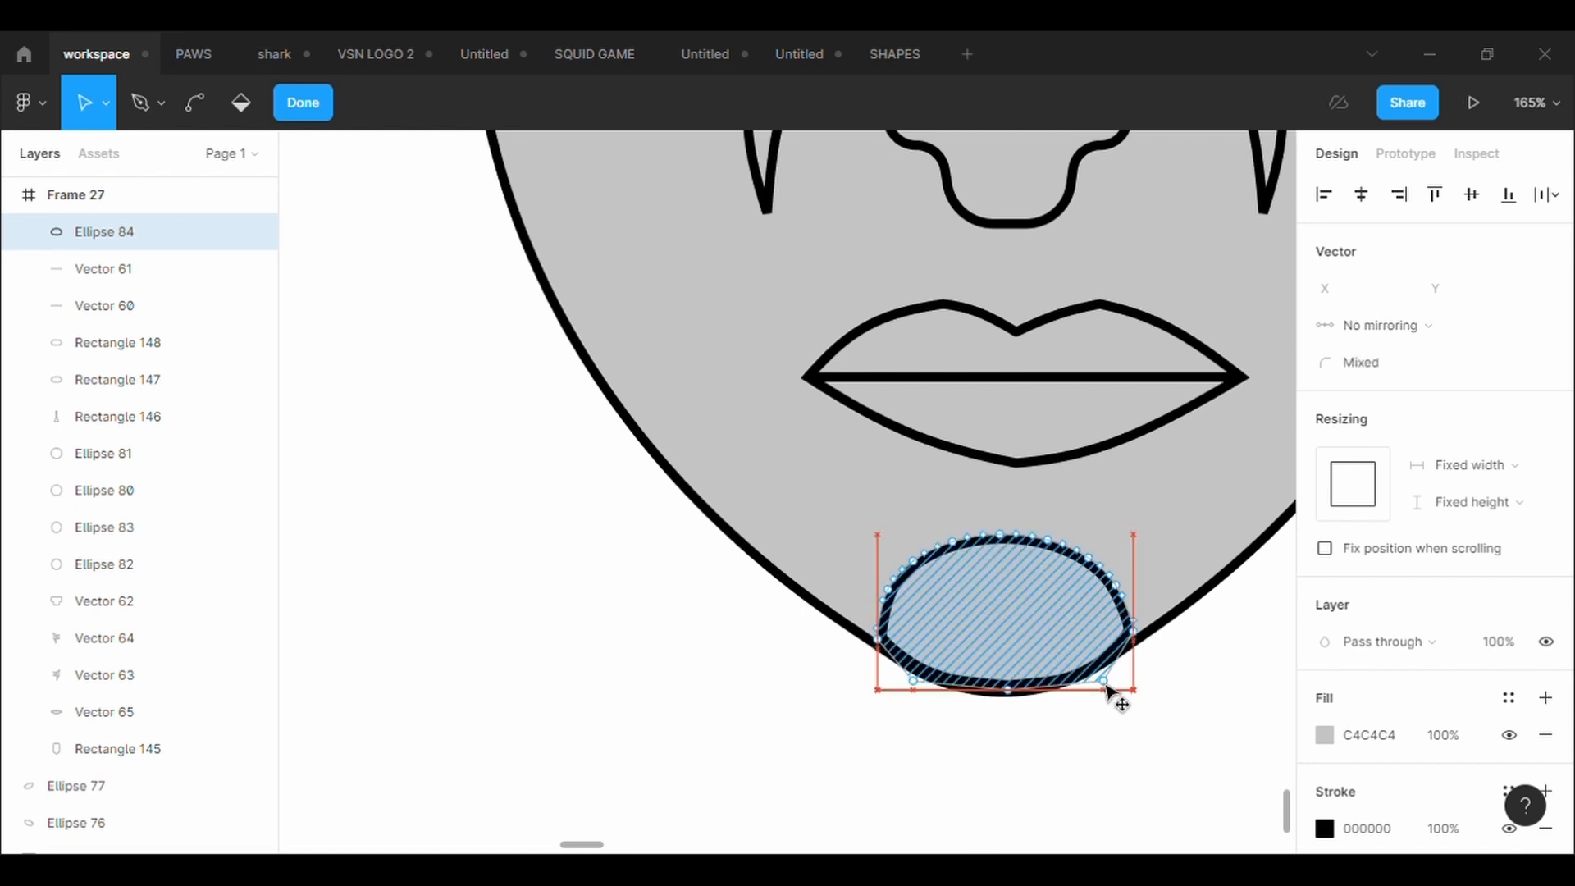
# Finish editing the points, nudge the chin shape slightly into place on the chin and reopen it for point editing.
pyautogui.press('Escape')
pyautogui.doubleClick(1026, 633)
pyautogui.press('Return')
pyautogui.moveTo(1026, 622); pyautogui.dragTo(1028, 636)
pyautogui.press('Return')
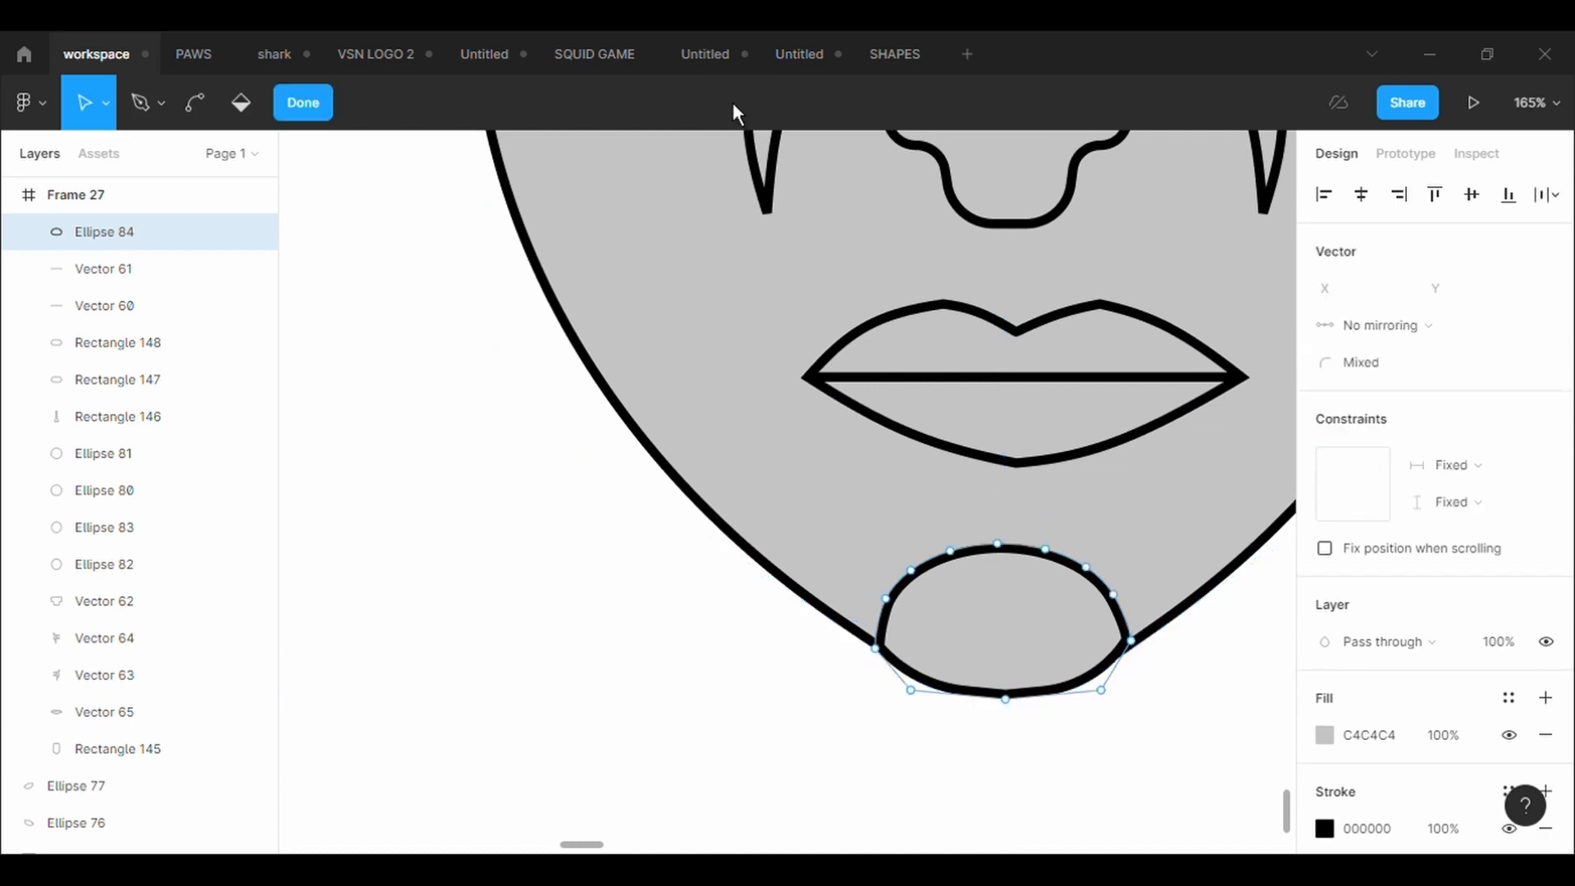
# Lower the chin shape's right corner onto the jawline, set the bottom point's corner radius to 100, finish editing and deselect it.
pyautogui.moveTo(1132, 643); pyautogui.dragTo(1137, 654)
pyautogui.click(1005, 699)
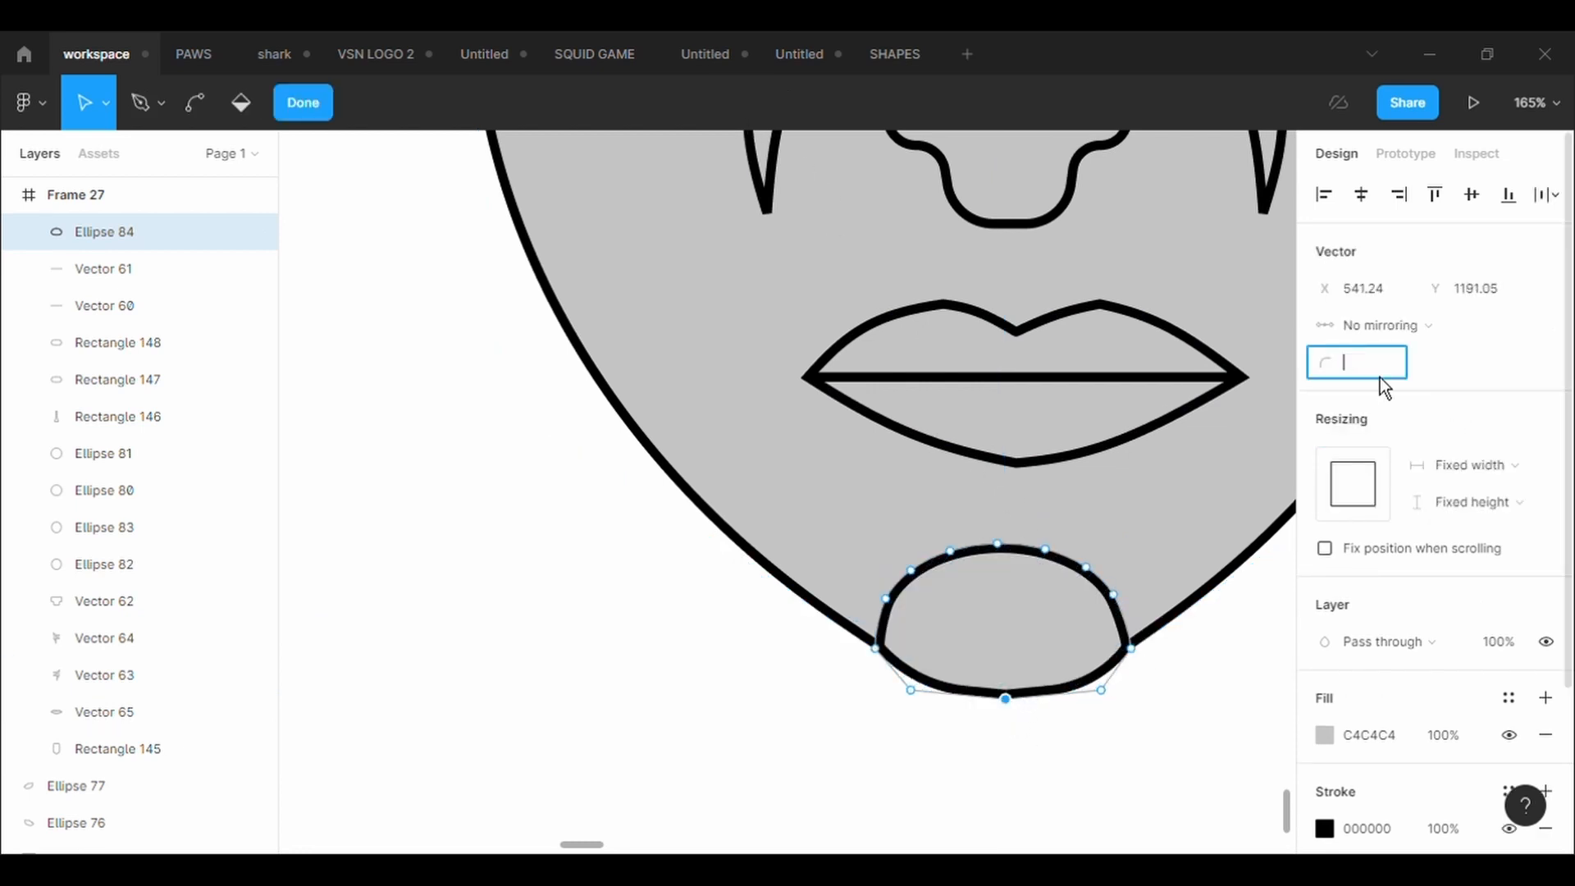
pyautogui.write('100')
pyautogui.press('Return')
pyautogui.press('Escape')
pyautogui.scroll(-2, 1175, 774)
pyautogui.scroll(-2, 1175, 774)
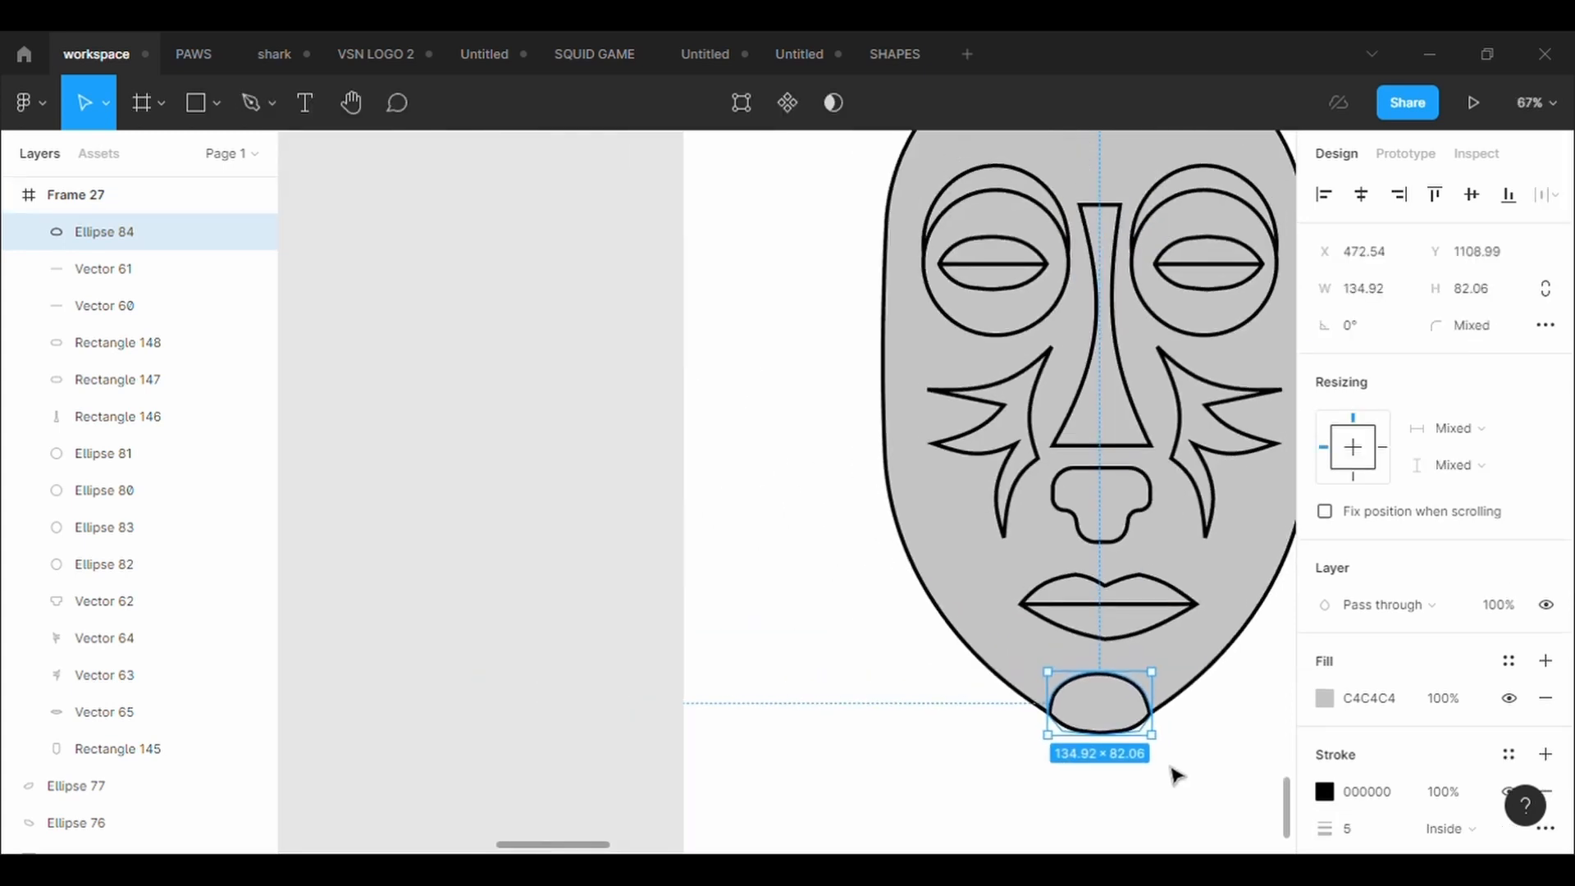
pyautogui.click(1178, 771)
# Draw an ear ellipse about 129 wide and 153 high over the head's left edge at eye level with a stroke weight of 5.
pyautogui.scroll(-2, 1222, 771)
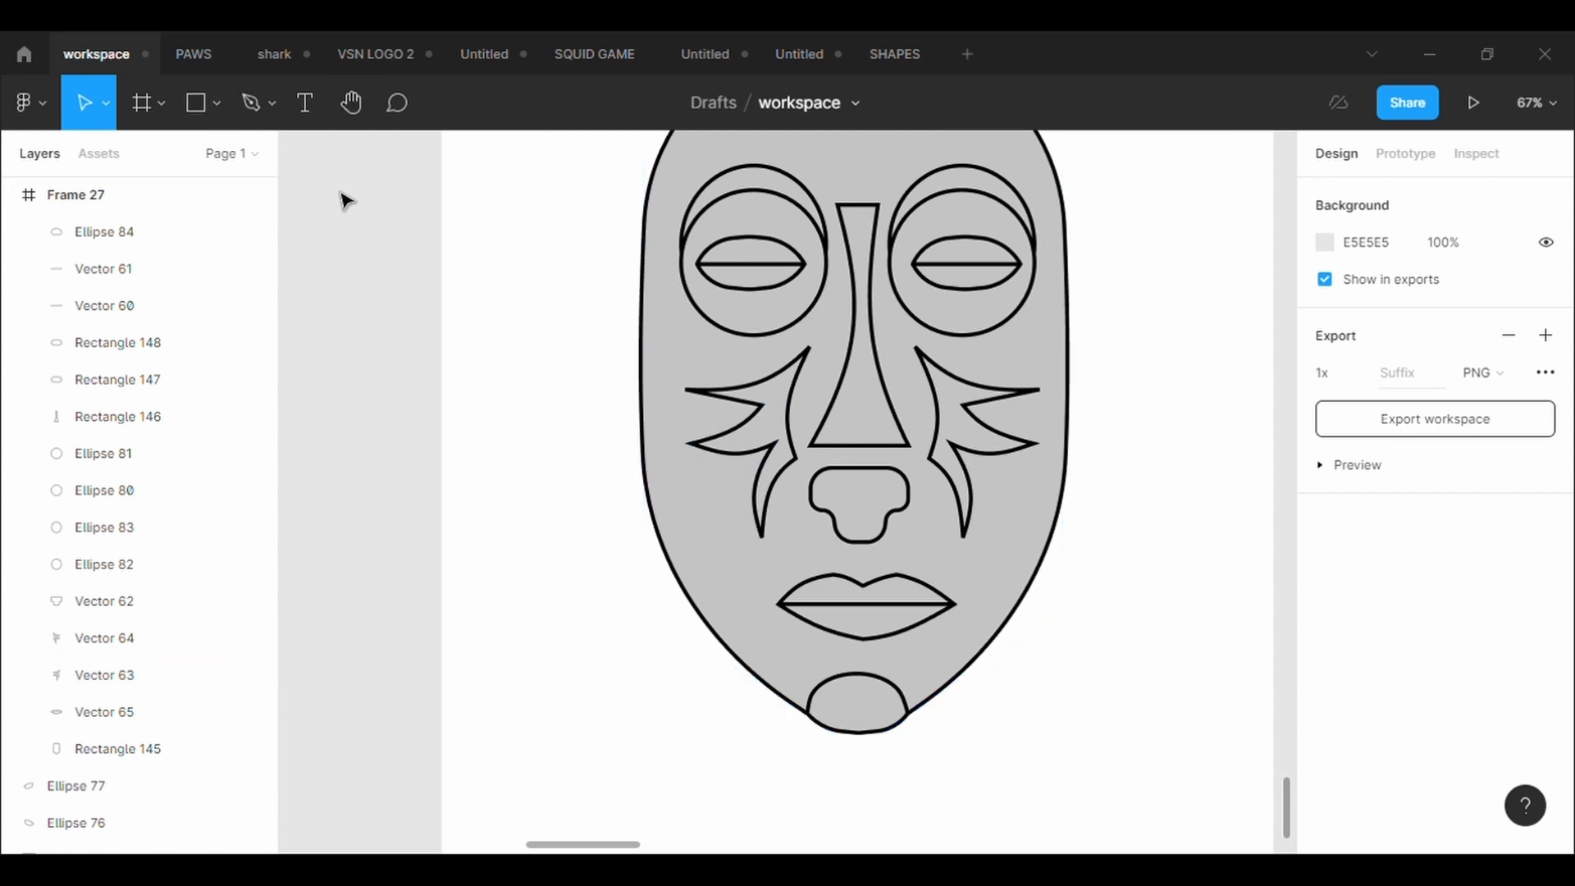
pyautogui.click(217, 102)
pyautogui.click(229, 244)
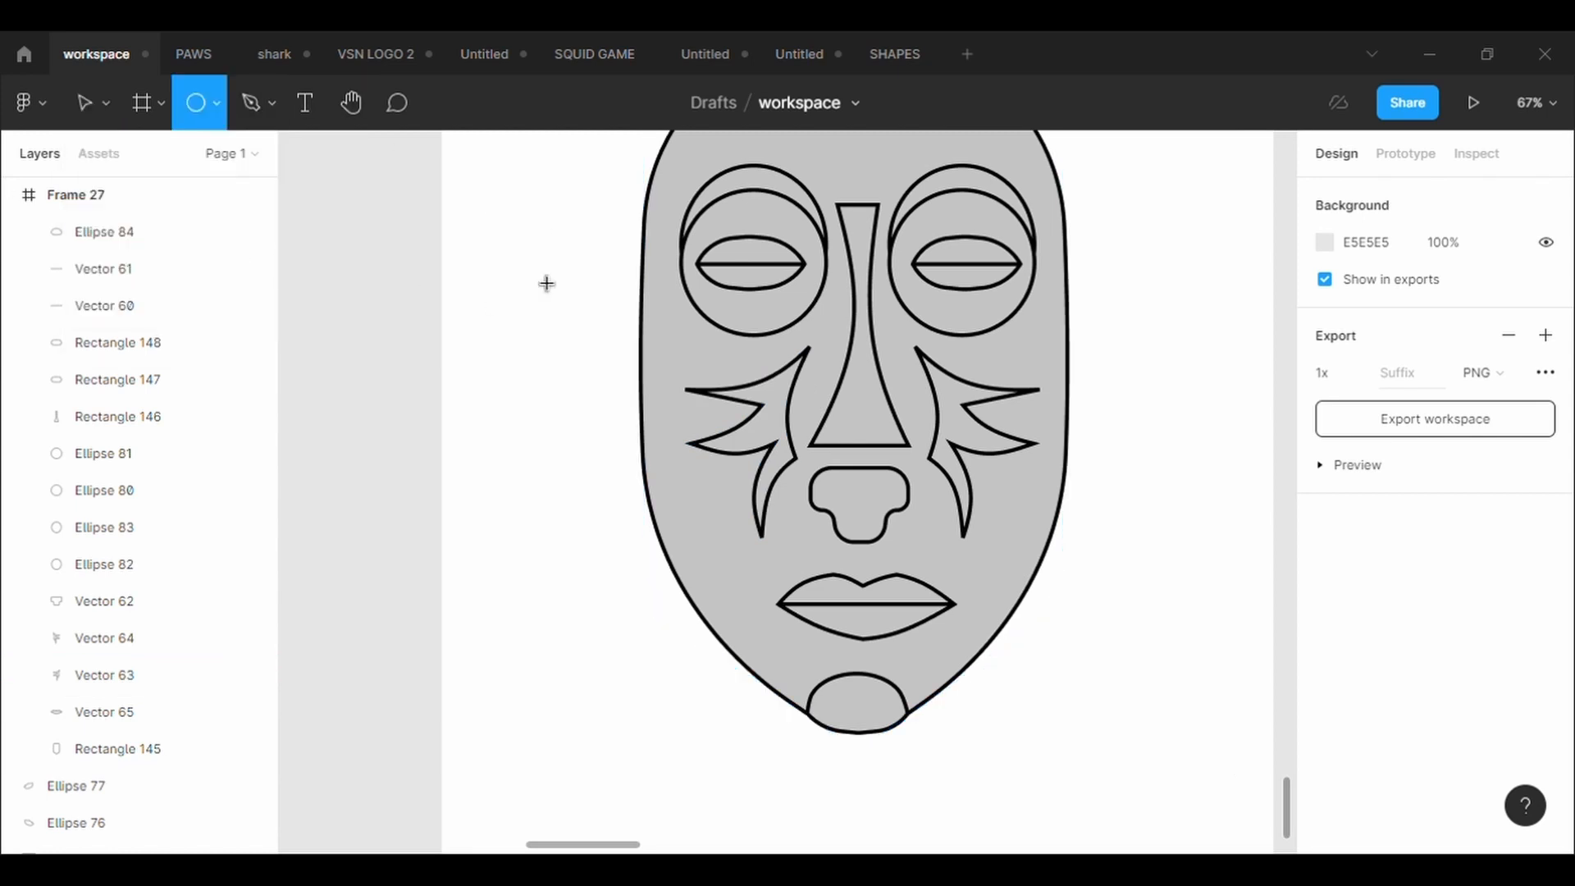
pyautogui.moveTo(579, 207)
pyautogui.mouseDown()
pyautogui.moveTo(643, 311)
pyautogui.moveTo(679, 325)
pyautogui.mouseUp()
pyautogui.click(1394, 771)
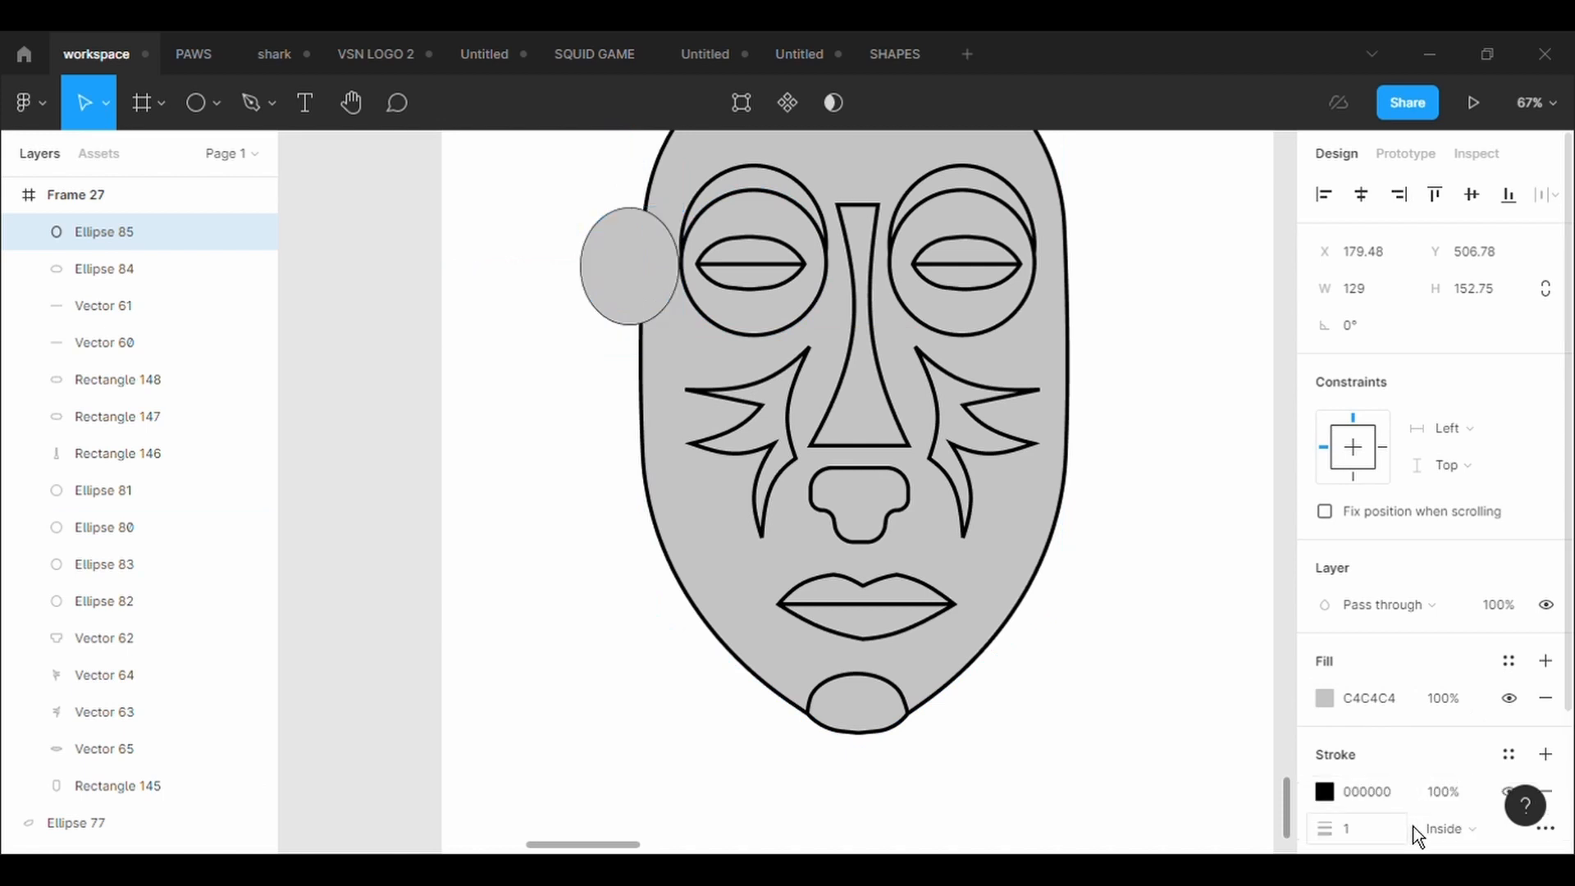
pyautogui.click(1404, 834)
pyautogui.write('5')
pyautogui.press('Return')
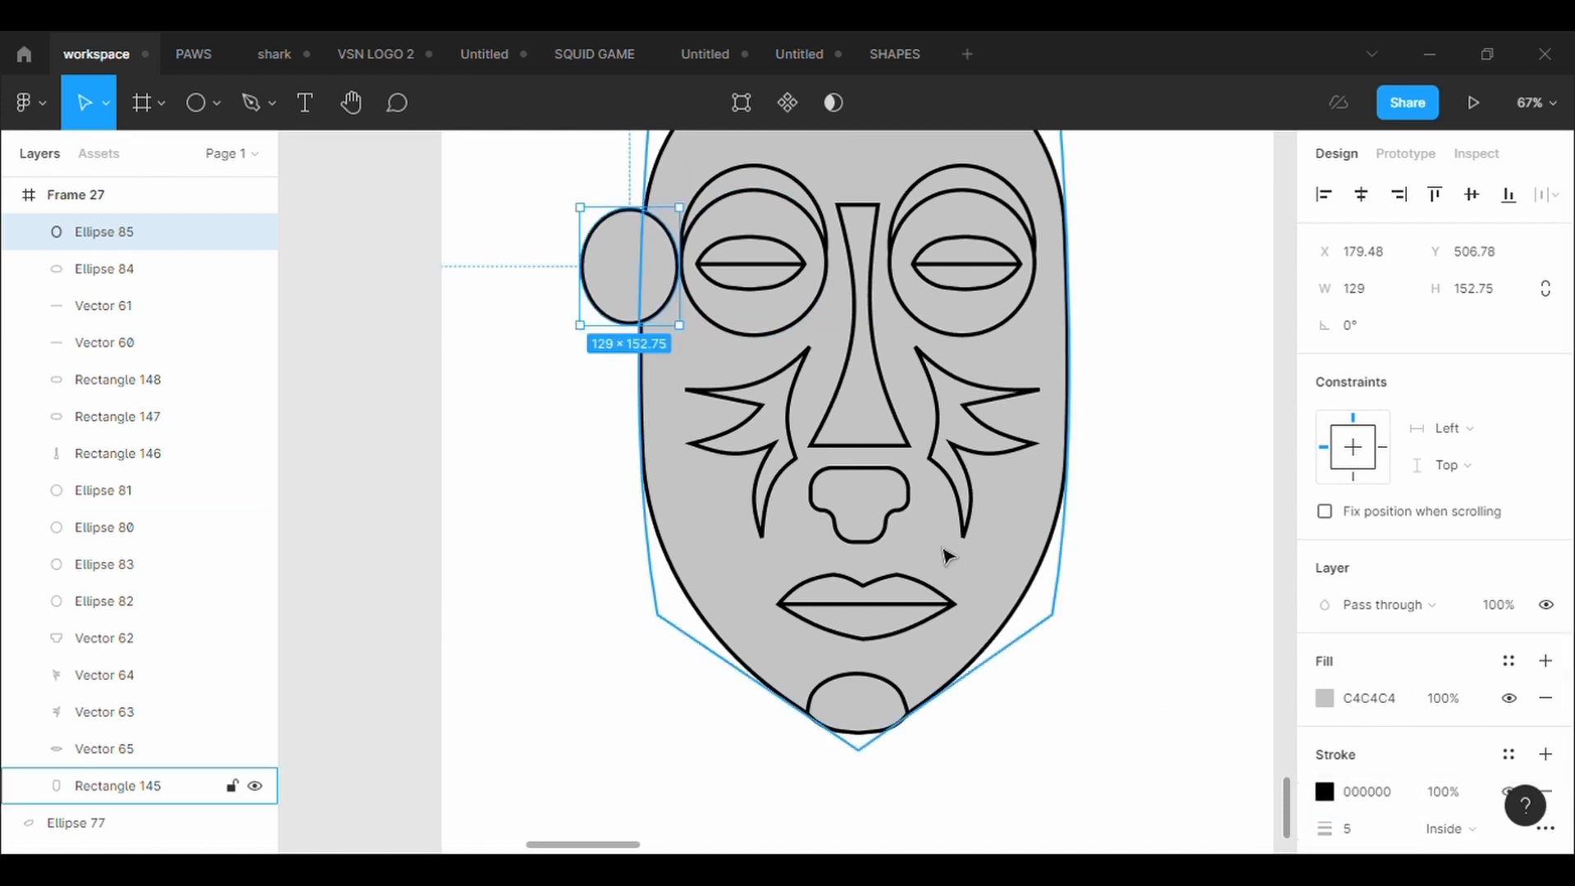
# Send the ear ellipse behind the head and move it slightly toward the face.
pyautogui.rightClick(627, 209)
pyautogui.click(672, 401)
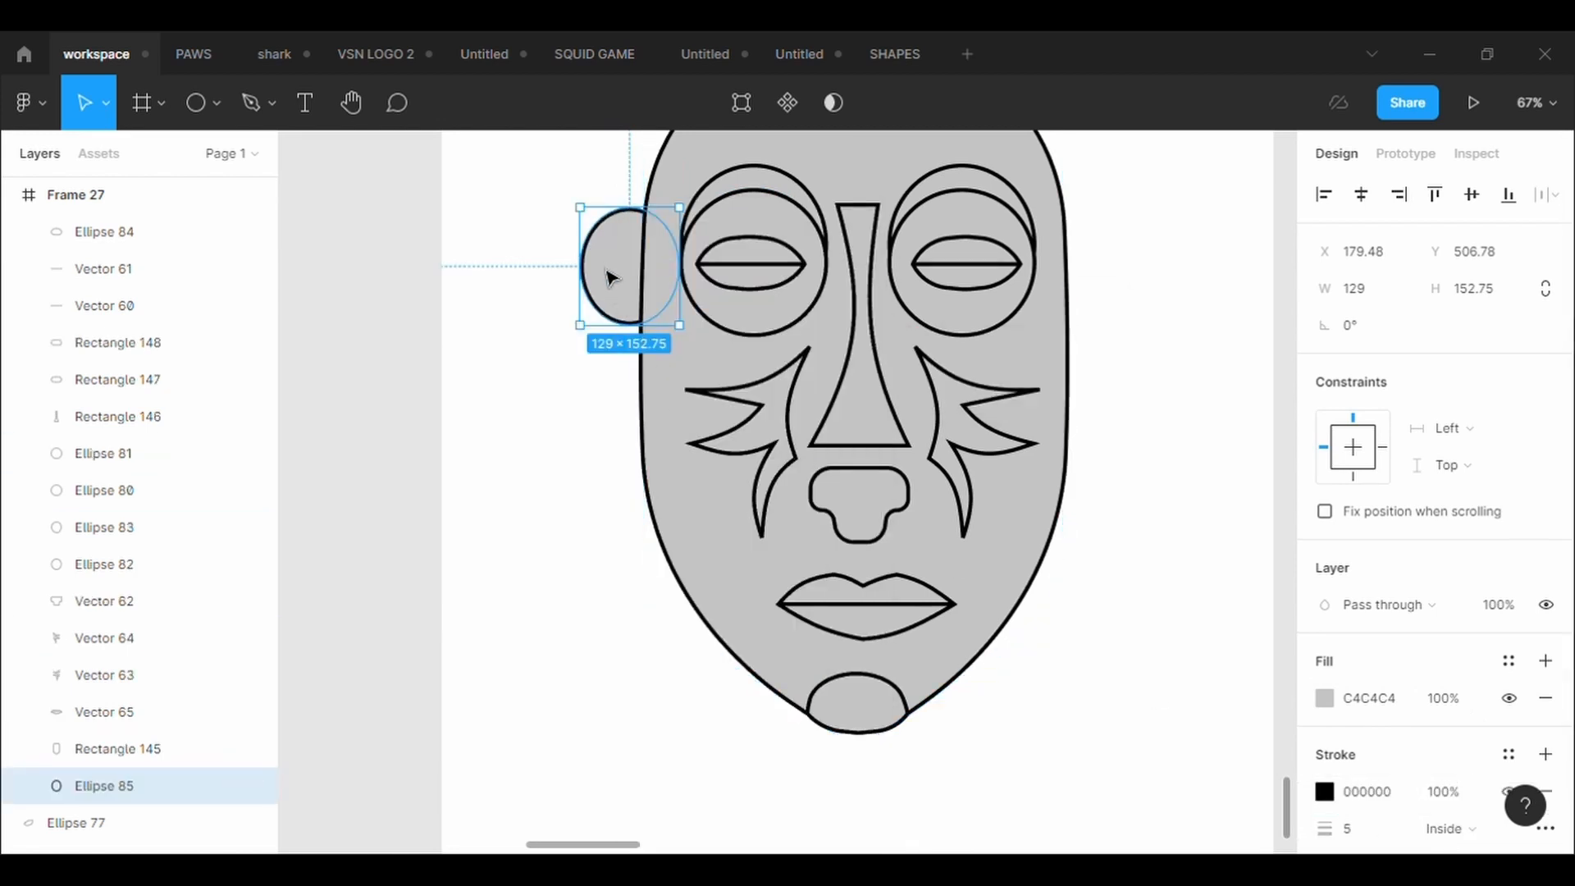
pyautogui.moveTo(608, 274); pyautogui.dragTo(622, 274)
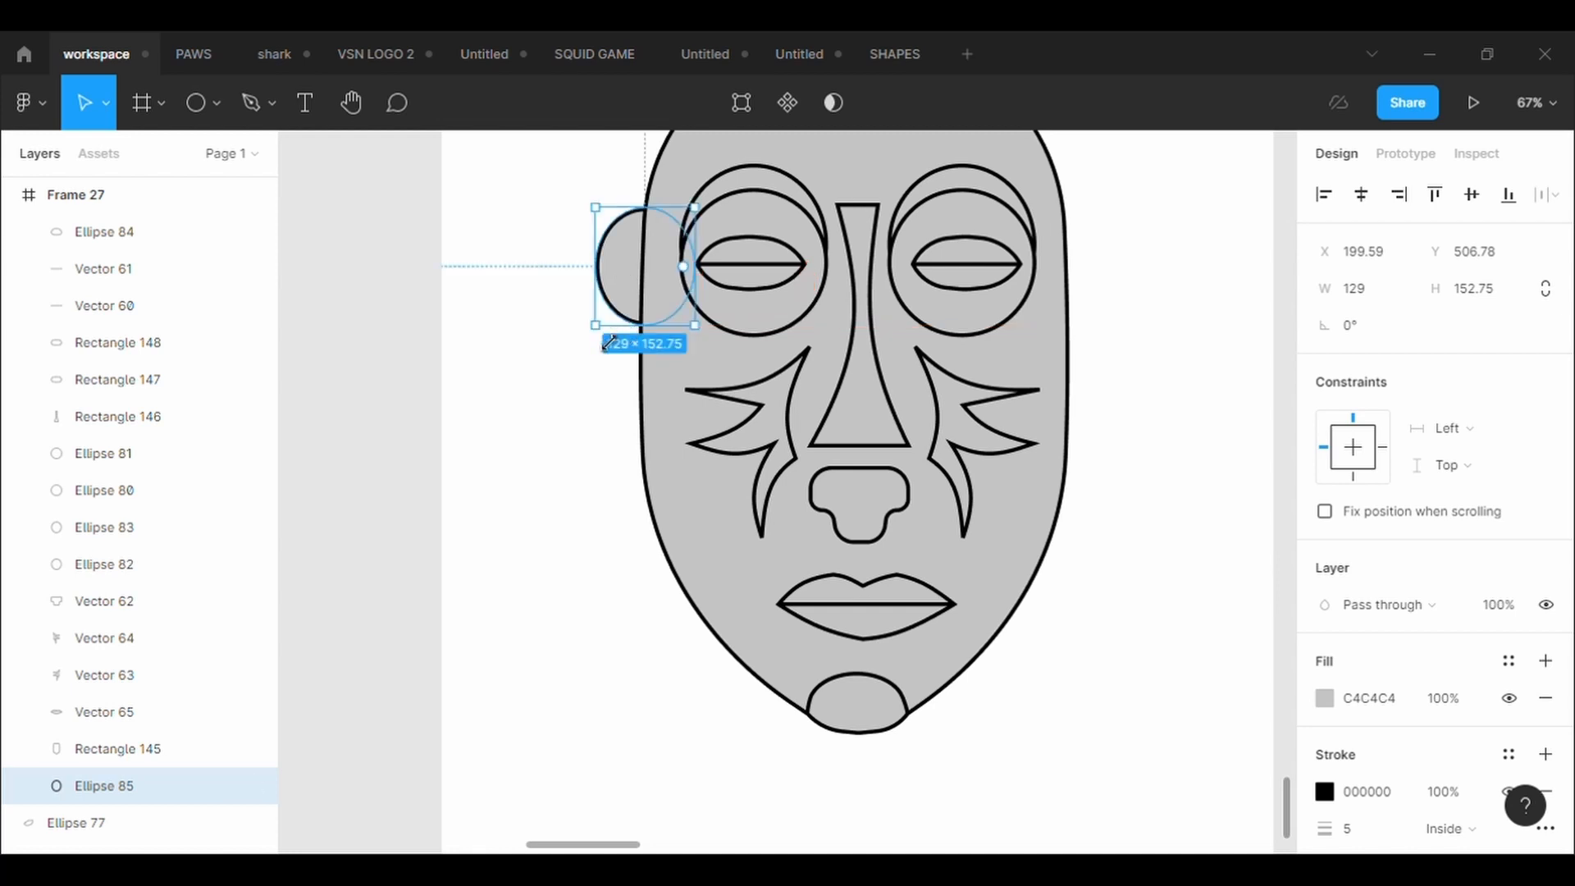
# Enlarge the ear ellipse, place a copy of it on the right side of the head and deselect it.
pyautogui.moveTo(610, 343); pyautogui.dragTo(1064, 313)
pyautogui.hotkey('ctrl', 'v')
pyautogui.click(1181, 489)
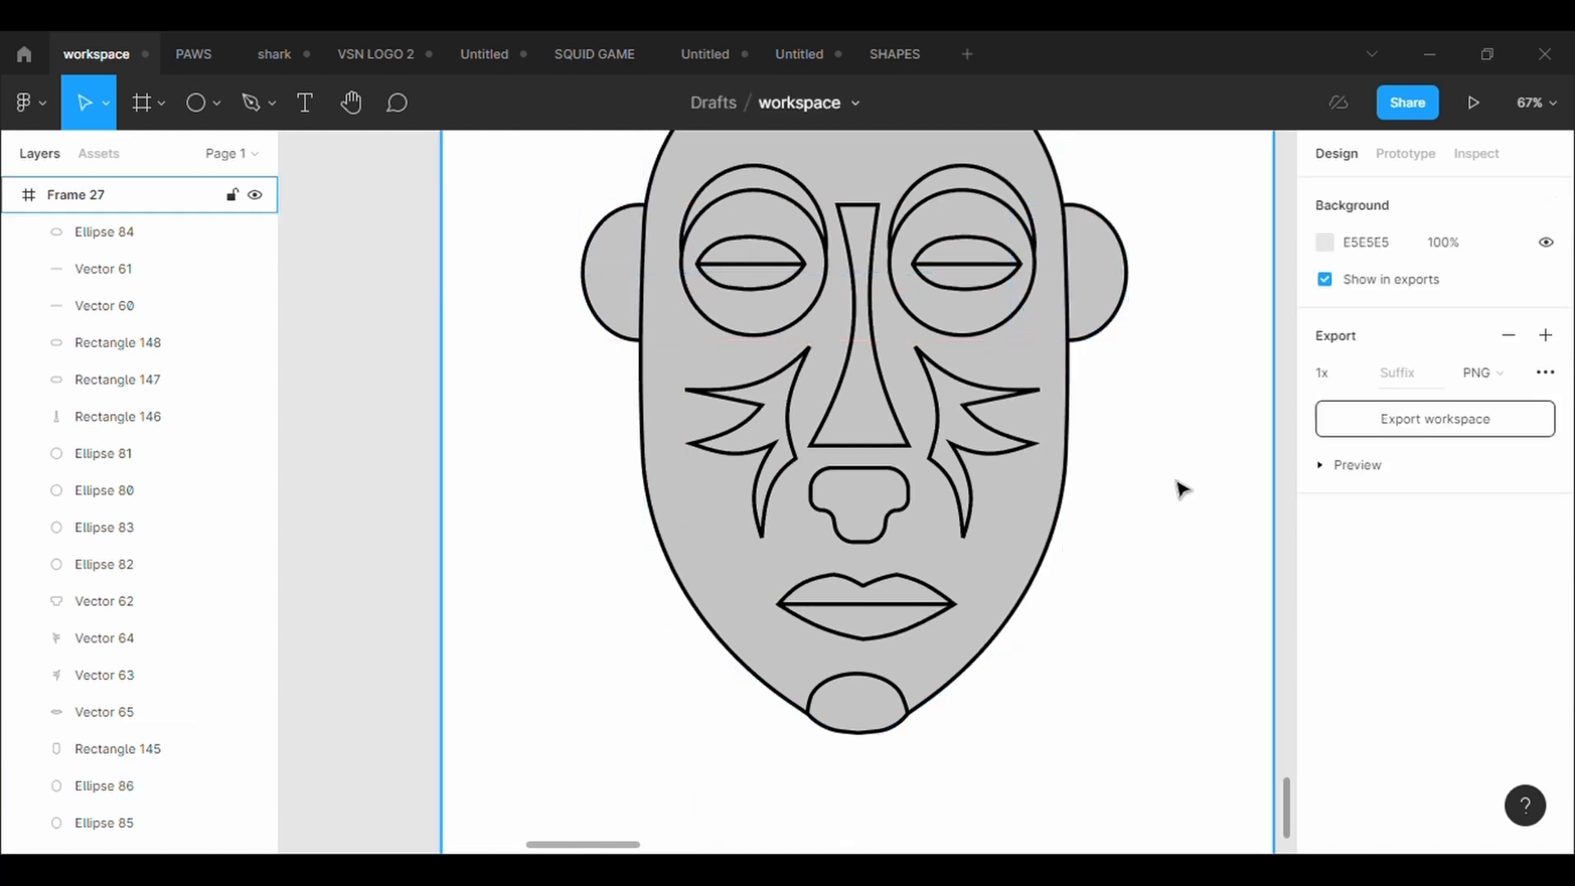
# Shift the lips slightly left to centre them on the face and deselect them.
pyautogui.scroll(-4, 1181, 489)
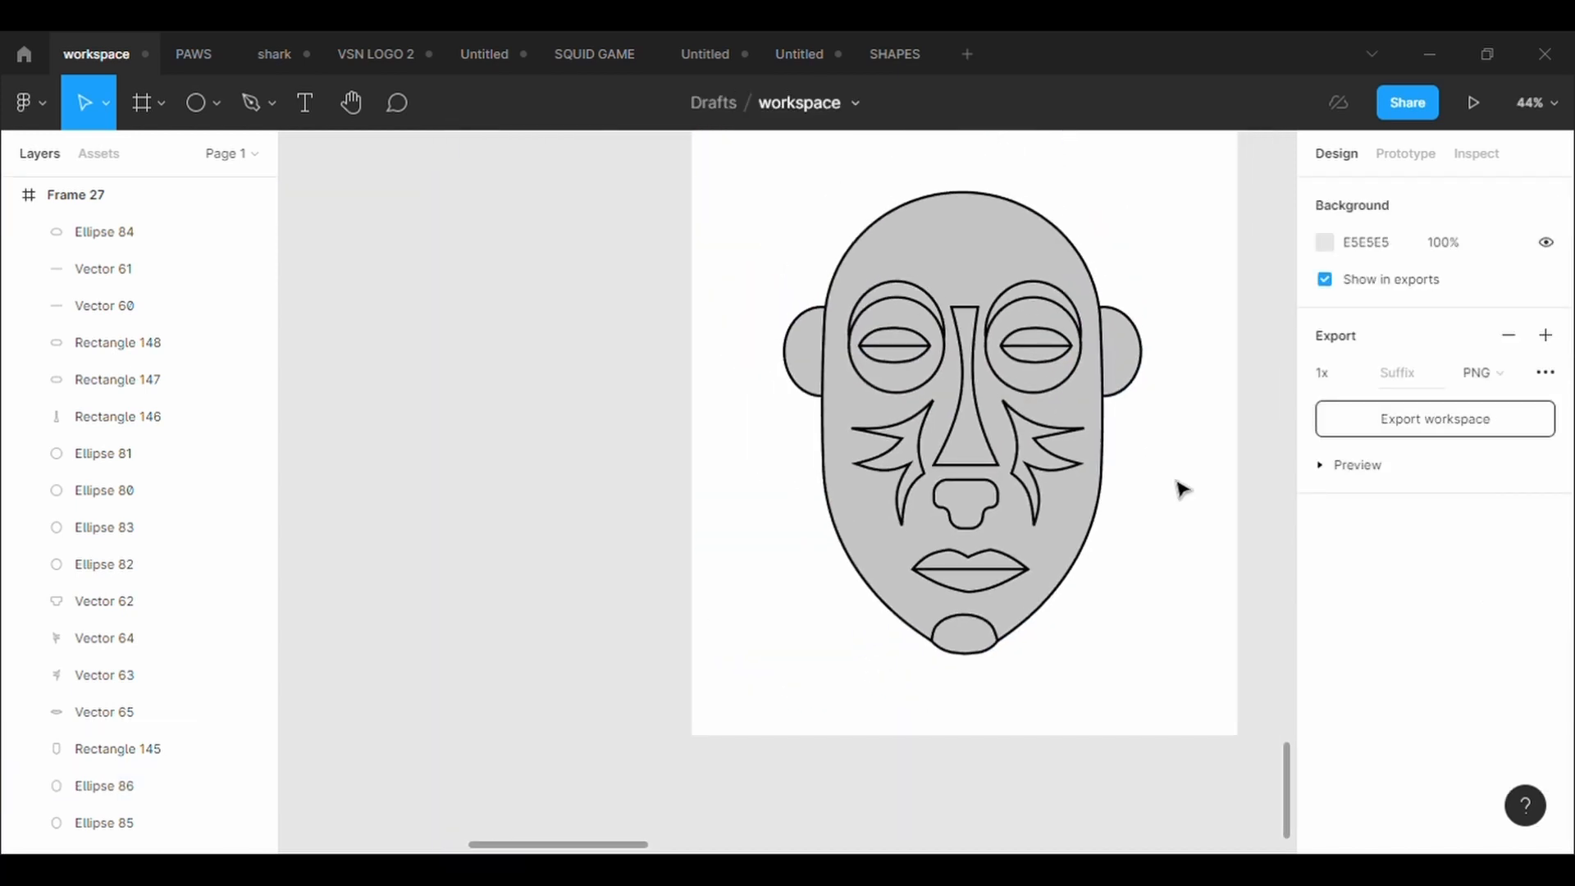
pyautogui.moveTo(1014, 579); pyautogui.dragTo(996, 582)
pyautogui.click(1072, 675)
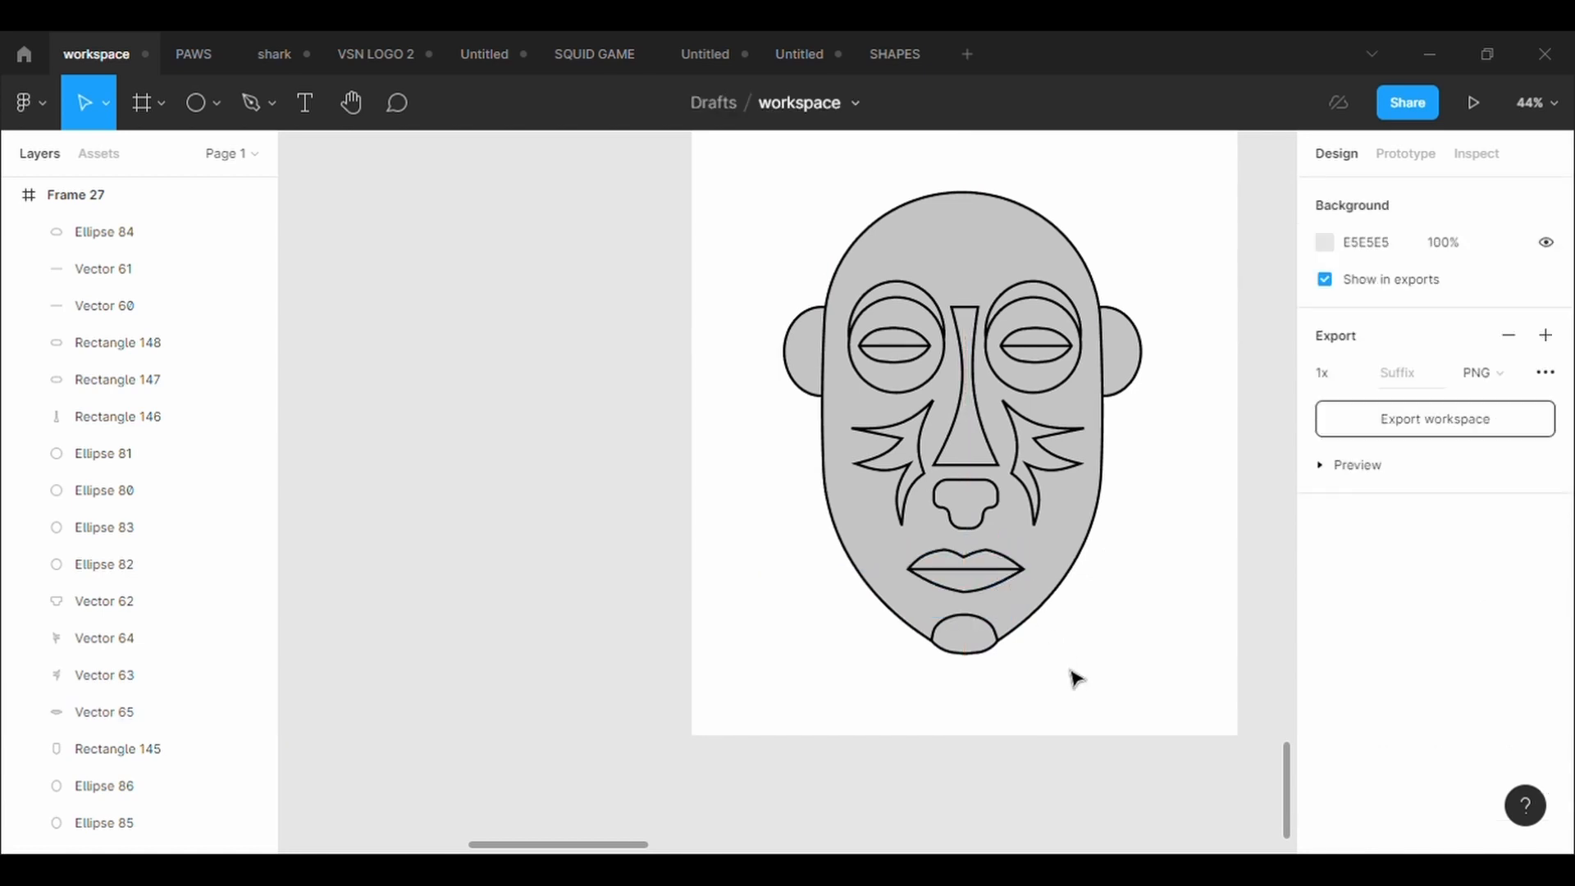
# Stretch the chin shape upward so its top edge sits just below the lower lip.
pyautogui.scroll(1, 1070, 677)
pyautogui.scroll(5, 1070, 677)
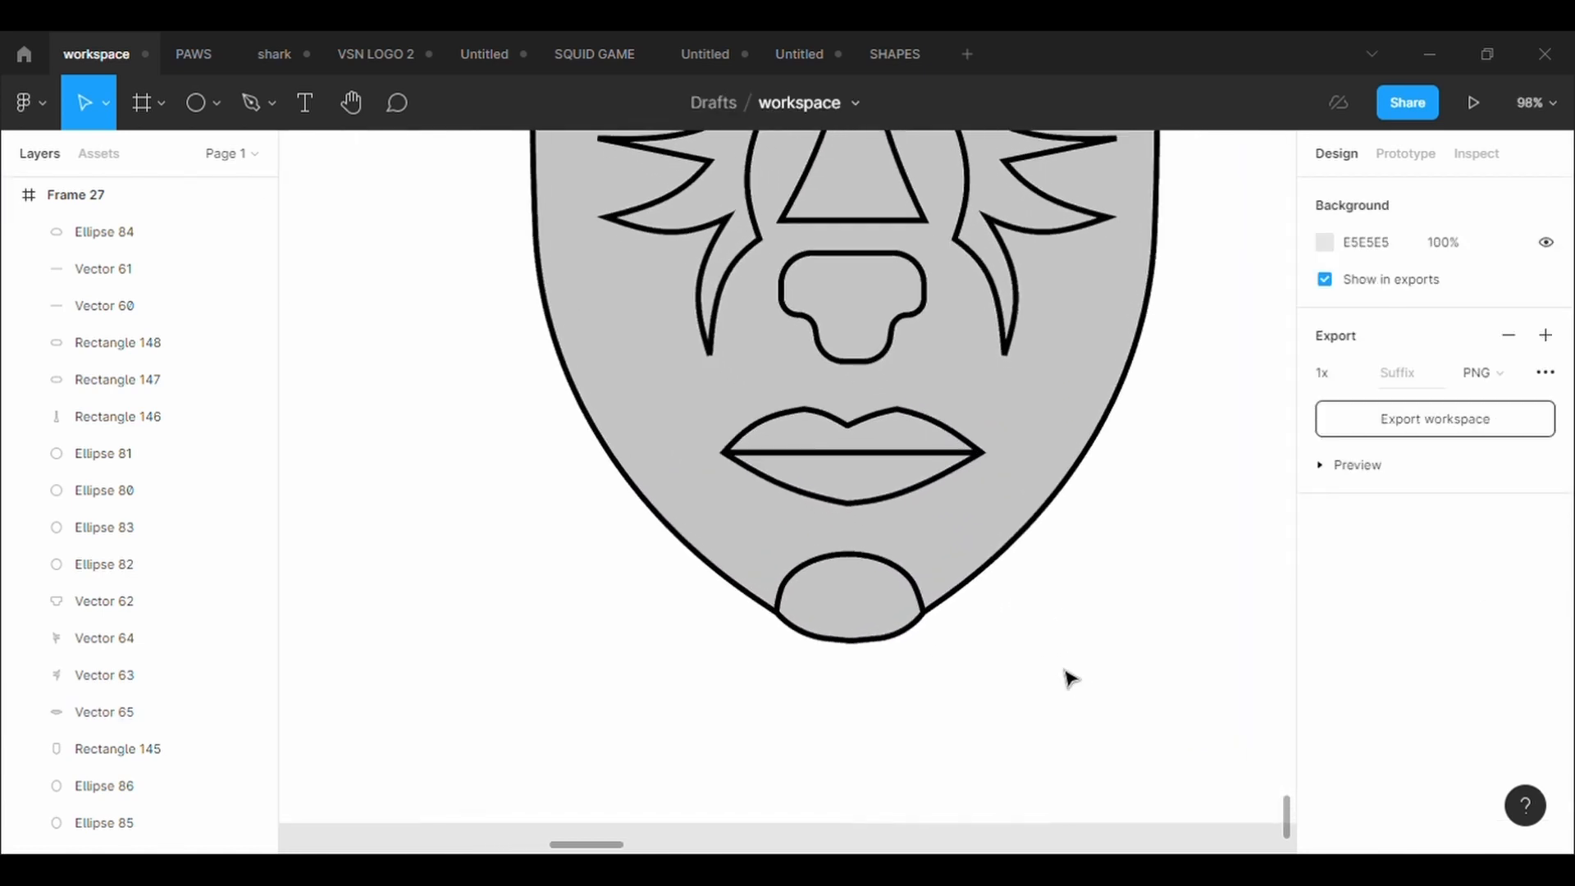
pyautogui.rightClick(1067, 677)
pyautogui.click(875, 569)
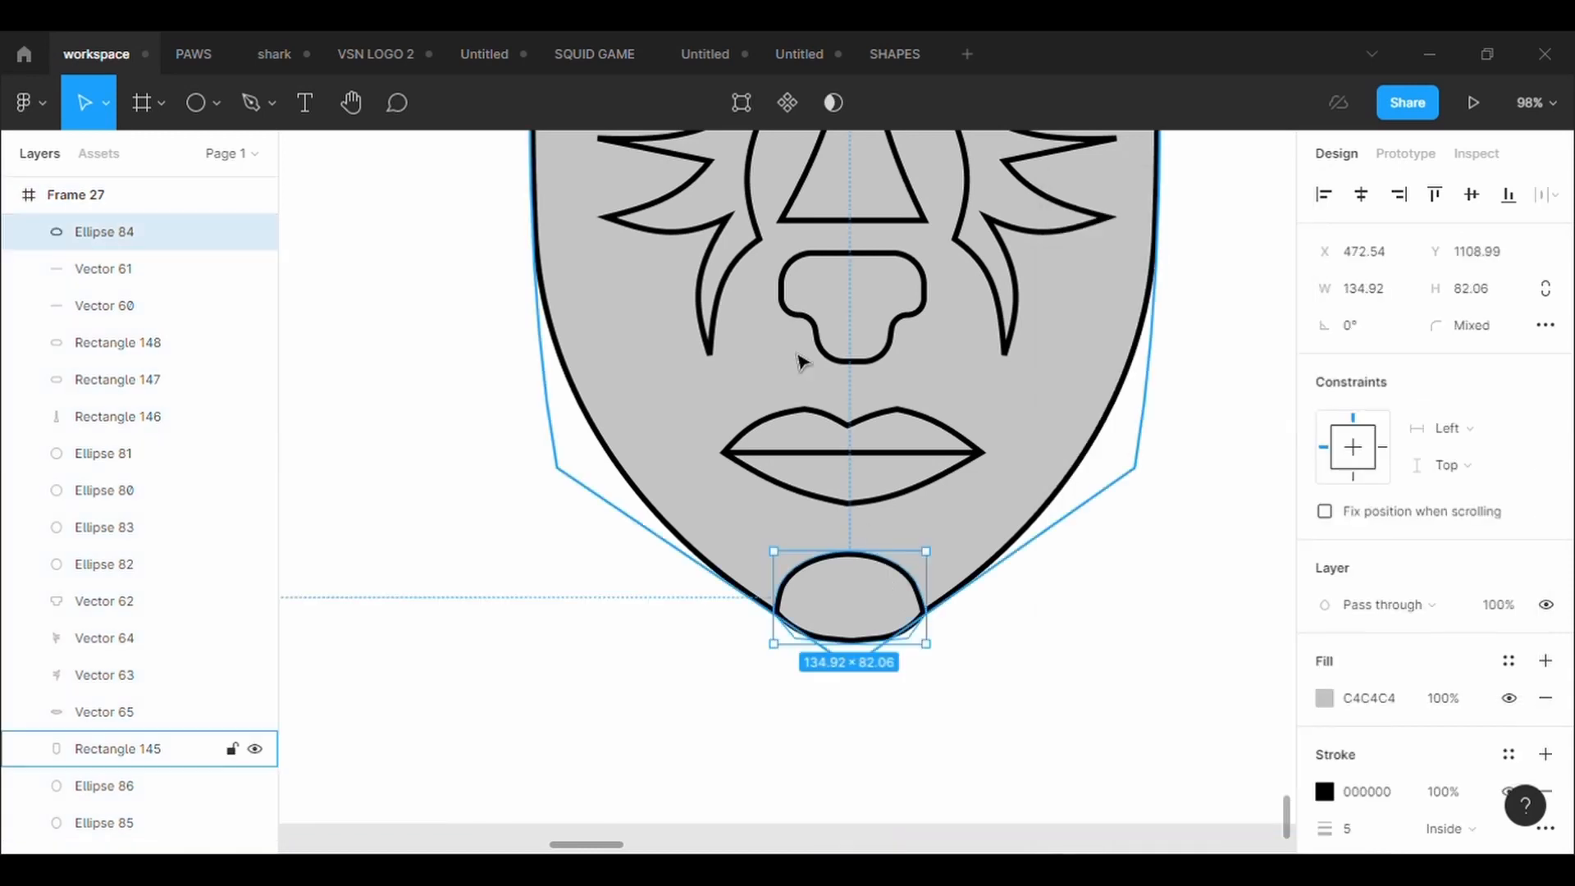
pyautogui.press('Return')
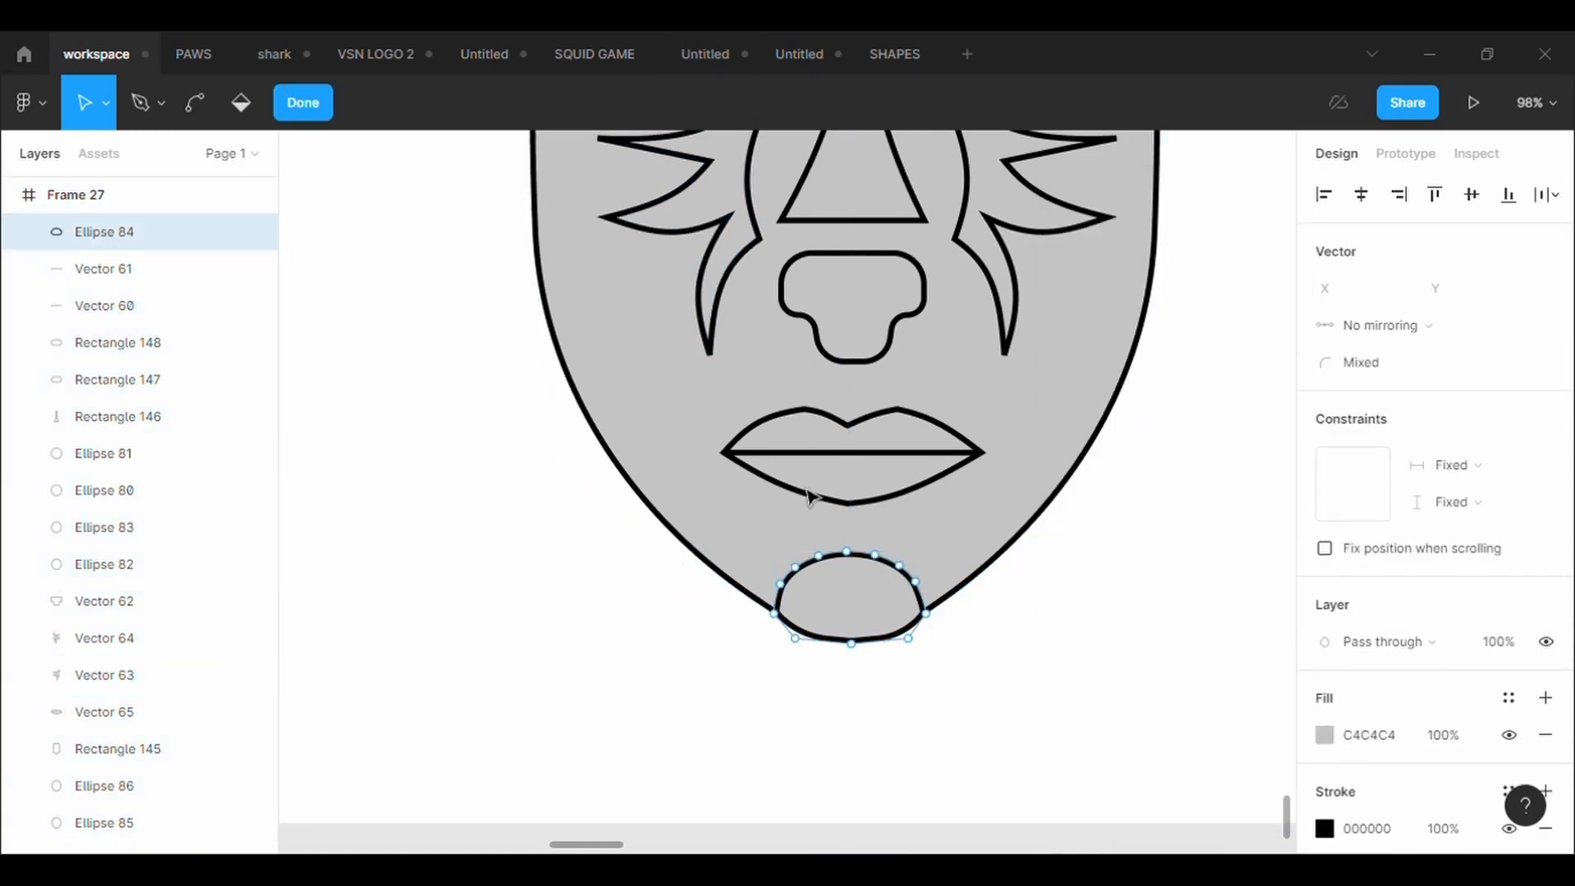
pyautogui.press('Escape')
pyautogui.moveTo(854, 568); pyautogui.dragTo(858, 523)
# Move the stretched chin shape's left and right corners out onto the jawline, making it about 149 wide and 117 high, and deselect it.
pyautogui.press('Return')
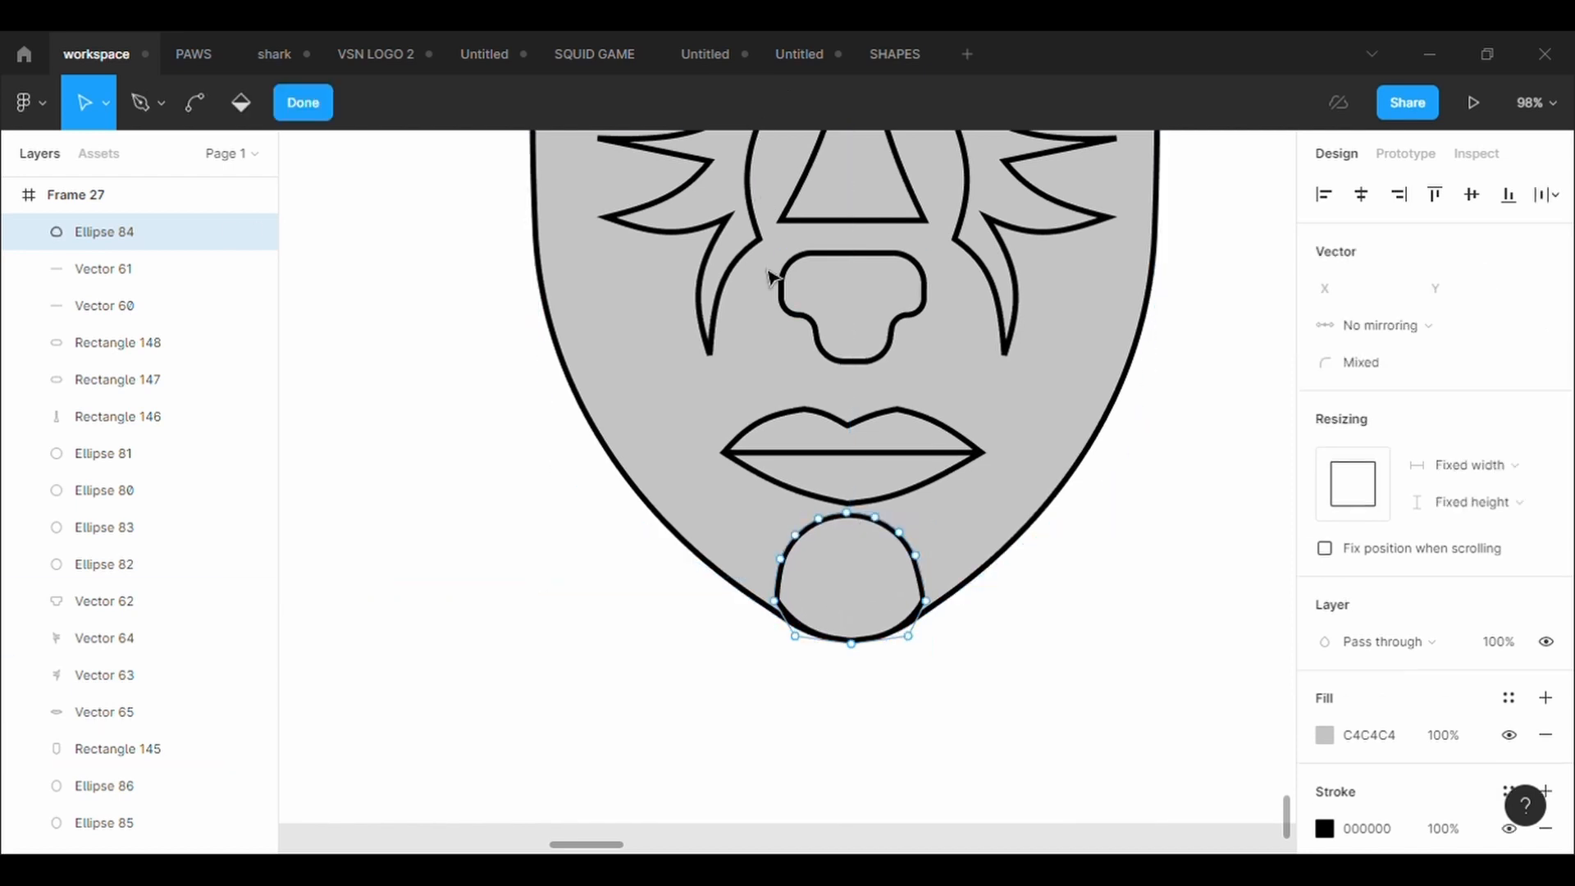
pyautogui.scroll(3, 893, 776)
pyautogui.moveTo(736, 561); pyautogui.dragTo(728, 558)
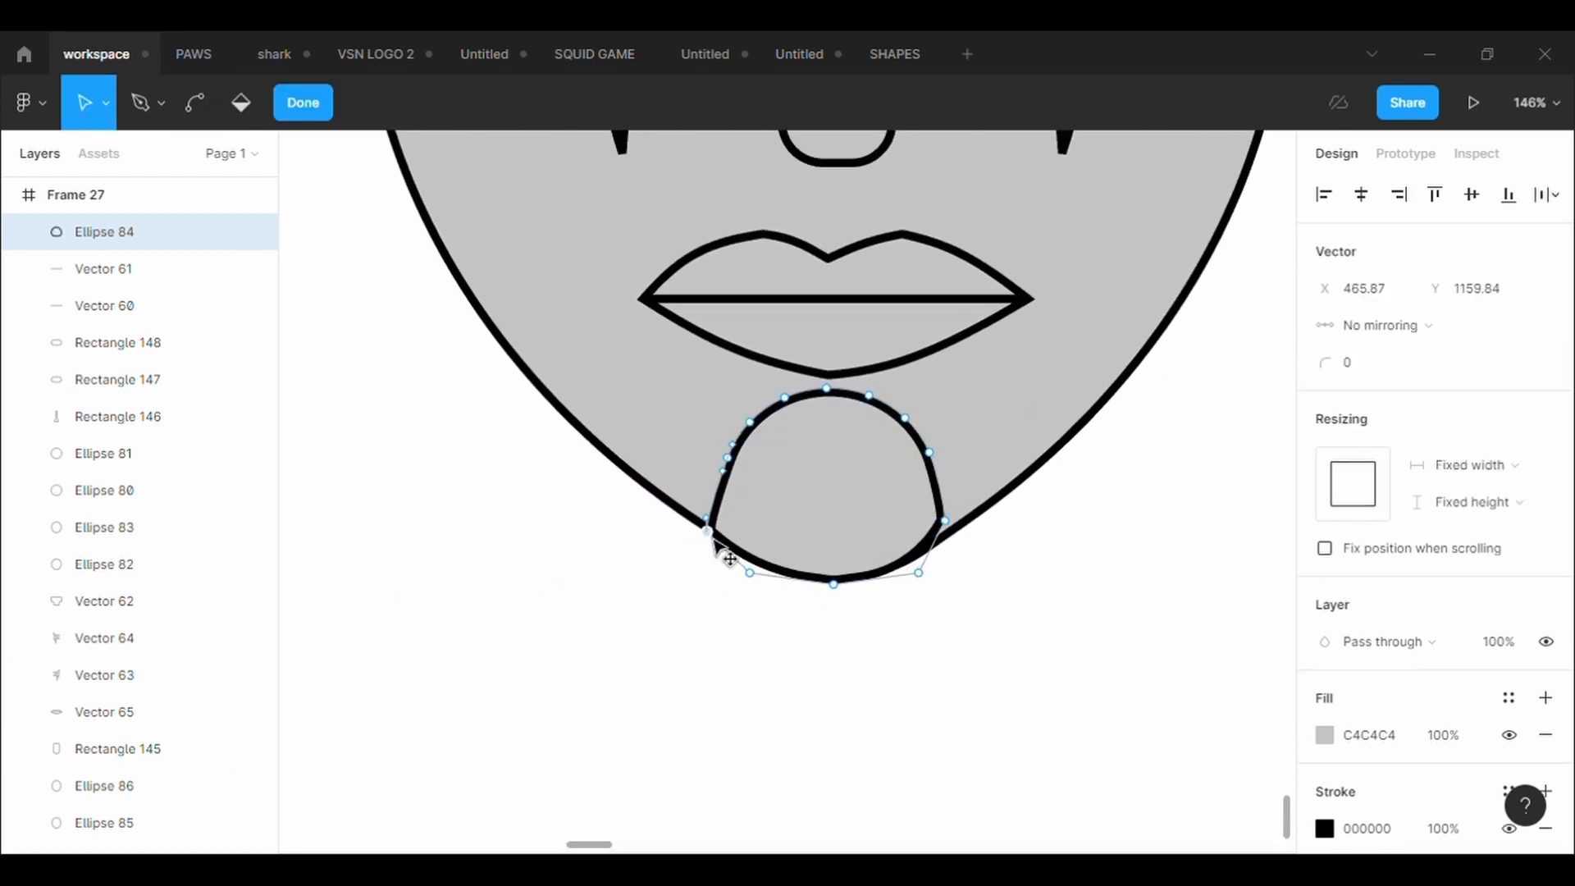
pyautogui.moveTo(945, 522); pyautogui.dragTo(956, 530)
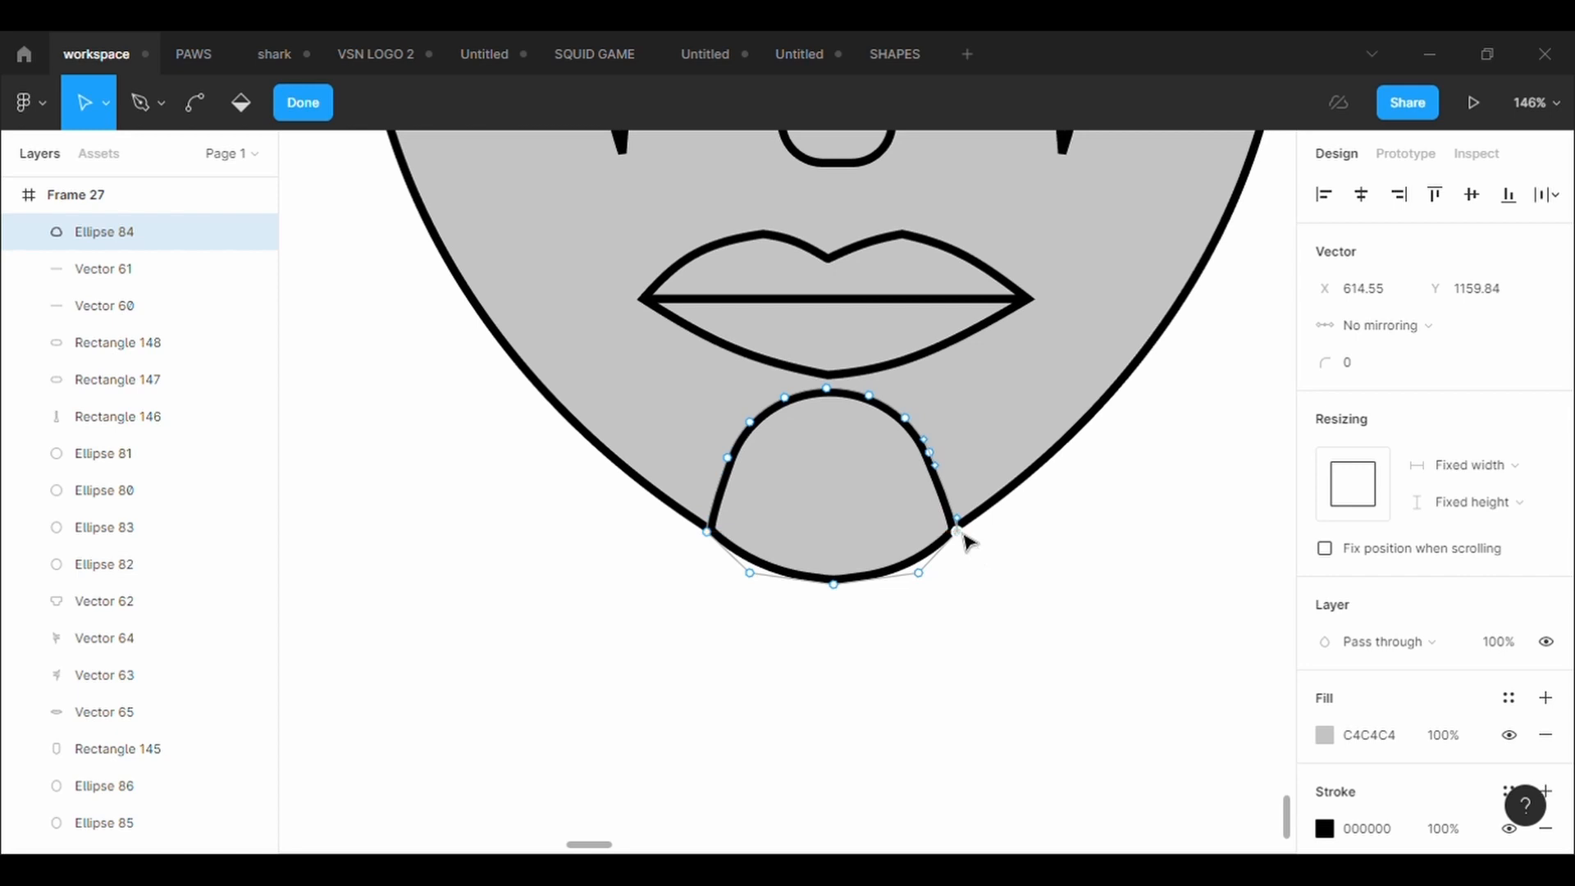
pyautogui.press('Escape')
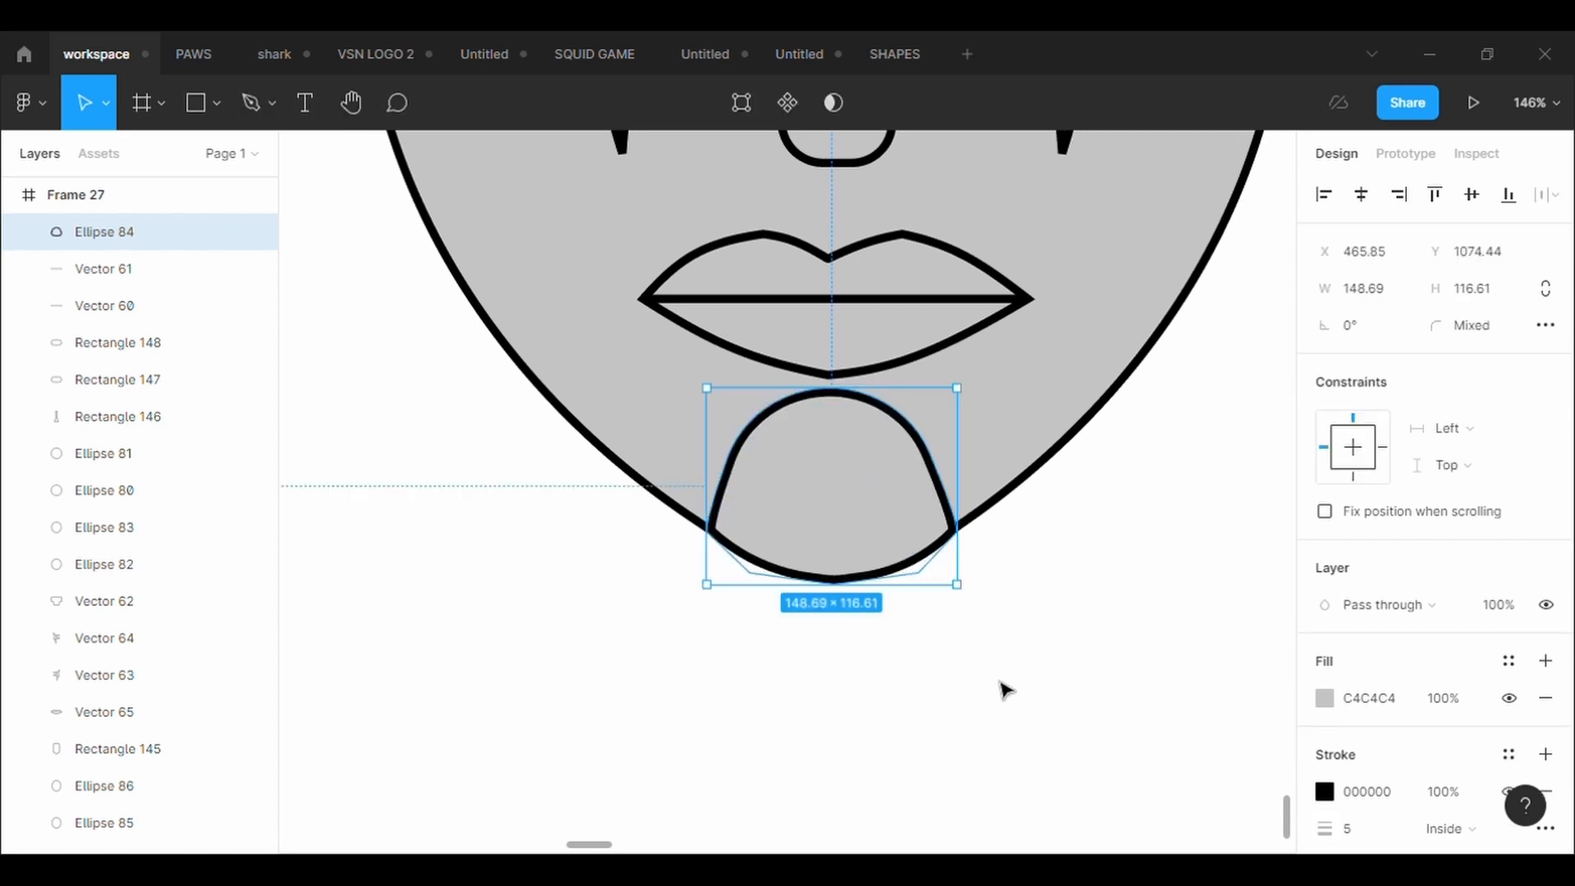
pyautogui.press('Escape')
# Draw a closed five-point arrowhead-like outline with the Pen tool on the left cheek beside the lips.
pyautogui.scroll(-10, 1004, 691)
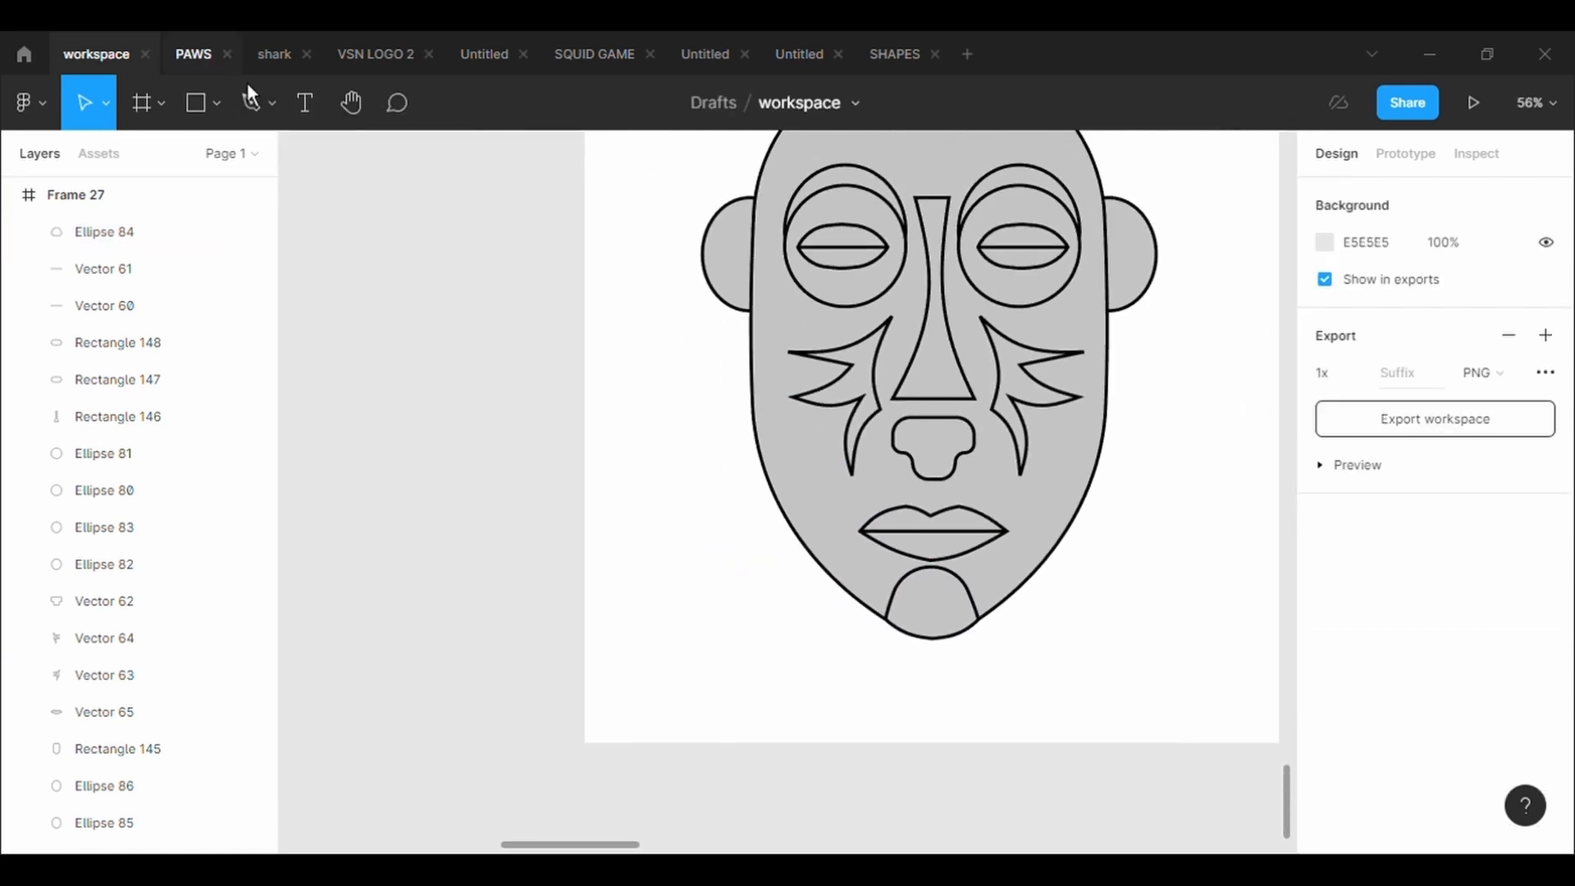
pyautogui.click(251, 100)
pyautogui.click(832, 497)
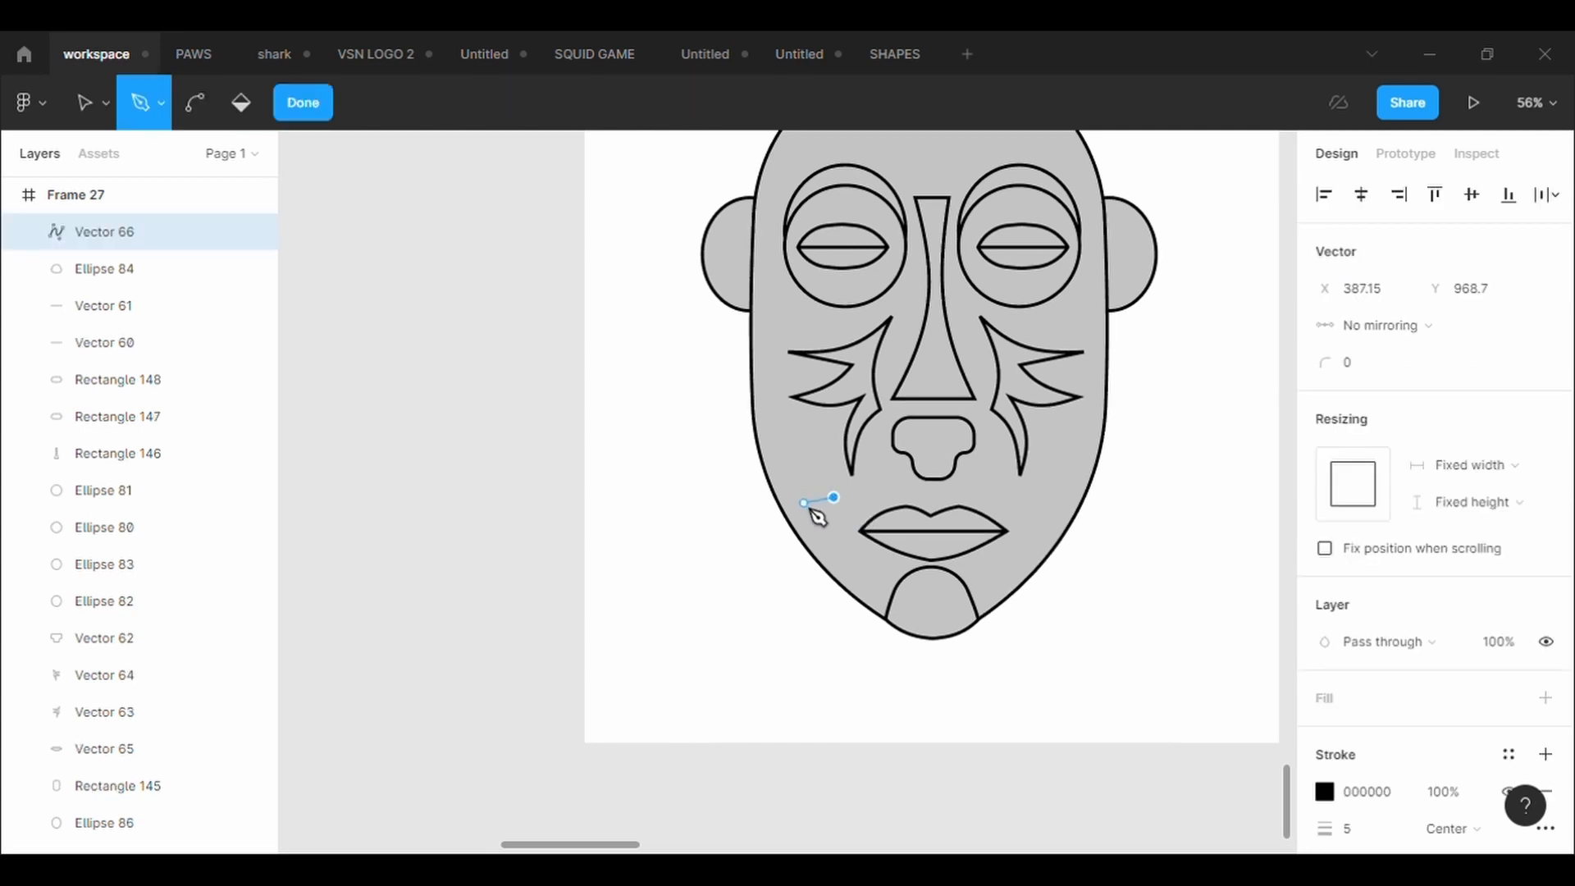
pyautogui.click(805, 506)
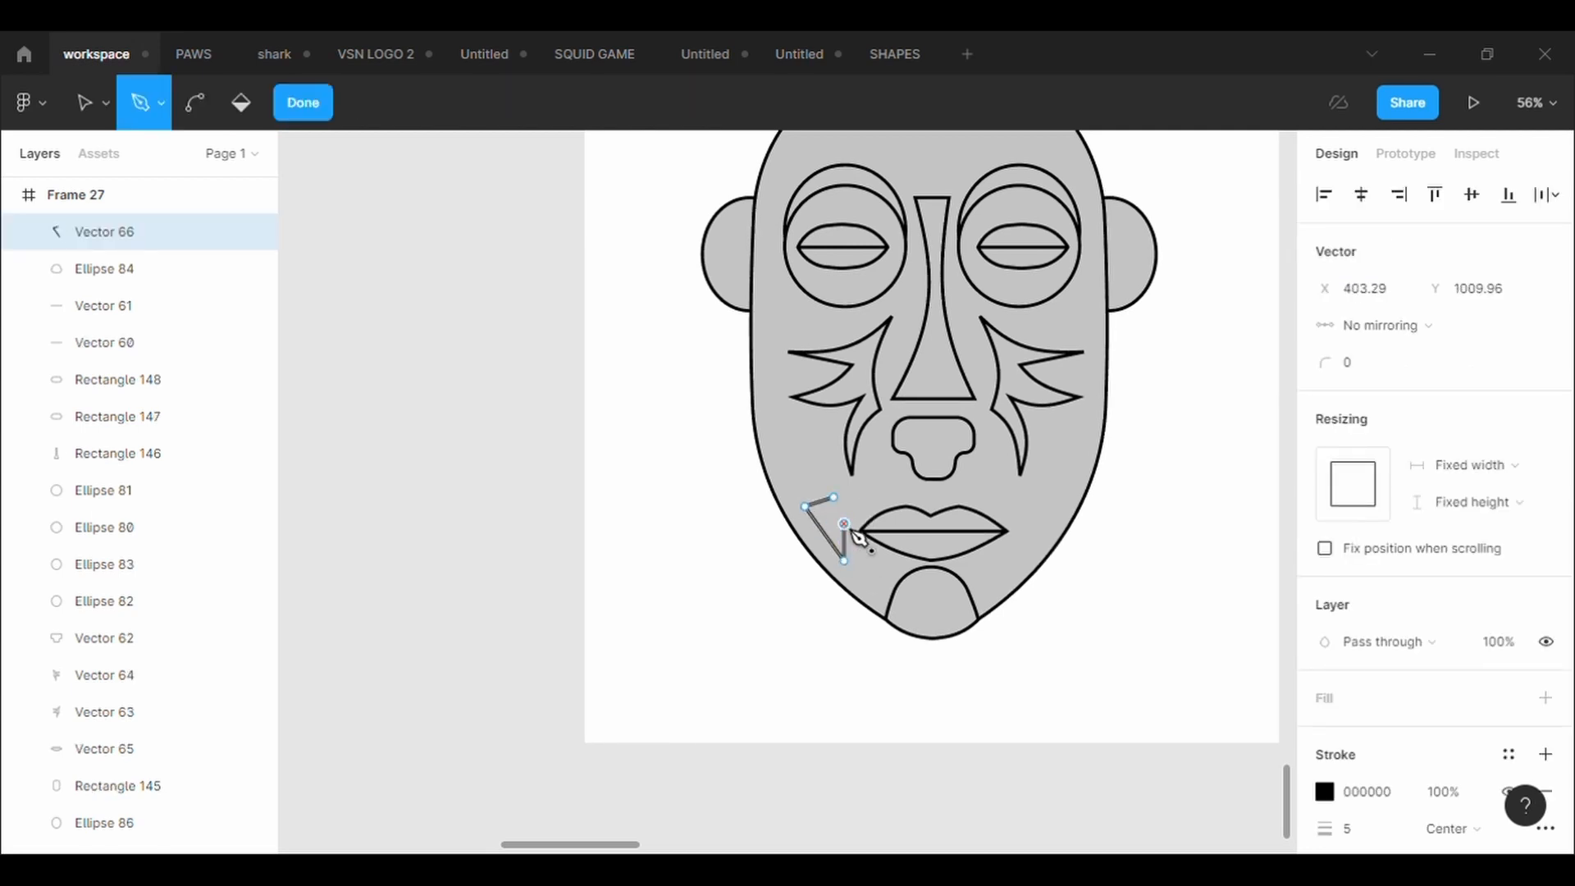
pyautogui.click(868, 490)
pyautogui.press('Escape')
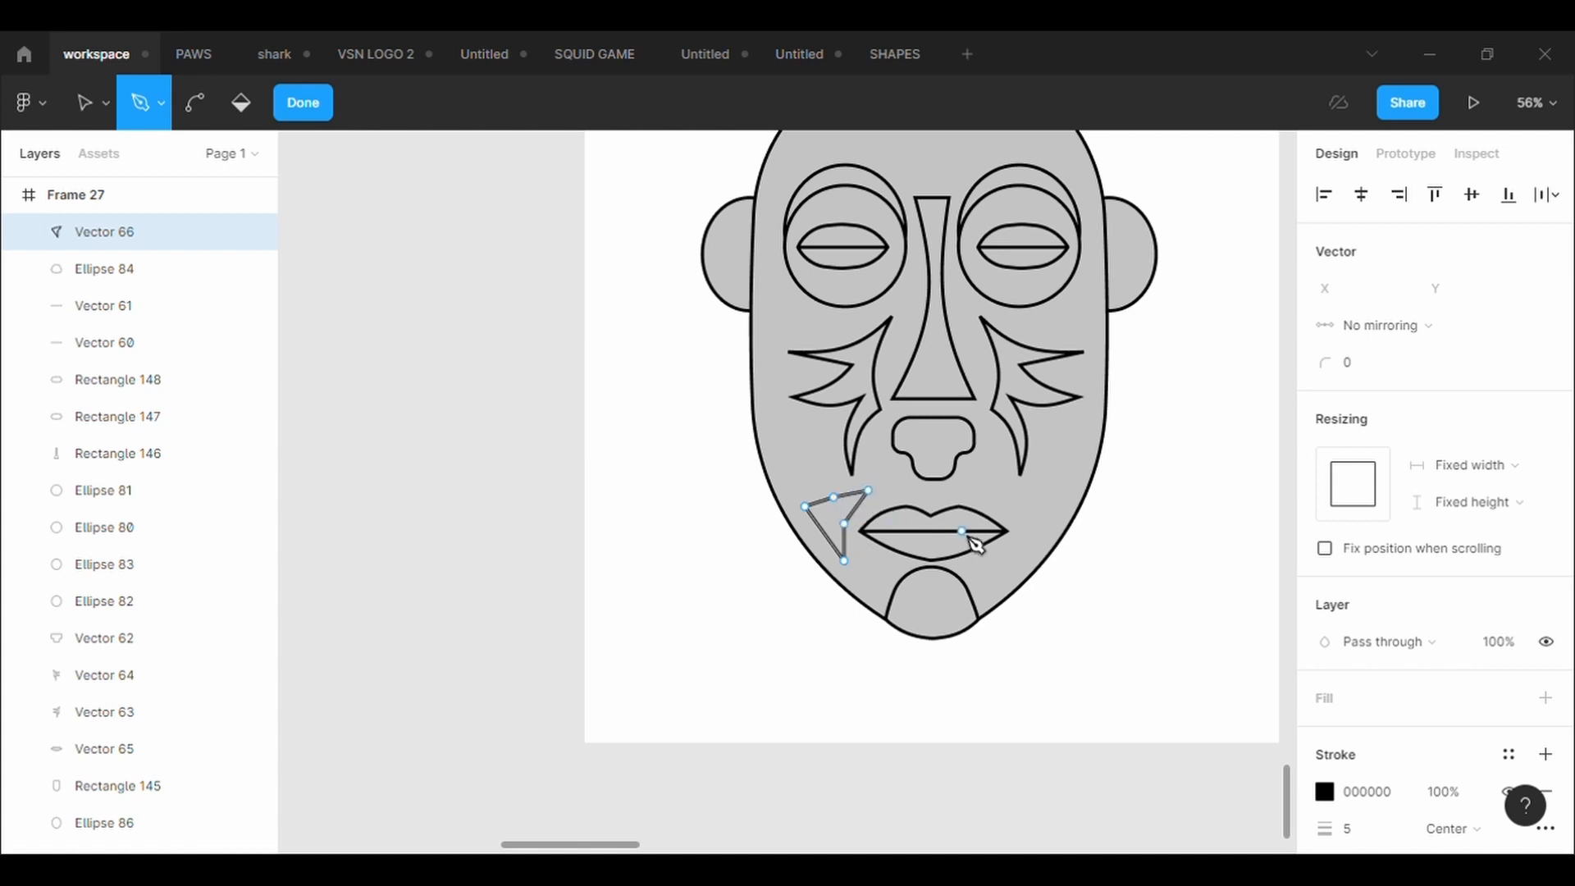
pyautogui.click(84, 103)
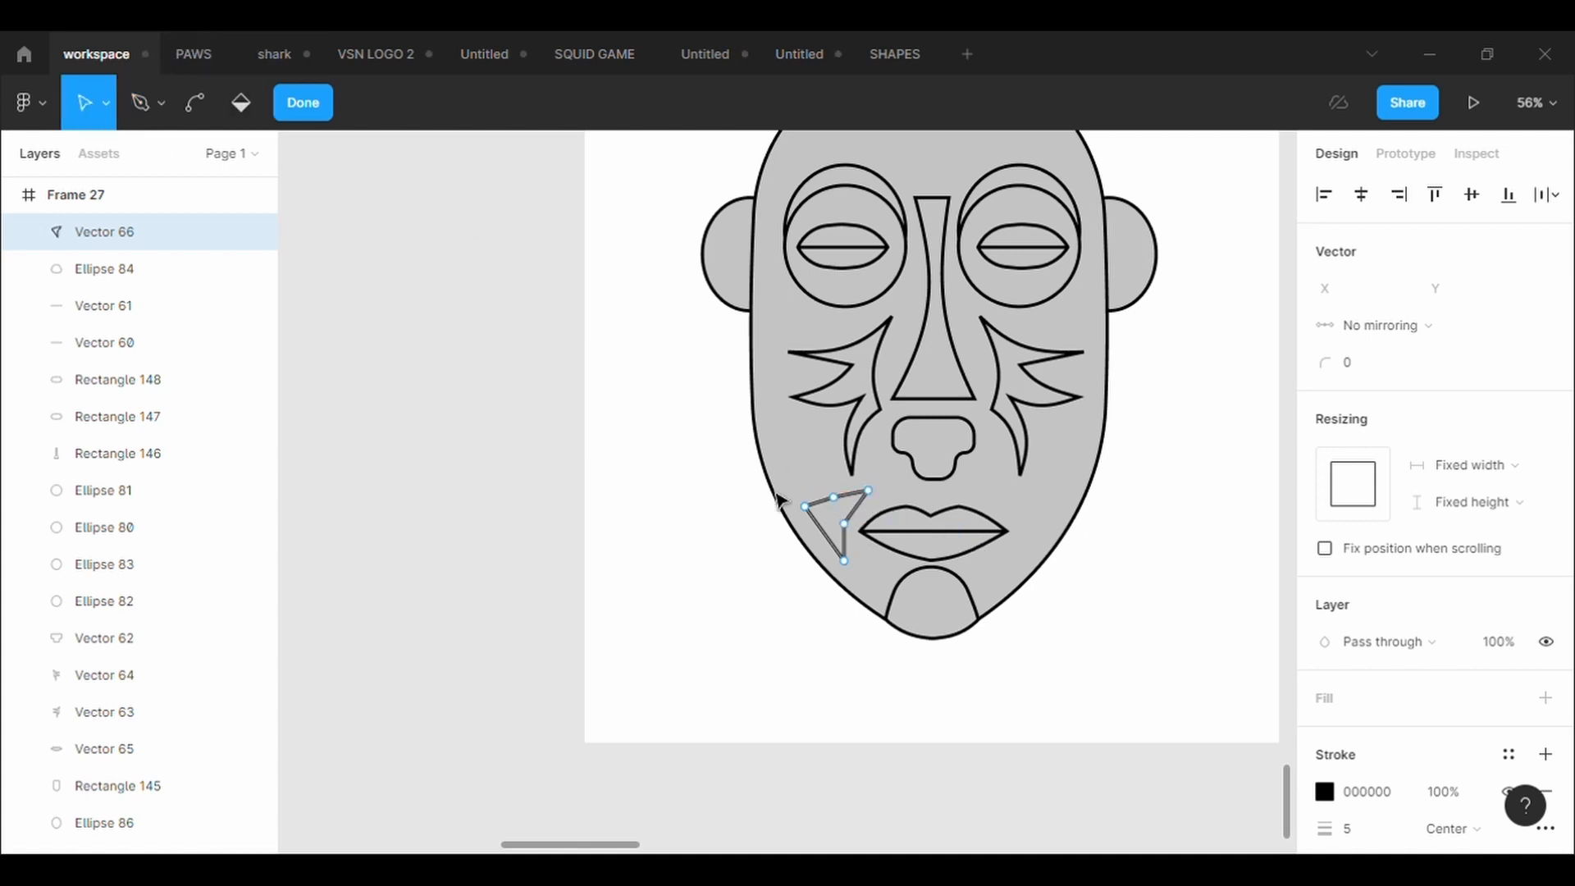
# Bend the cheek shape's long outer edge outward to follow the curve of the jaw.
pyautogui.click(194, 103)
pyautogui.scroll(5, 833, 538)
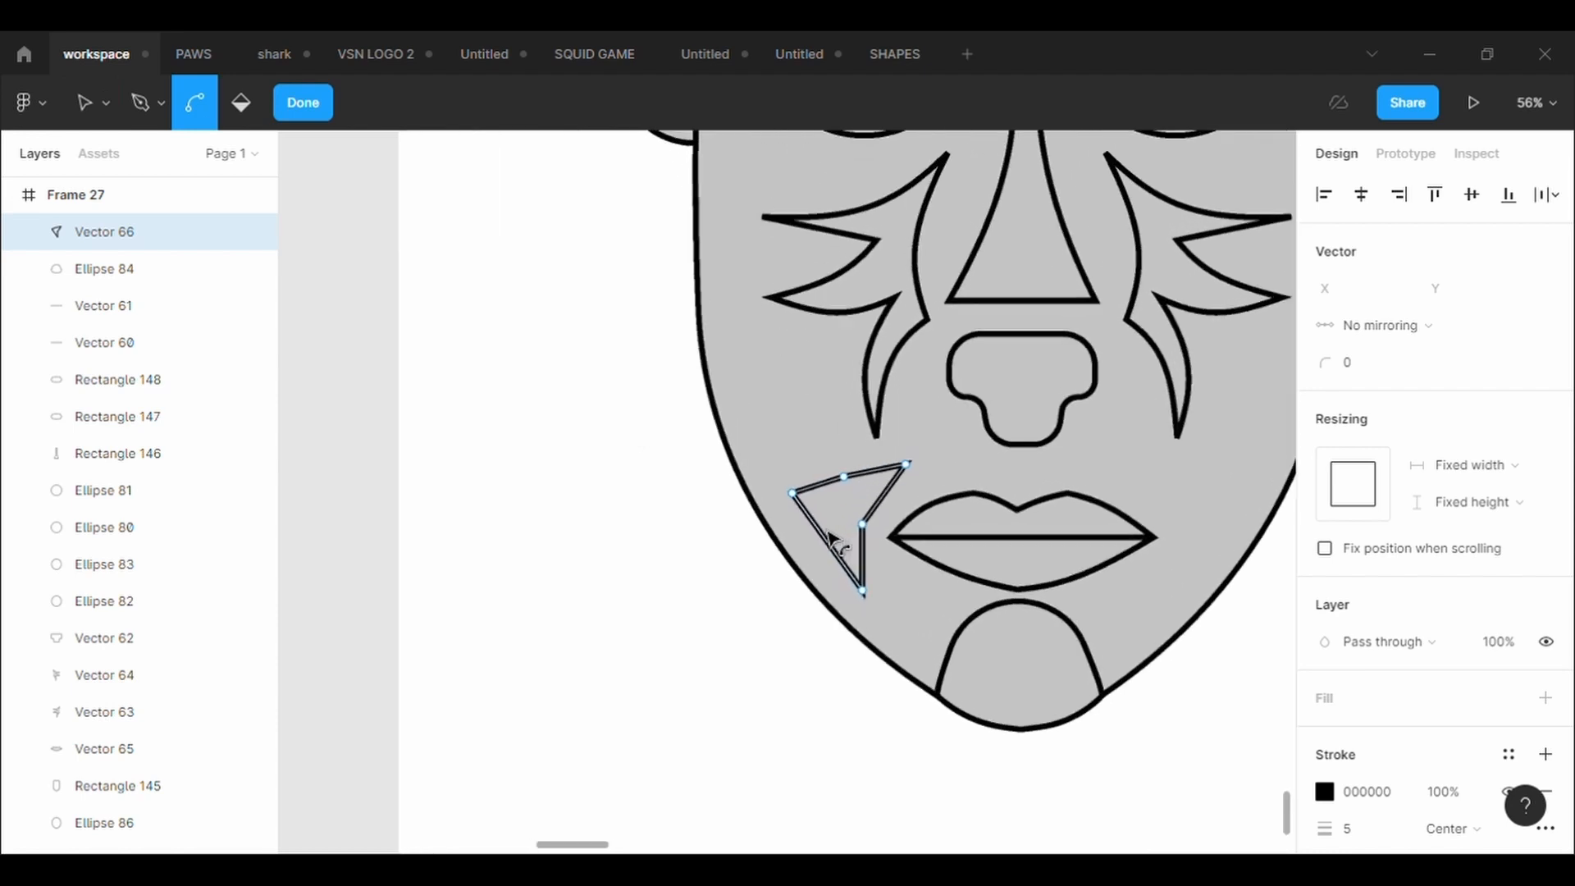
pyautogui.moveTo(831, 541); pyautogui.dragTo(822, 572)
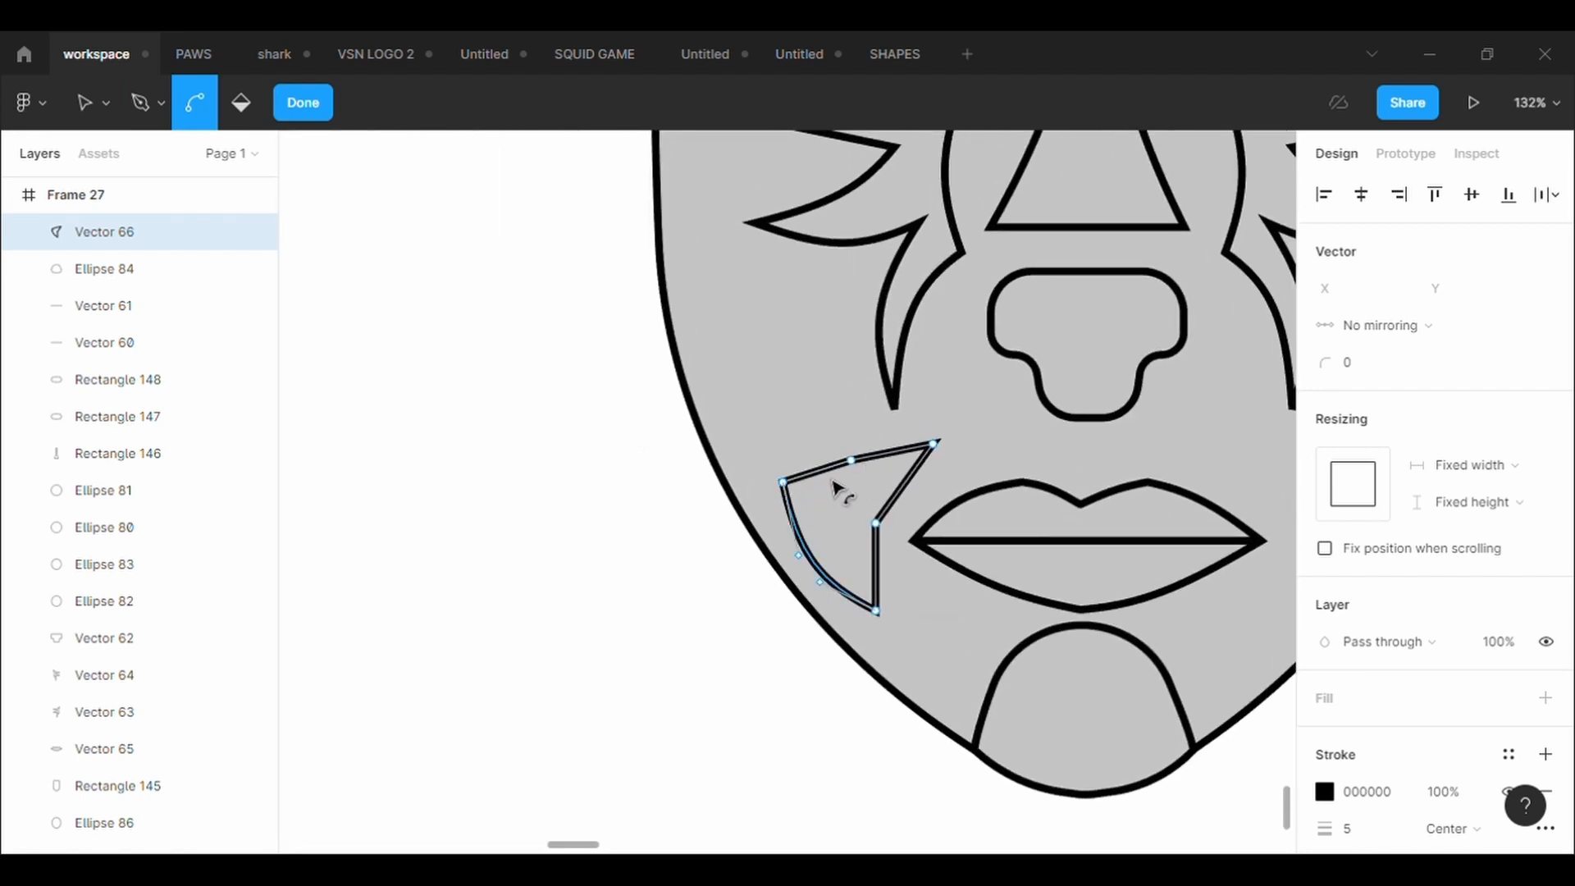
# Try to bend the cheek shape's upper edge inward and undo the bends.
pyautogui.moveTo(823, 472); pyautogui.dragTo(894, 492)
pyautogui.hotkey('ctrl', 'z')
pyautogui.click(859, 468)
pyautogui.hotkey('ctrl', 'z')
# Give the middle point of the cheek shape's upper edge a corner radius of 100 and pull it slightly upward.
pyautogui.click(327, 106)
pyautogui.click(742, 103)
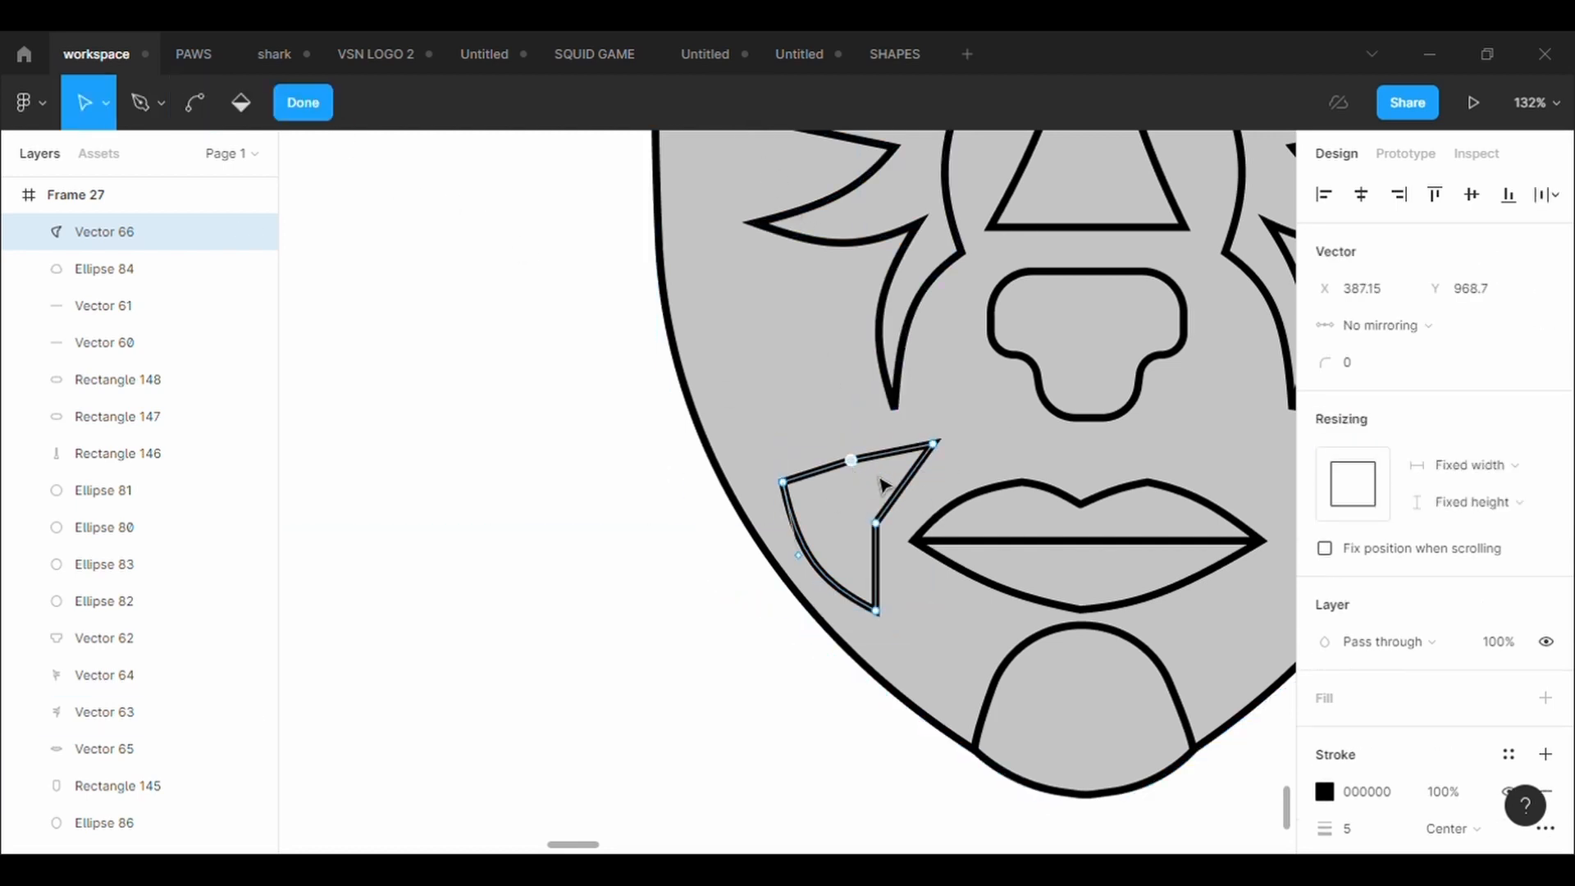
pyautogui.click(1363, 370)
pyautogui.write('1')
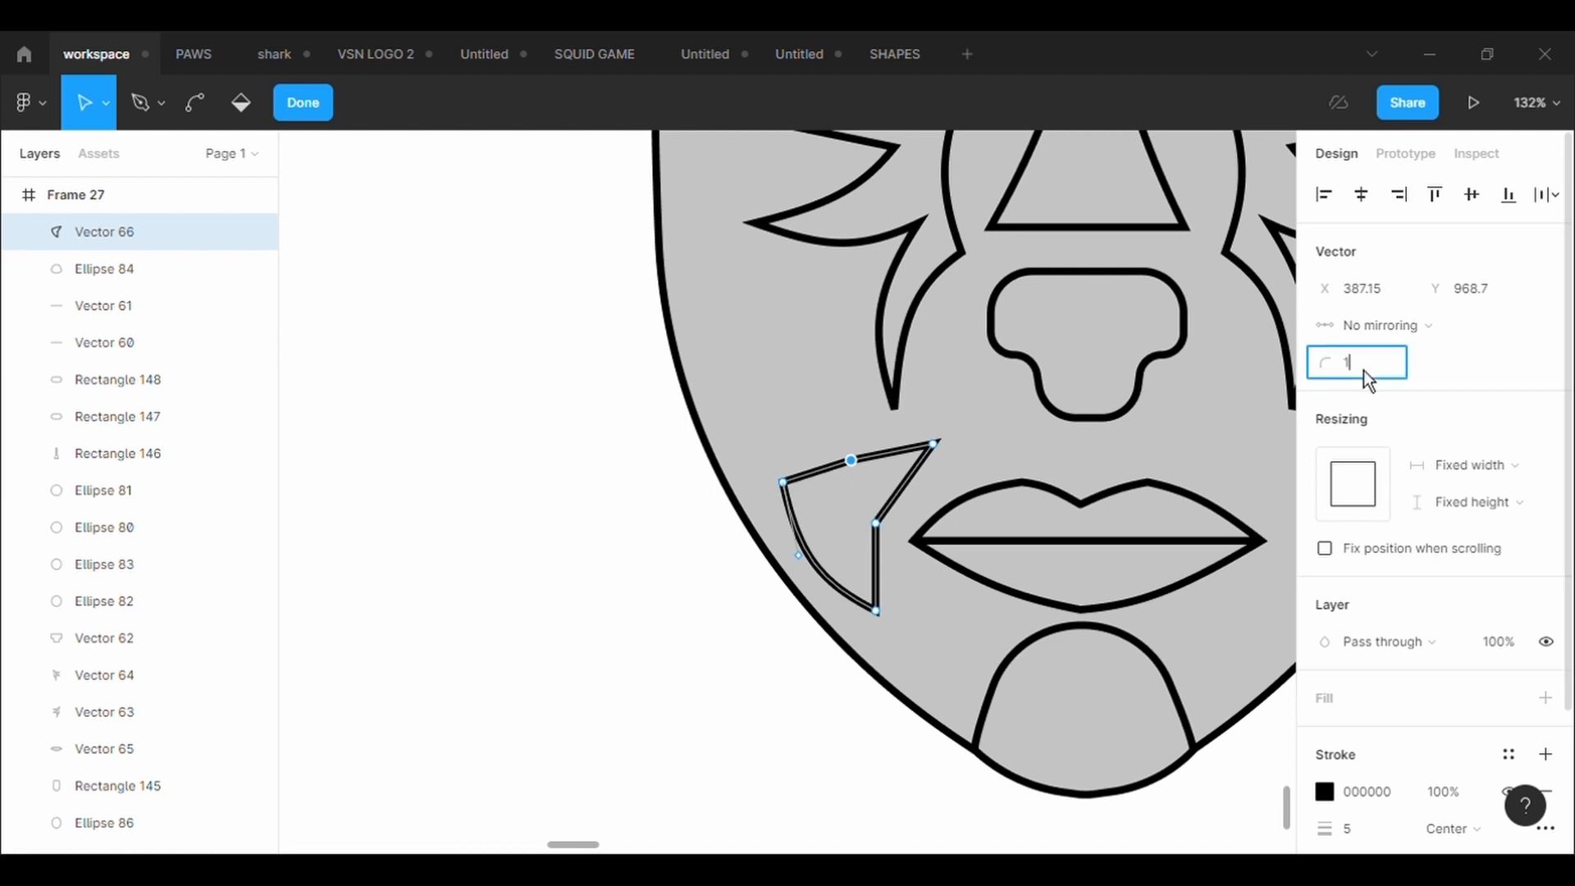
pyautogui.write('00')
pyautogui.press('Return')
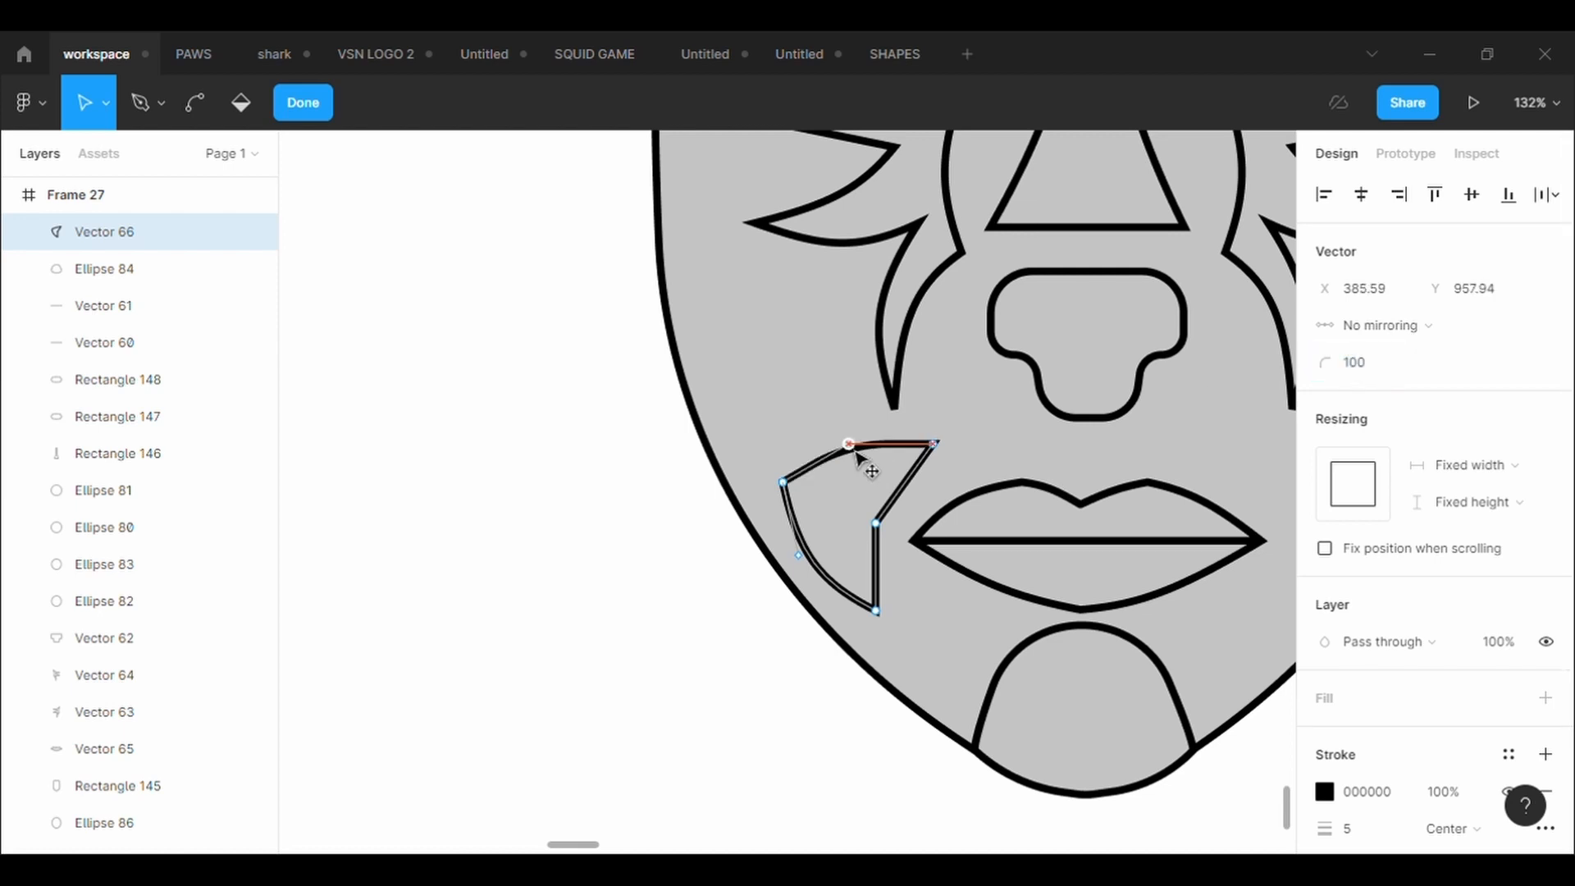
pyautogui.moveTo(856, 453); pyautogui.dragTo(844, 429)
# Round the cheek shape's outer left corner with a radius of 100 and move it slightly outward toward the jaw.
pyautogui.click(783, 481)
pyautogui.click(1365, 367)
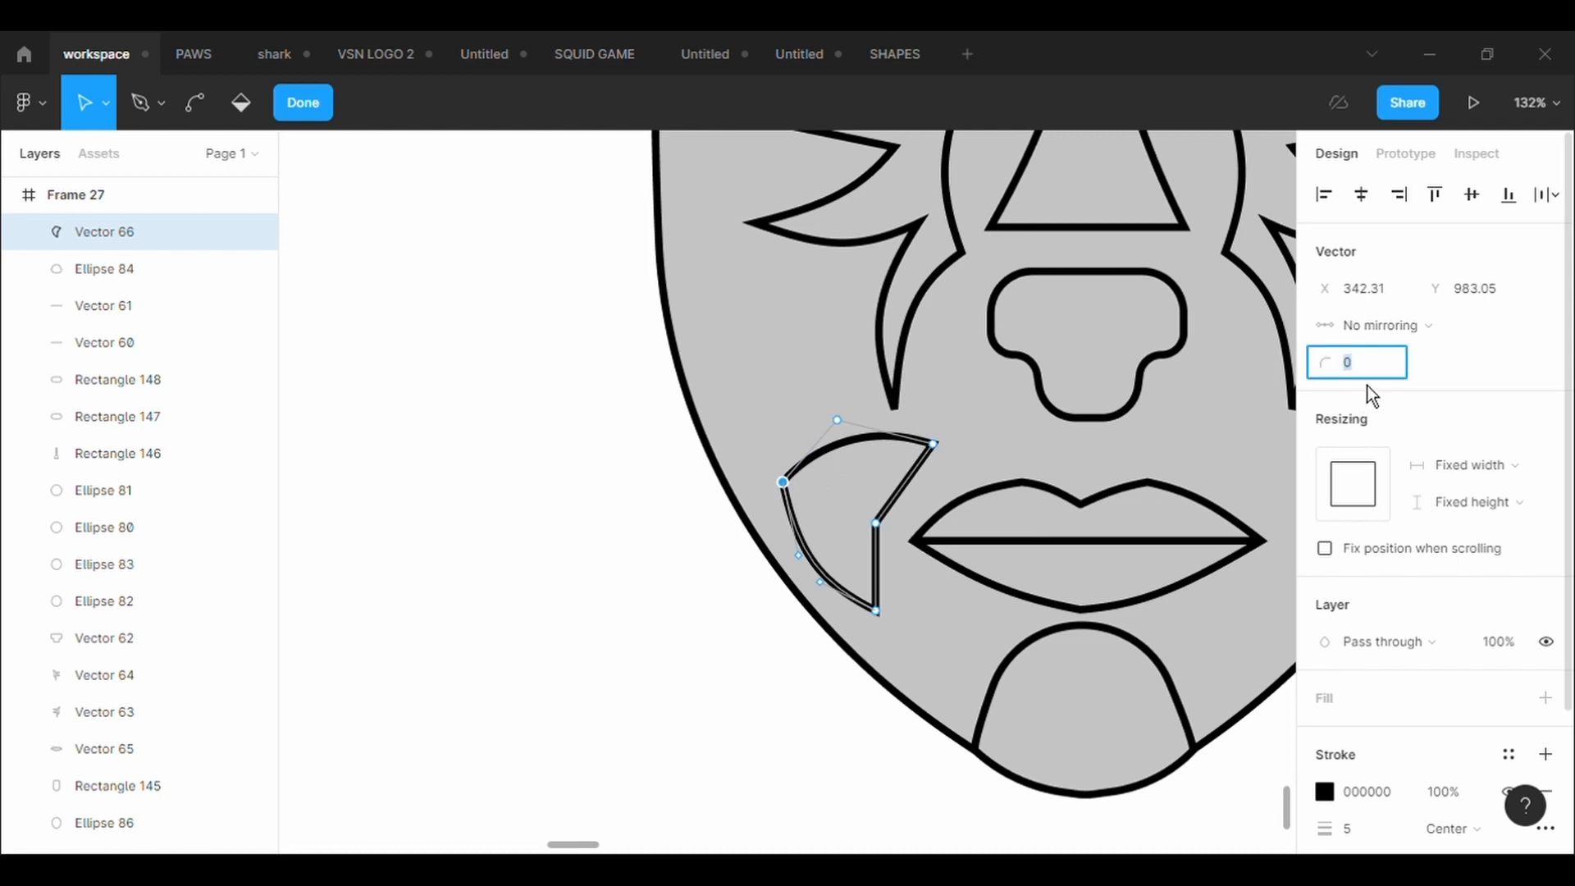
pyautogui.write('100')
pyautogui.press('Return')
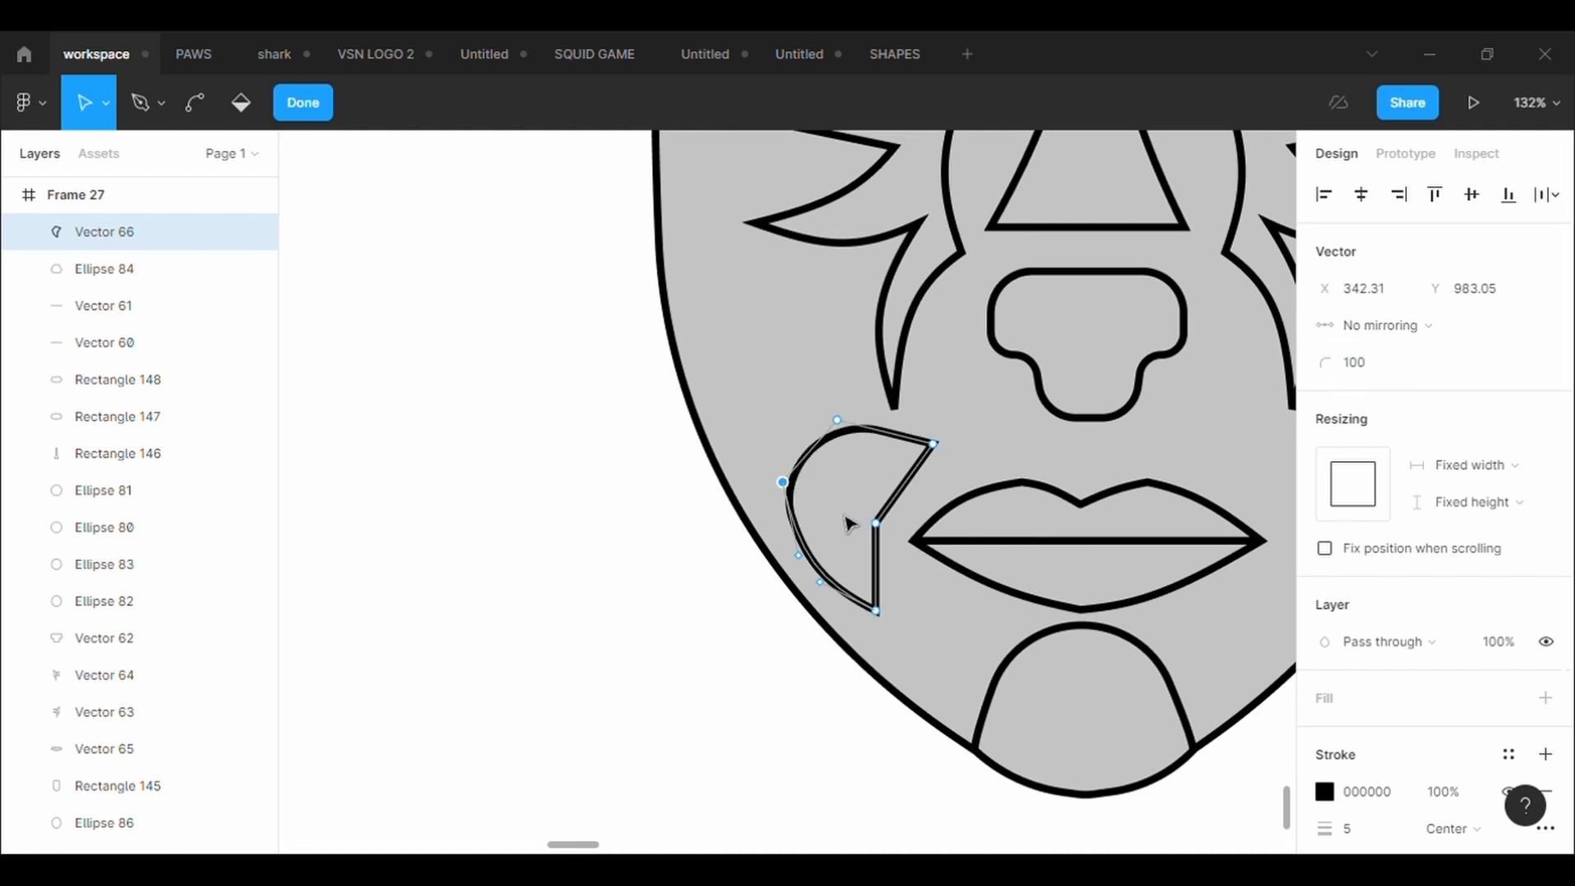
pyautogui.moveTo(783, 482); pyautogui.dragTo(771, 491)
# Round the cheek shape's inner notch with a radius of 100, move it up and outward, and finish editing the shape.
pyautogui.click(876, 522)
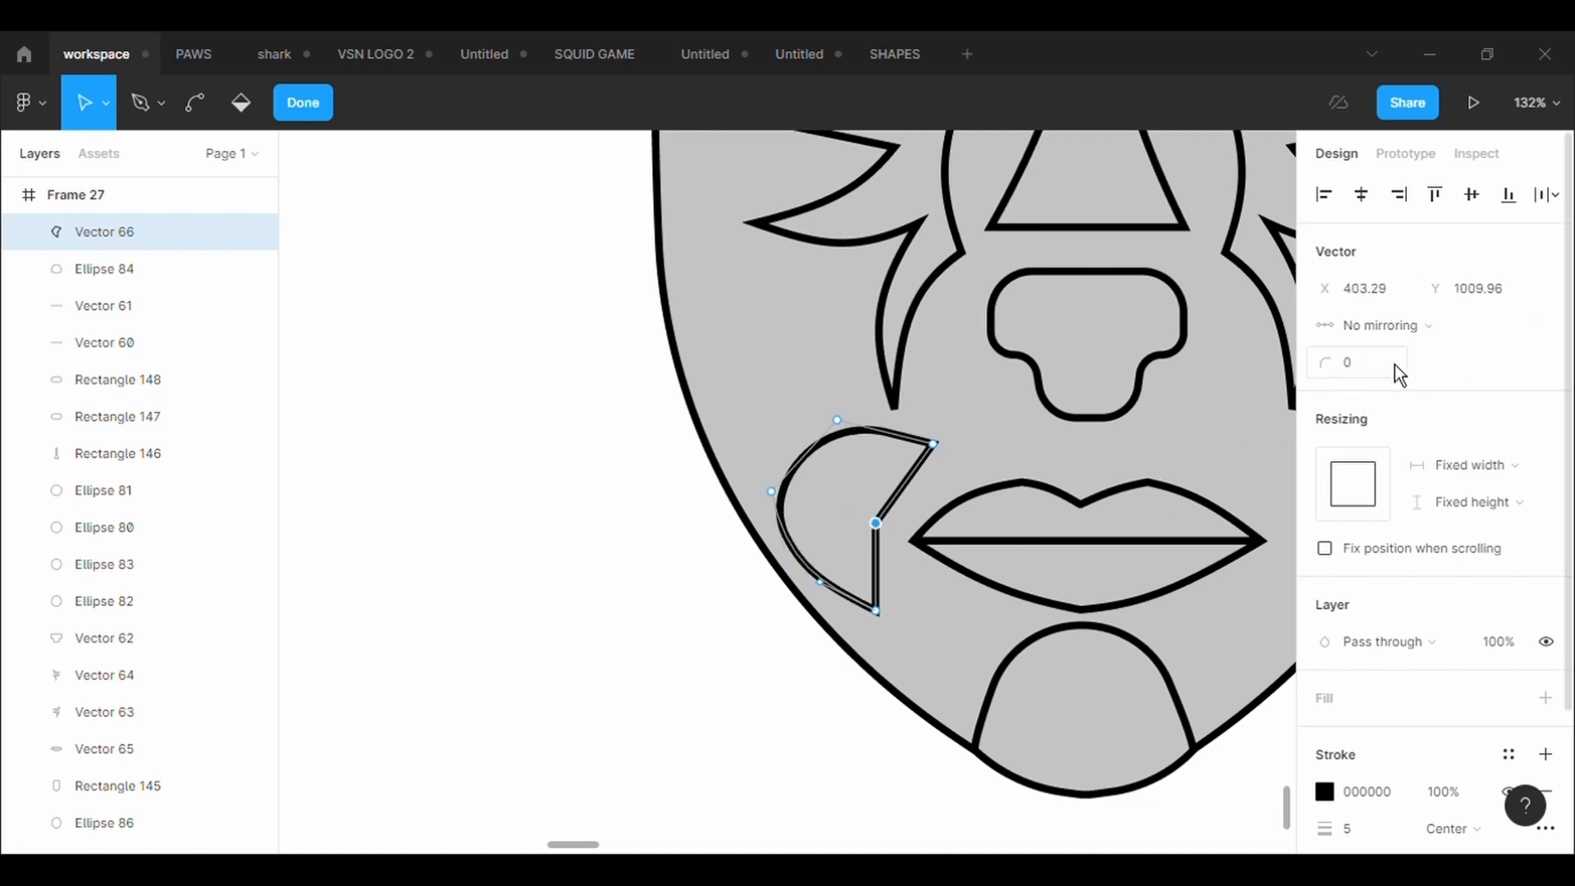
pyautogui.click(1386, 363)
pyautogui.write('100')
pyautogui.press('Return')
pyautogui.moveTo(876, 523)
pyautogui.mouseDown()
pyautogui.moveTo(812, 492)
pyautogui.moveTo(791, 509)
pyautogui.moveTo(831, 466)
pyautogui.moveTo(822, 510)
pyautogui.moveTo(865, 510)
pyautogui.mouseUp()
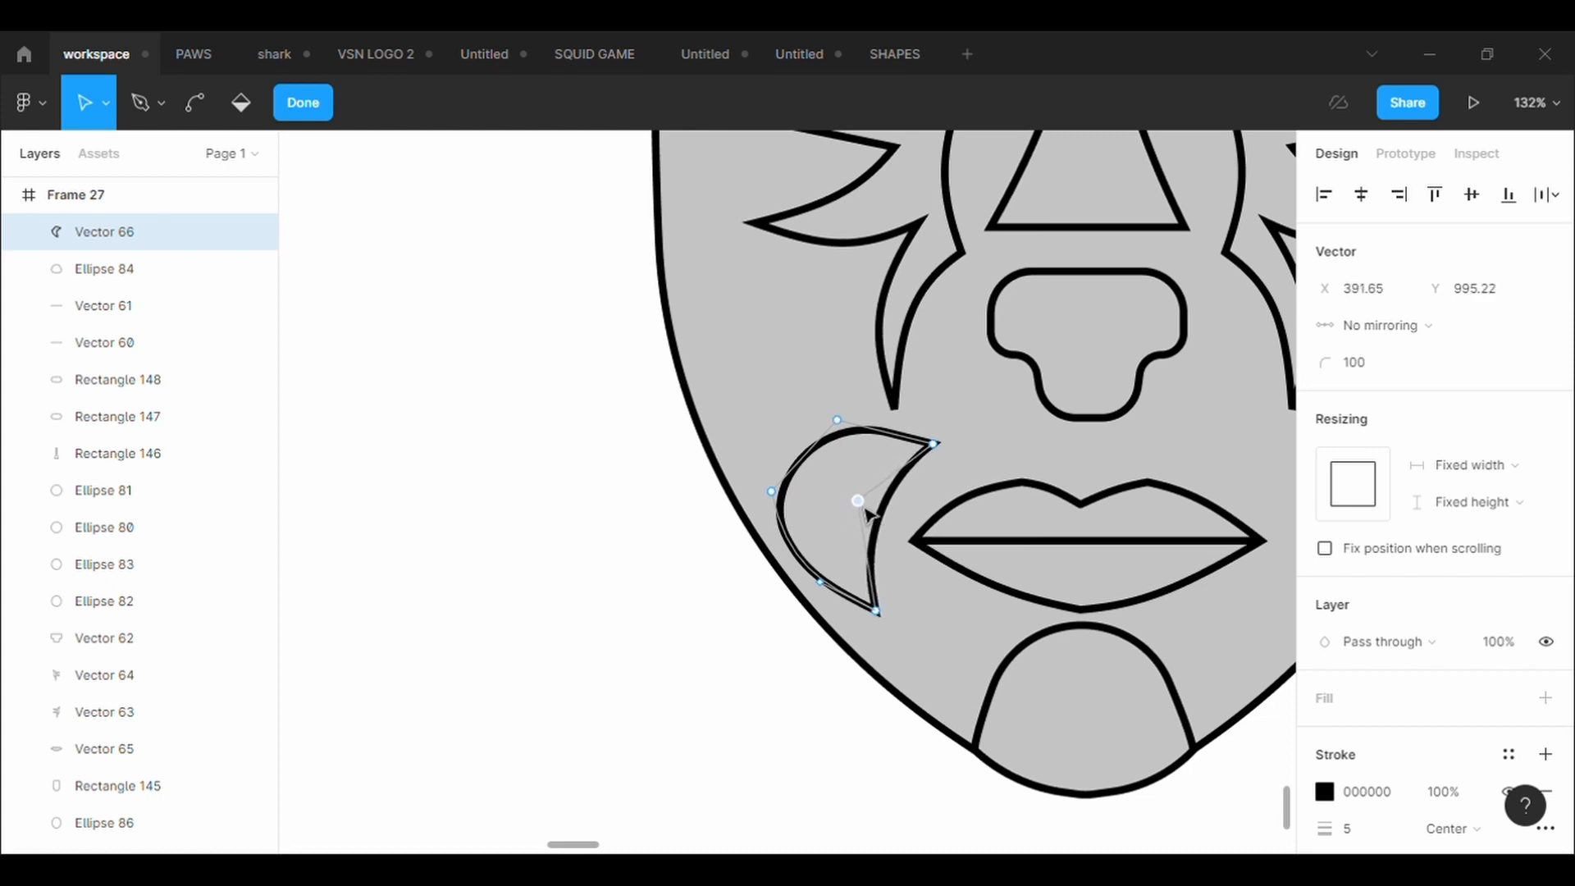
pyautogui.click(917, 643)
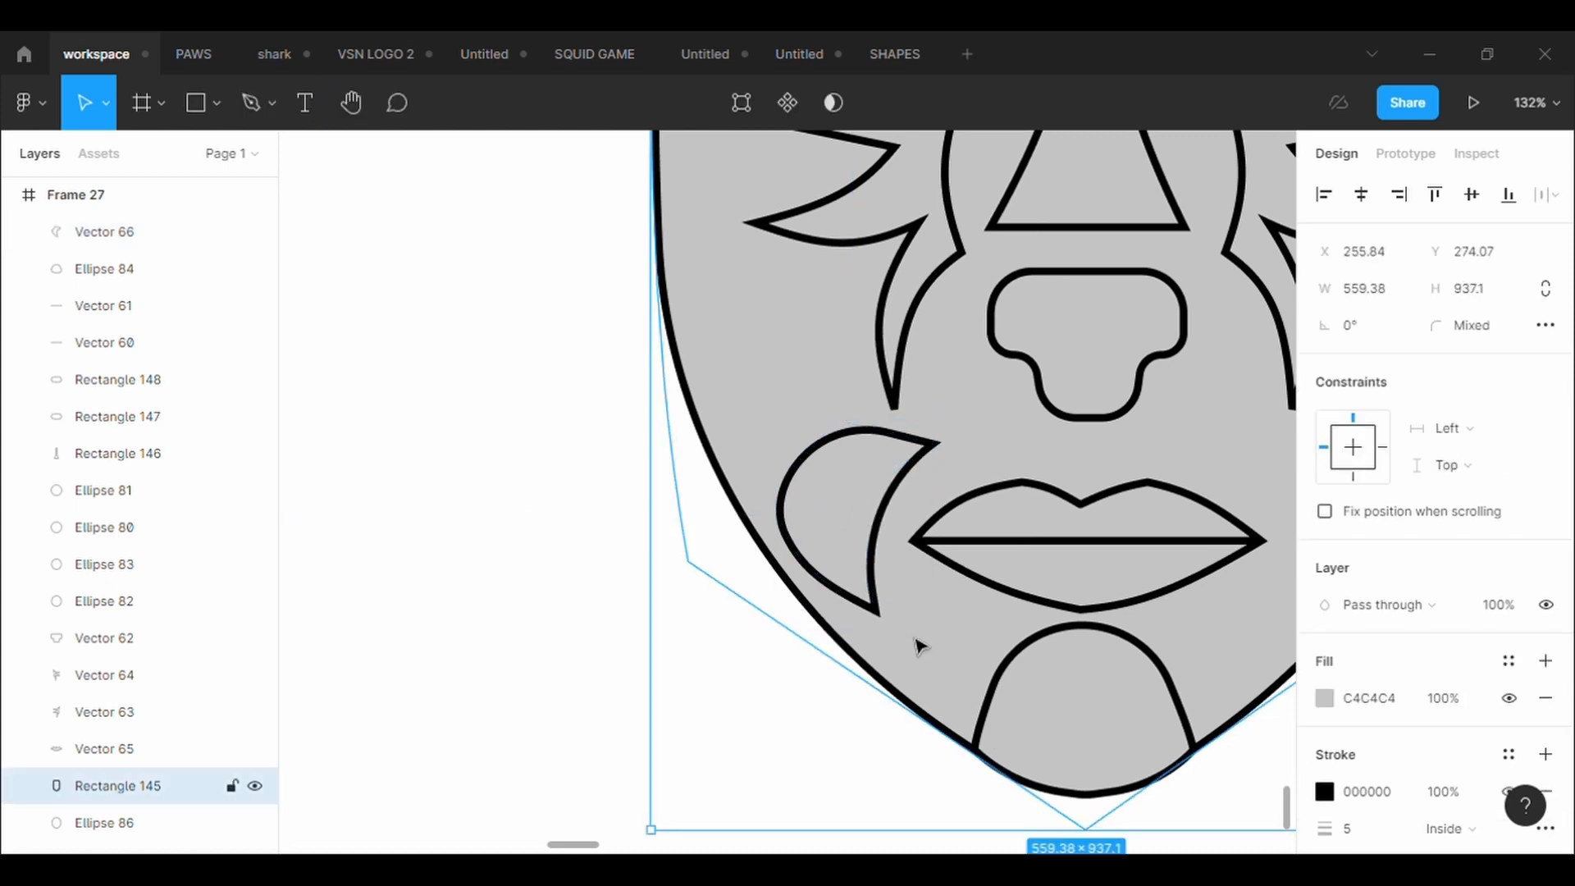
# Duplicate the crescent cheek shape, flip the copy horizontally, and place it on the right cheek beside the lips.
pyautogui.click(884, 556)
pyautogui.hotkey('ctrl', 'c')
pyautogui.hotkey('ctrl', 'v')
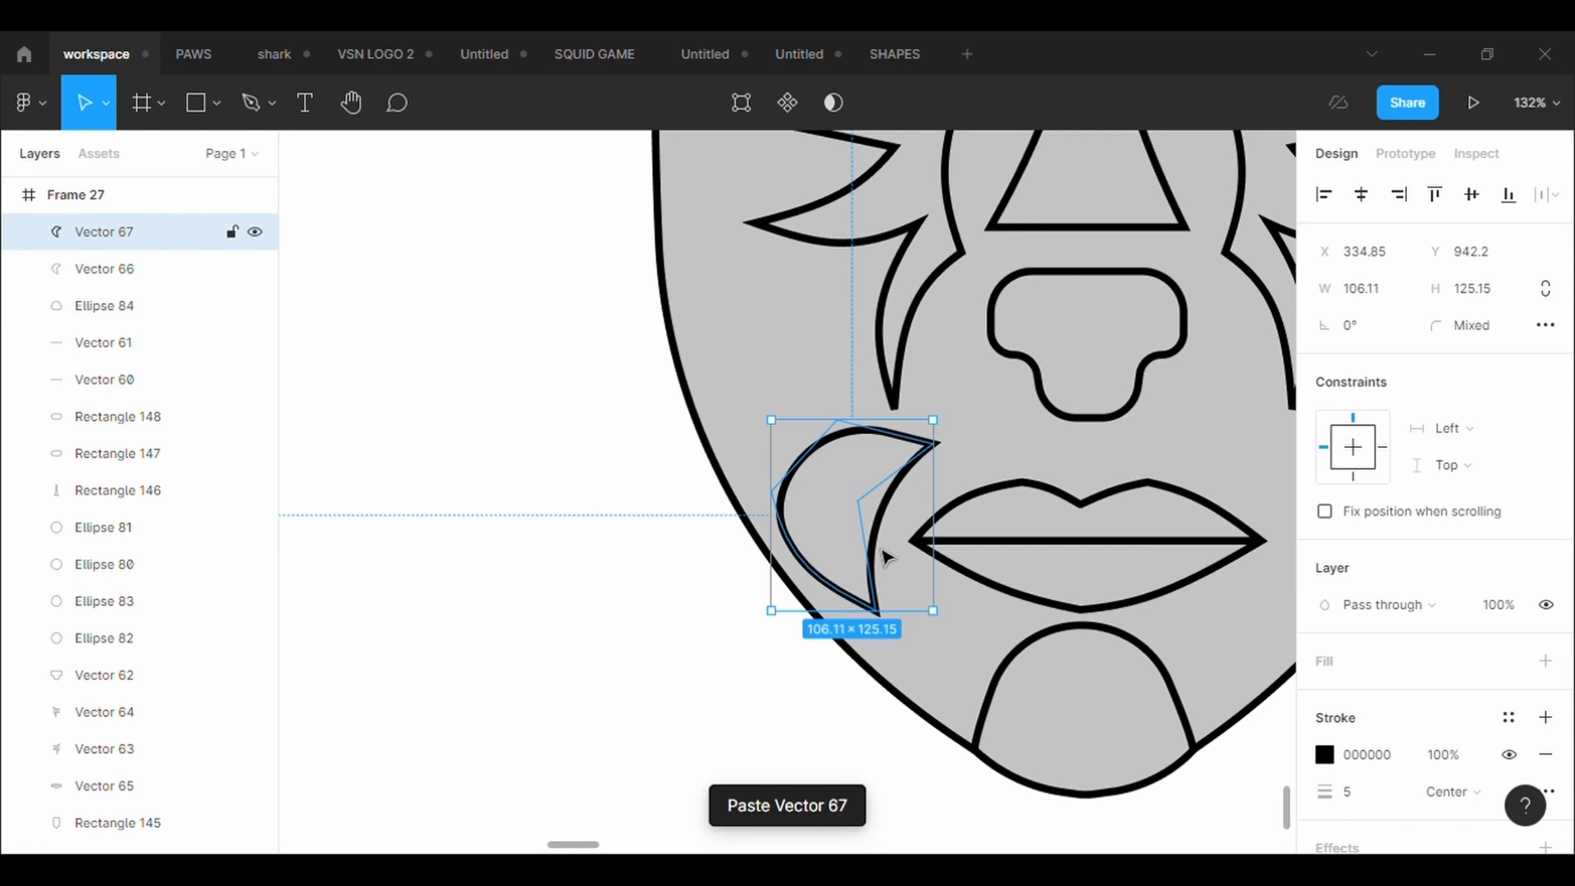
pyautogui.hotkey('shift', 'h')
pyautogui.scroll(-5, 885, 557)
pyautogui.moveTo(902, 521); pyautogui.dragTo(1142, 509)
pyautogui.click(1220, 742)
pyautogui.scroll(-3, 1220, 741)
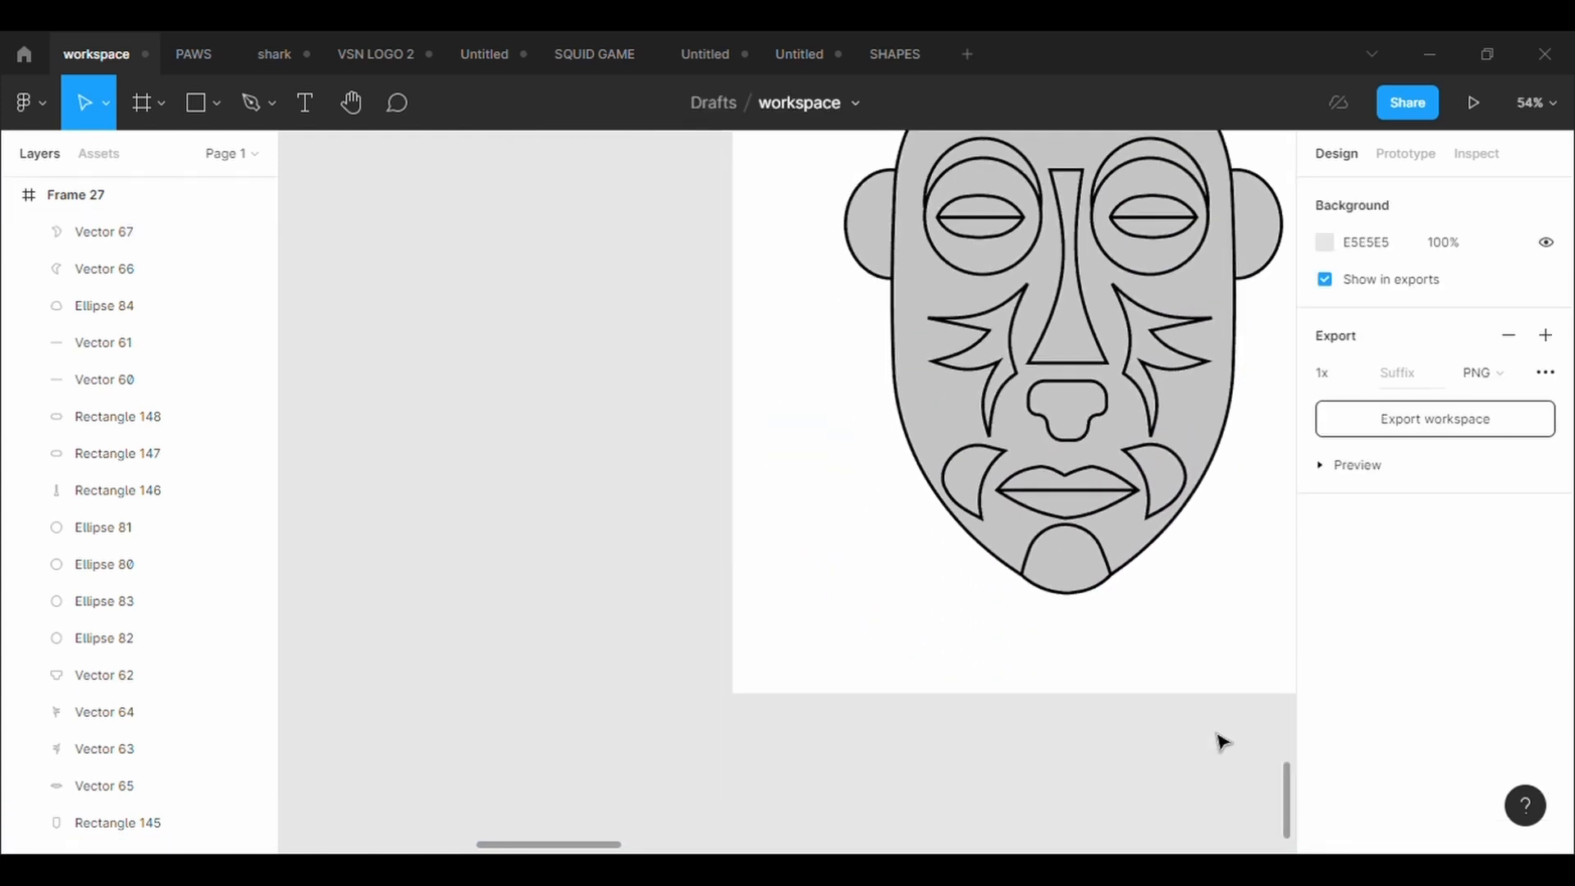
pyautogui.scroll(3, 1222, 741)
pyautogui.hscroll(5, 1222, 741)
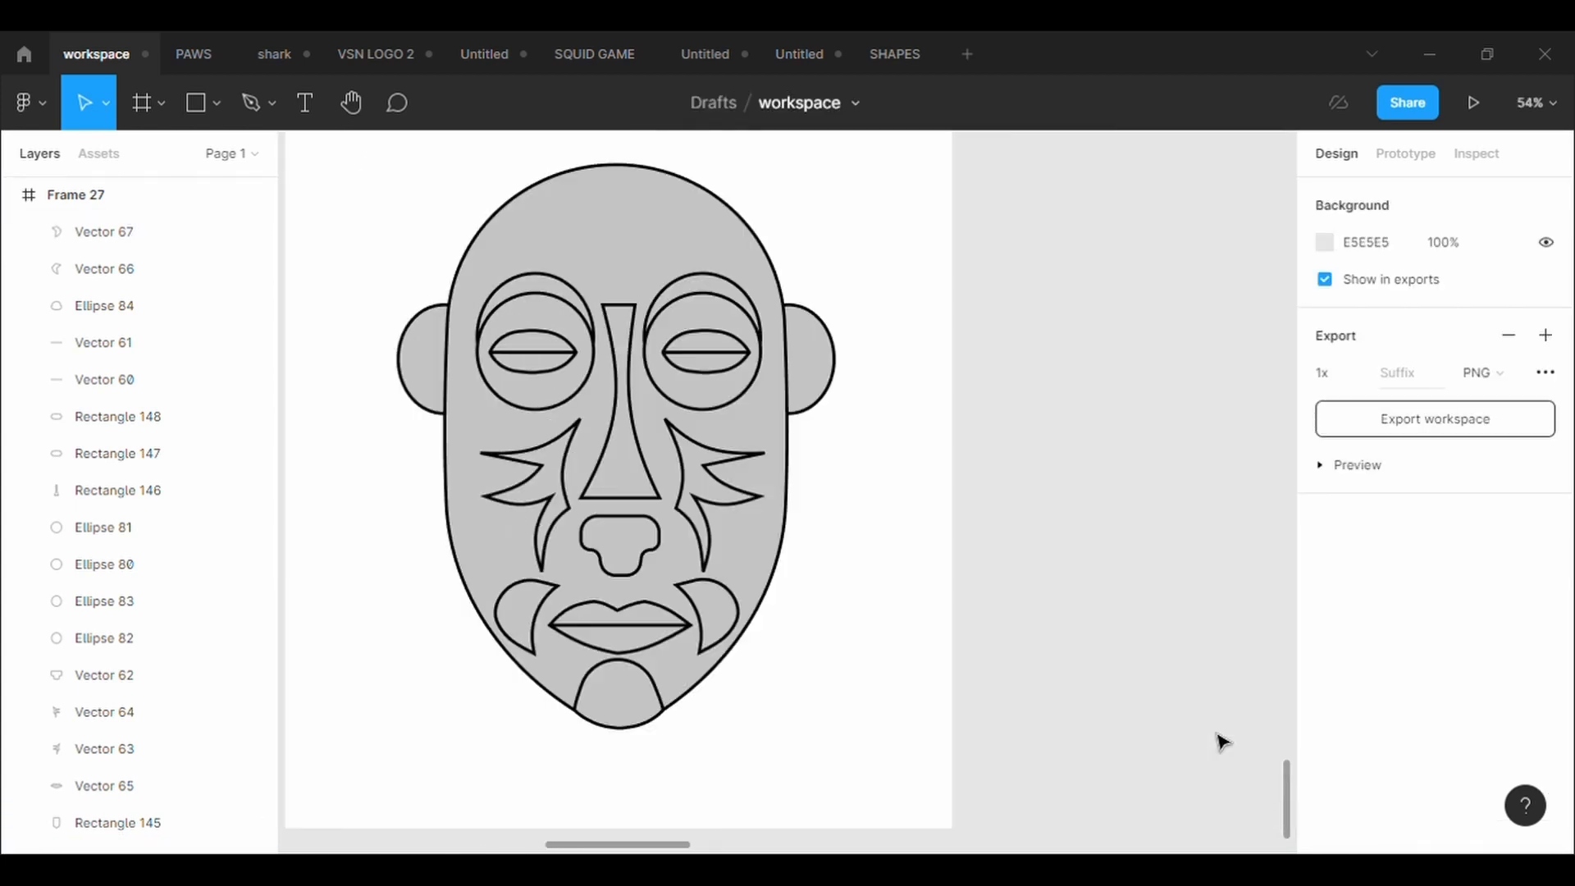
pyautogui.hscroll(-1, 1222, 741)
pyautogui.scroll(1, 912, 627)
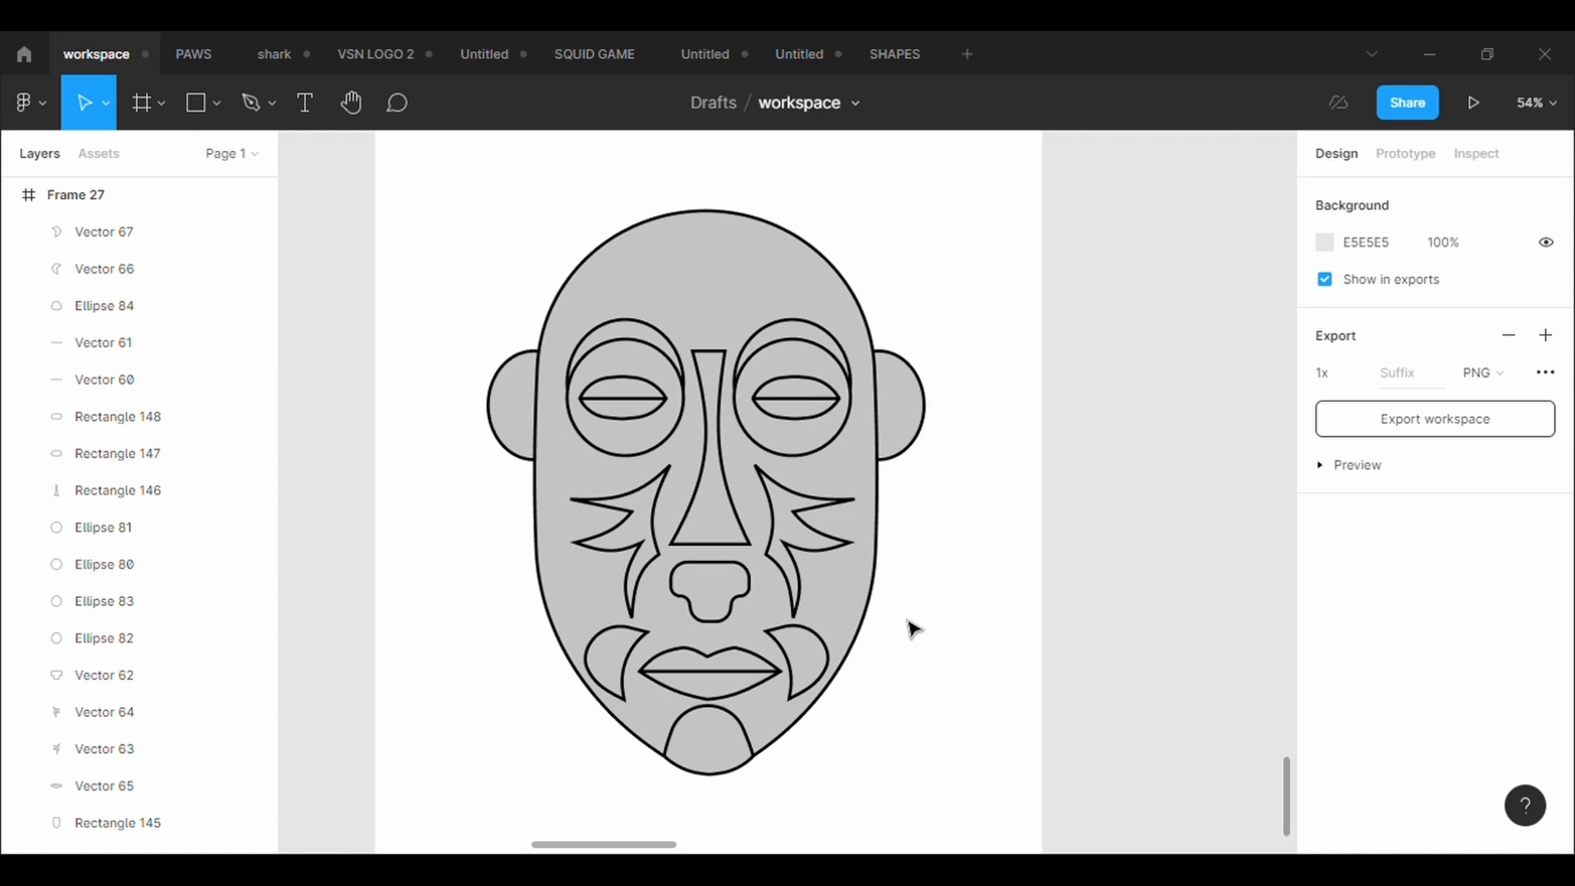
pyautogui.click(651, 417)
pyautogui.moveTo(686, 450); pyautogui.dragTo(668, 466)
pyautogui.hotkey('ctrl', 'z')
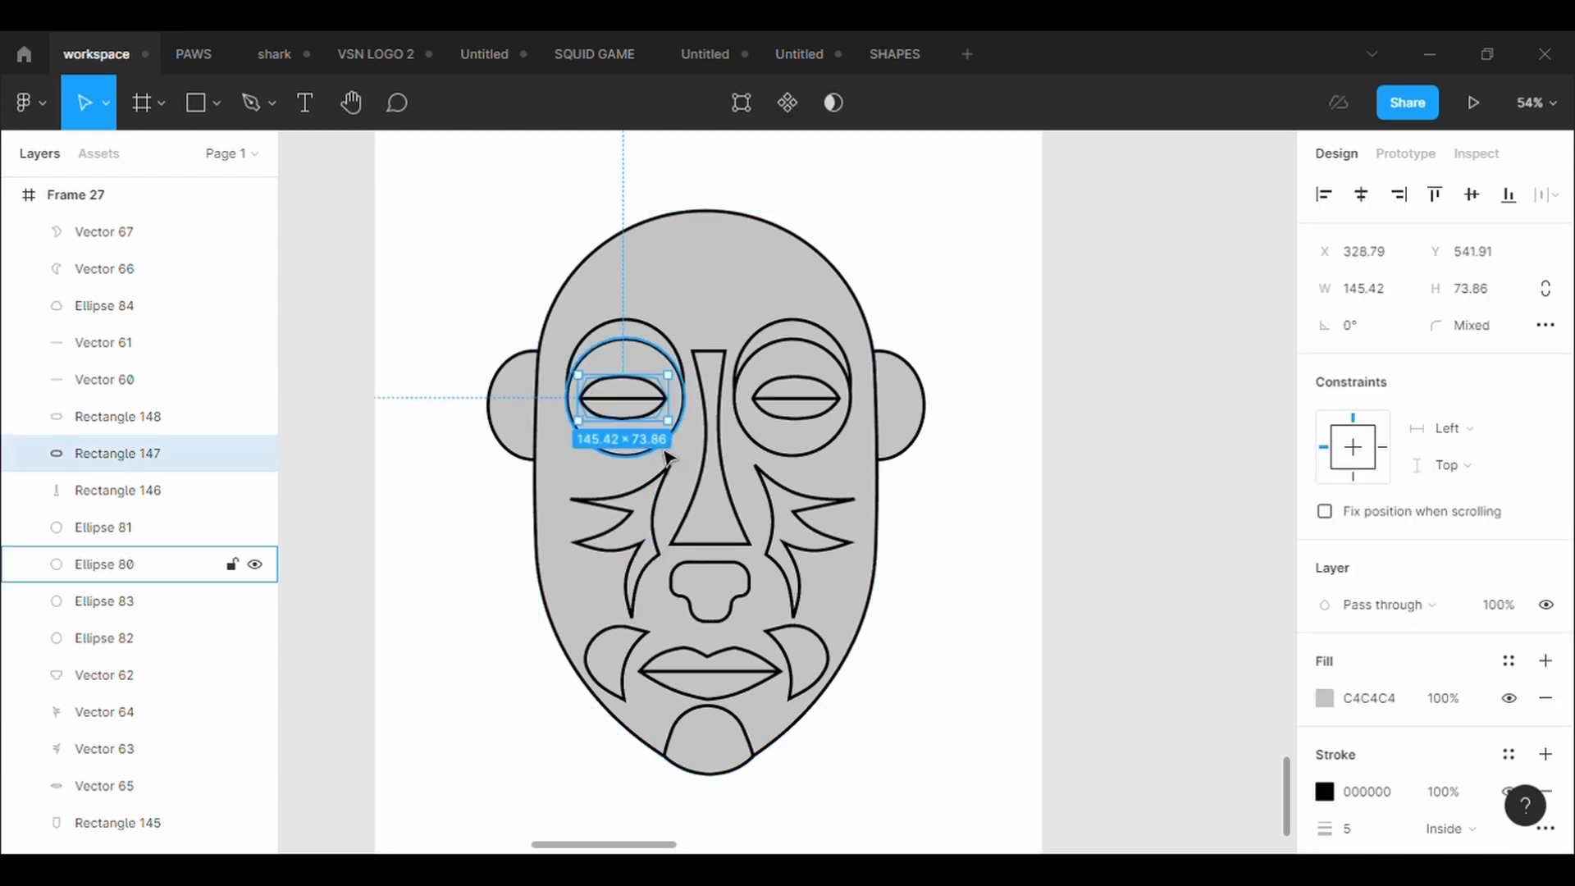
pyautogui.click(619, 369)
pyautogui.doubleClick(620, 371)
pyautogui.press('Escape')
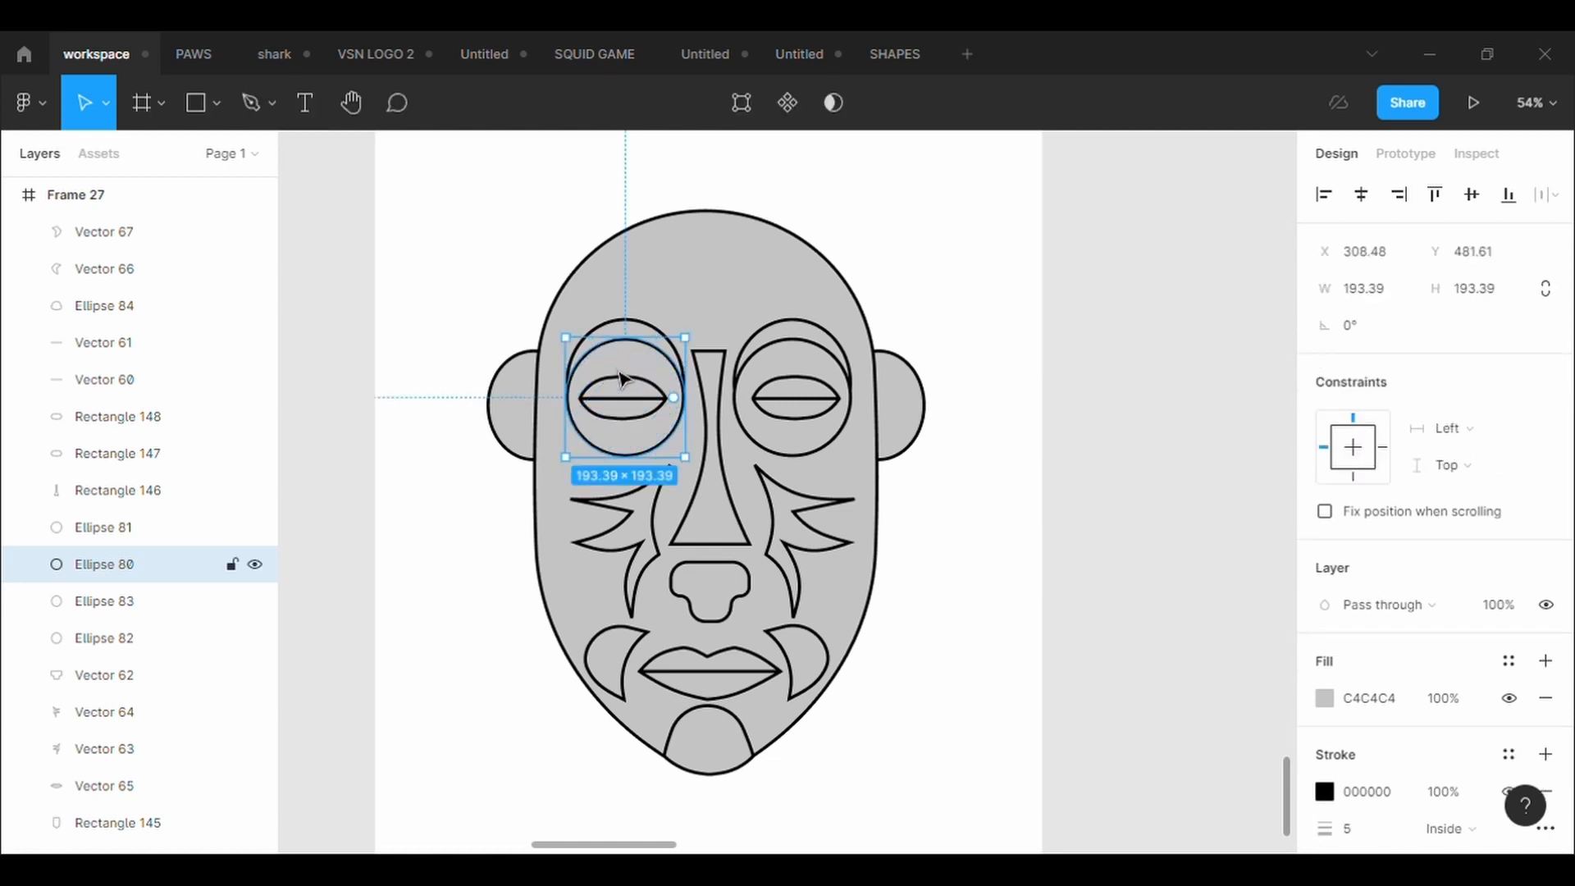
pyautogui.doubleClick(648, 438)
pyautogui.press('Escape')
pyautogui.moveTo(648, 434); pyautogui.dragTo(648, 418)
pyautogui.hotkey('ctrl', 'z')
# Rotate the left eye's almond shape and its centre line to -15°.
pyautogui.click(661, 427)
pyautogui.click(669, 433)
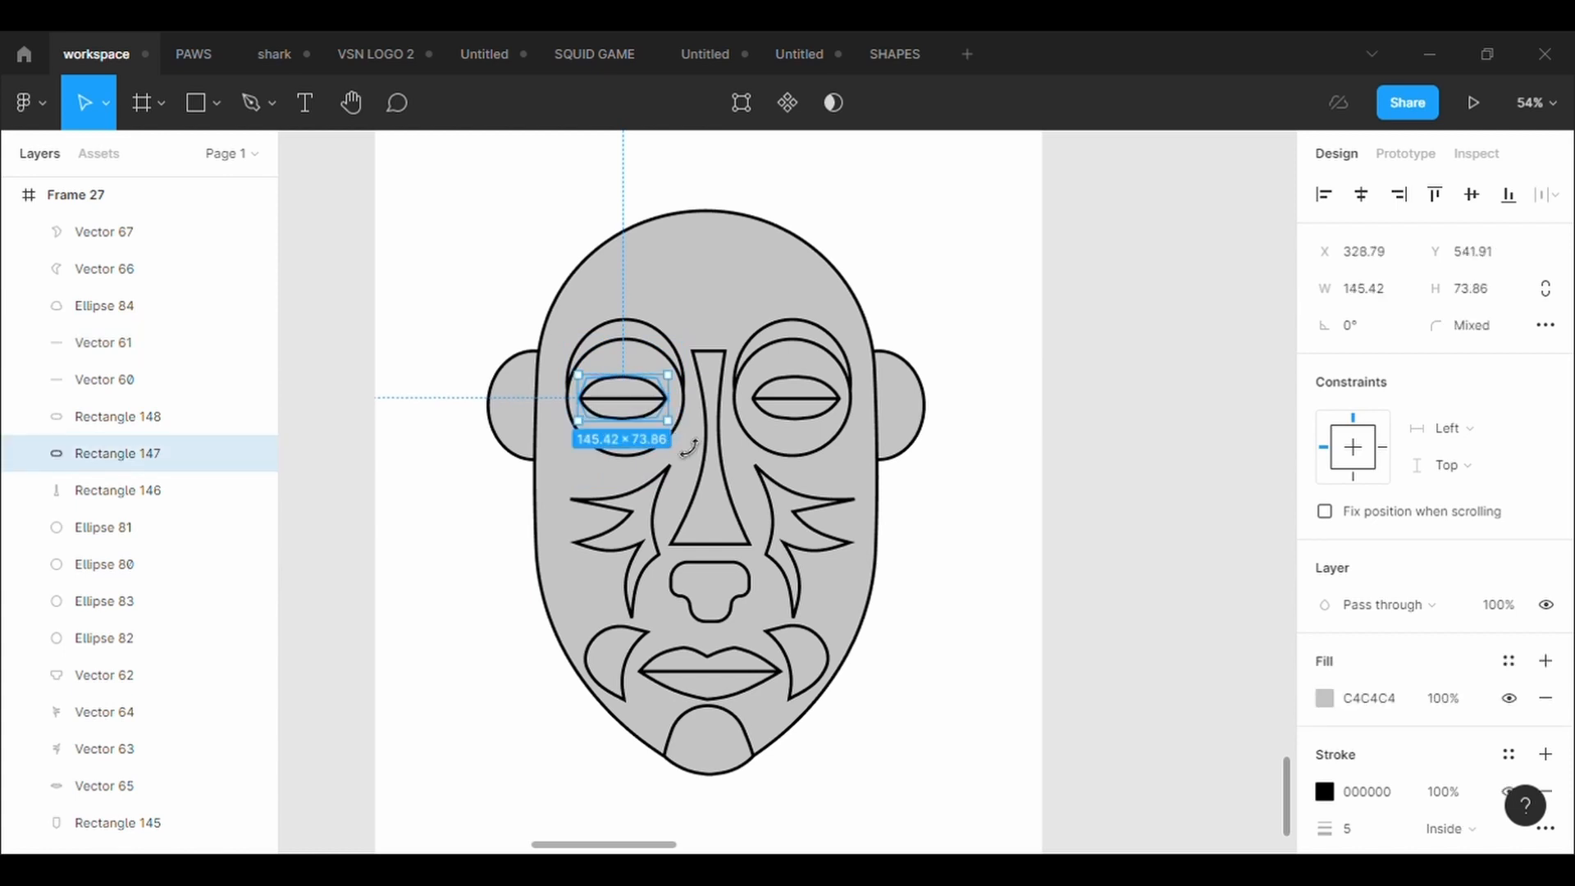
pyautogui.moveTo(689, 447); pyautogui.dragTo(678, 459)
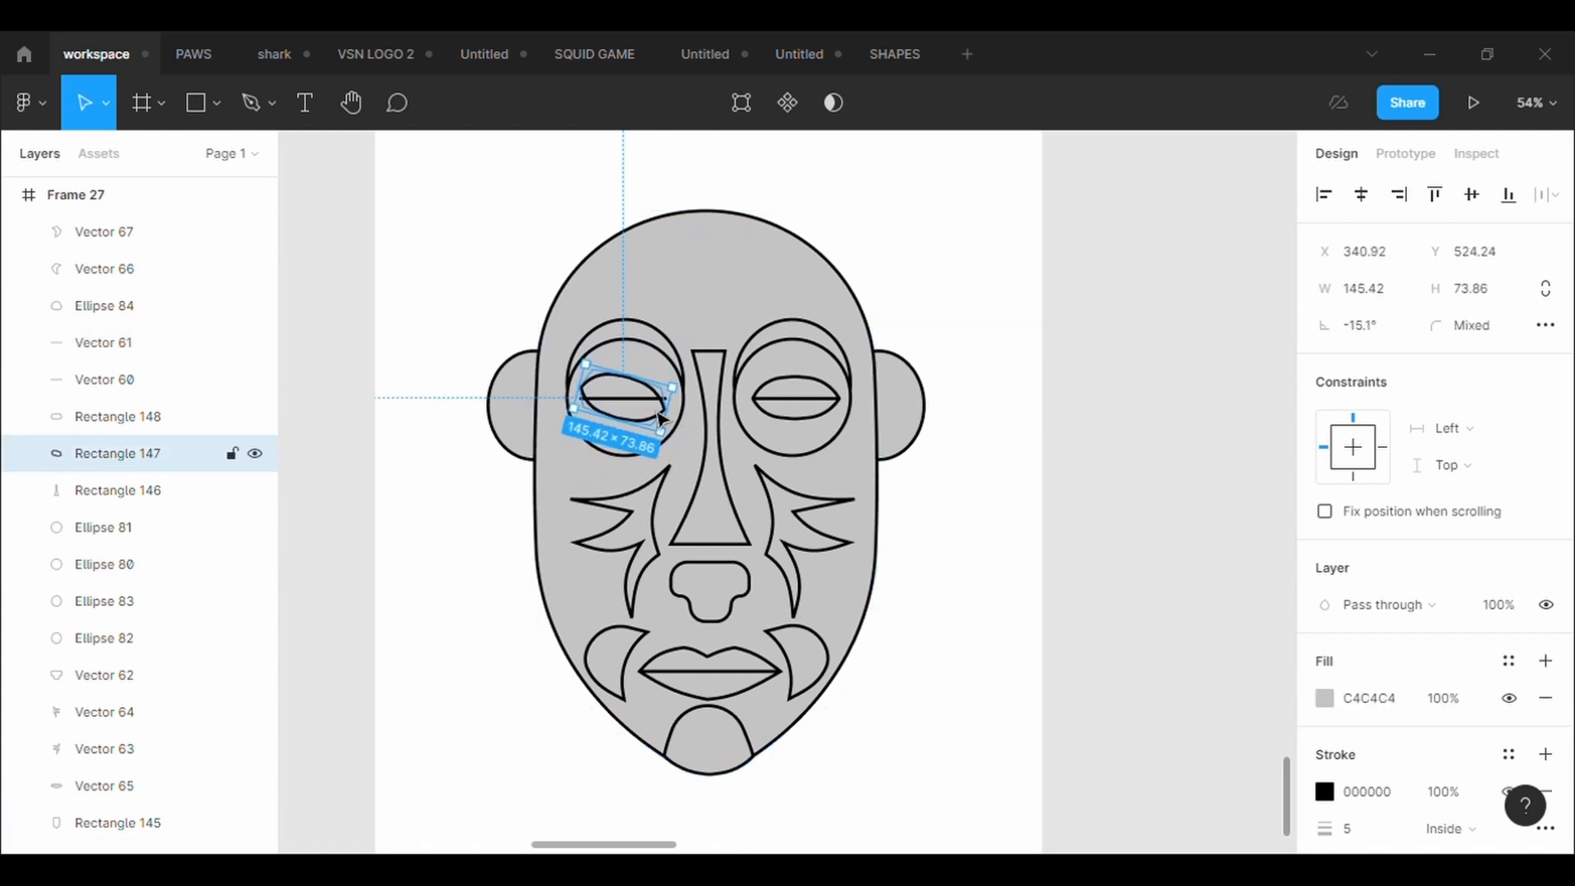
pyautogui.click(624, 398)
pyautogui.click(1369, 328)
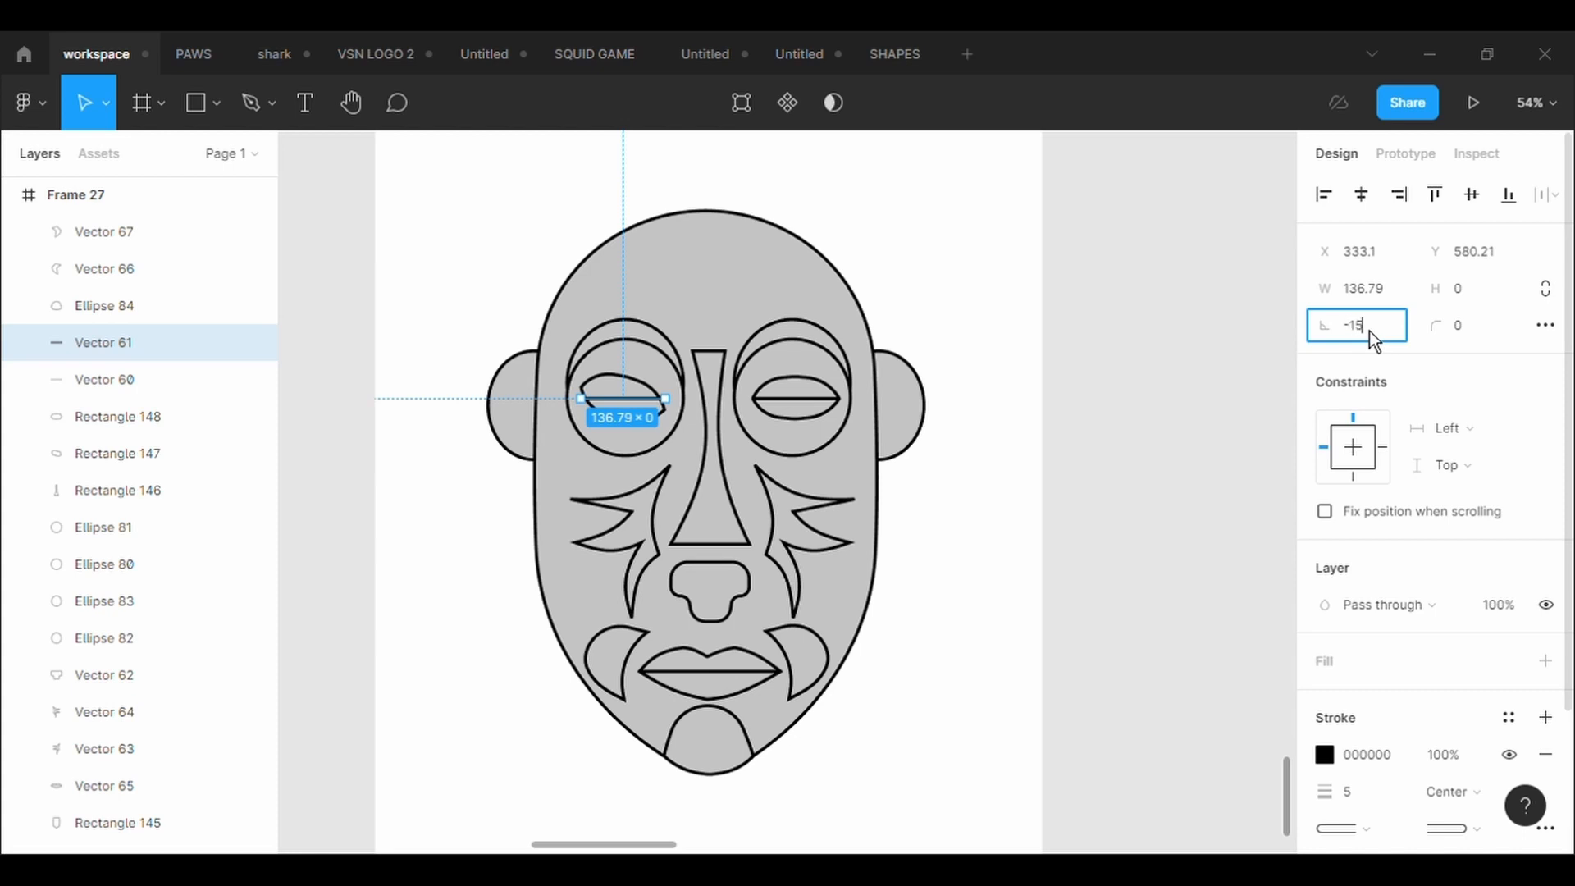
pyautogui.write('-15')
pyautogui.press('Return')
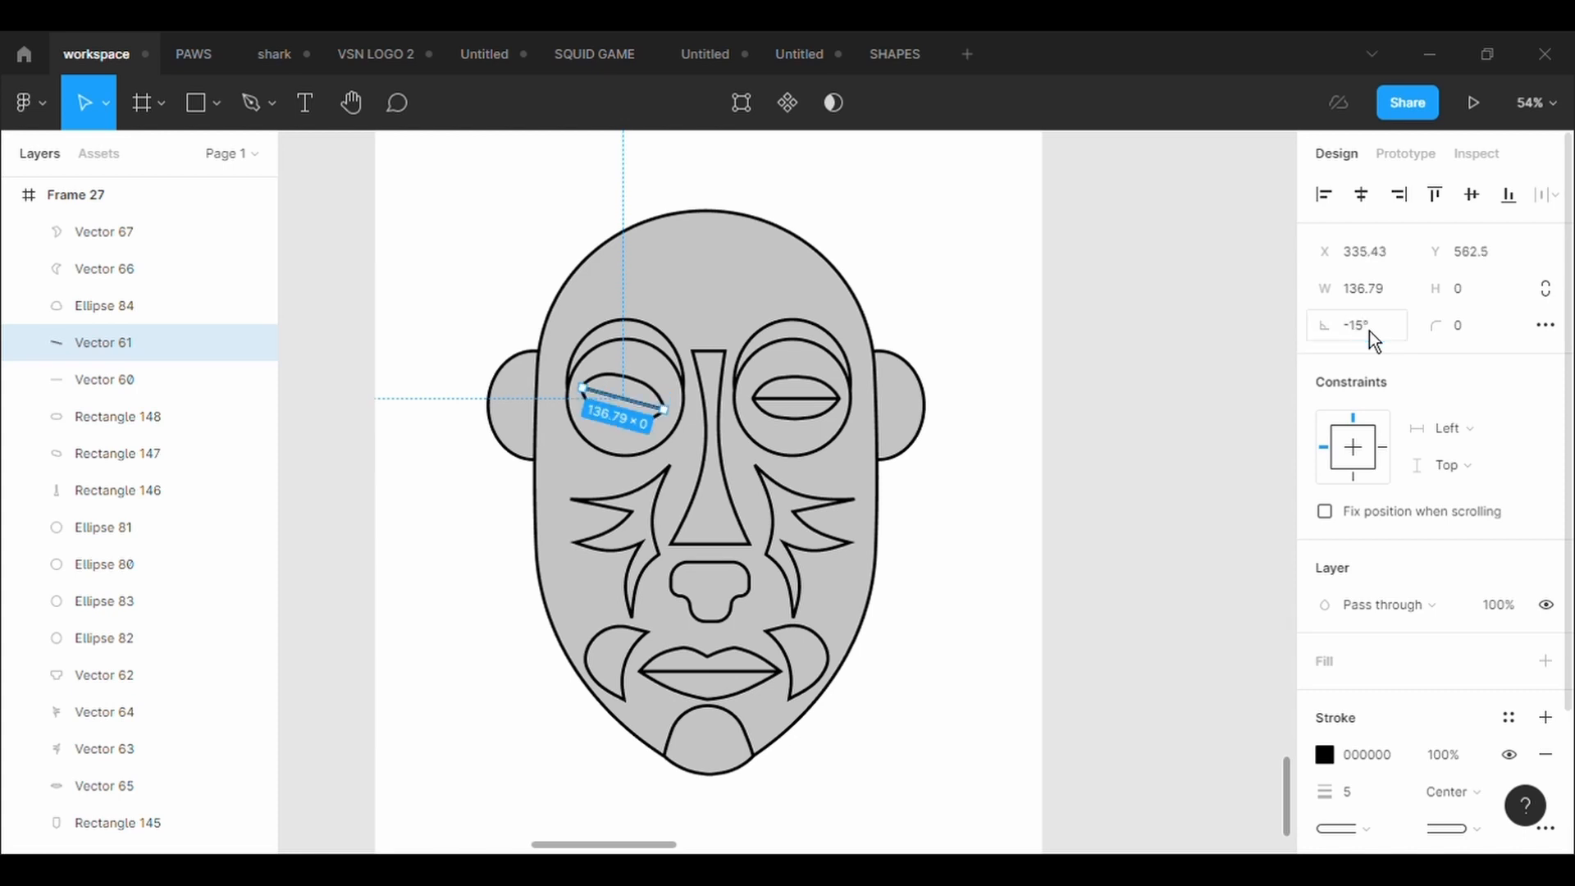
pyautogui.click(647, 417)
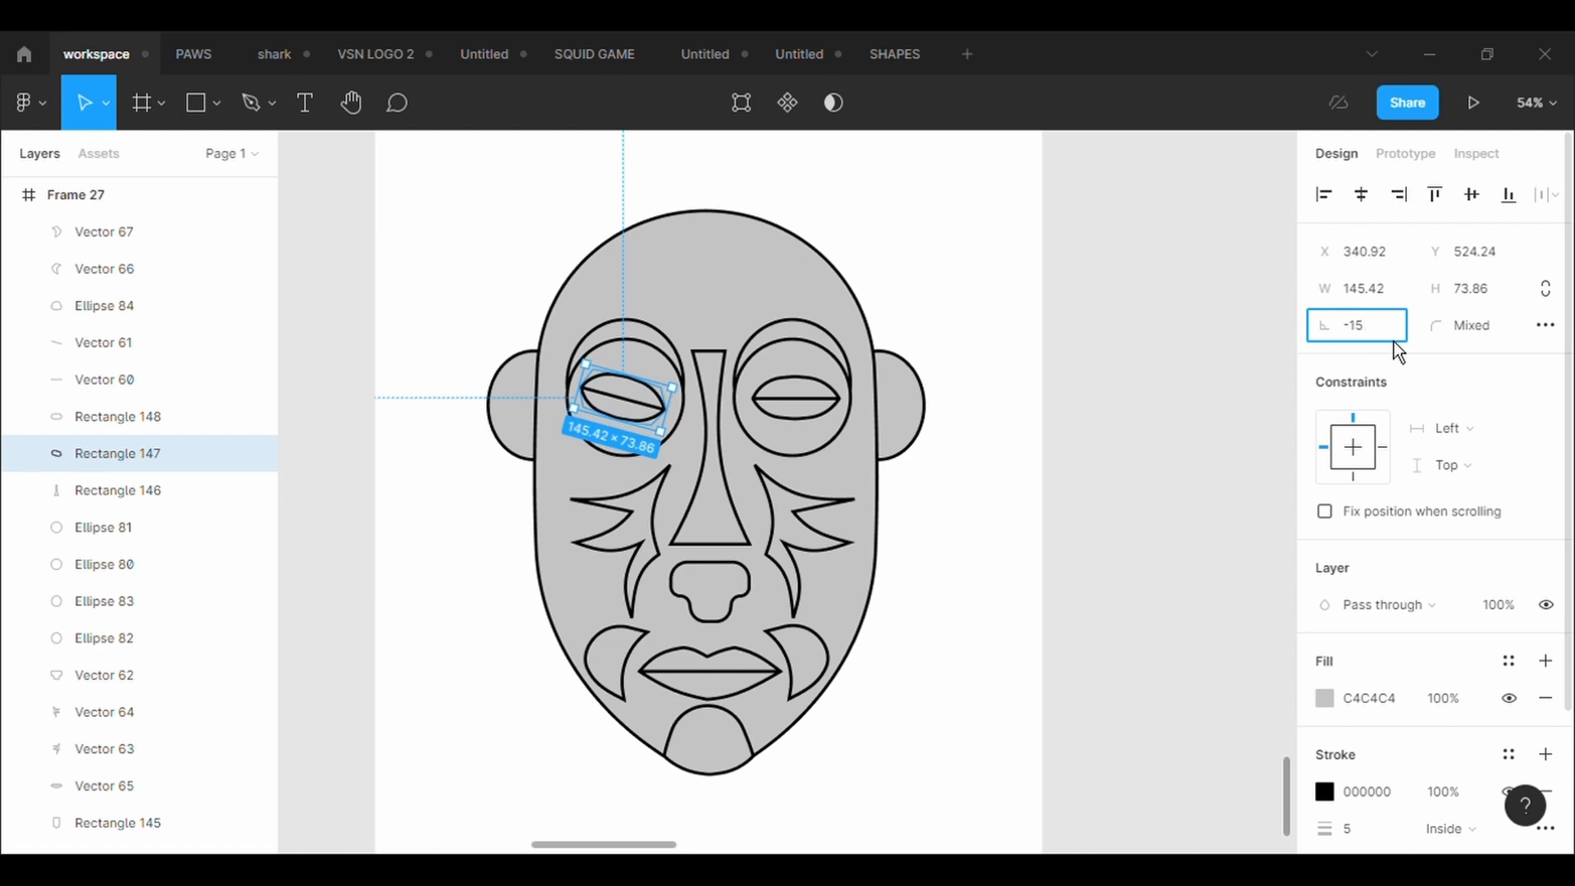
# Rotate the right eye's almond shape and its centre line to 15°, and clear the selection.
pyautogui.click(783, 402)
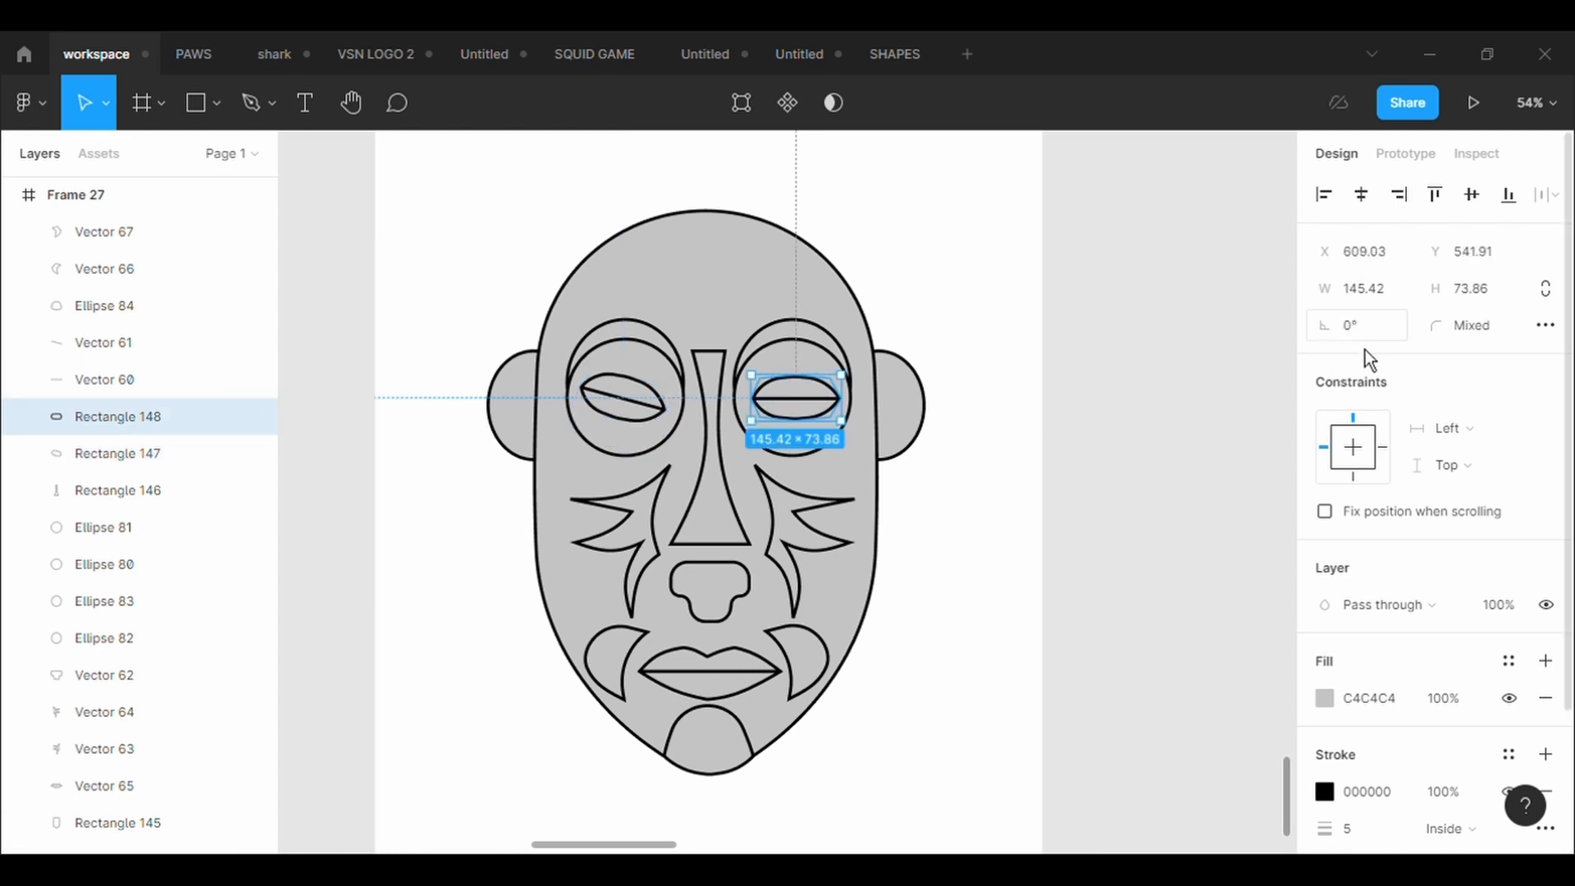
pyautogui.write('15')
pyautogui.press('Return')
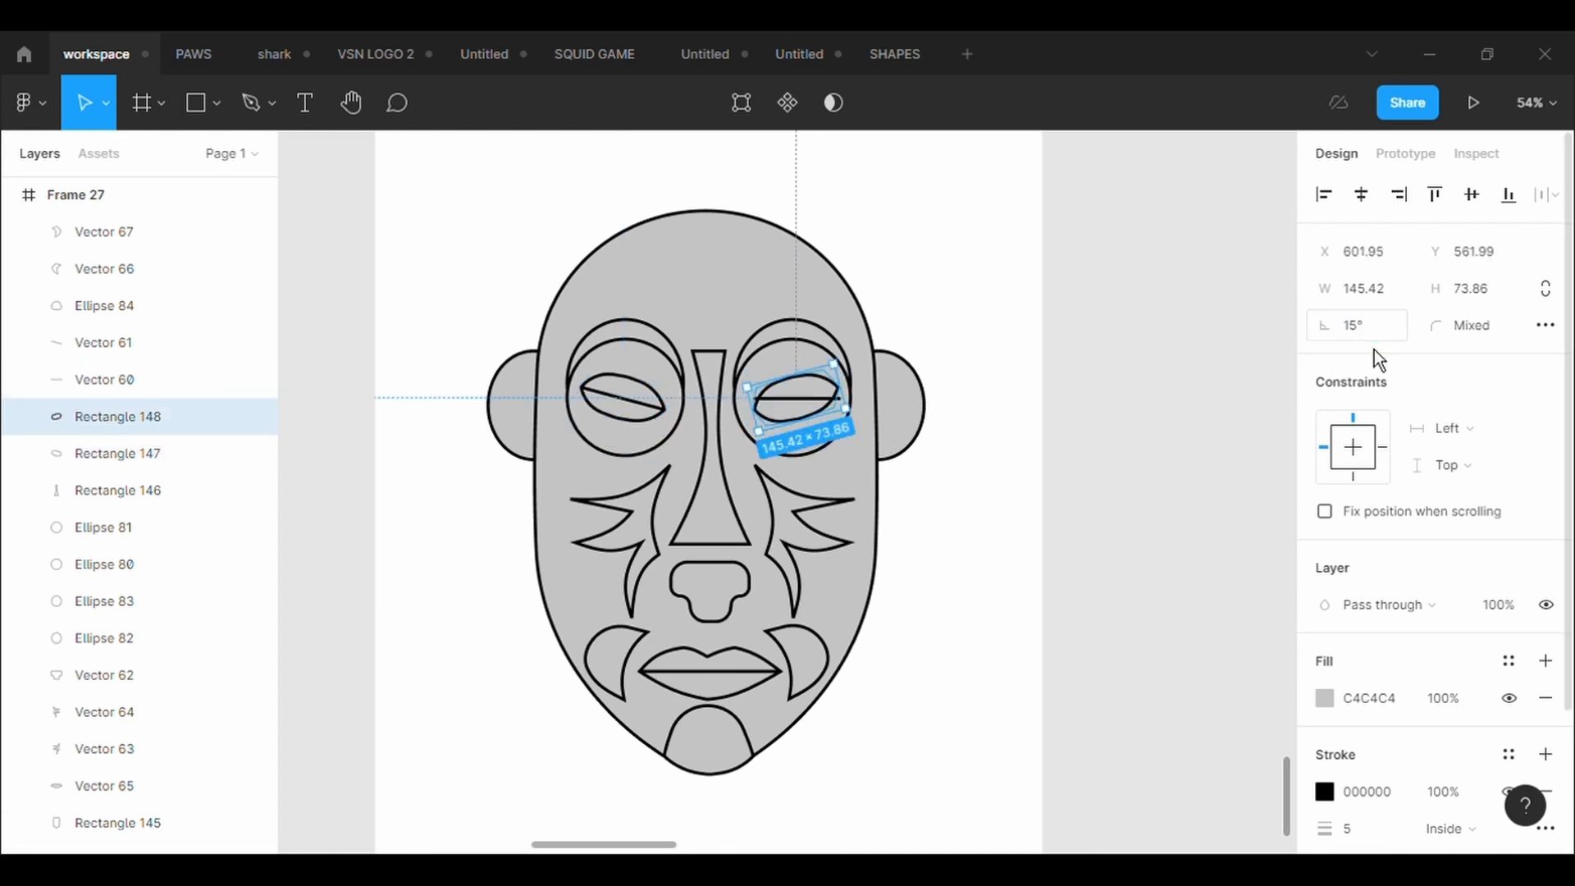
pyautogui.click(801, 399)
pyautogui.write('1')
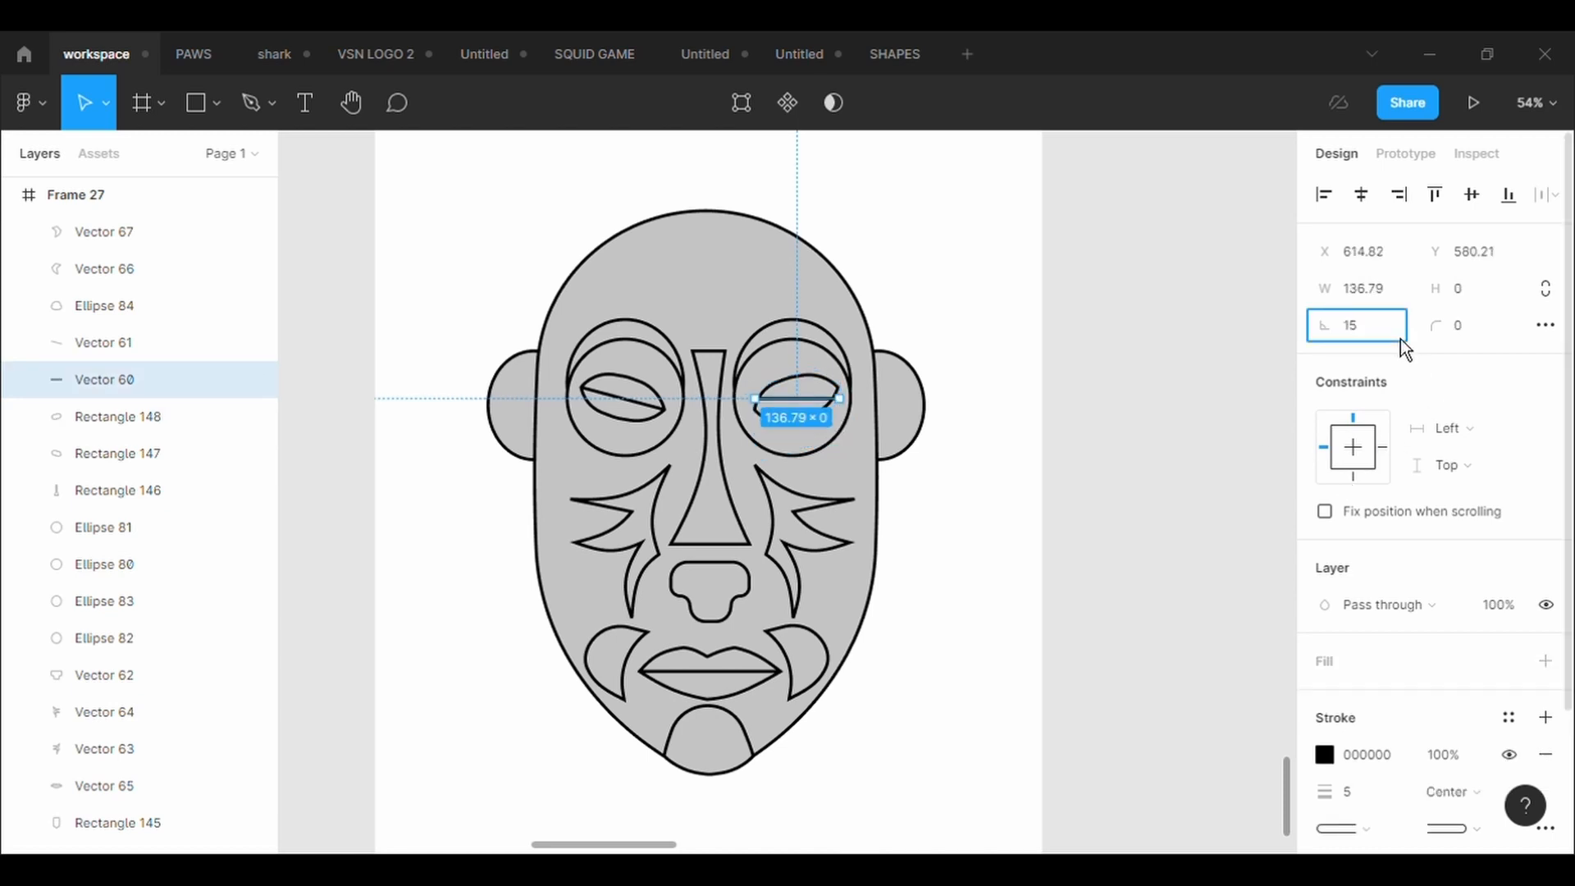
pyautogui.write('5')
pyautogui.press('Return')
pyautogui.click(976, 574)
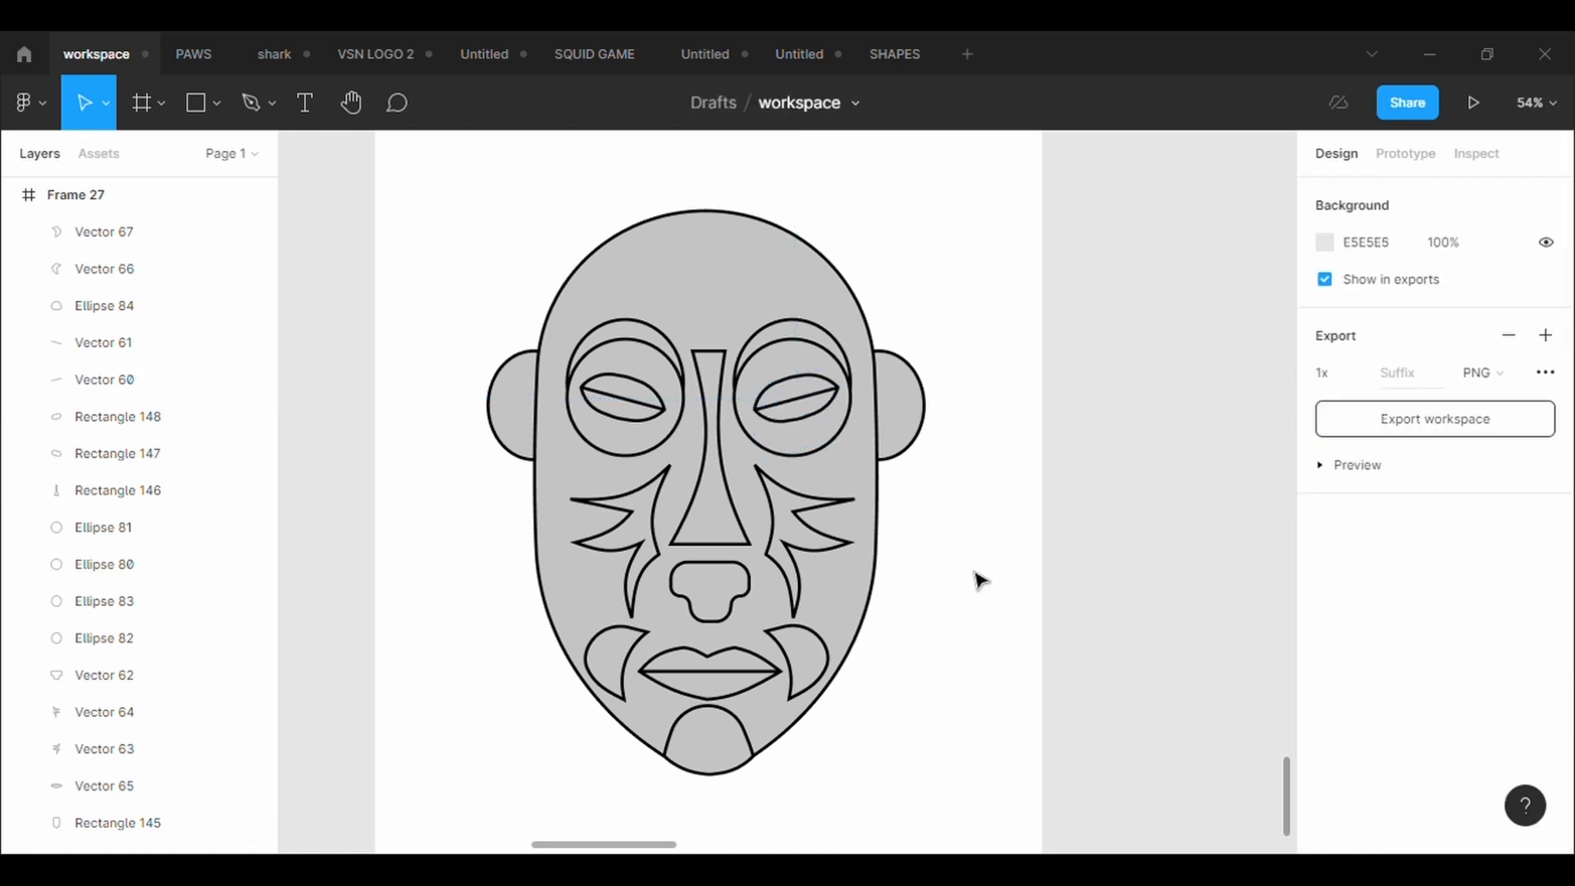
# Fill the large circle around the left eye with the dark yellow D4C21A.
pyautogui.click(625, 456)
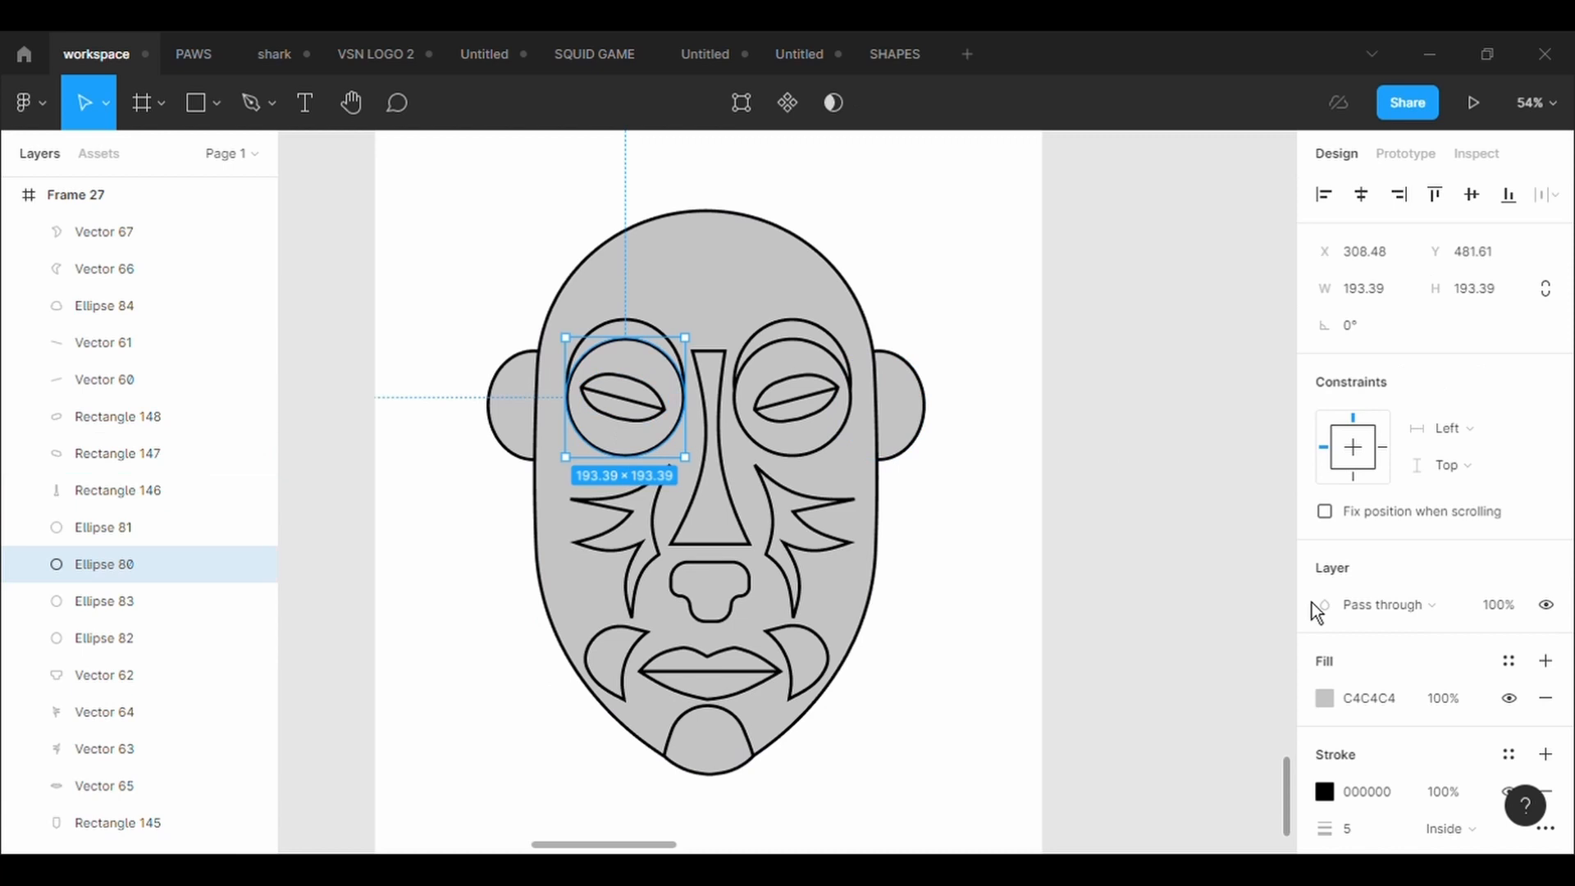
pyautogui.click(1327, 698)
pyautogui.click(1121, 581)
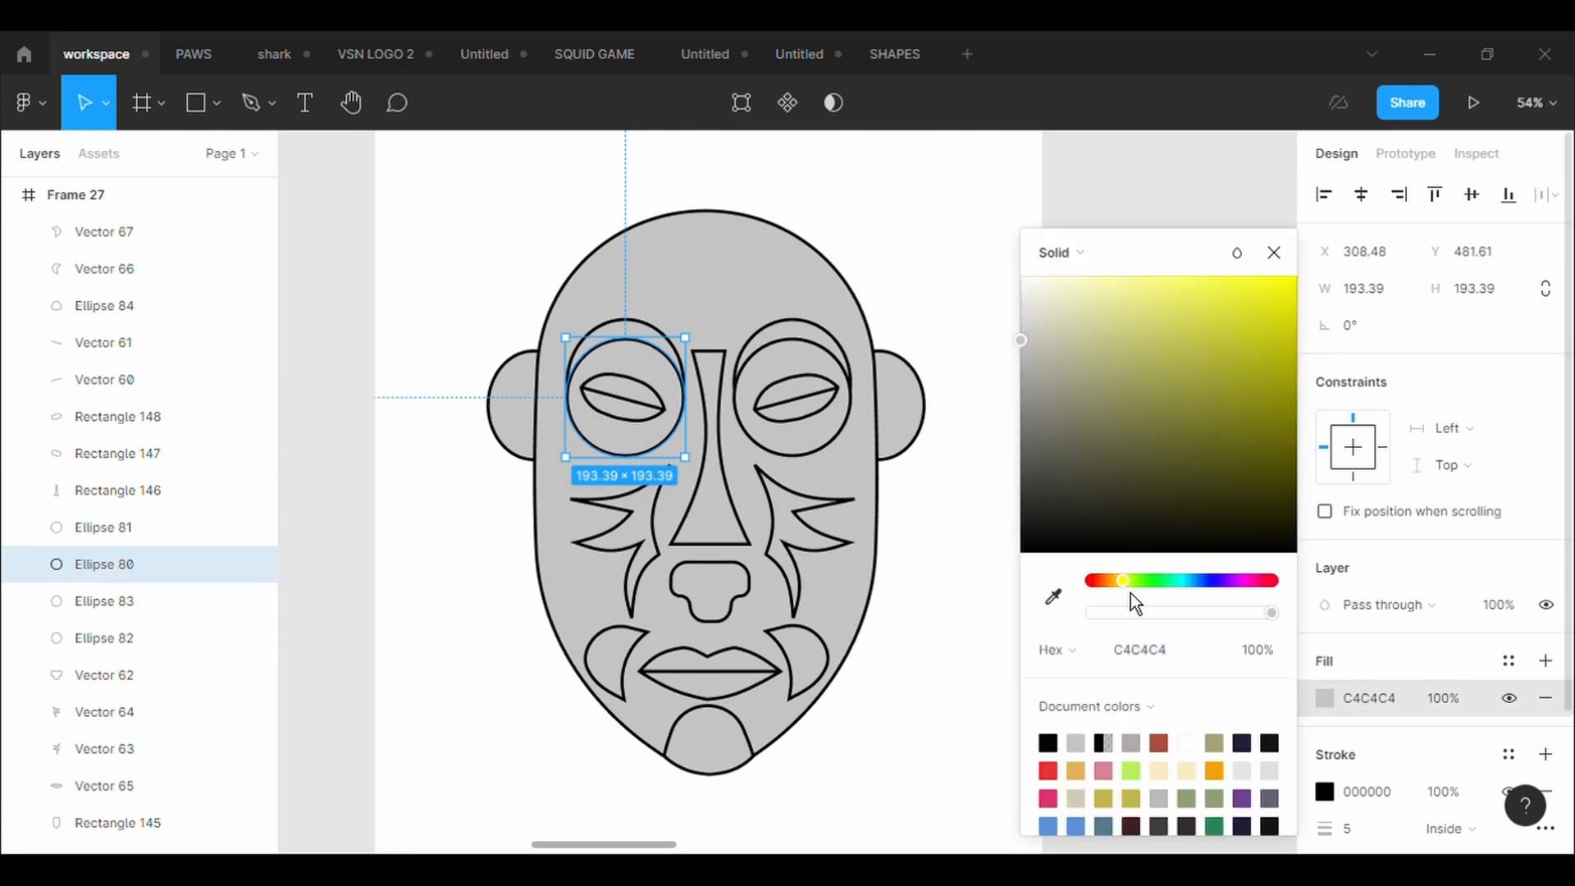
pyautogui.click(1111, 581)
pyautogui.click(1119, 580)
pyautogui.click(1252, 291)
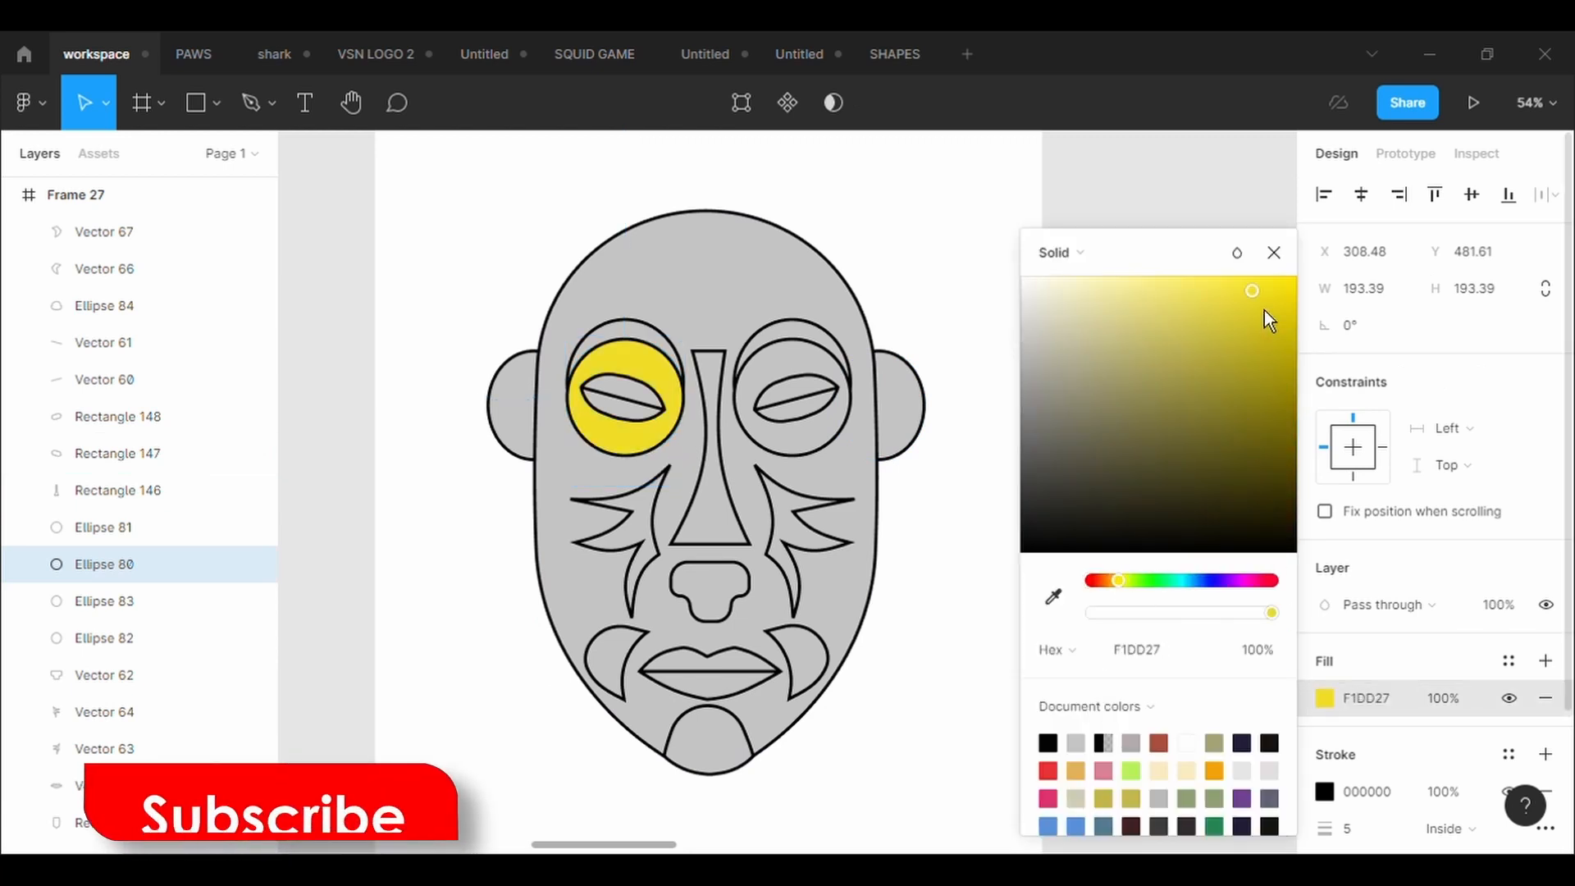
pyautogui.moveTo(1264, 310); pyautogui.dragTo(1277, 341)
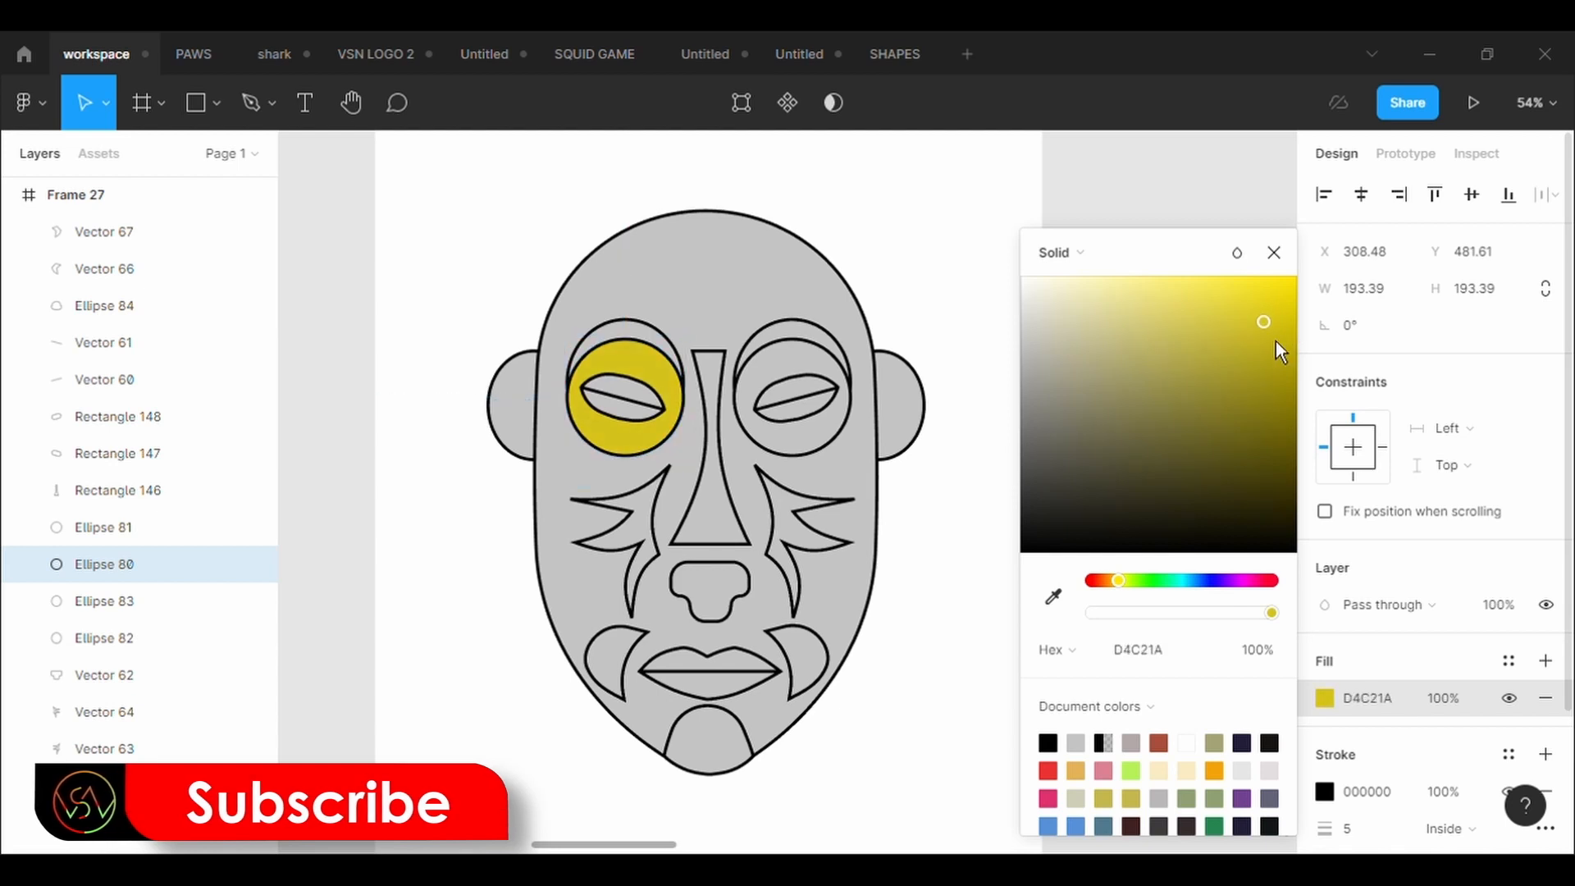
# Fill the large circle around the right eye with the yellow sampled from the left circle.
pyautogui.click(852, 414)
pyautogui.click(1325, 698)
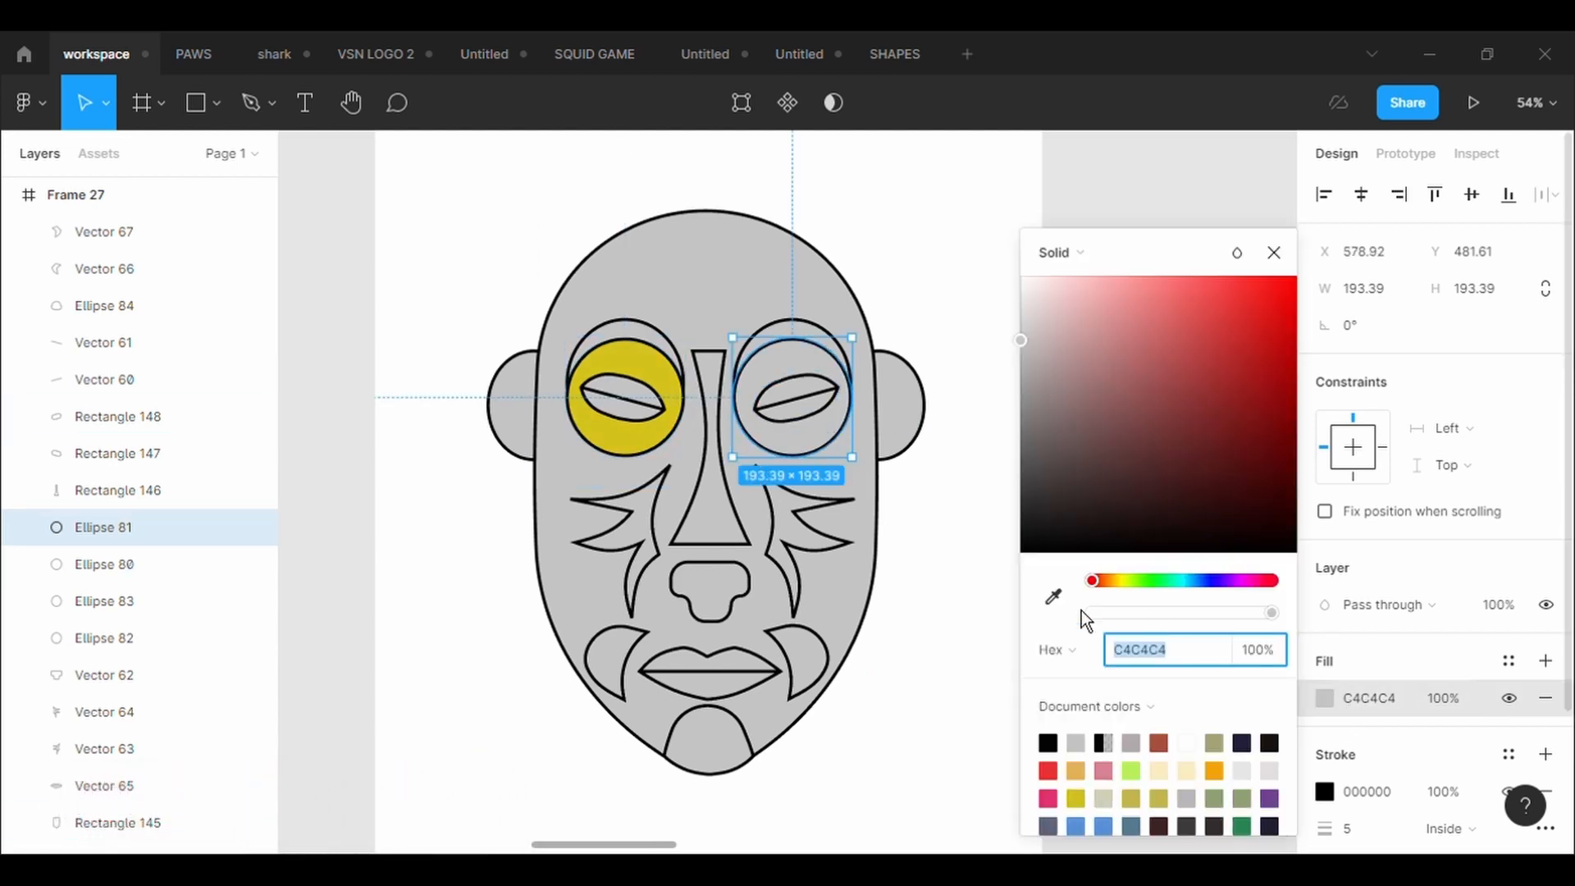
pyautogui.click(1053, 597)
pyautogui.click(652, 439)
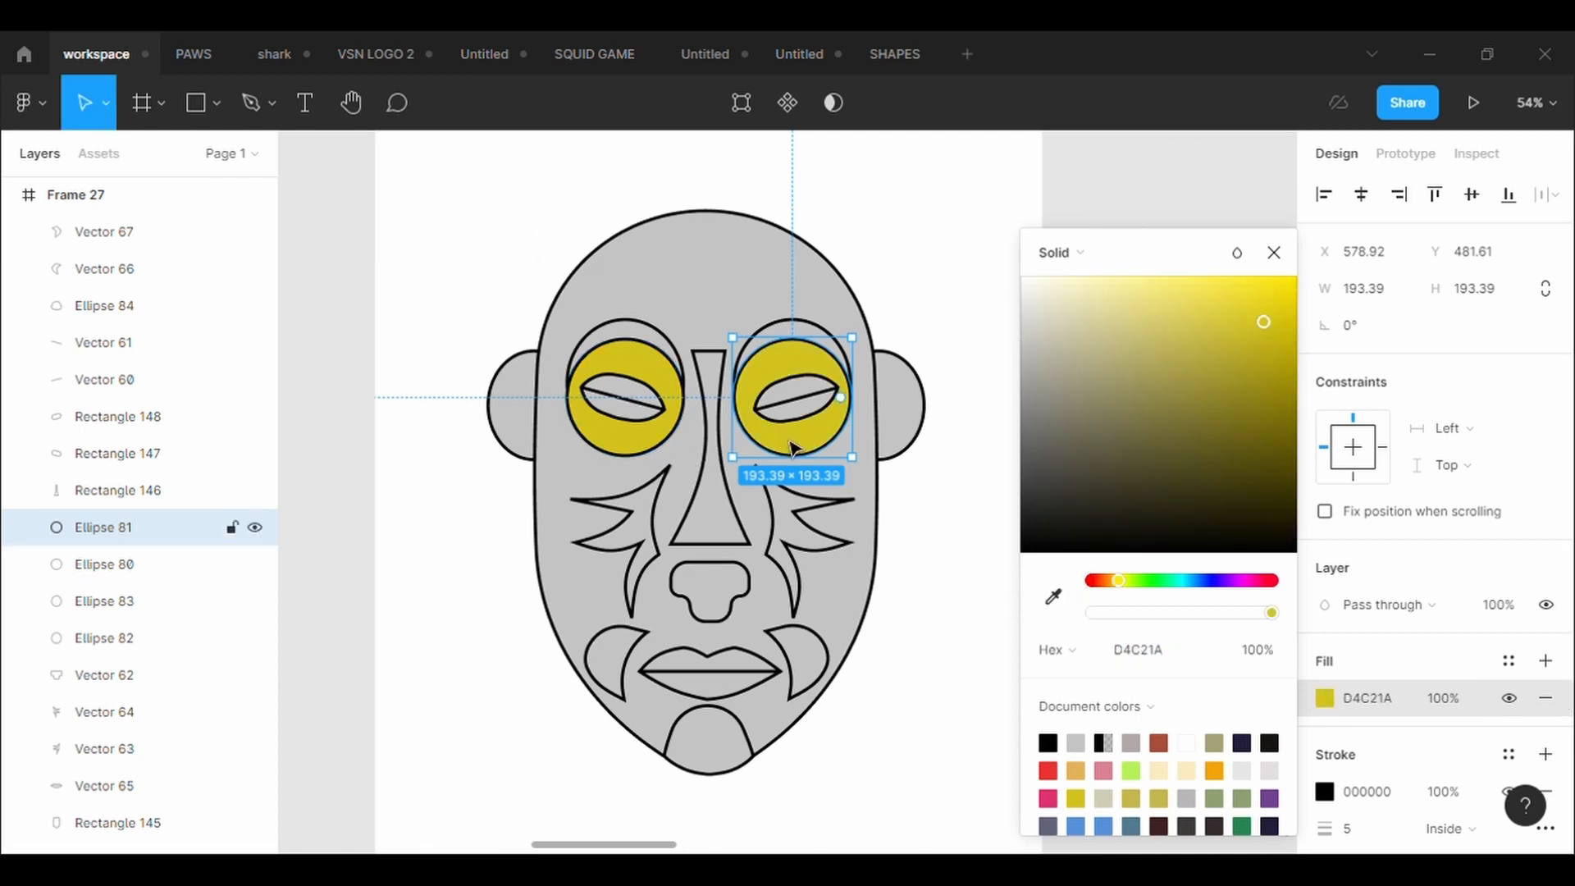
# Fill the left eye's almond shape with dark grey and give the right almond the same sampled colour.
pyautogui.click(623, 395)
pyautogui.click(1324, 698)
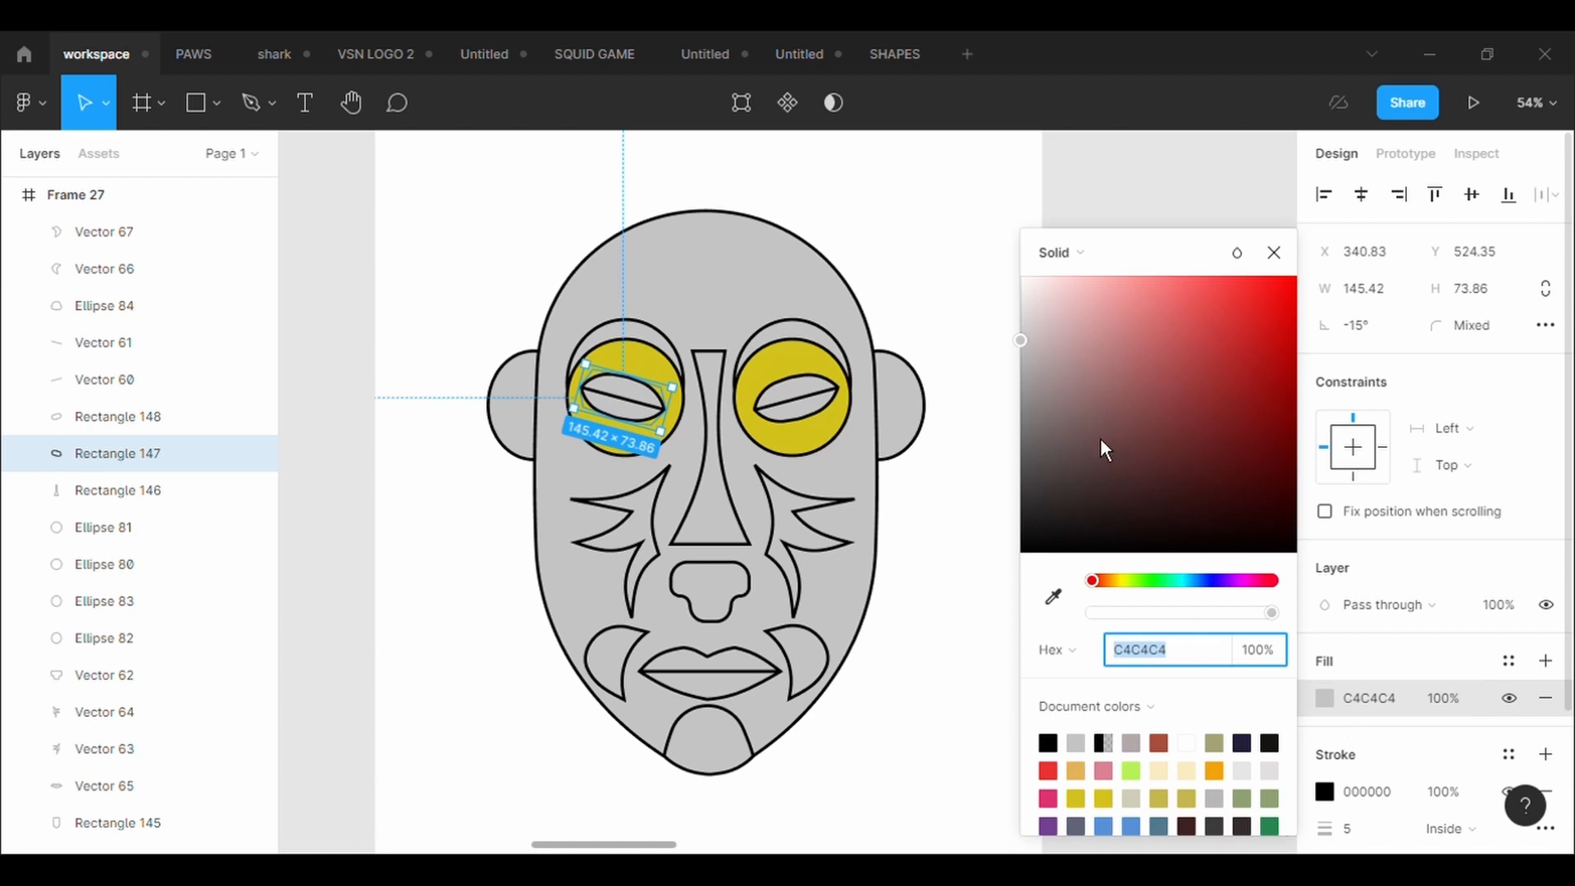
pyautogui.moveTo(1035, 476); pyautogui.dragTo(1030, 482)
pyautogui.click(117, 416)
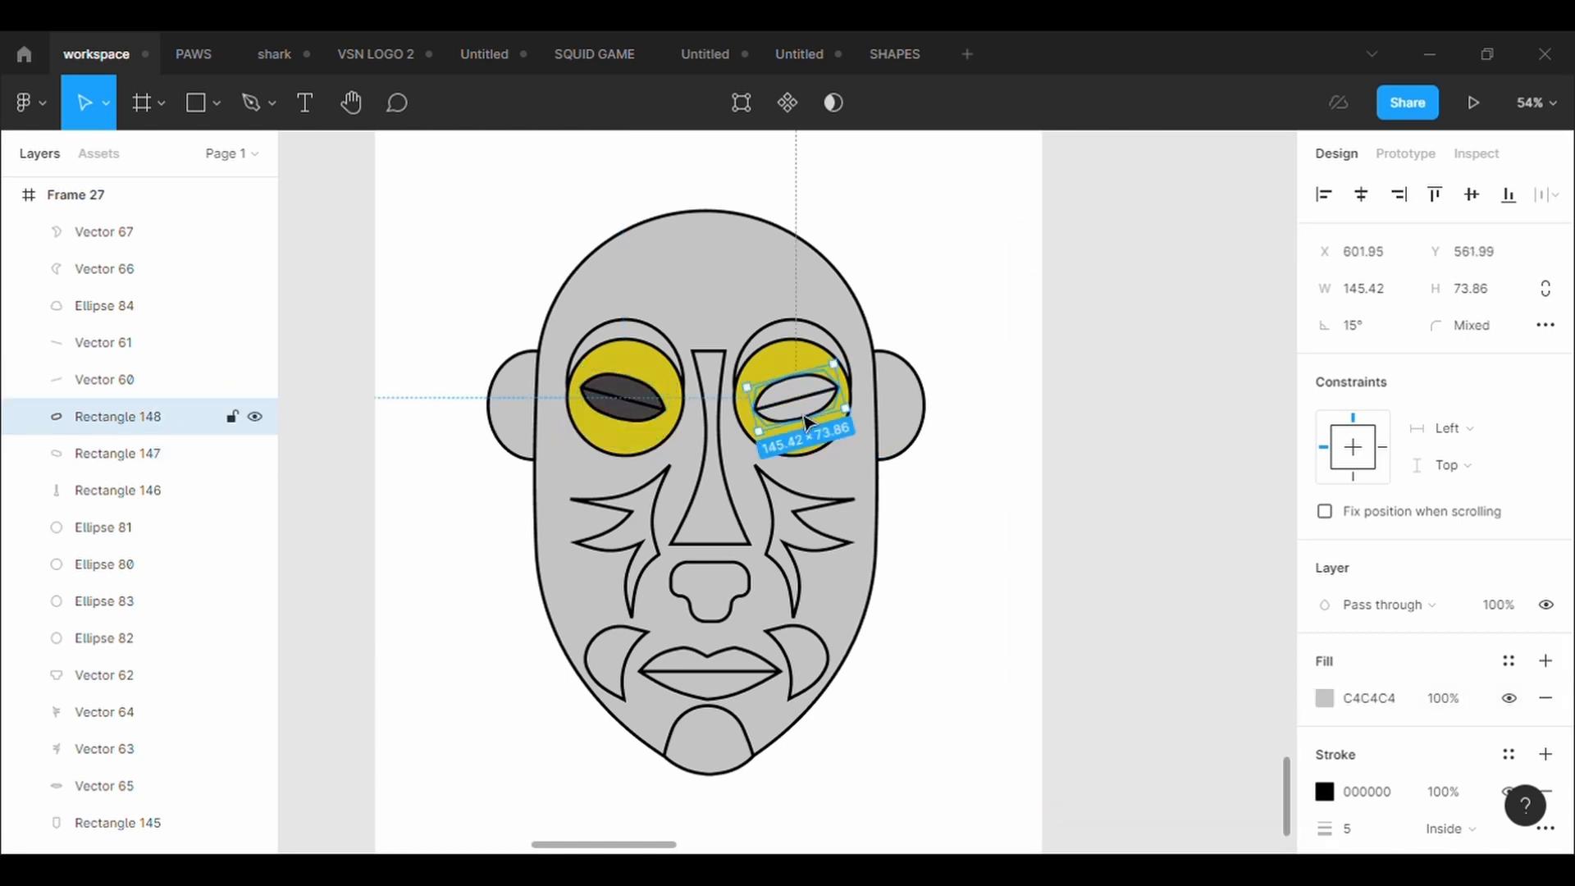
pyautogui.click(1325, 698)
pyautogui.click(1053, 597)
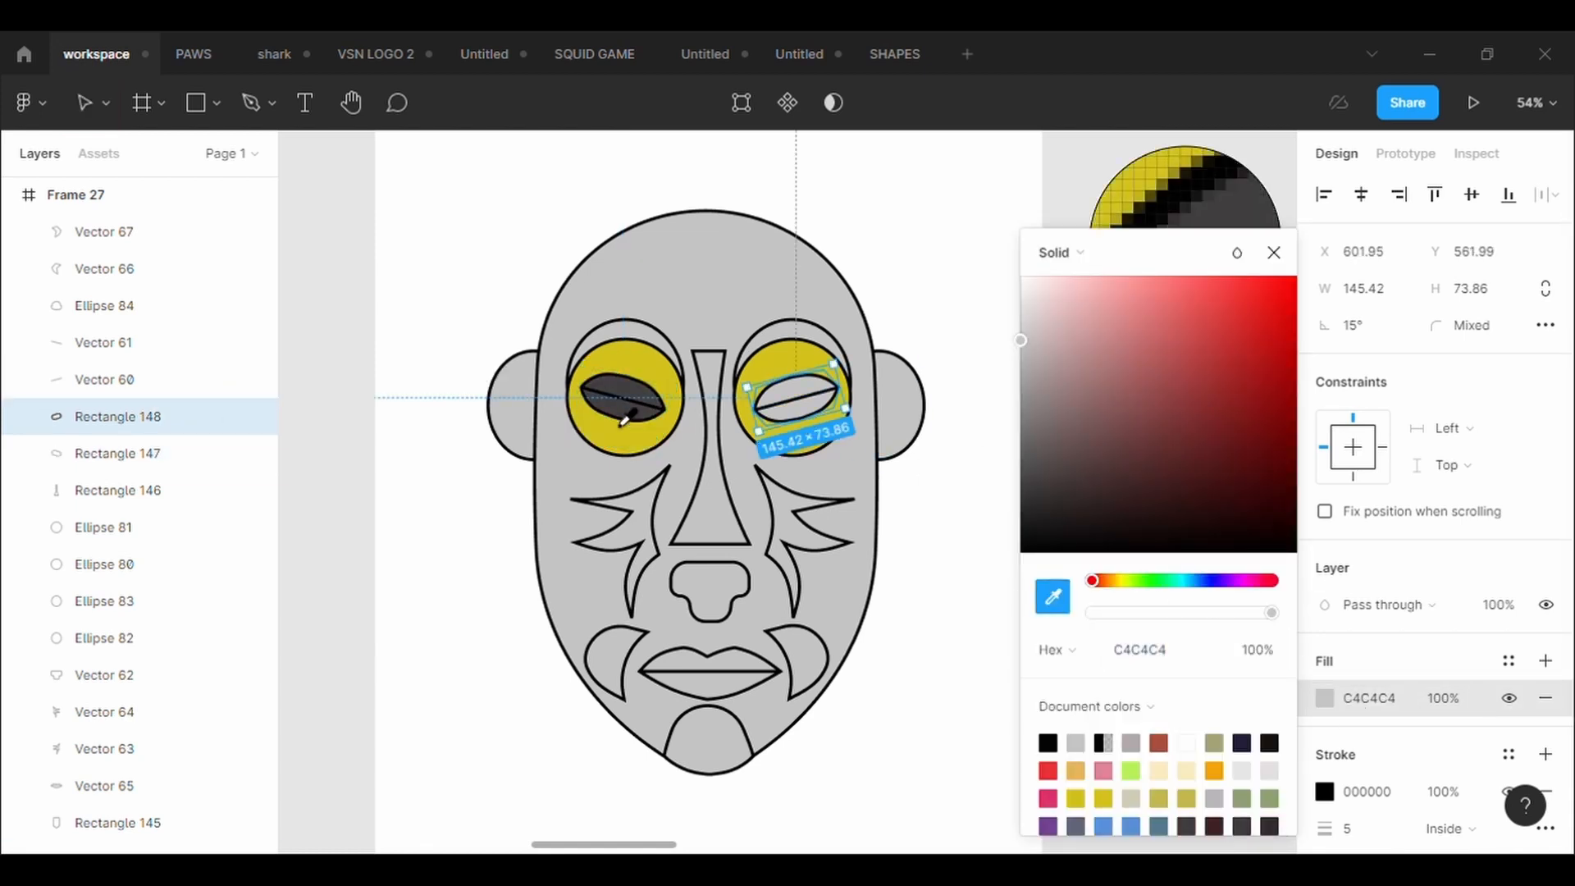
pyautogui.click(625, 397)
# Change the stroke of the right eye's centre line to the light grey D7CECE.
pyautogui.click(809, 413)
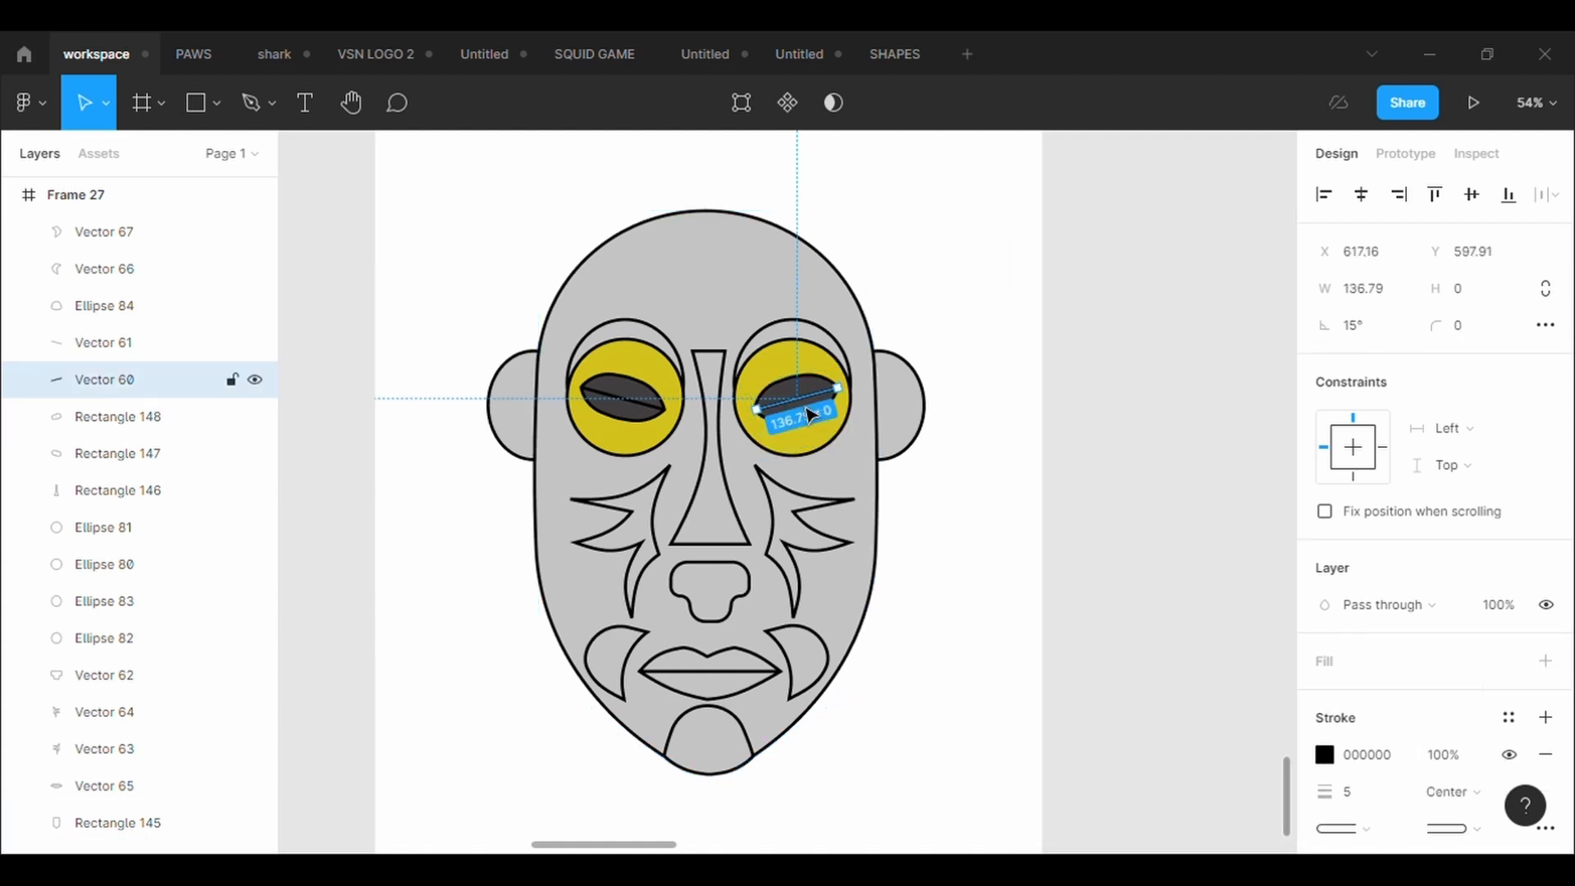
pyautogui.click(1324, 755)
pyautogui.click(1045, 307)
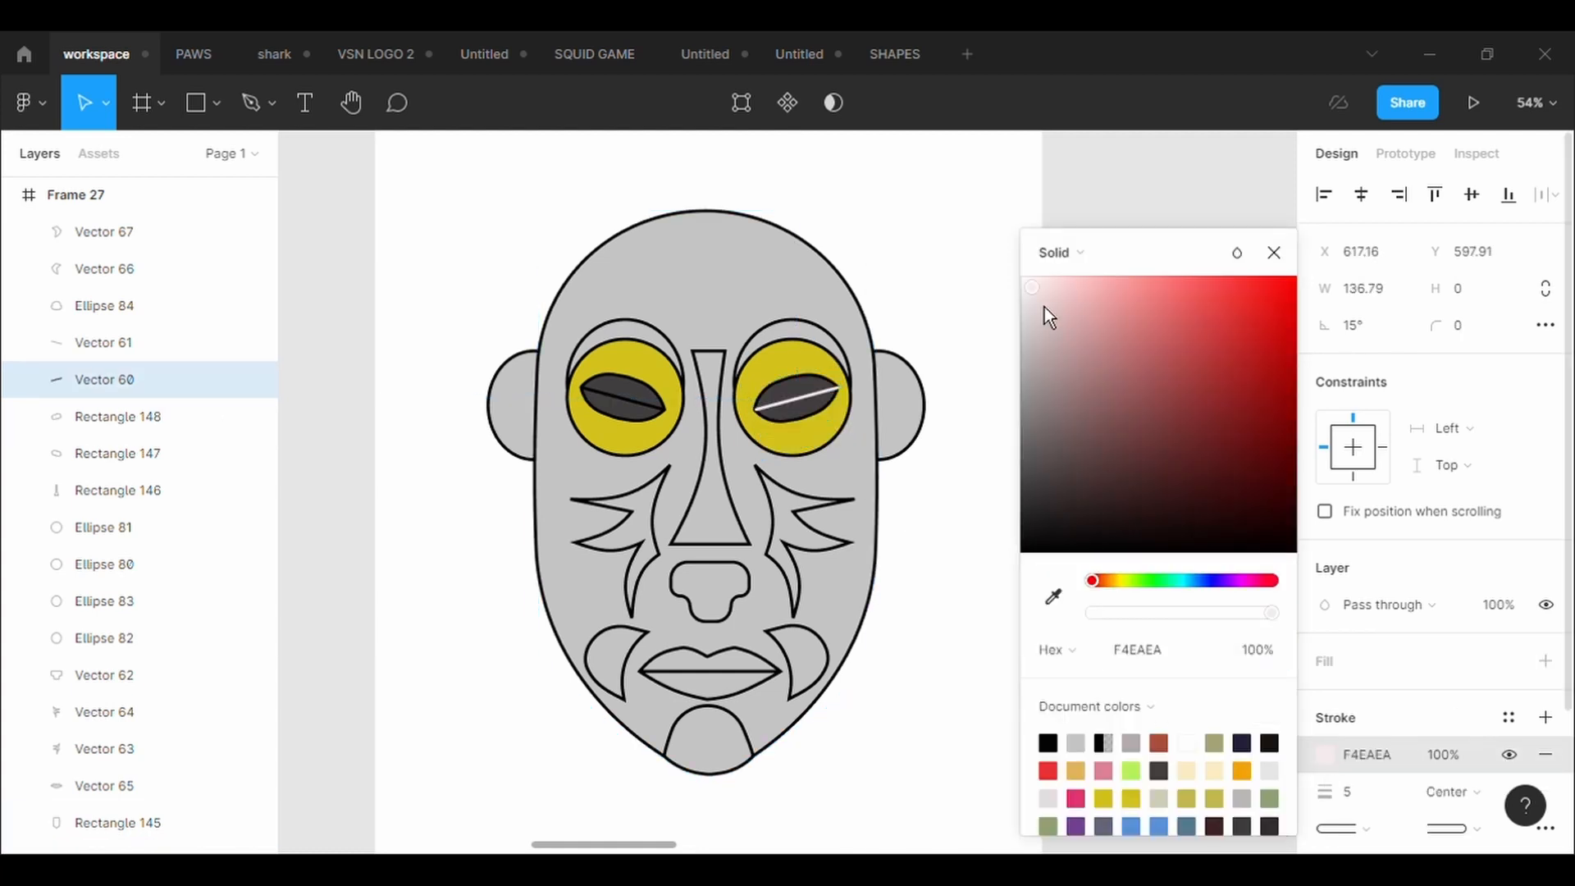
pyautogui.moveTo(1045, 307); pyautogui.dragTo(1045, 338)
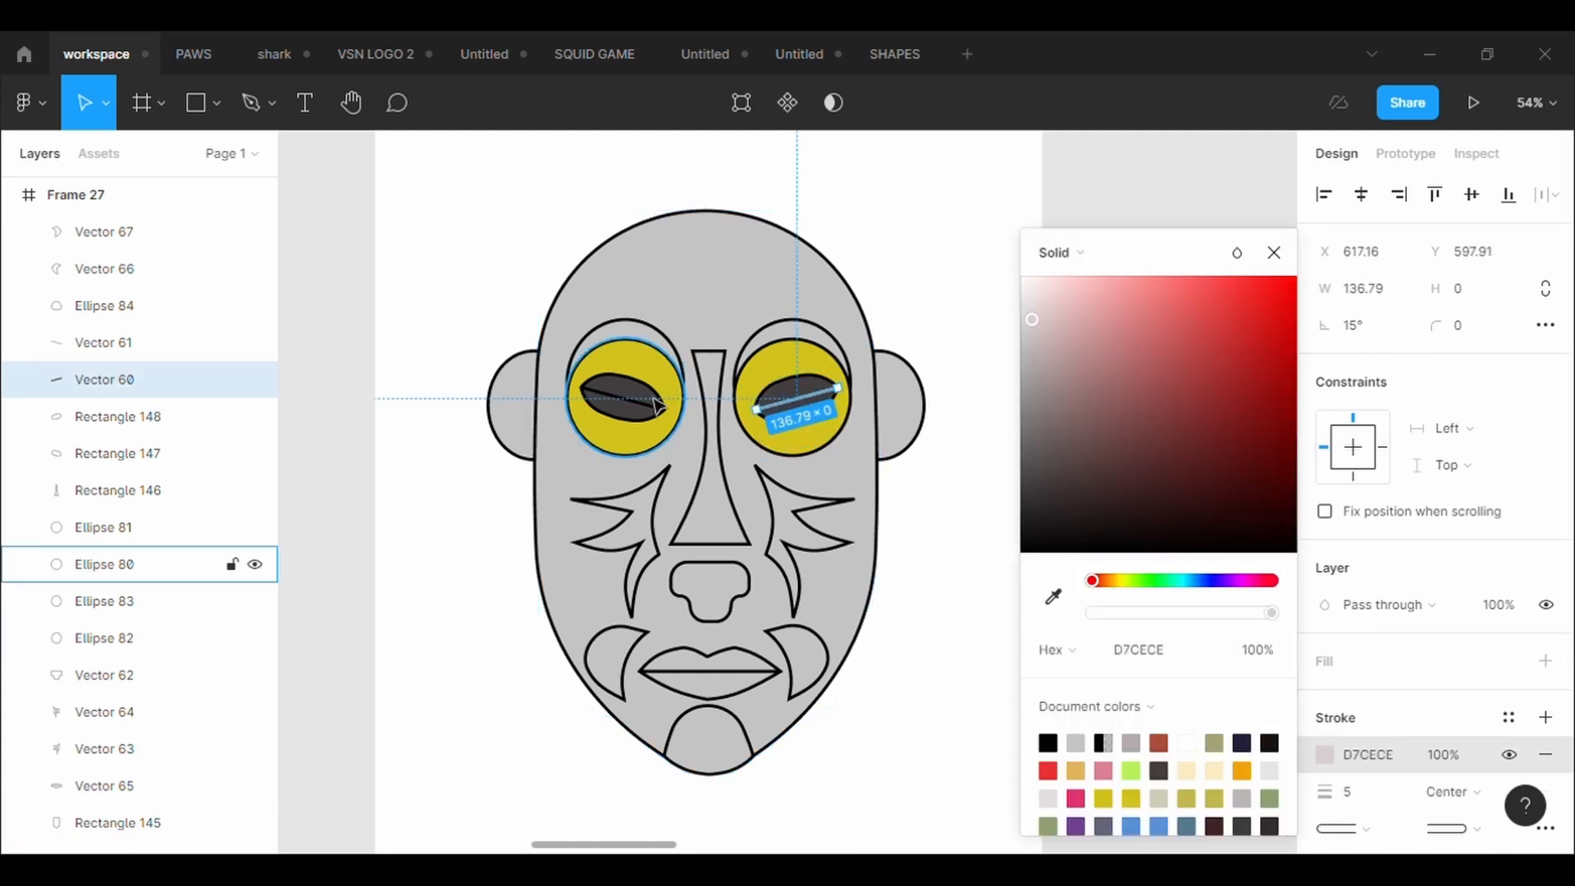
# Try to give the left eye's centre line the stroke colour sampled from the right eye.
pyautogui.click(104, 342)
pyautogui.click(1341, 761)
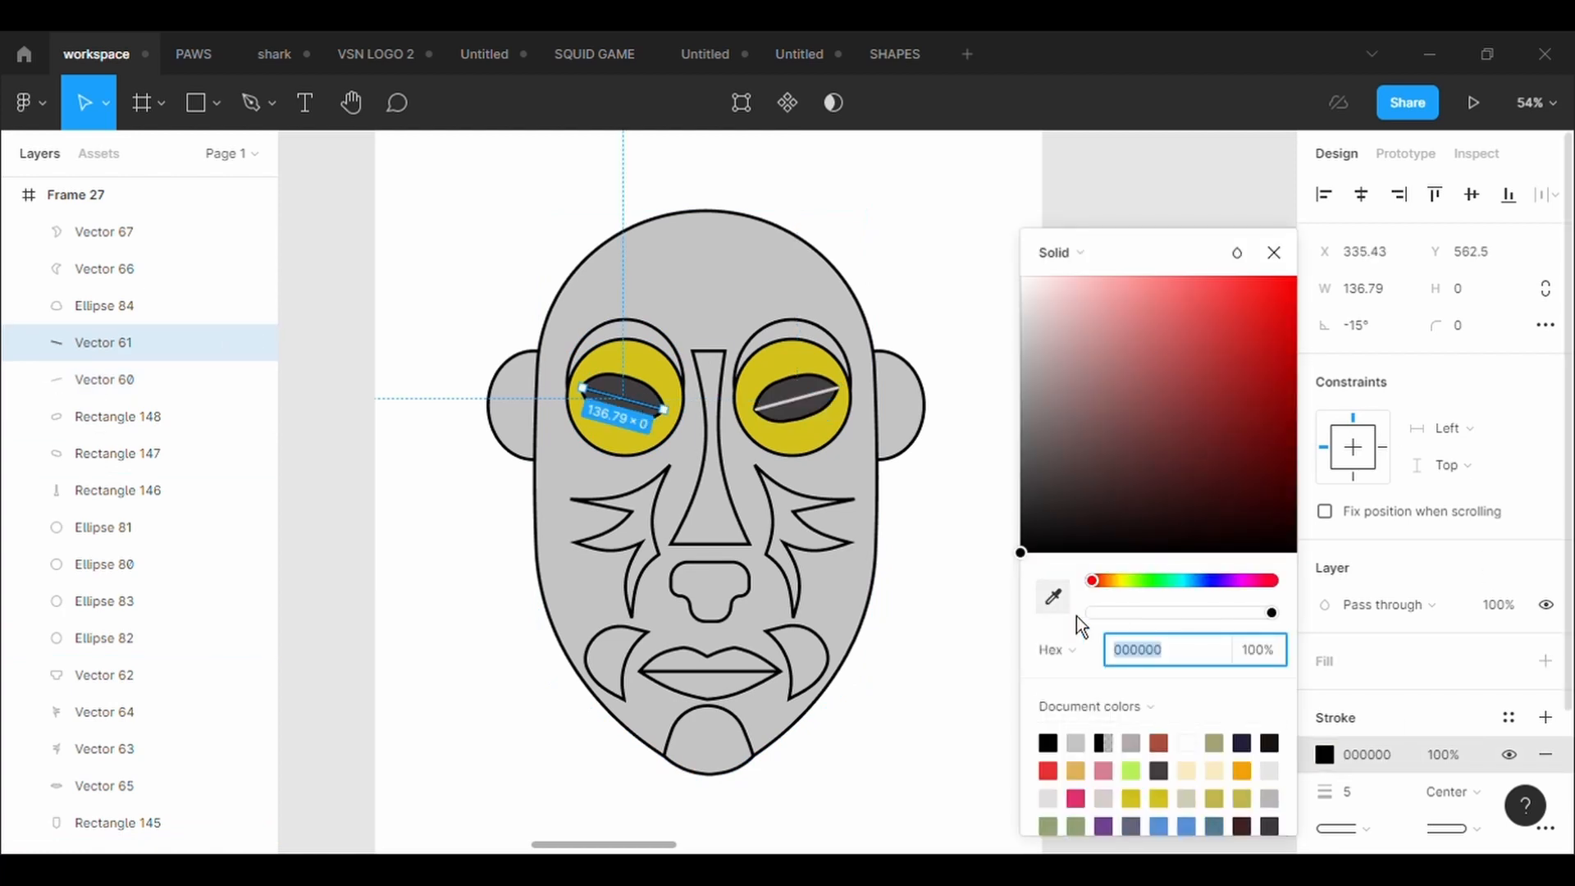
pyautogui.click(1056, 599)
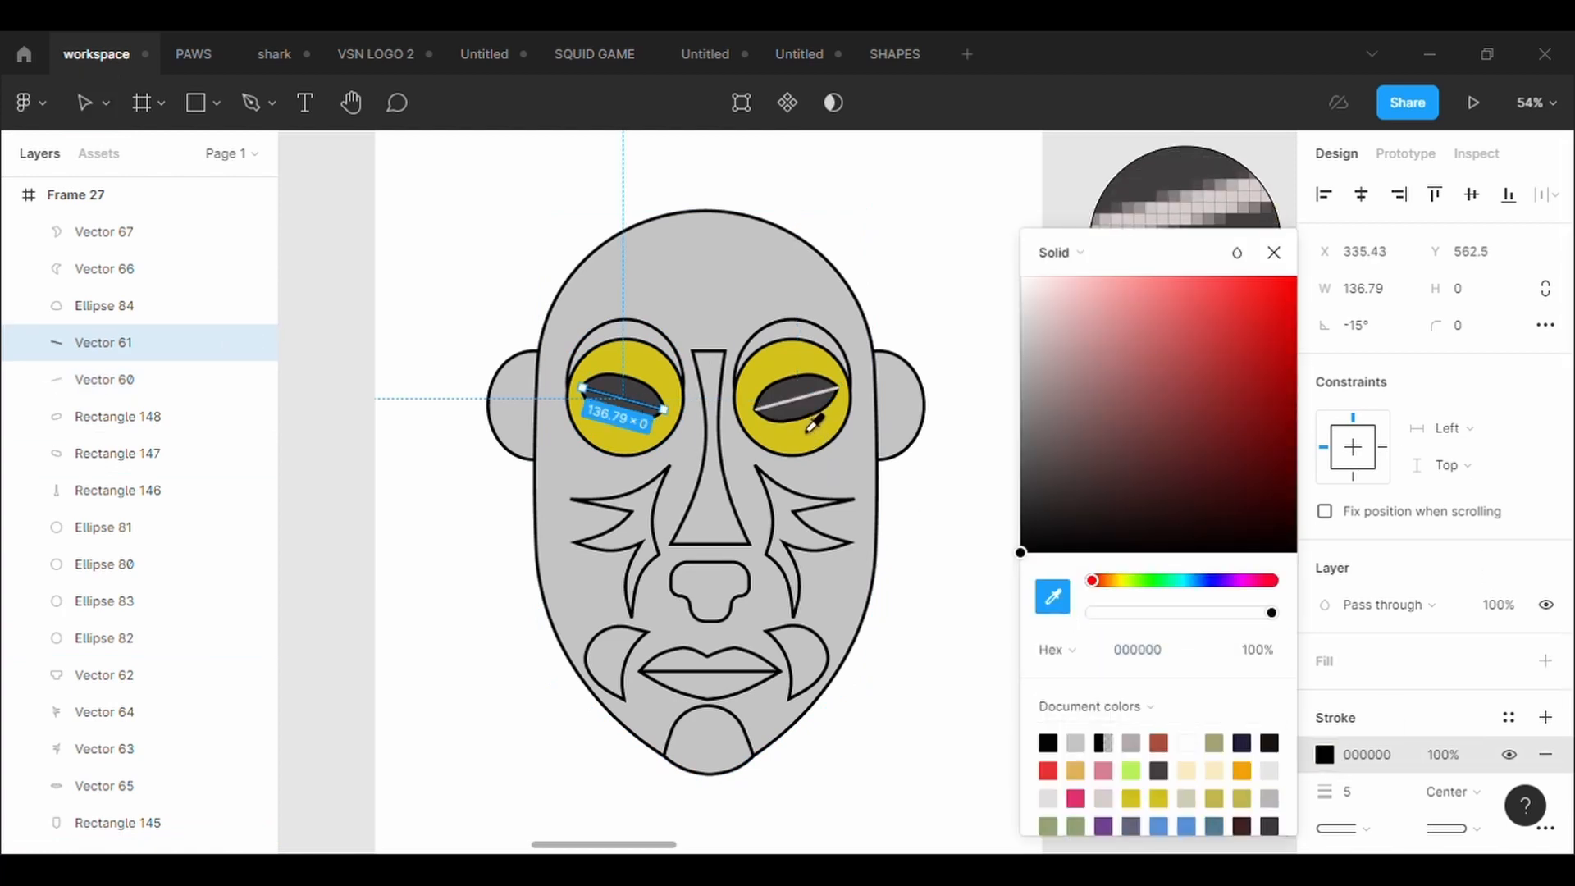
pyautogui.click(807, 415)
pyautogui.click(918, 516)
pyautogui.hotkey('ctrl', 'z')
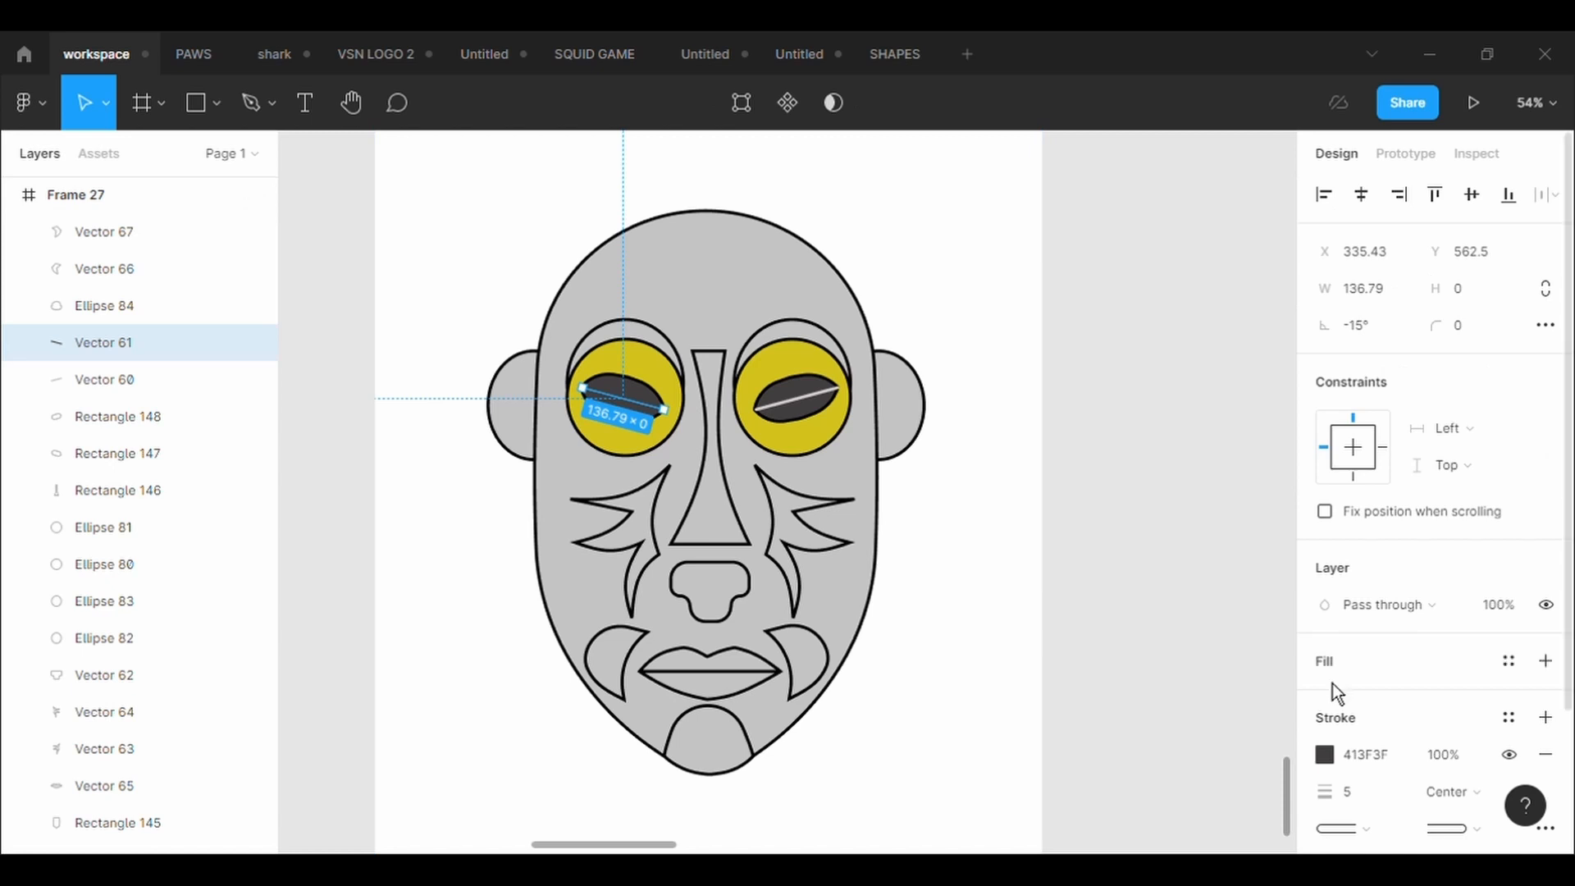
# Set the stroke of the left eye's centre line to the light grey C4C4C4.
pyautogui.click(1323, 753)
pyautogui.click(1075, 743)
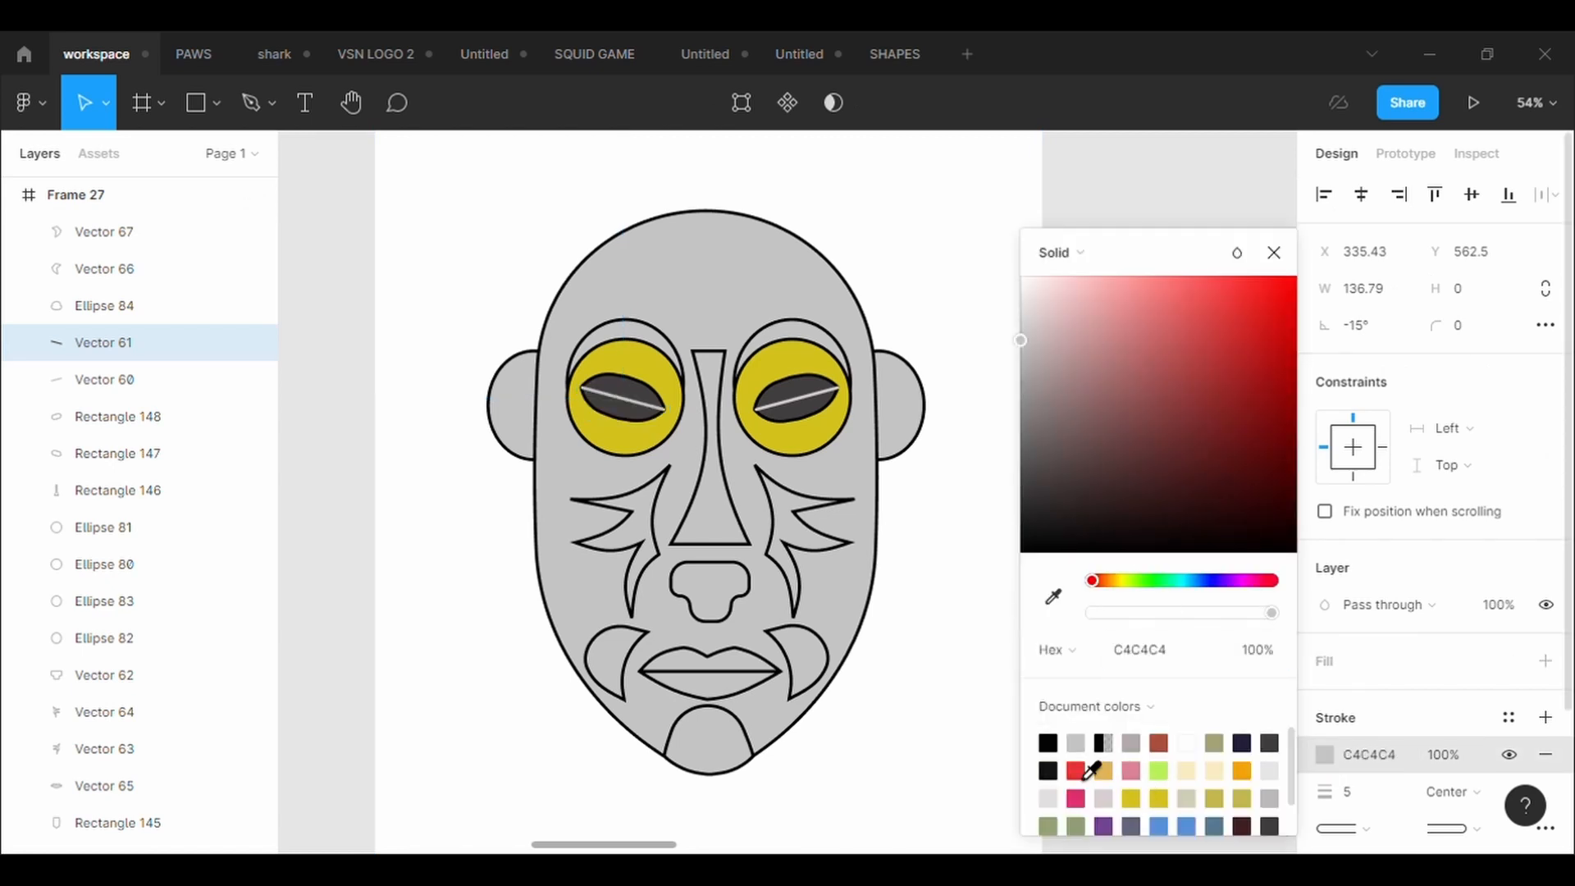
pyautogui.click(1276, 255)
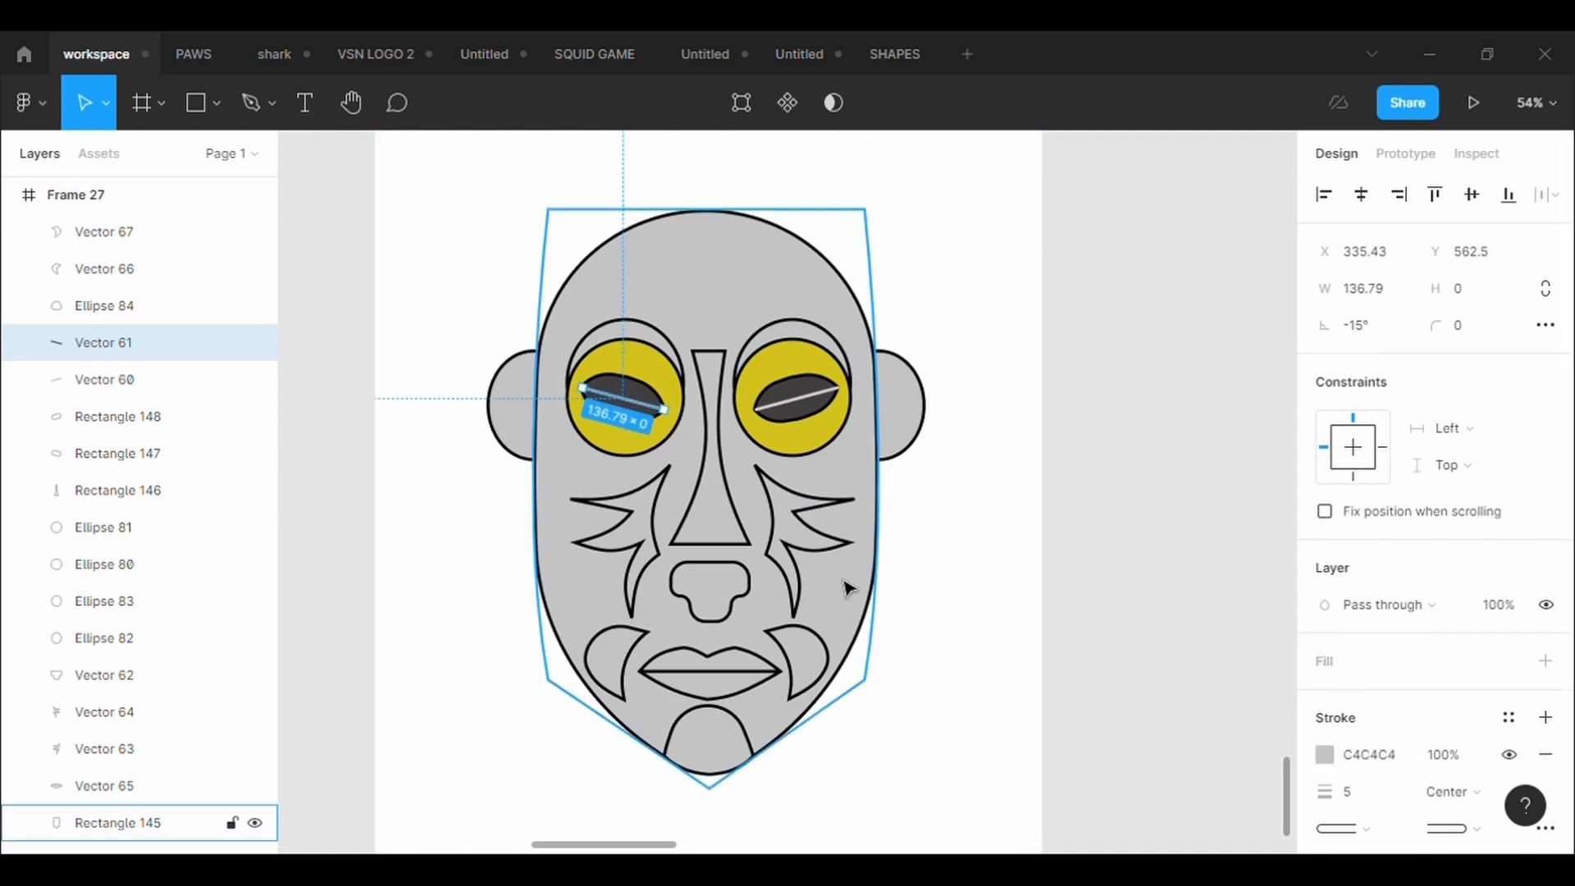
# Fill the ellipse behind the right eye circle, forming the upper eyelid, with the red B83B3B.
pyautogui.click(800, 332)
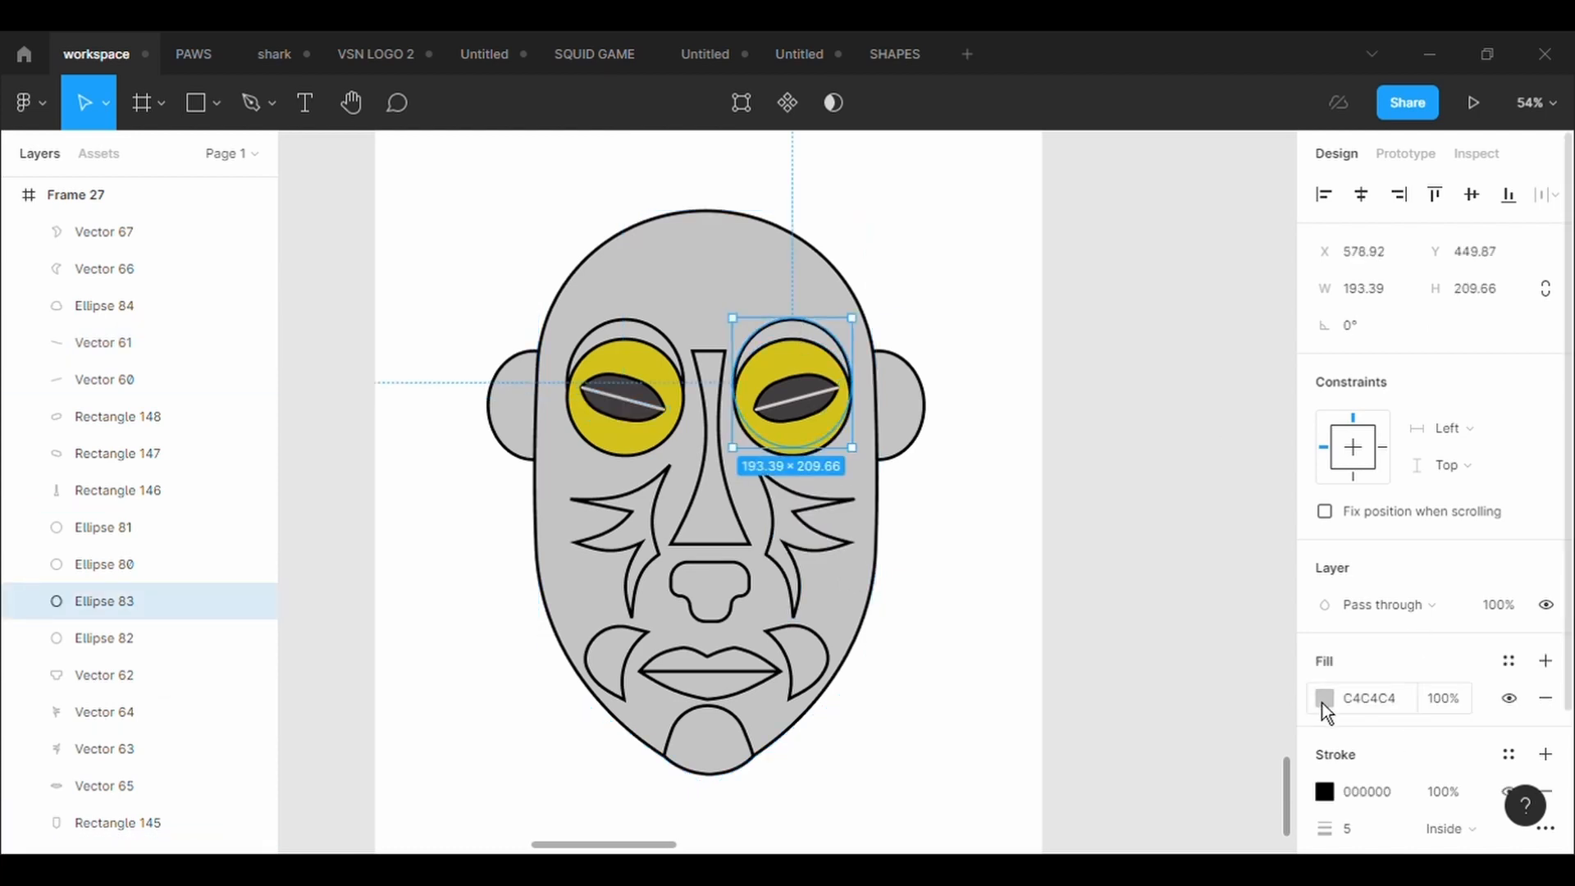
pyautogui.click(1324, 698)
pyautogui.click(1144, 343)
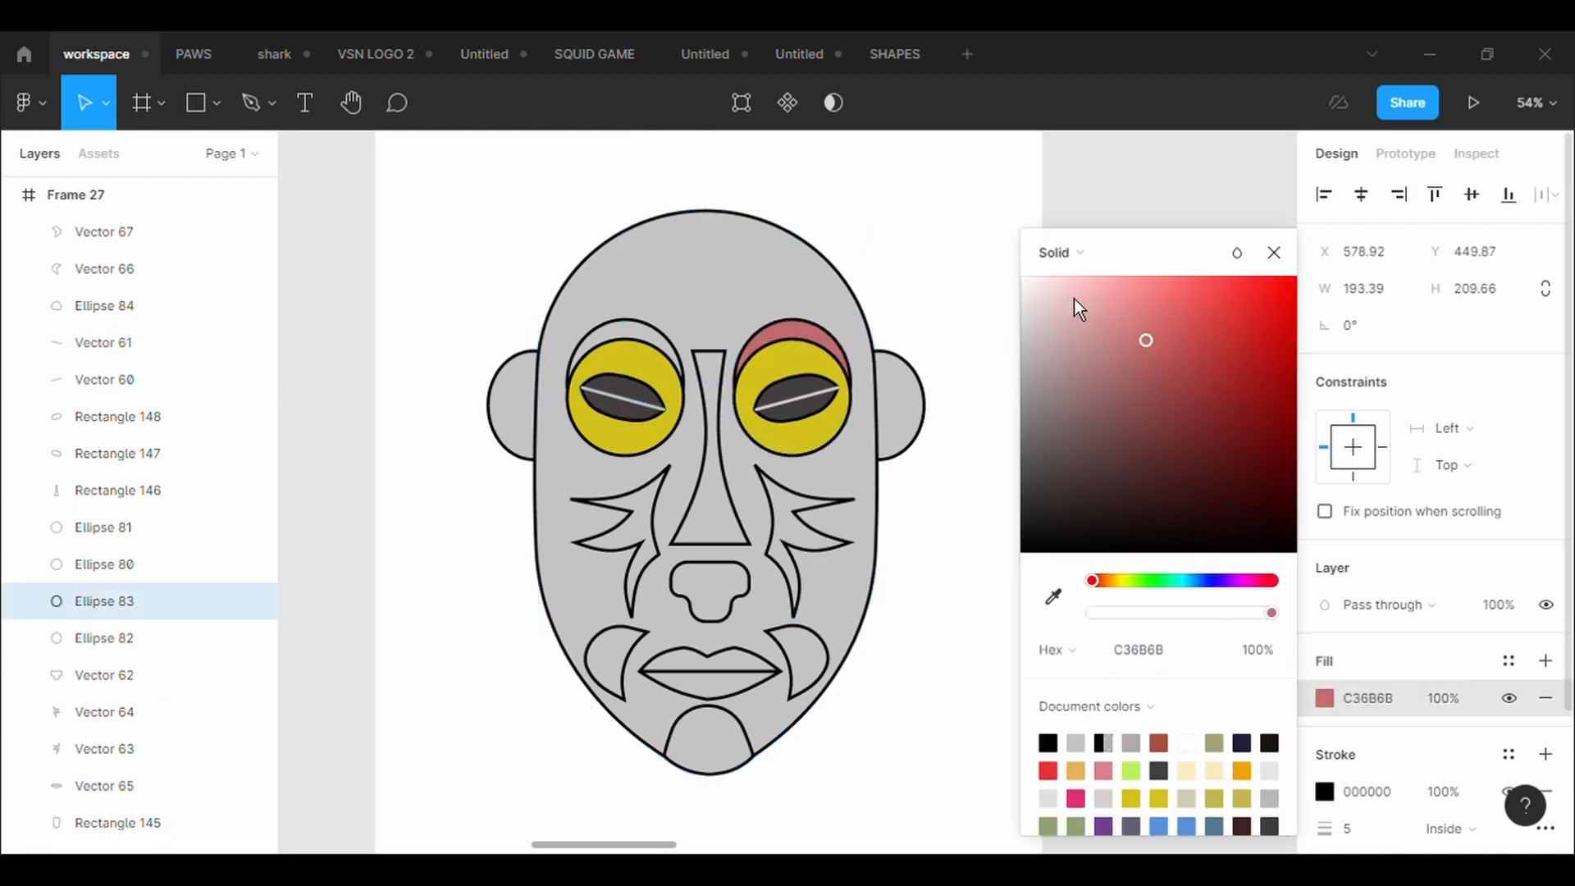
pyautogui.click(1141, 329)
pyautogui.moveTo(1152, 352)
pyautogui.mouseDown()
pyautogui.moveTo(1188, 401)
pyautogui.moveTo(1213, 382)
pyautogui.mouseUp()
# Fill the left eye's upper eyelid ellipse with the red sampled from the right eyelid.
pyautogui.click(104, 637)
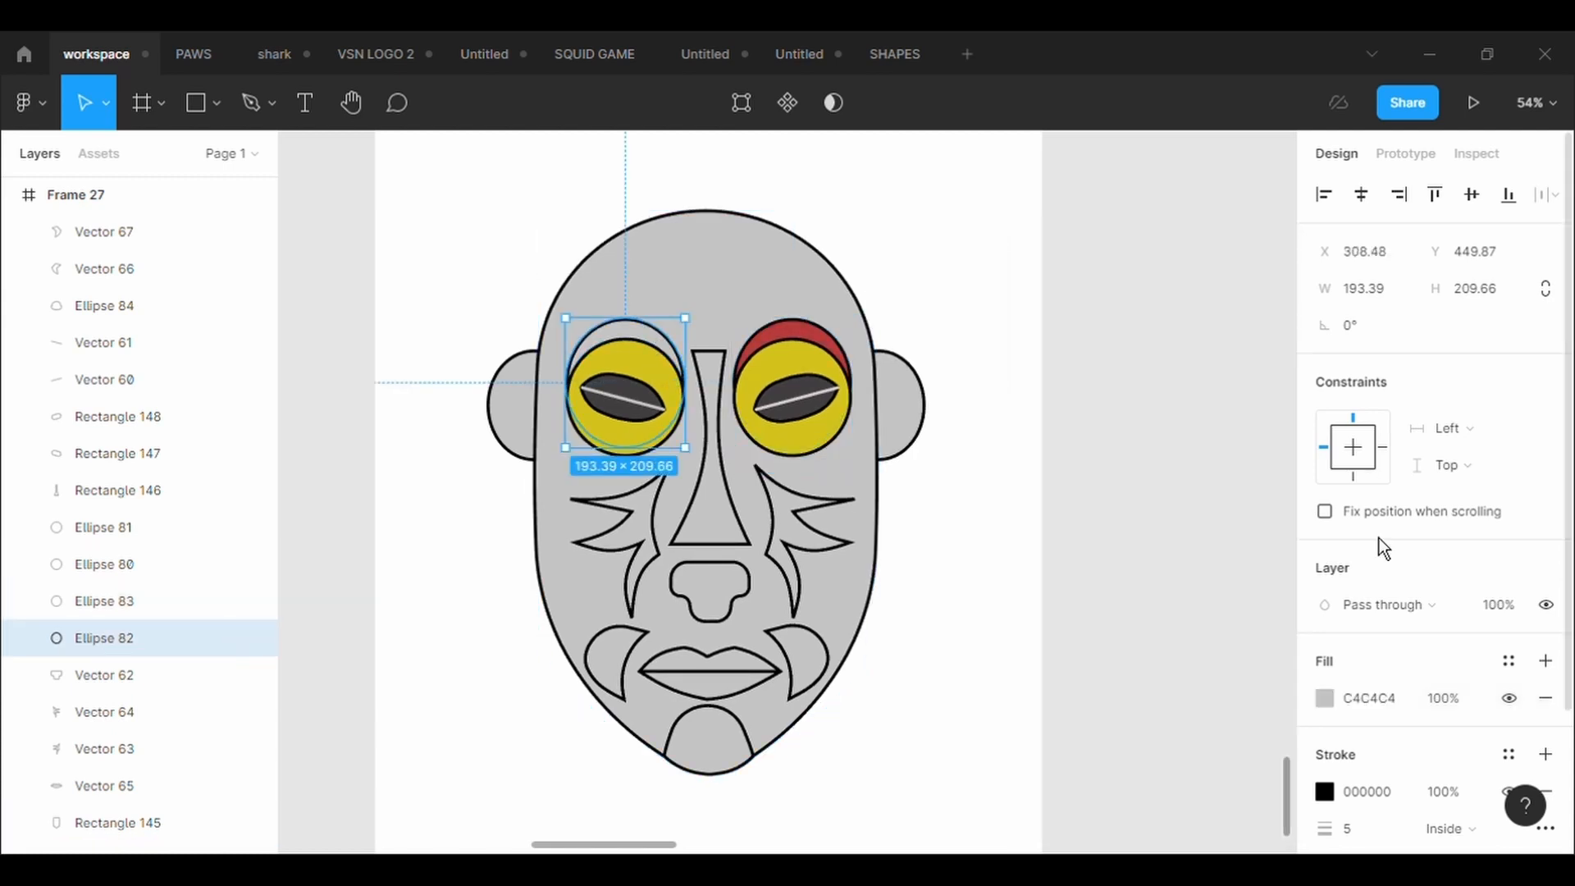
pyautogui.click(1323, 698)
pyautogui.click(1053, 596)
pyautogui.click(823, 353)
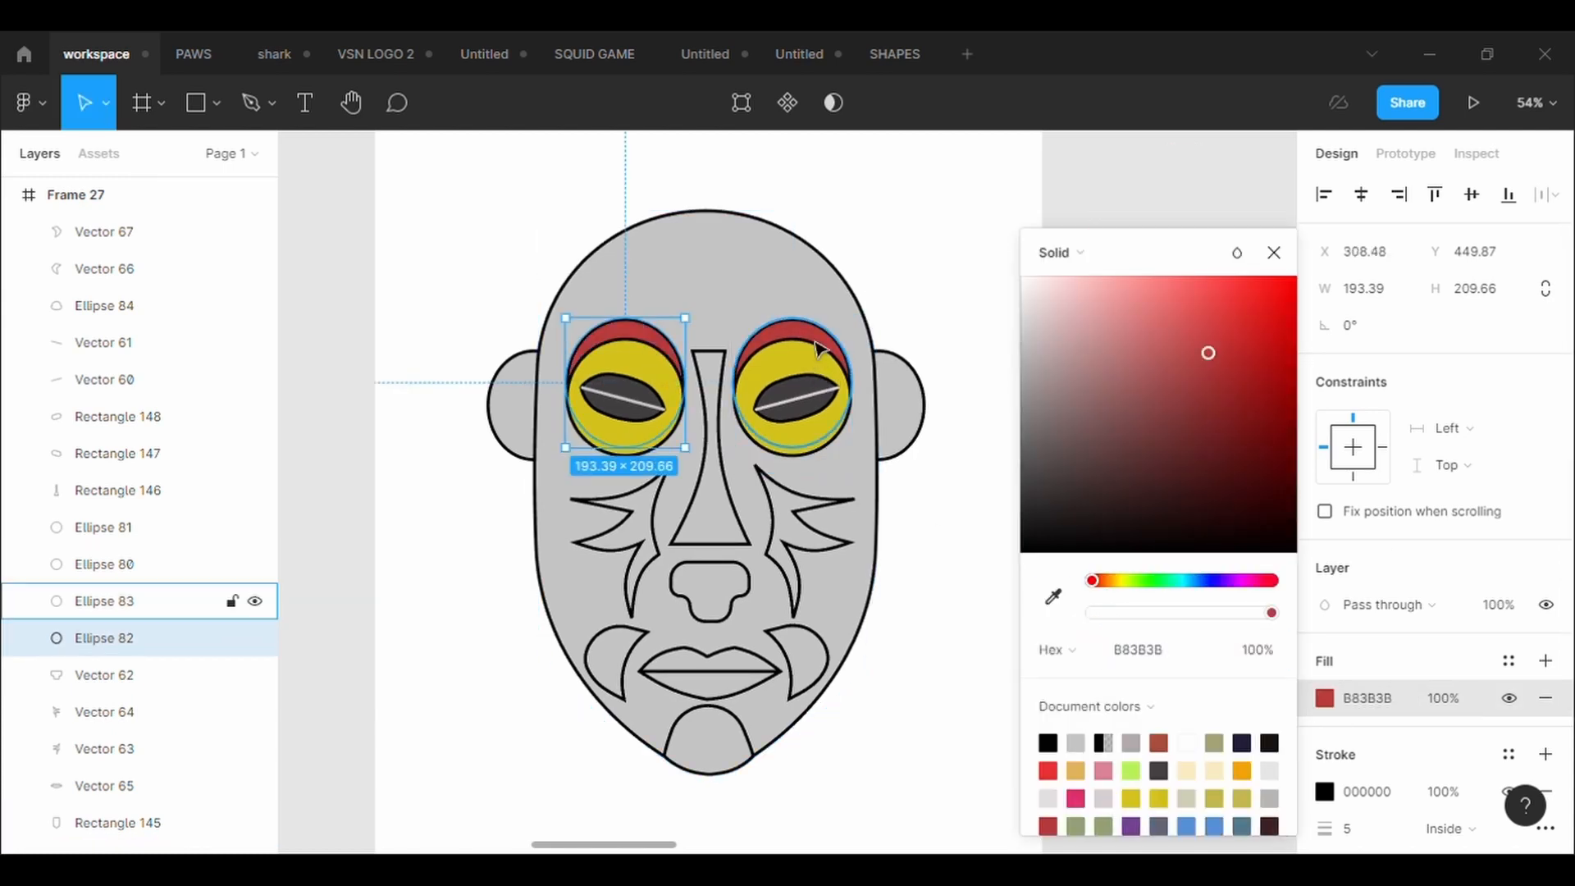
# Fill the long nose bridge shape with the red sampled from the right eyelid.
pyautogui.click(718, 495)
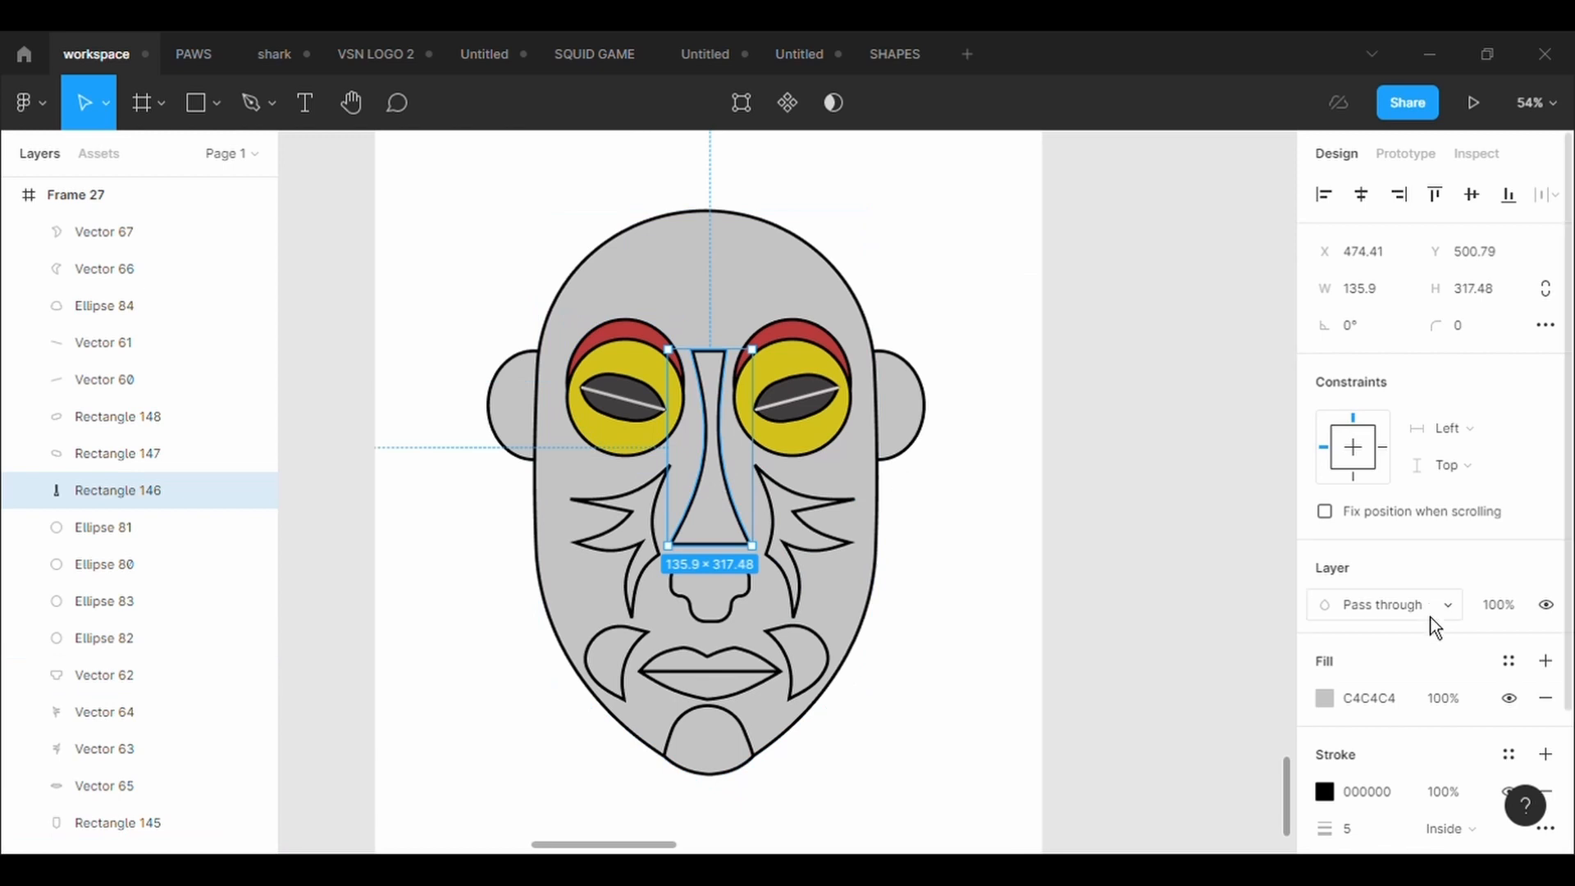
pyautogui.click(1338, 709)
pyautogui.click(1053, 597)
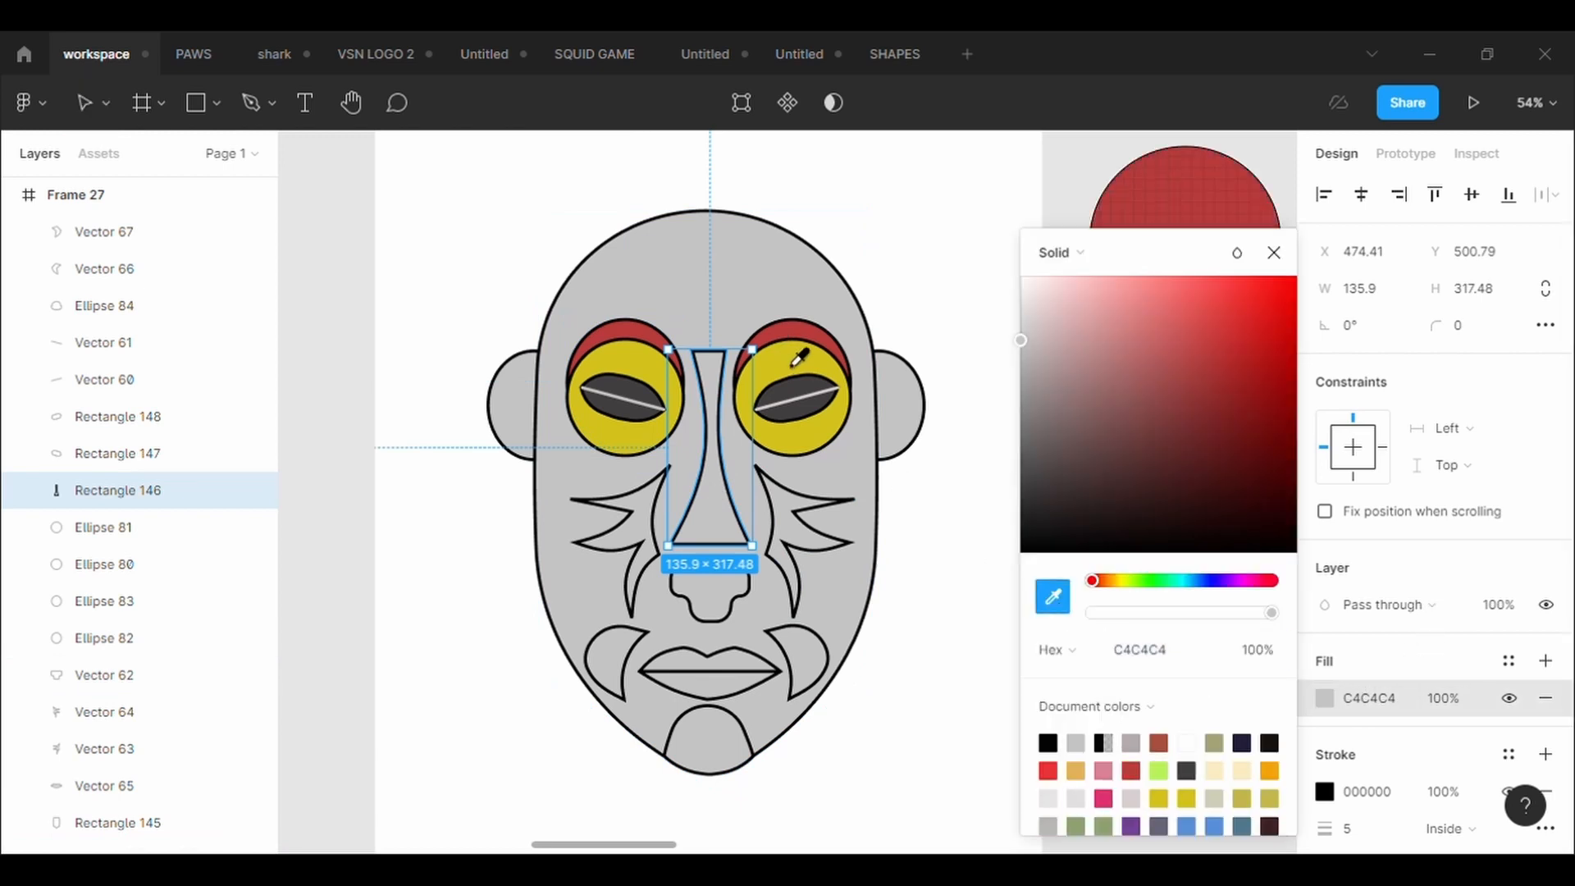
pyautogui.click(801, 332)
pyautogui.click(934, 564)
# Fill the large face shape with the near-black brown 1D1616.
pyautogui.click(863, 556)
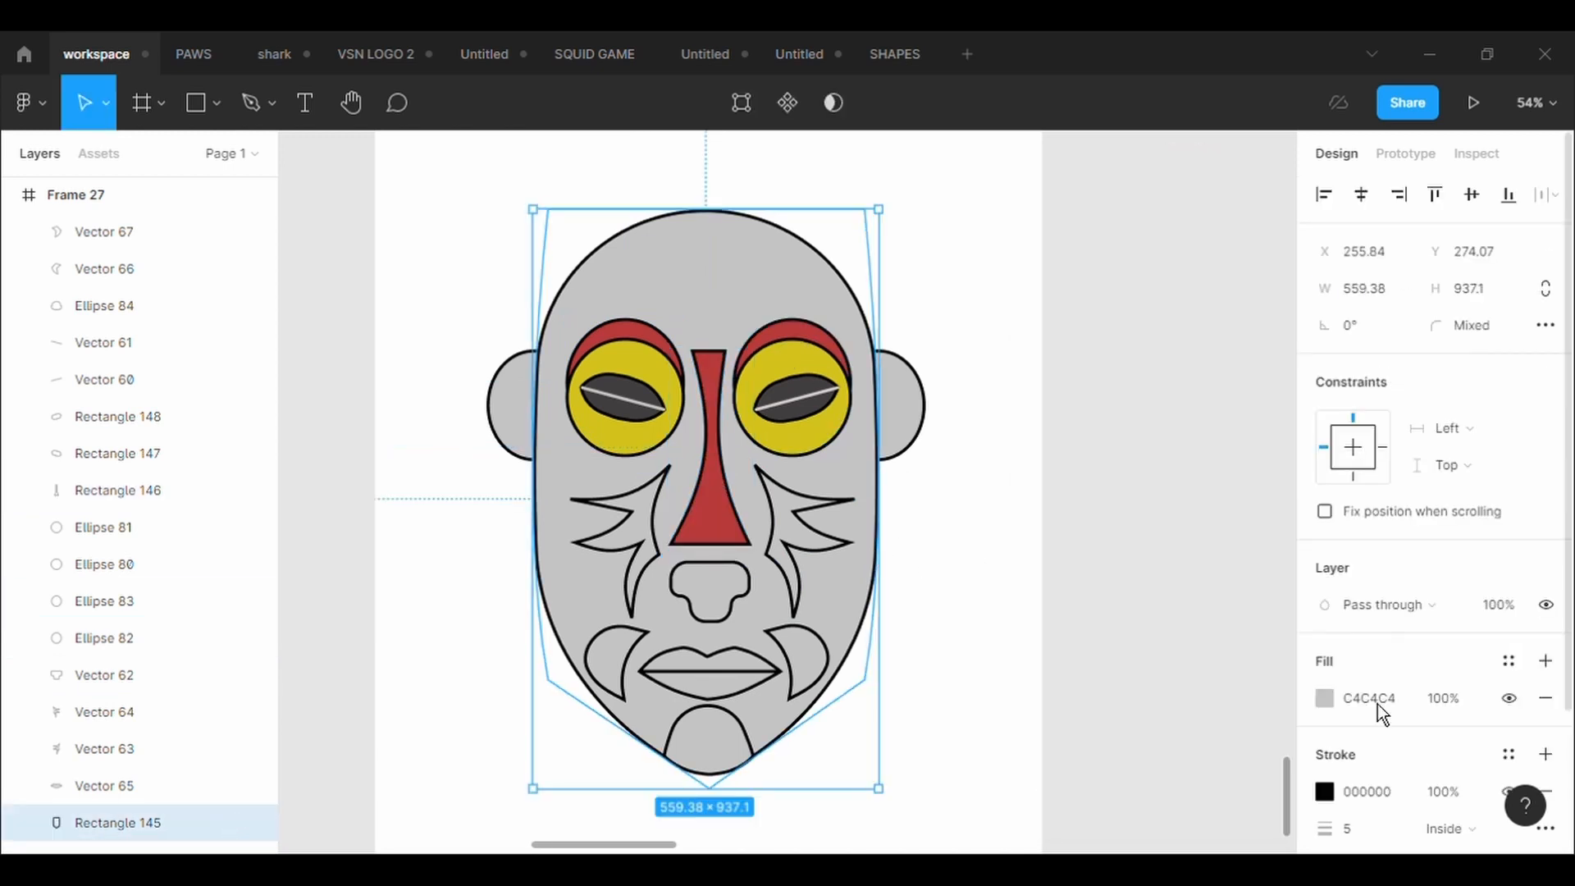
pyautogui.click(1329, 702)
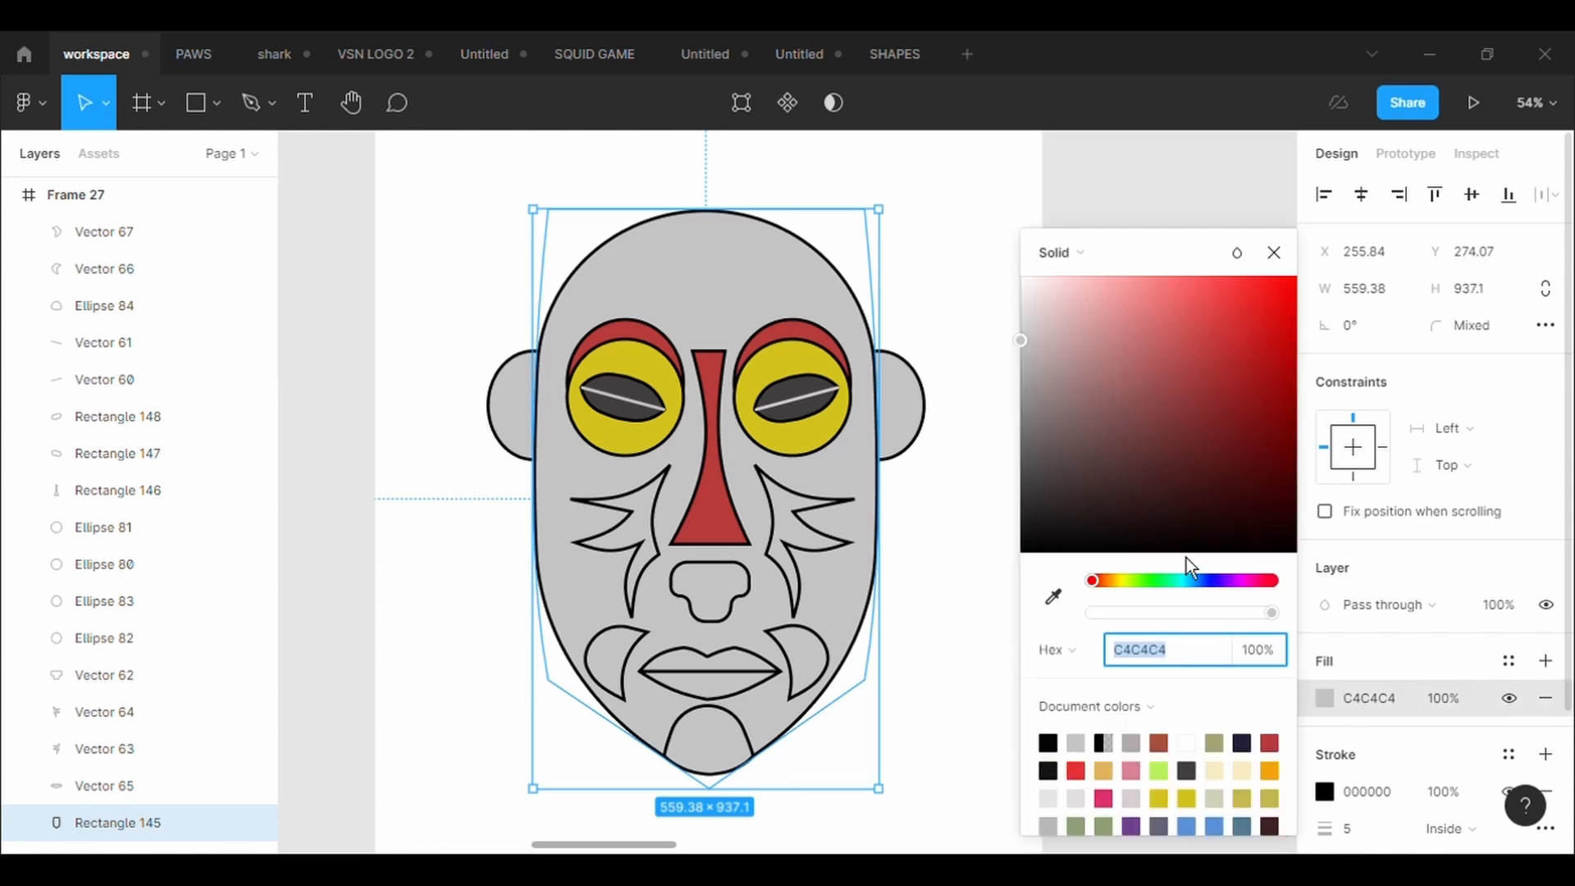
pyautogui.click(1085, 522)
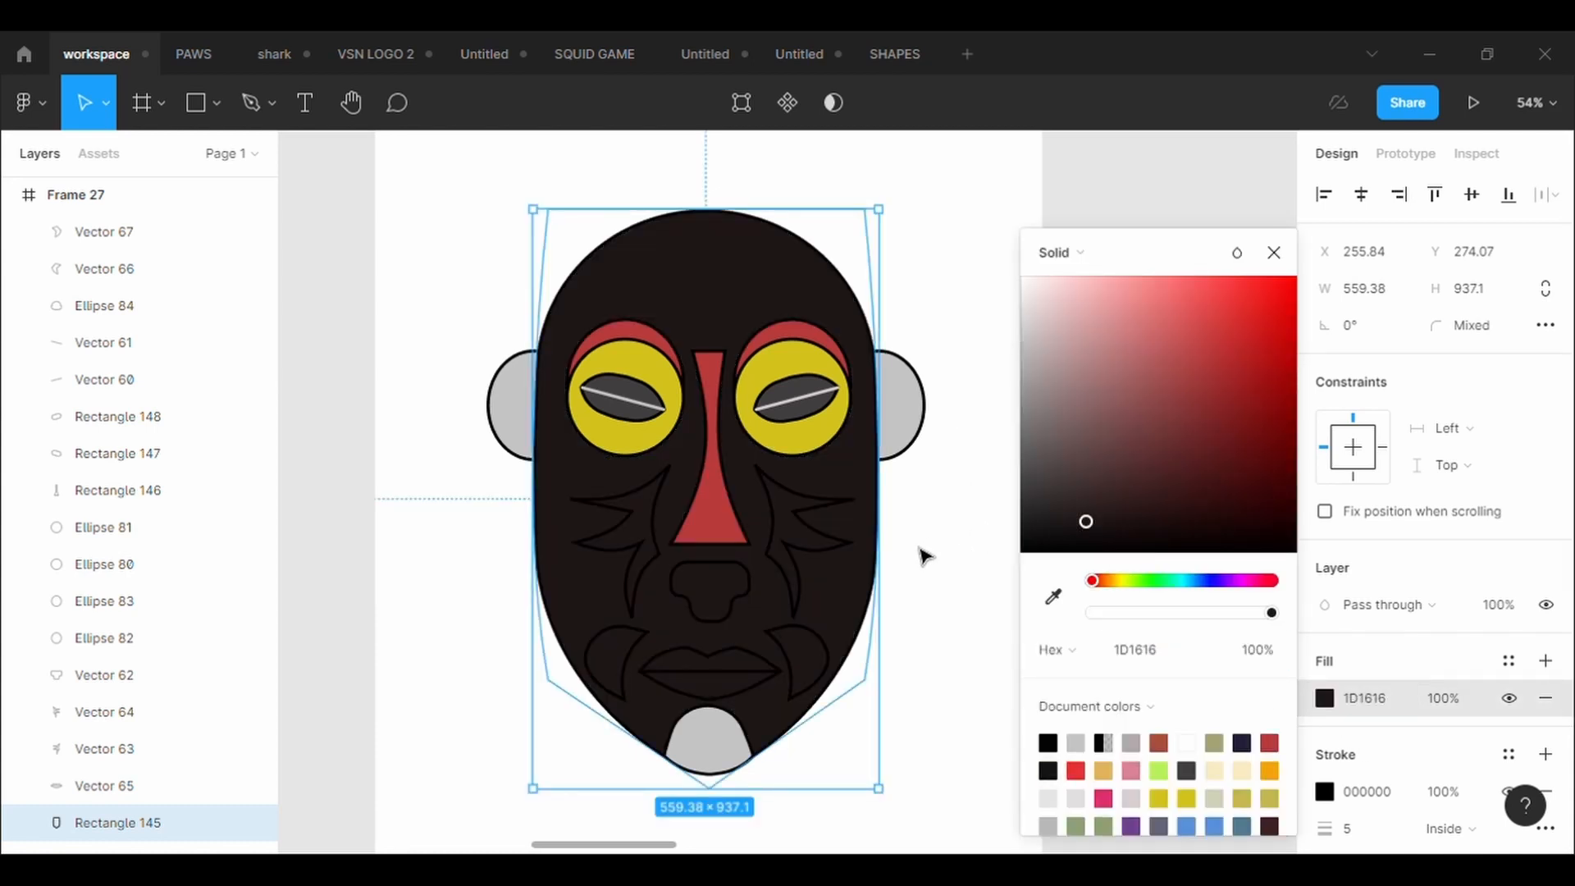
# Try to recolour the stroke of the right cheek's spiky marking with the yellow sampled from the eye circle.
pyautogui.click(819, 543)
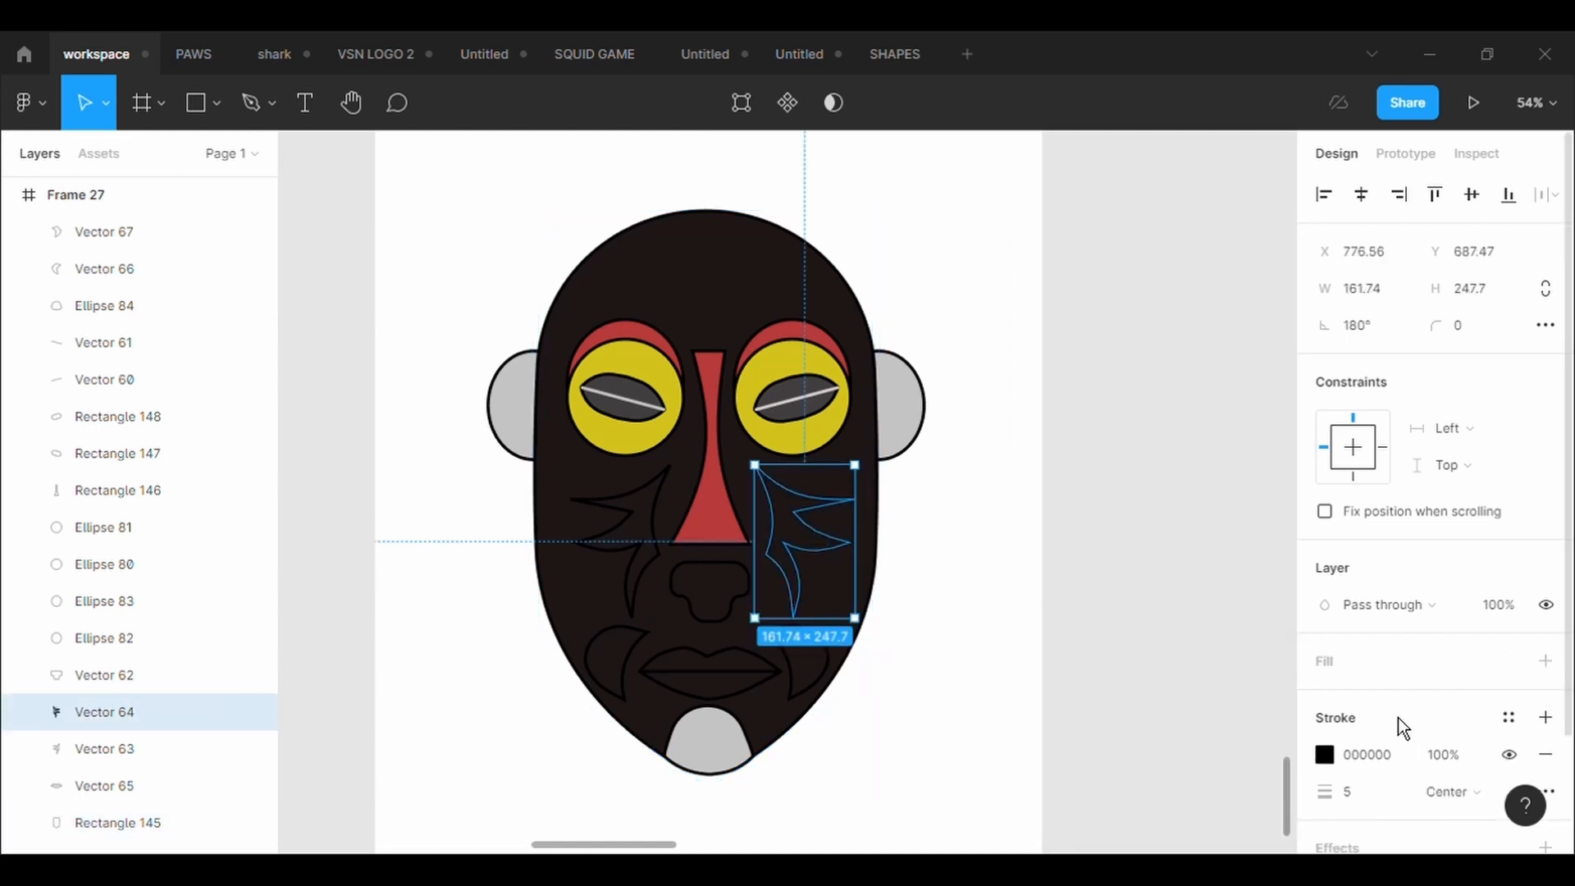
pyautogui.click(1325, 755)
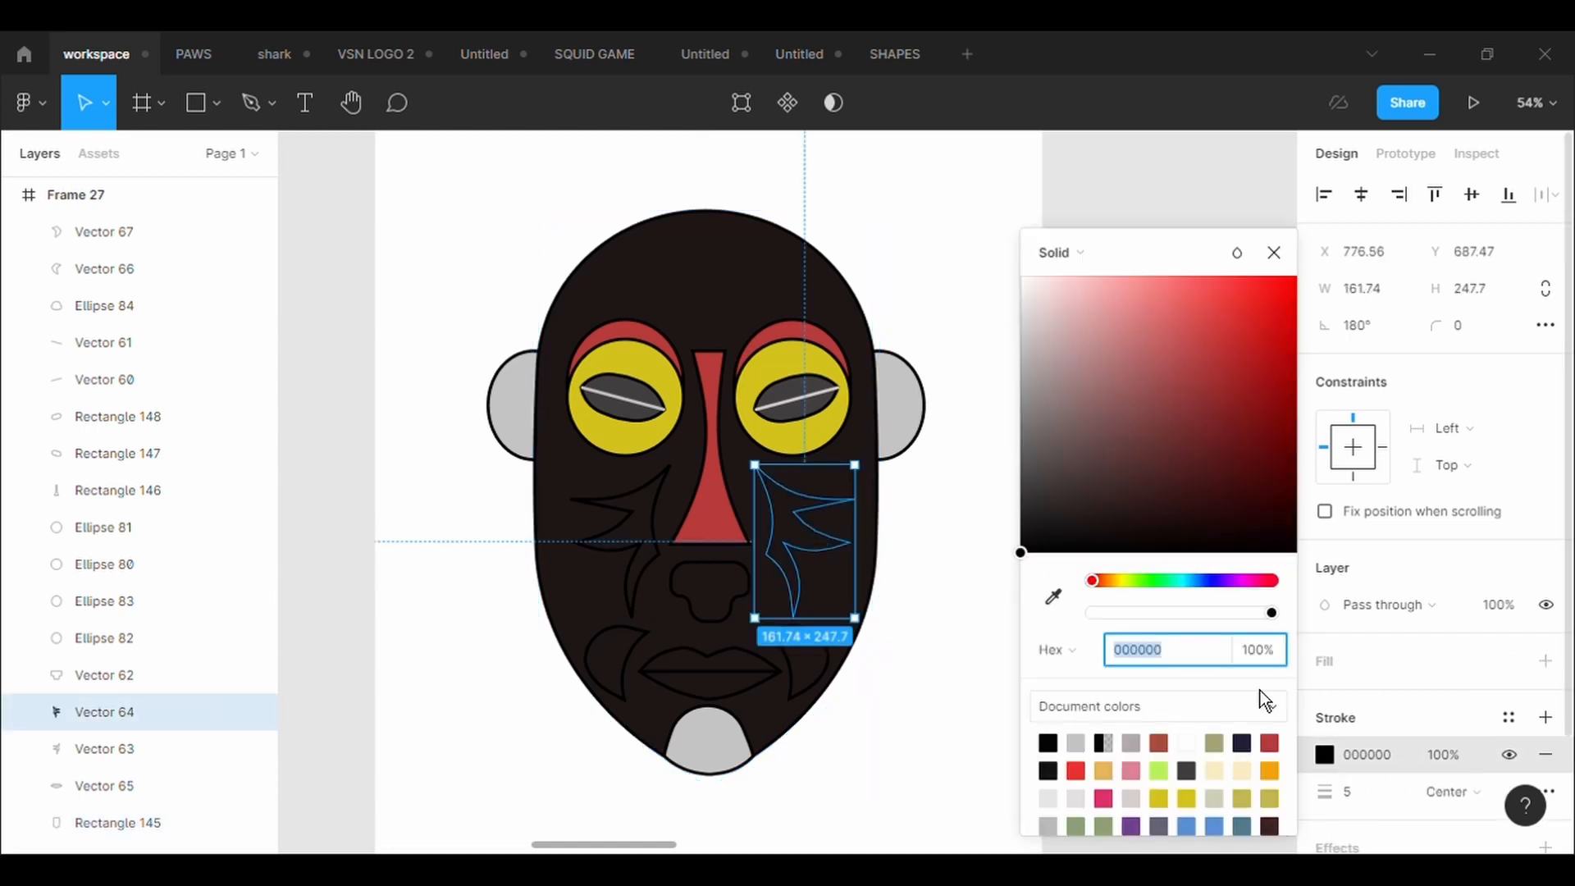
pyautogui.click(1053, 596)
pyautogui.click(828, 447)
pyautogui.hotkey('ctrl', 'z')
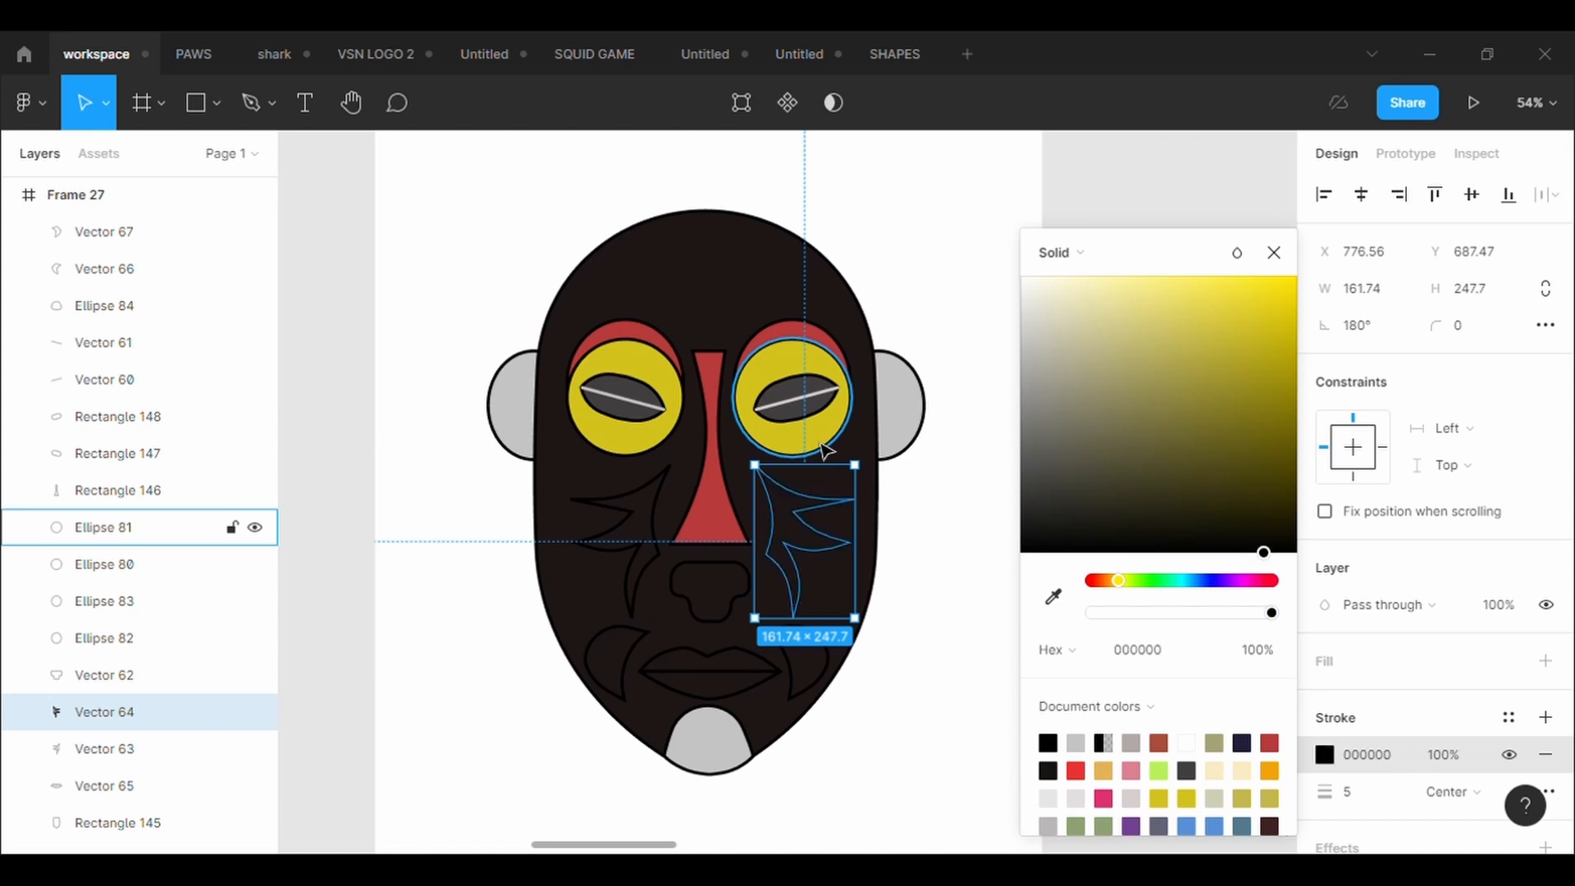
pyautogui.click(1437, 684)
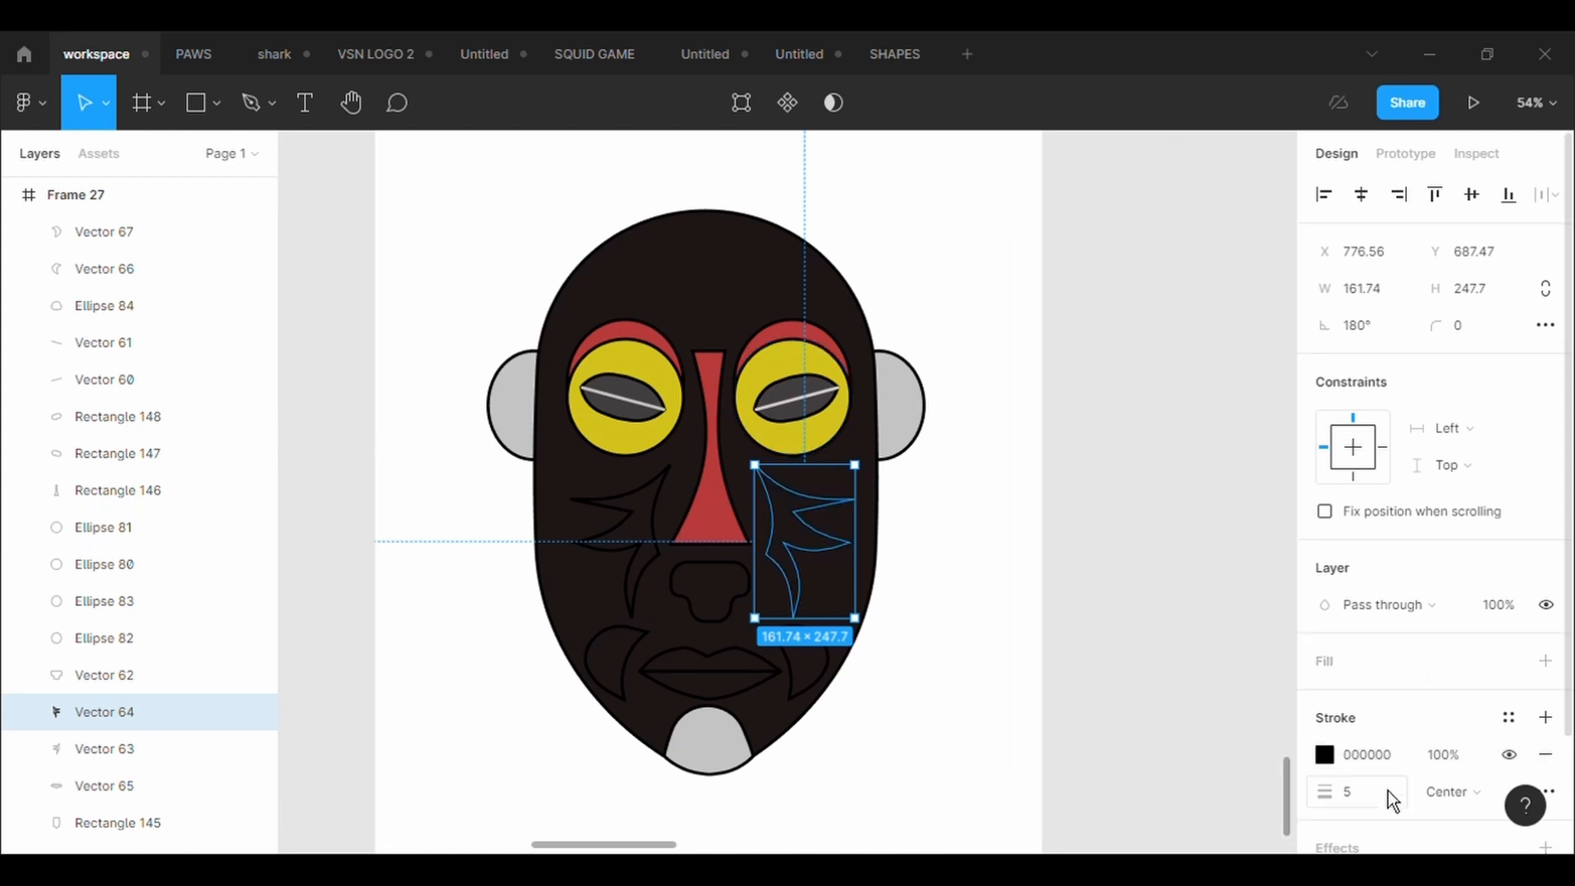
# Add a fill to the right cheek's spiky marking in the yellow sampled from the right eye circle.
pyautogui.click(1545, 660)
pyautogui.click(1324, 698)
pyautogui.click(1055, 599)
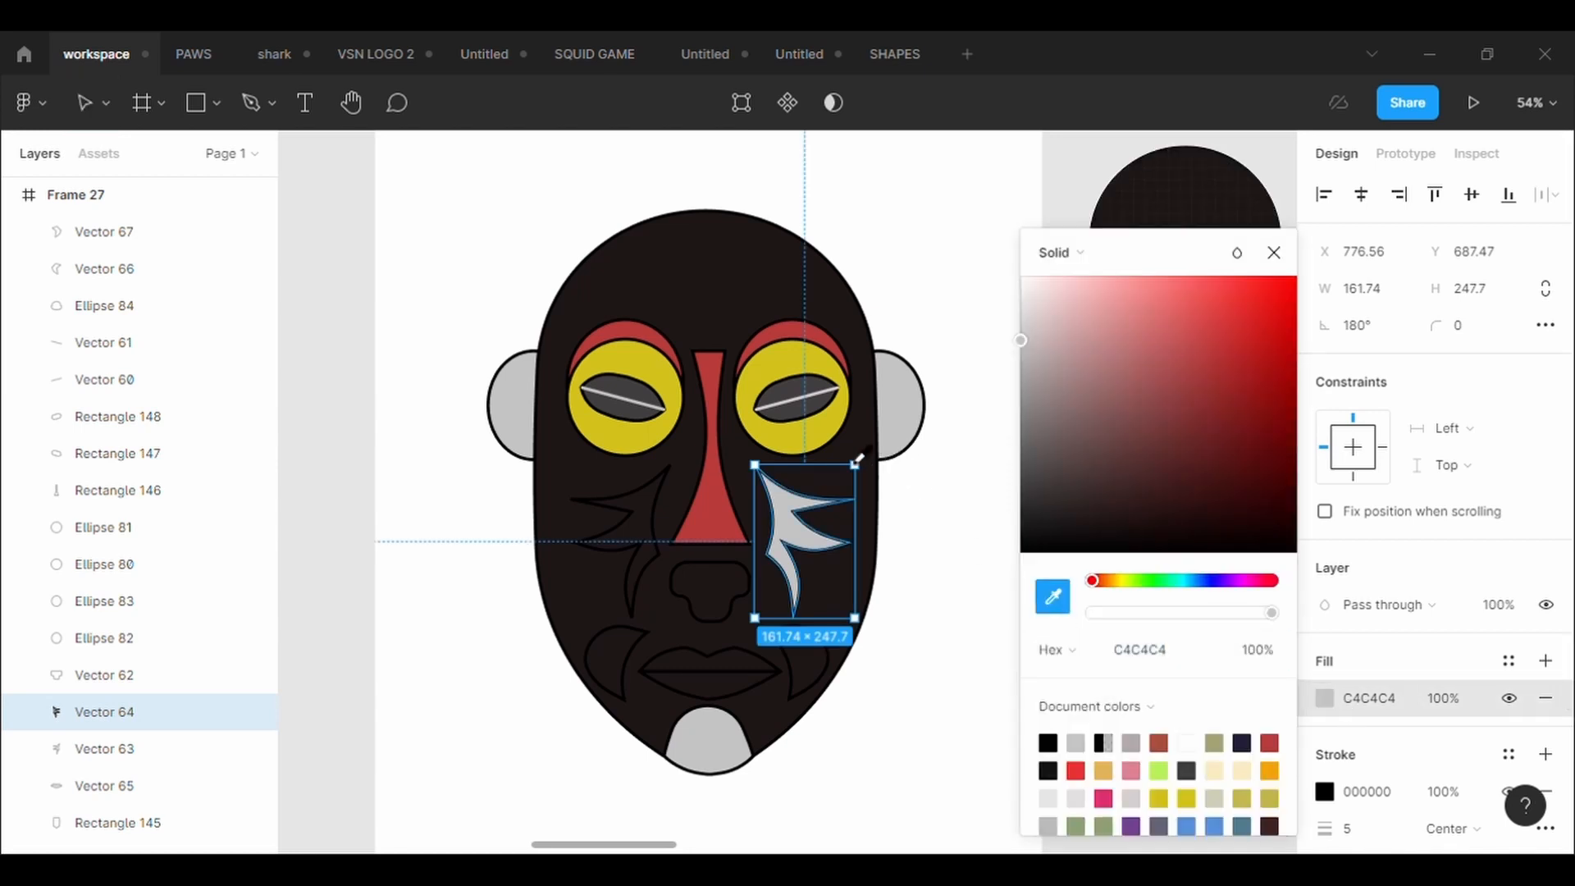
pyautogui.click(832, 430)
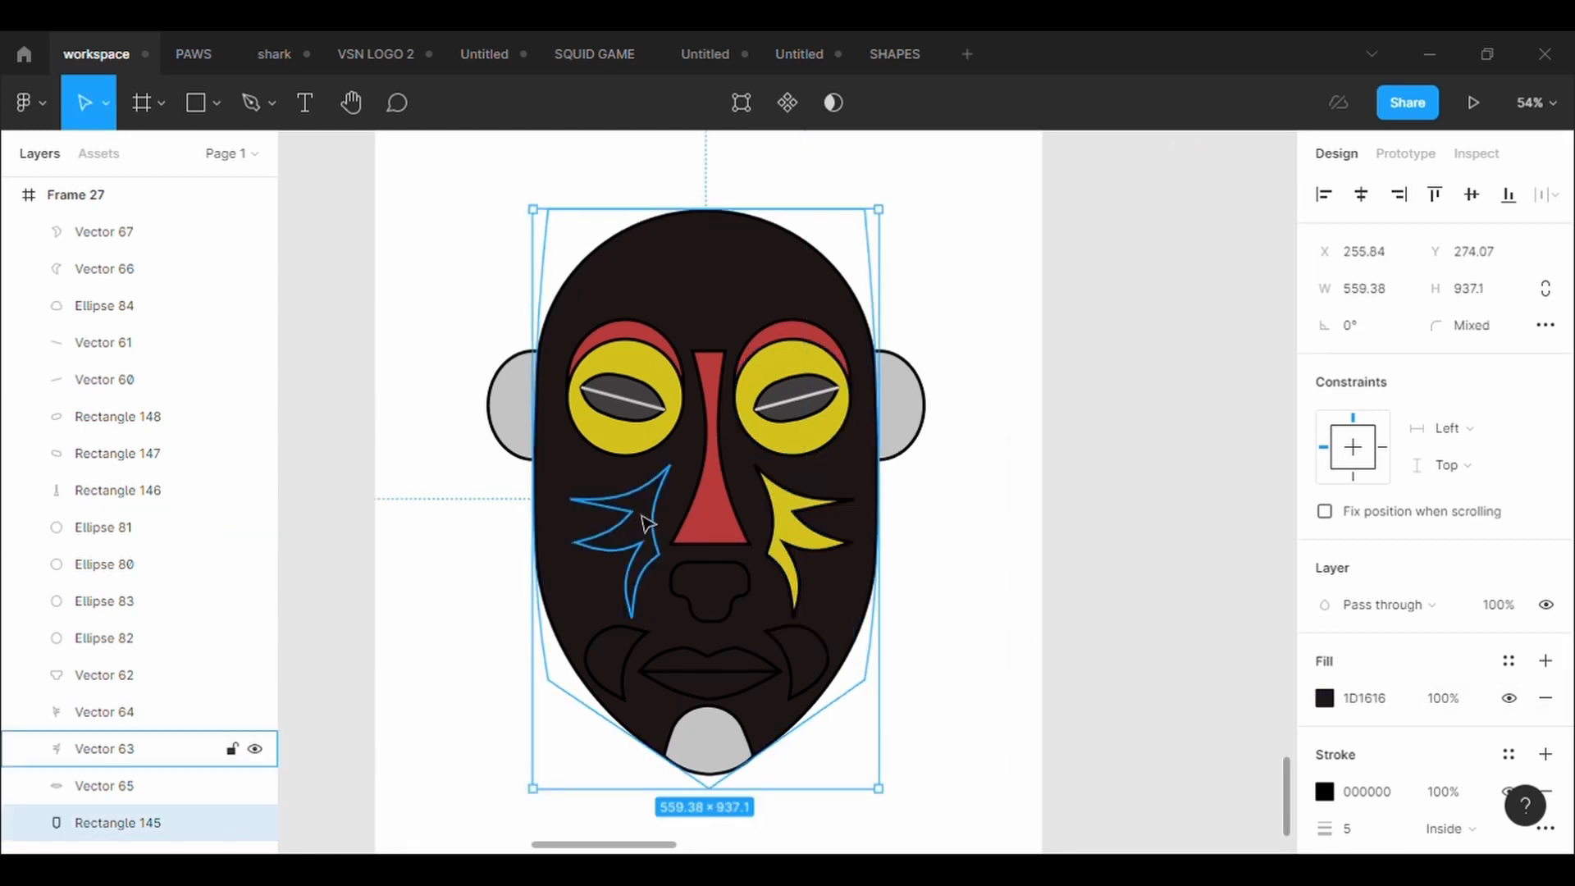
# Add a fill to the left cheek's spiky marking in the yellow D4C21A sampled from the right cheek marking.
pyautogui.click(640, 541)
pyautogui.click(1353, 663)
pyautogui.click(1325, 697)
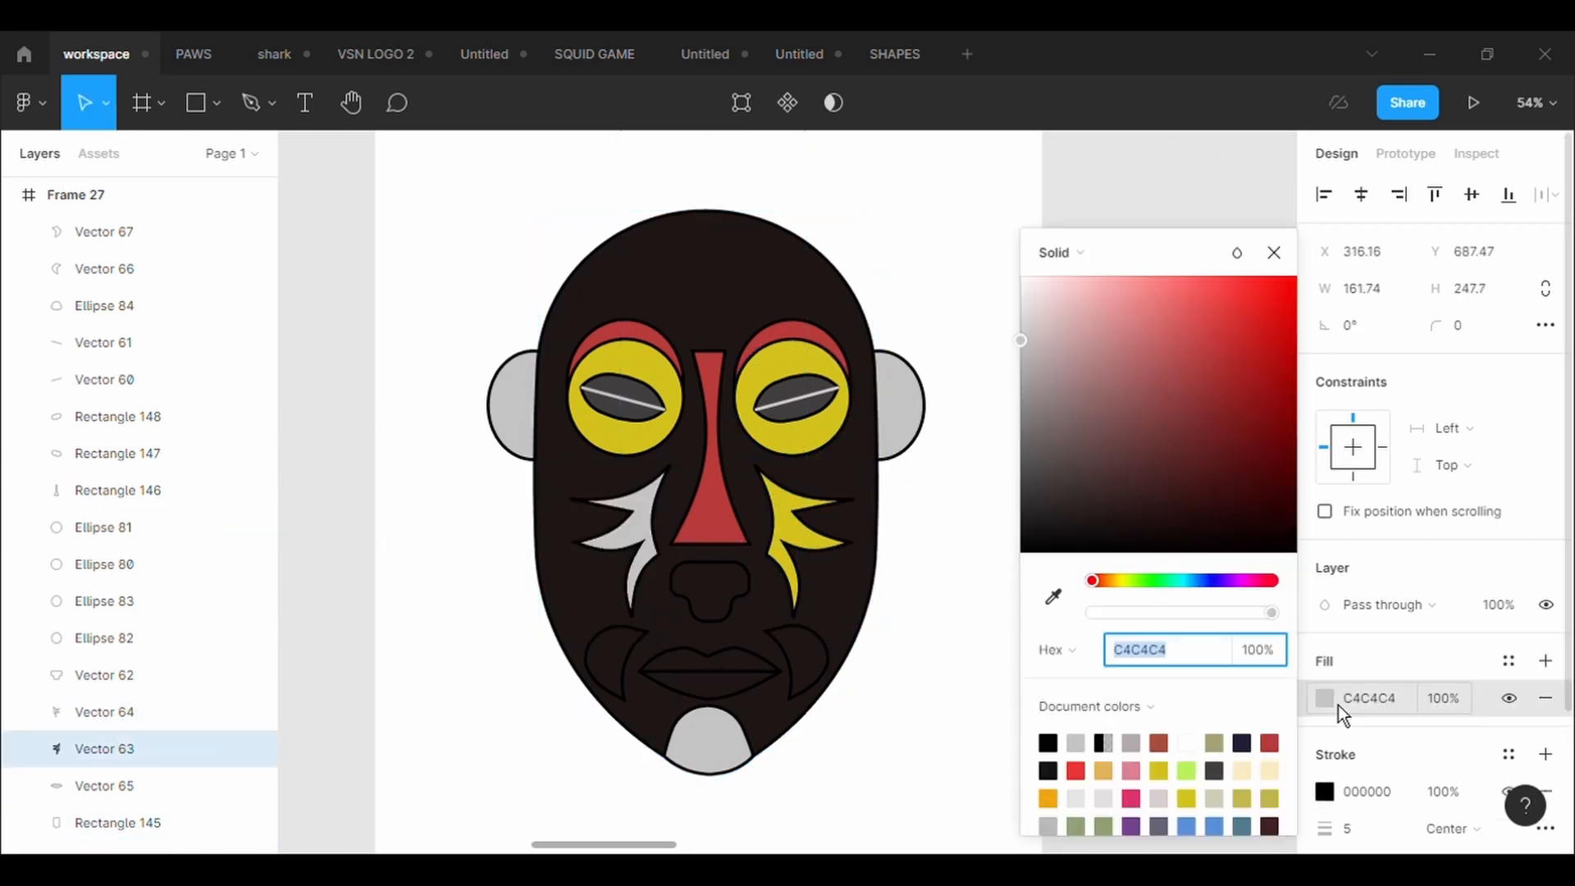
pyautogui.click(1052, 597)
pyautogui.click(808, 563)
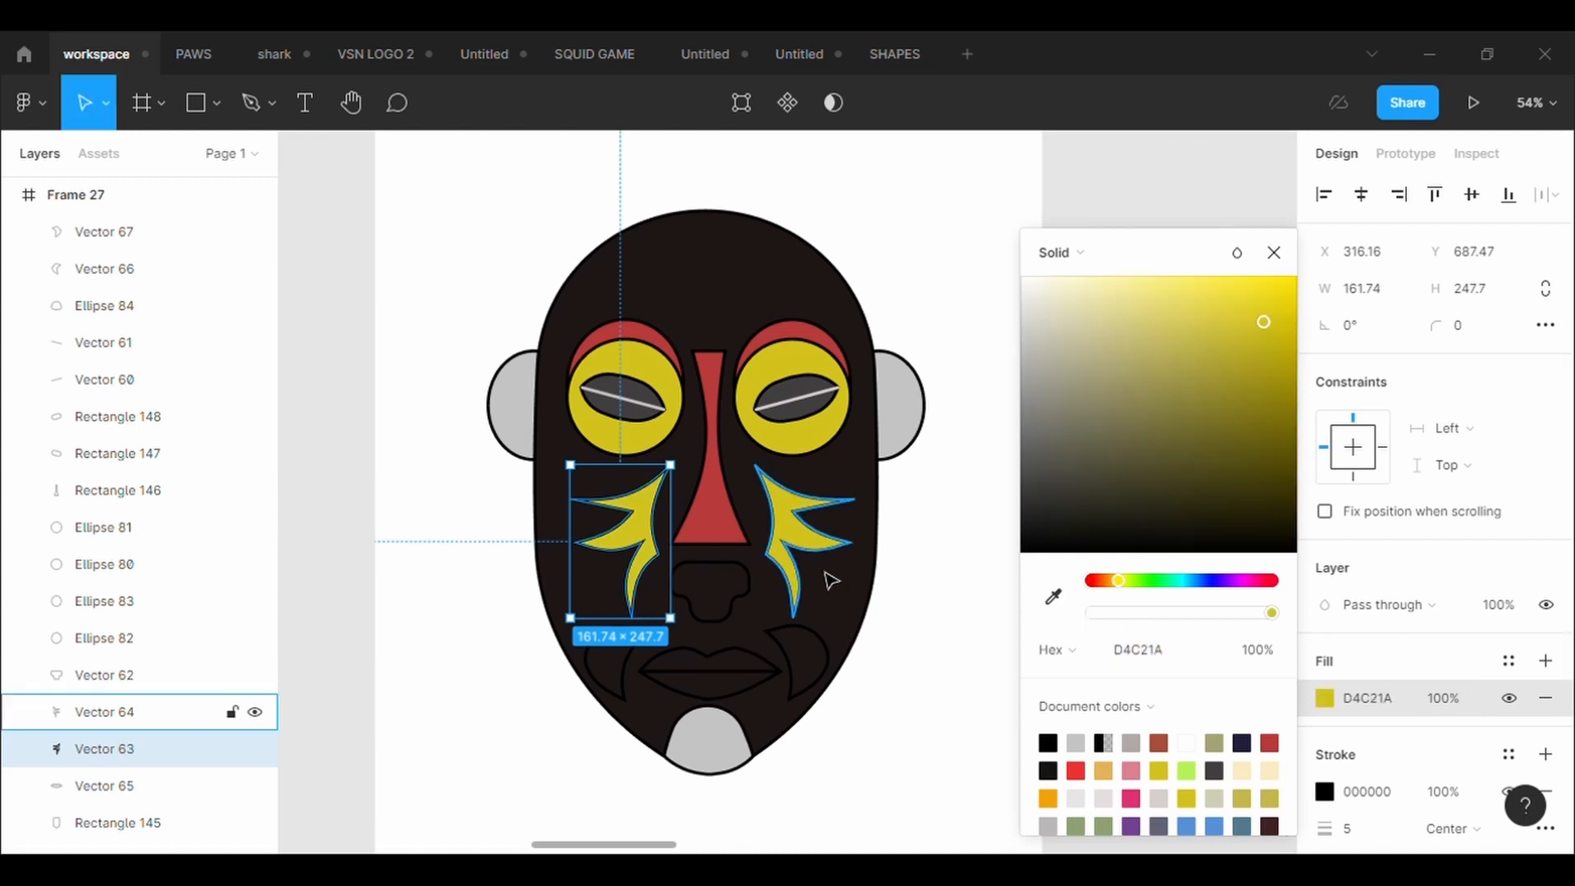
pyautogui.click(896, 668)
# Fill the rounded chin shape with the yellow D4C21A sampled from the right eye circle.
pyautogui.click(715, 744)
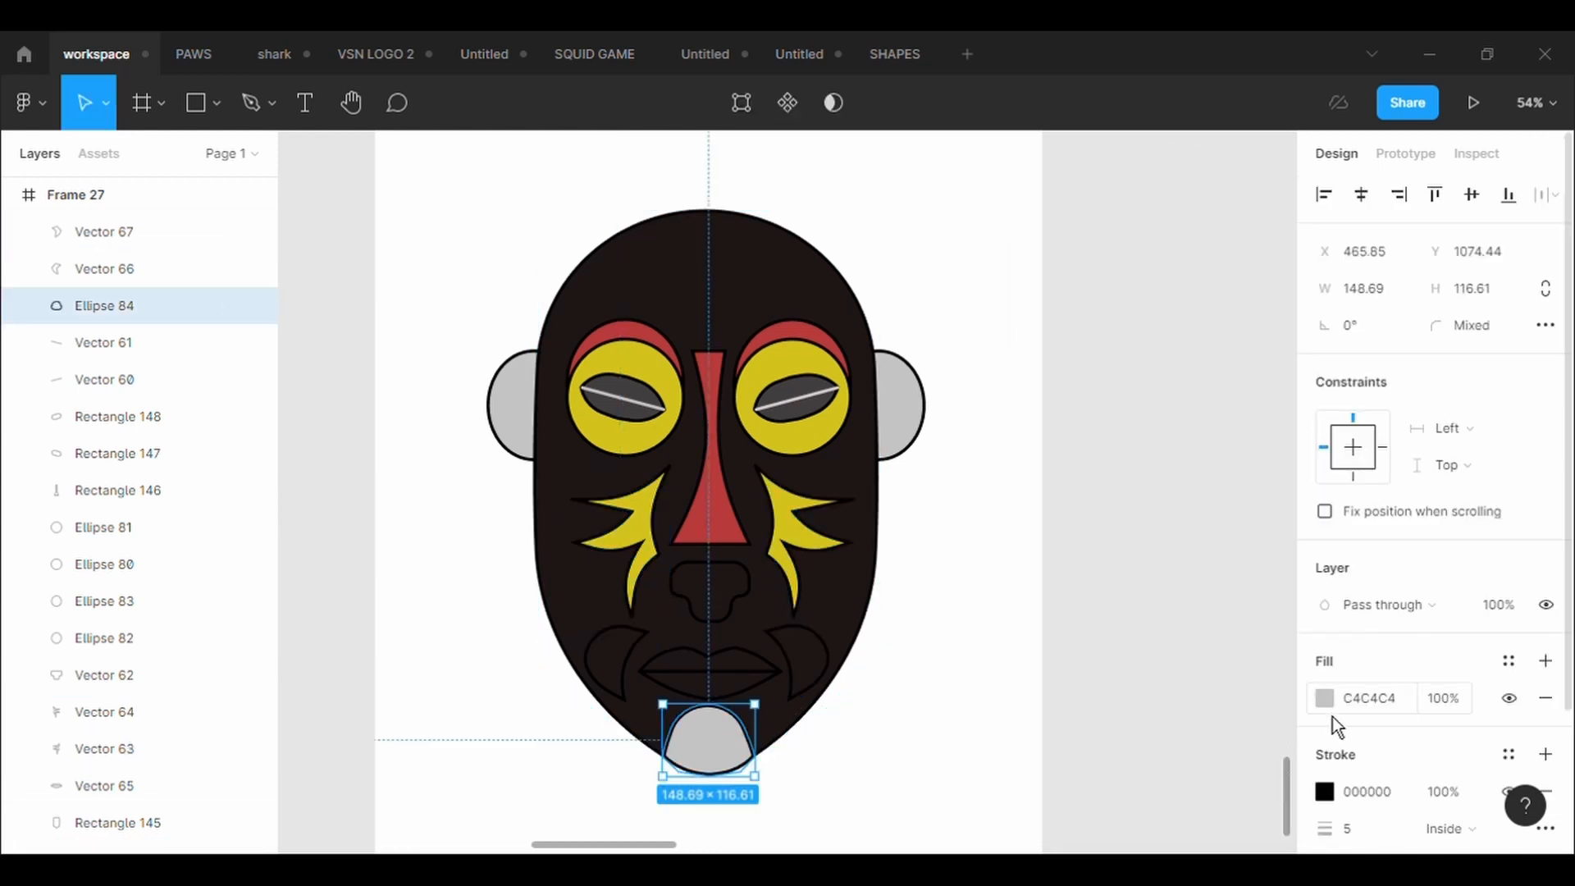
pyautogui.click(1325, 697)
pyautogui.click(1052, 596)
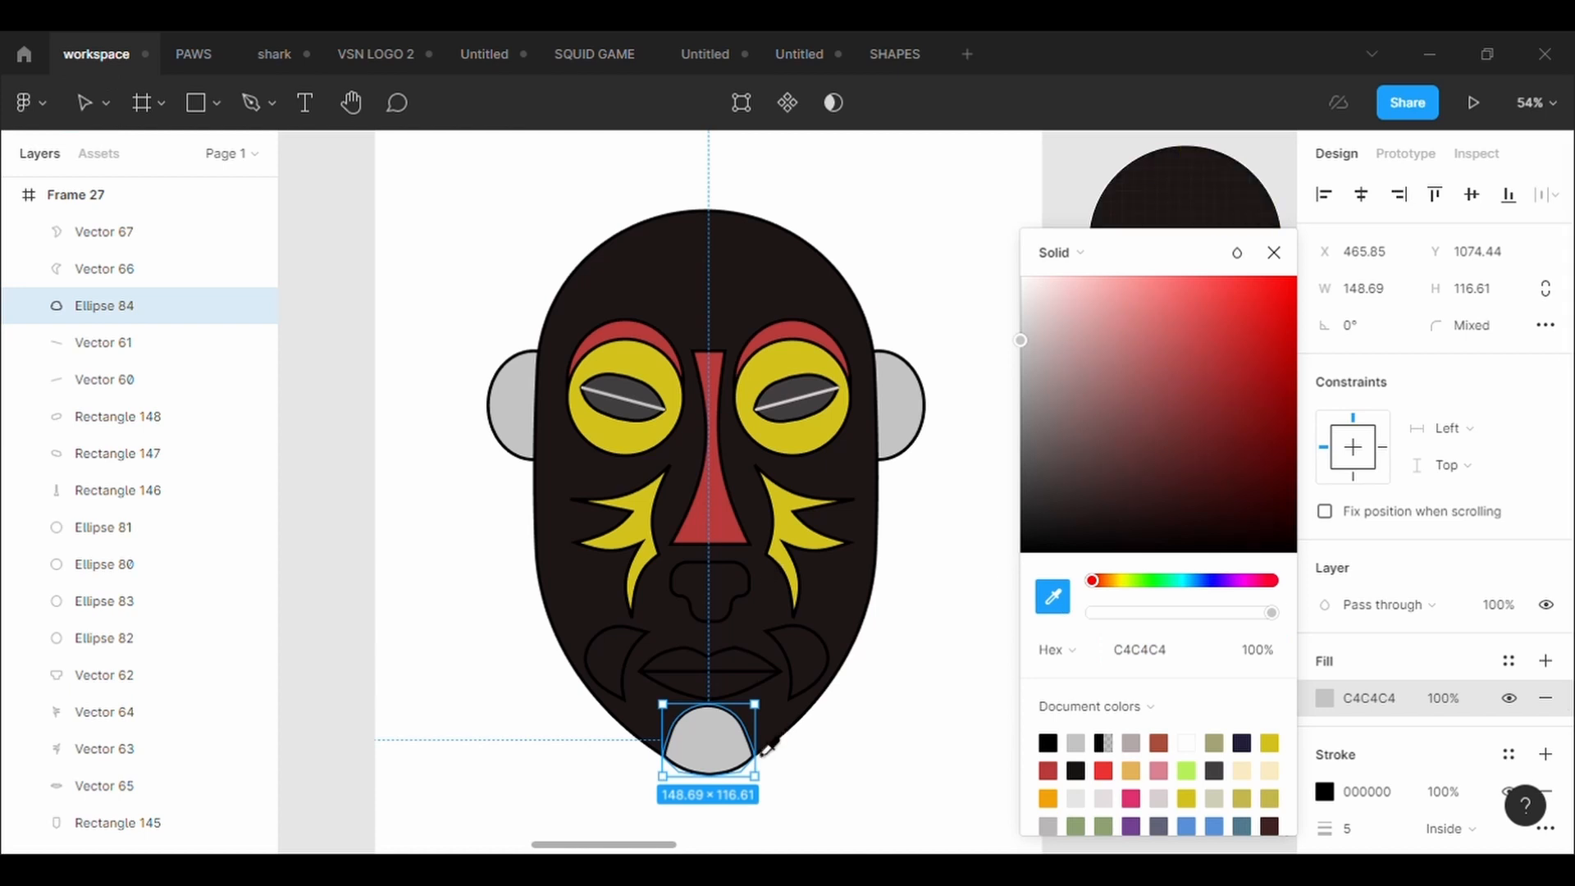
pyautogui.click(833, 450)
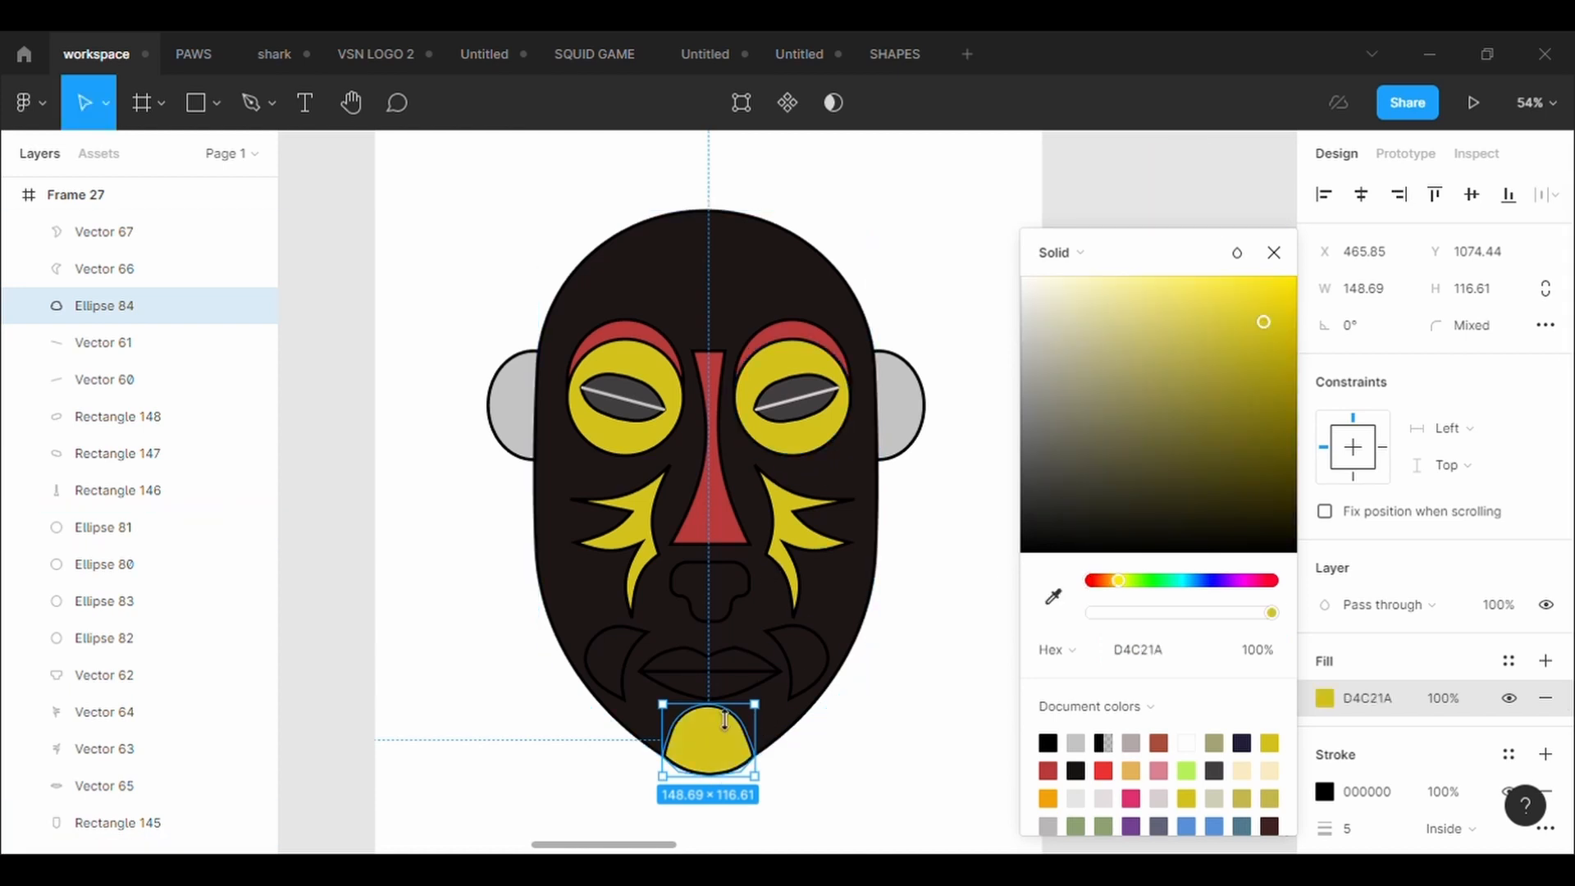
# Add a fill to the lips in the red sampled from the right eyelid.
pyautogui.click(720, 687)
pyautogui.click(1342, 685)
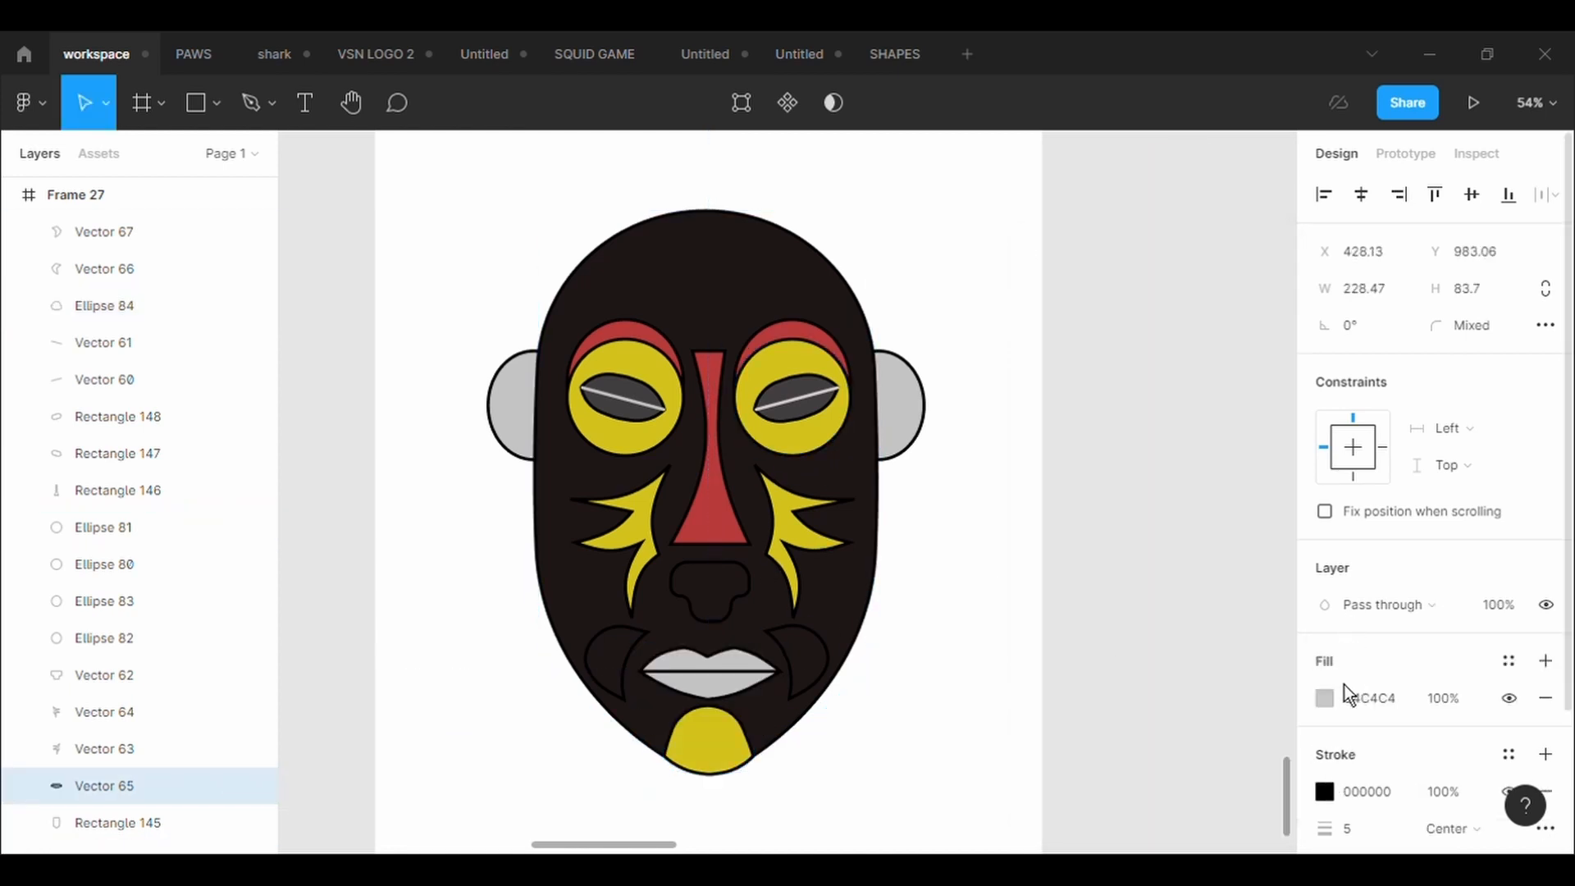
pyautogui.click(1323, 697)
pyautogui.click(1052, 596)
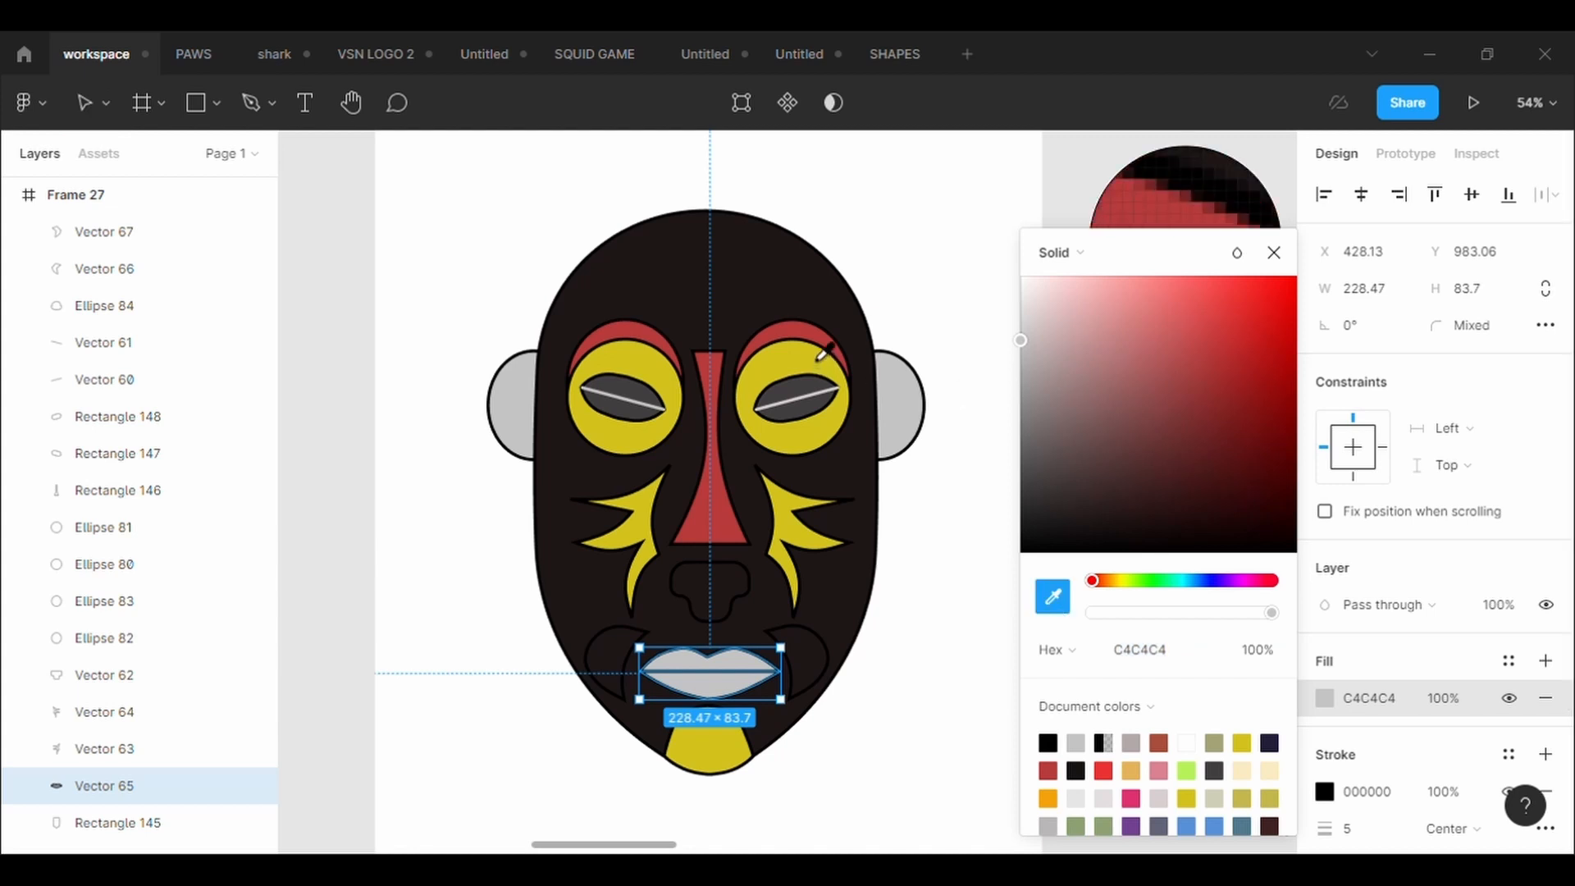
pyautogui.click(818, 351)
pyautogui.click(957, 653)
# Add a fill to the crescent on the right side of the mouth and set it to the teal 6FBBA4.
pyautogui.click(817, 666)
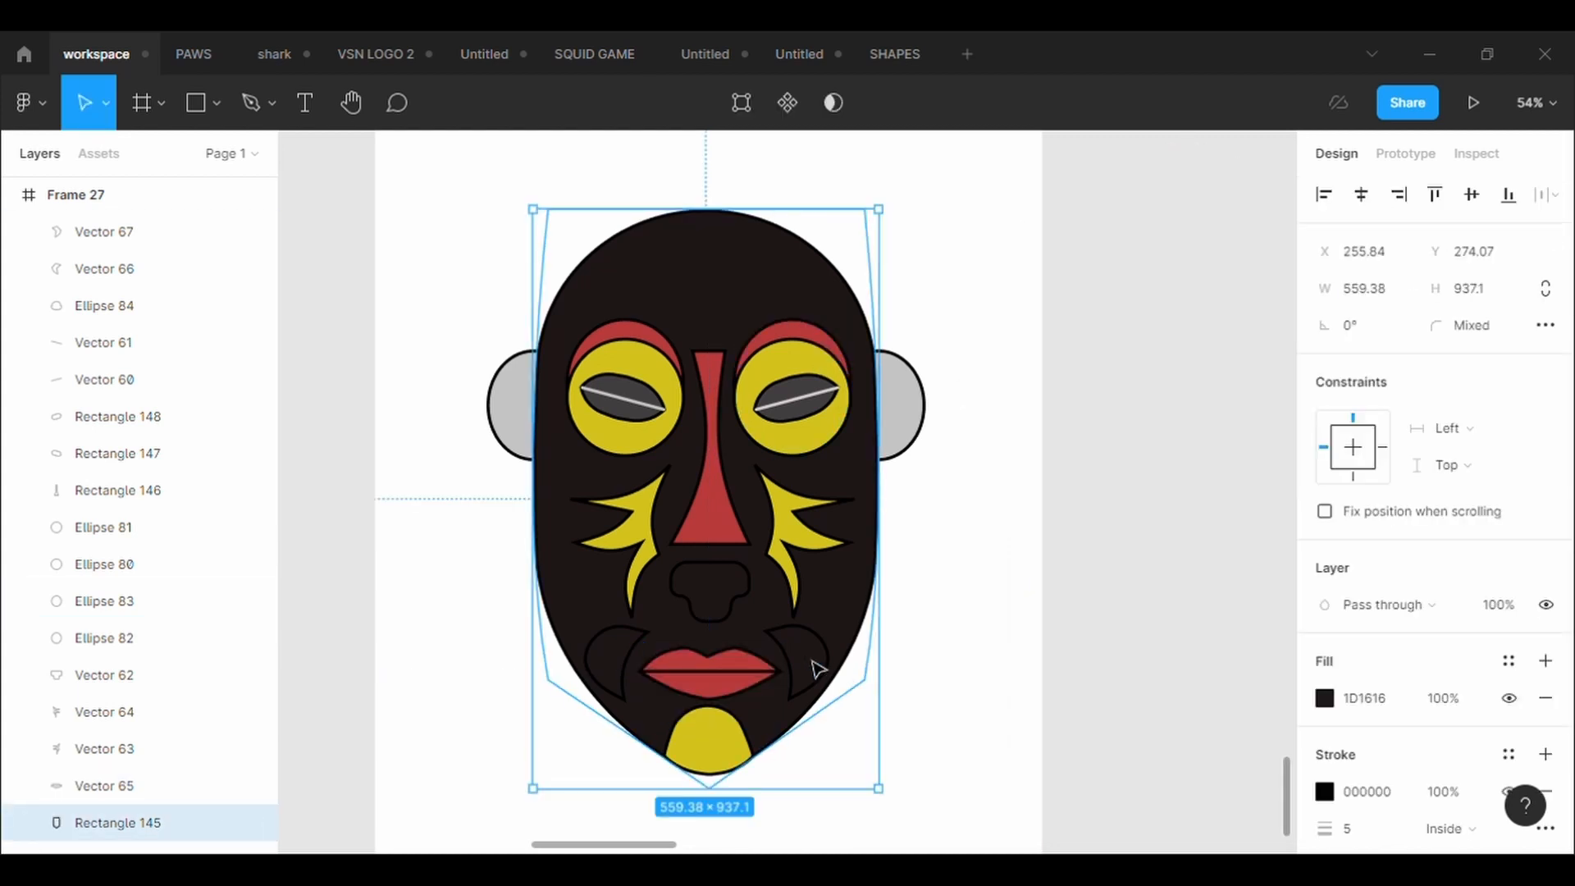
pyautogui.click(794, 689)
pyautogui.click(1357, 666)
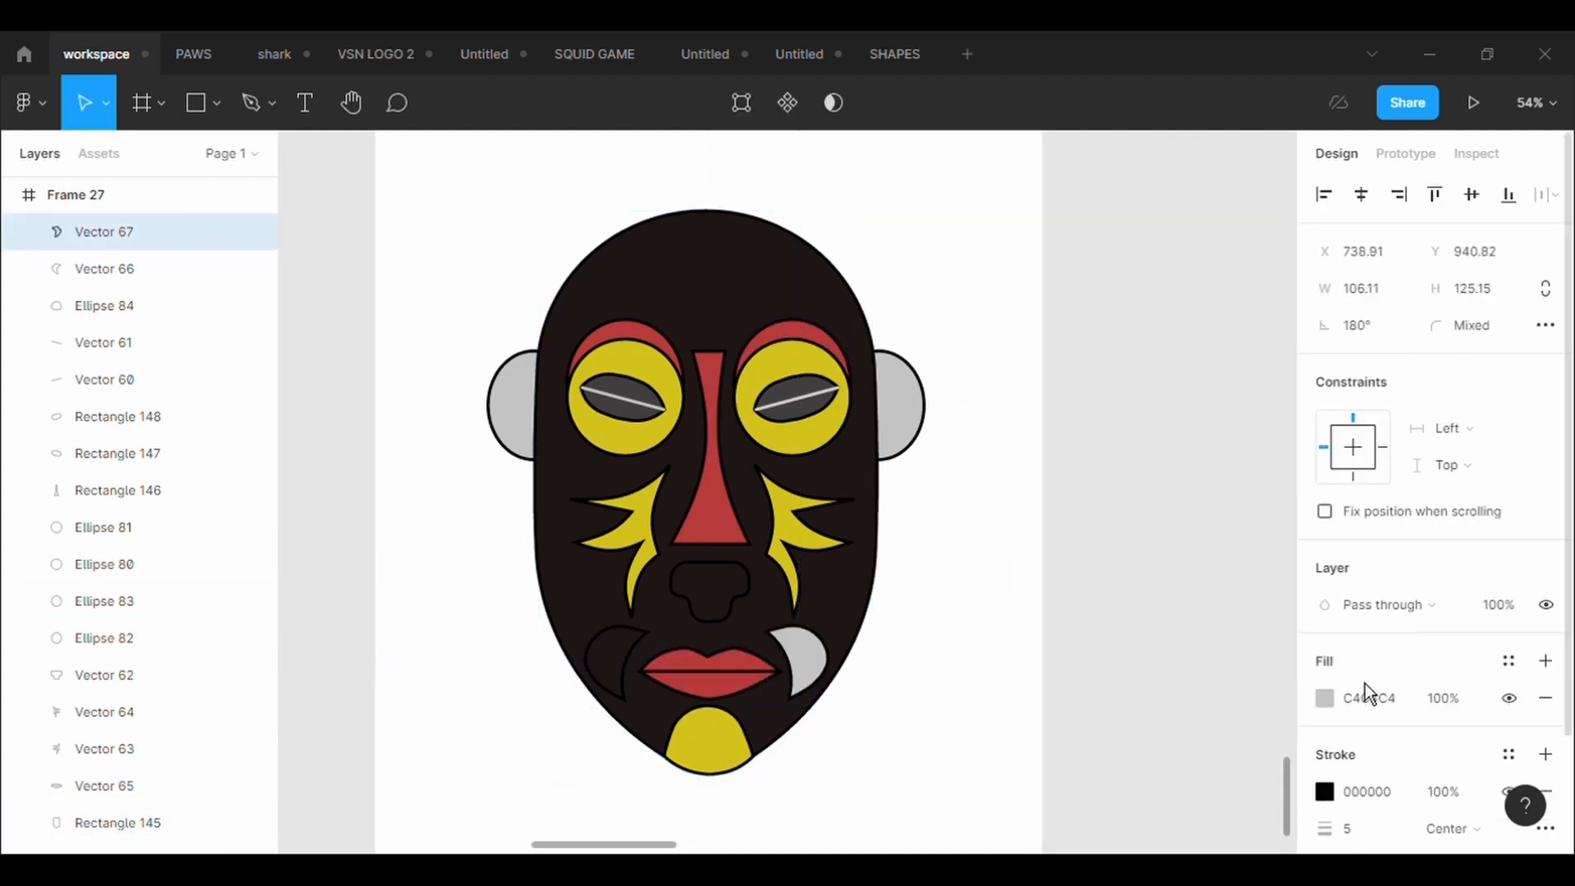
pyautogui.click(1366, 707)
pyautogui.click(1327, 706)
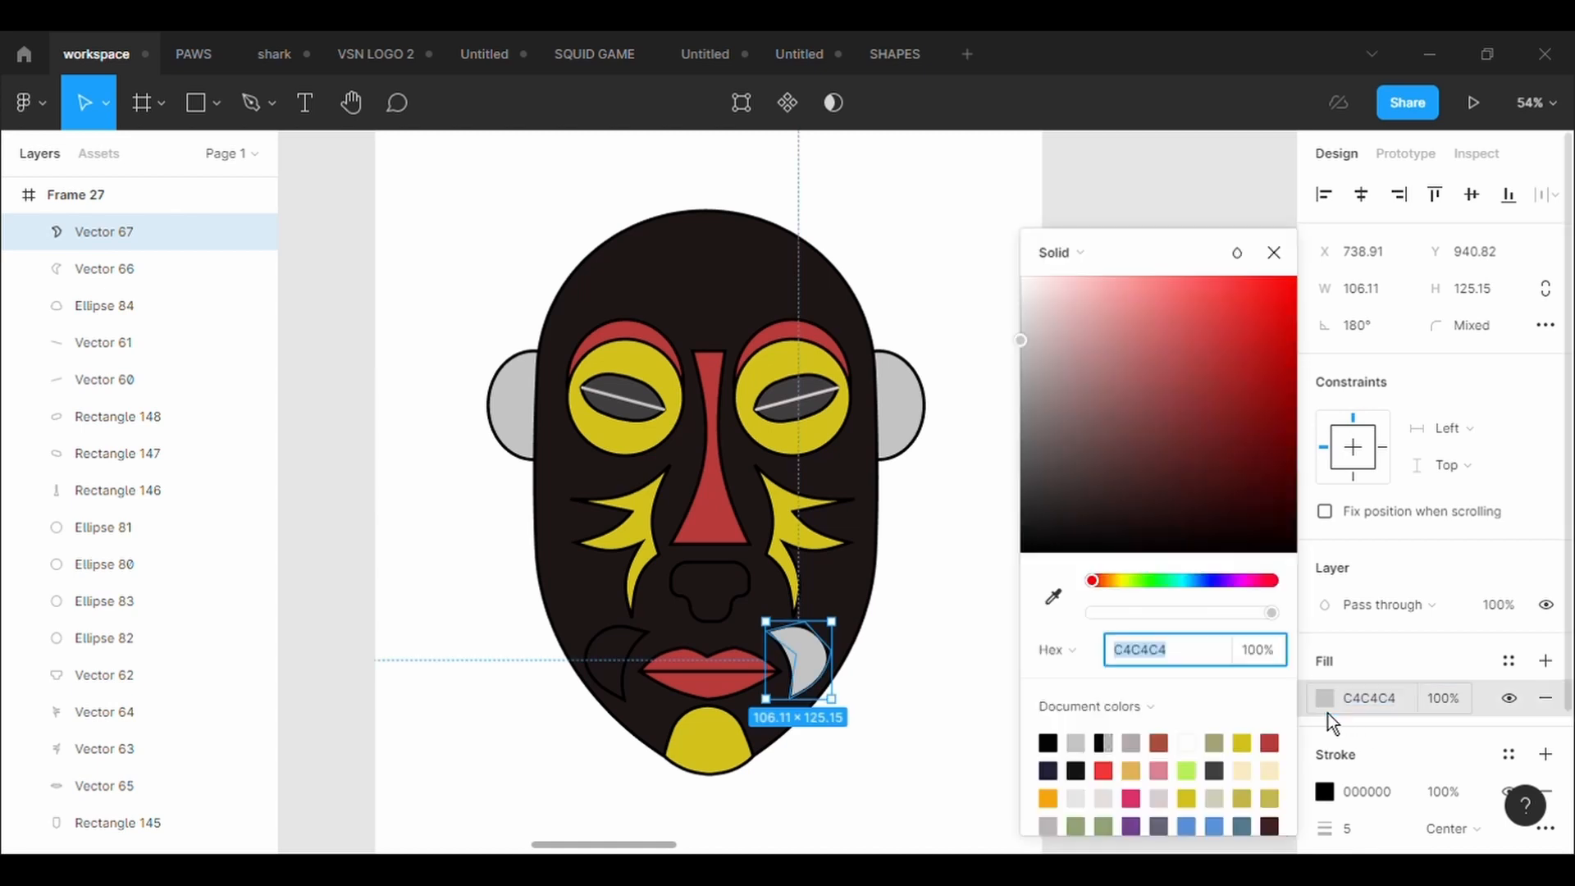
pyautogui.click(1205, 591)
pyautogui.moveTo(1208, 592); pyautogui.dragTo(1177, 589)
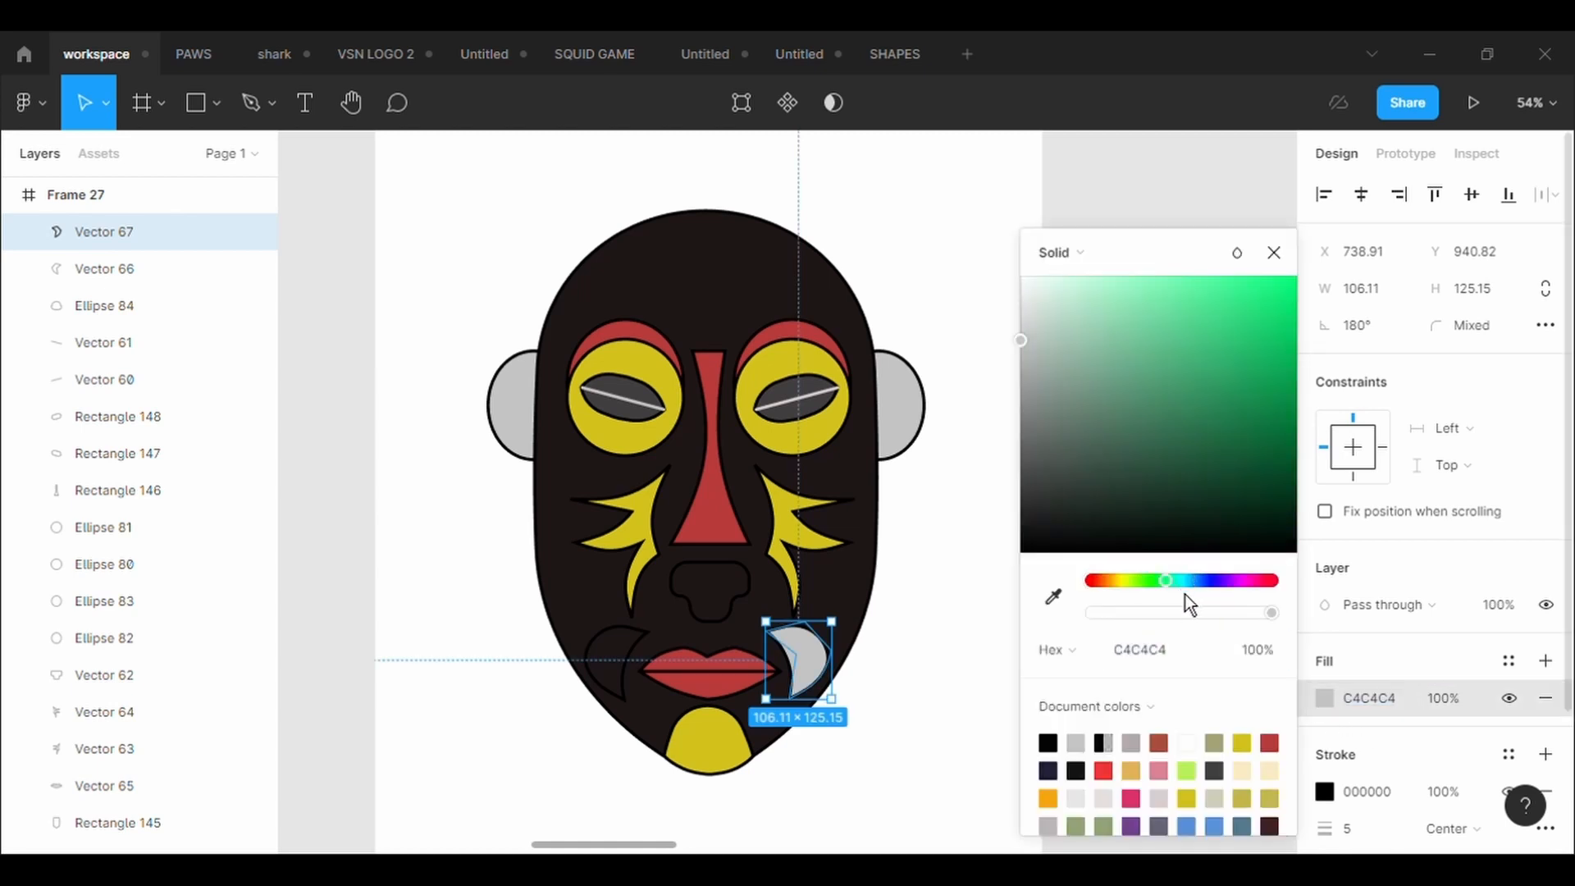
pyautogui.moveTo(1091, 288); pyautogui.dragTo(1142, 374)
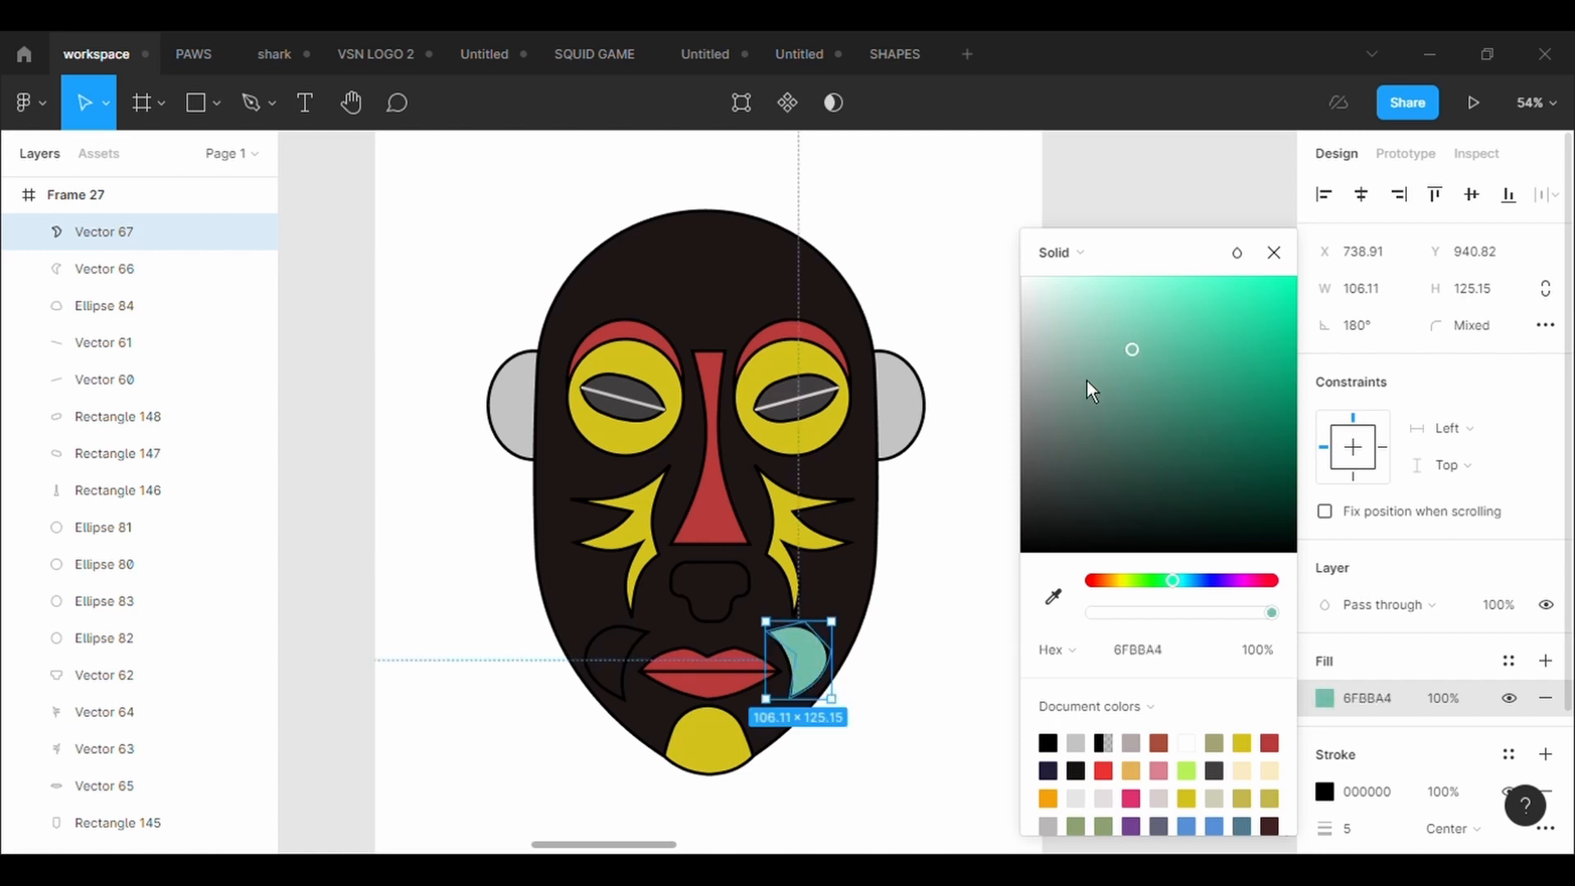
# Add a fill to the crescent on the left side of the mouth in the teal sampled from the right crescent.
pyautogui.click(632, 687)
pyautogui.click(1545, 661)
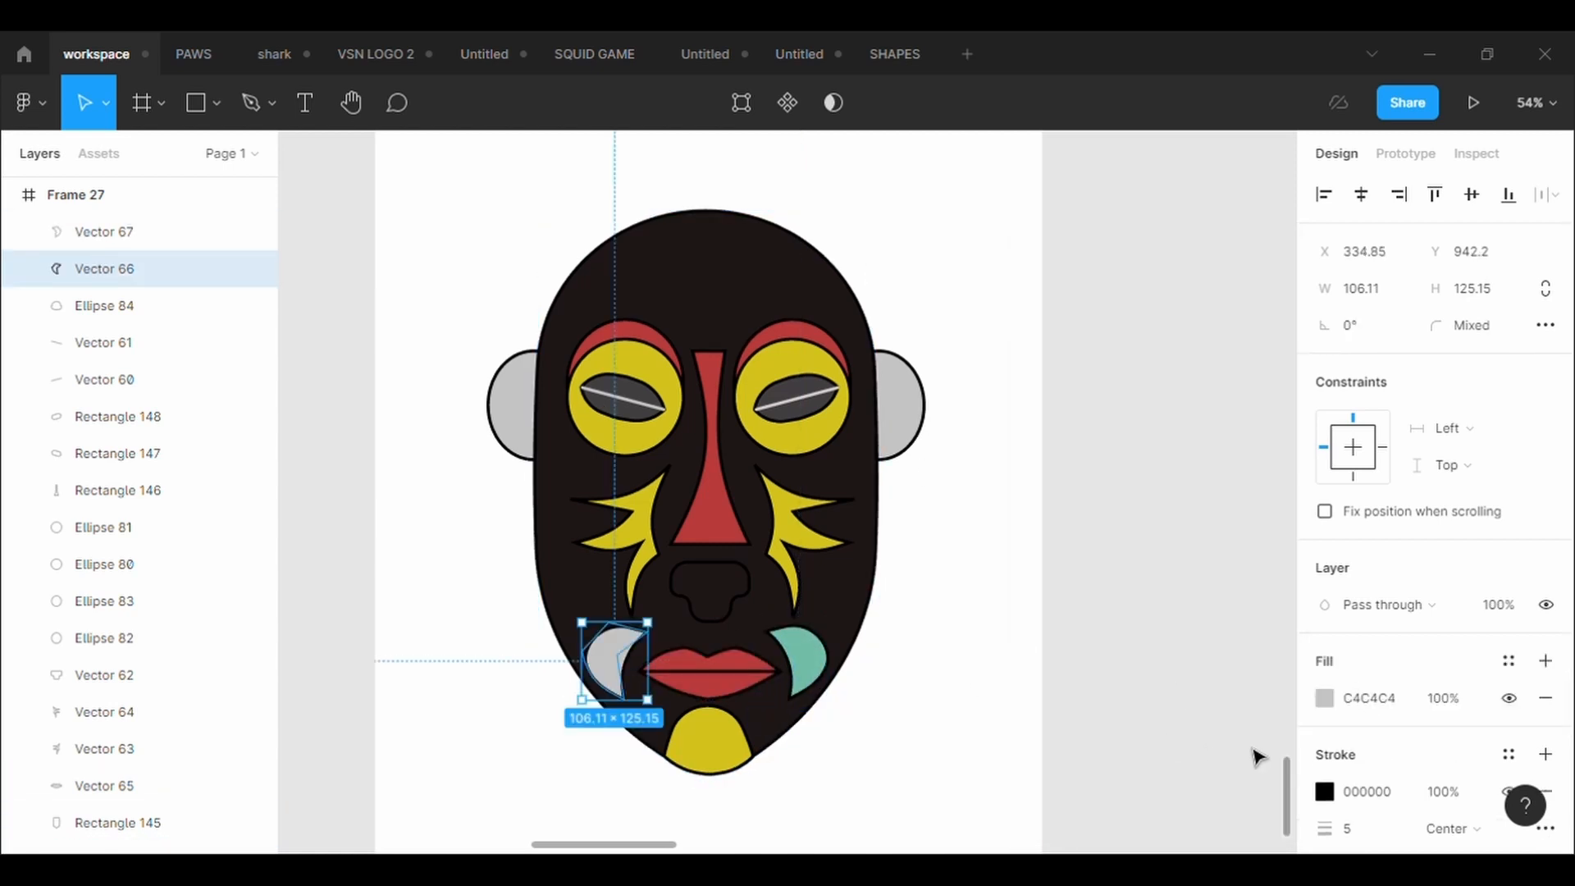
pyautogui.click(1324, 697)
pyautogui.click(1052, 597)
pyautogui.click(805, 663)
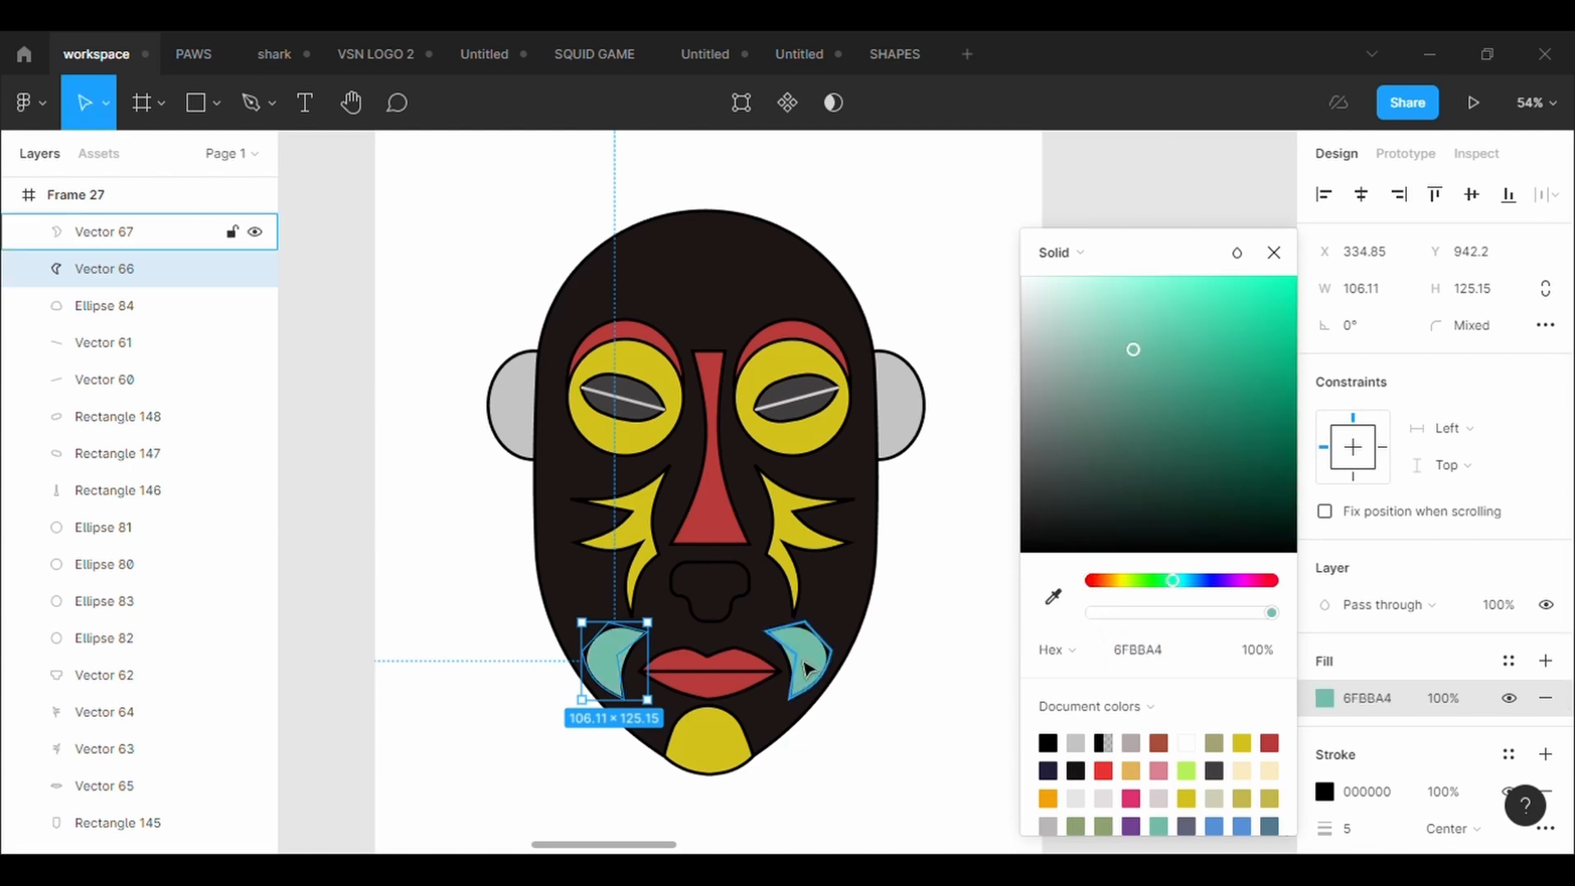
pyautogui.click(866, 788)
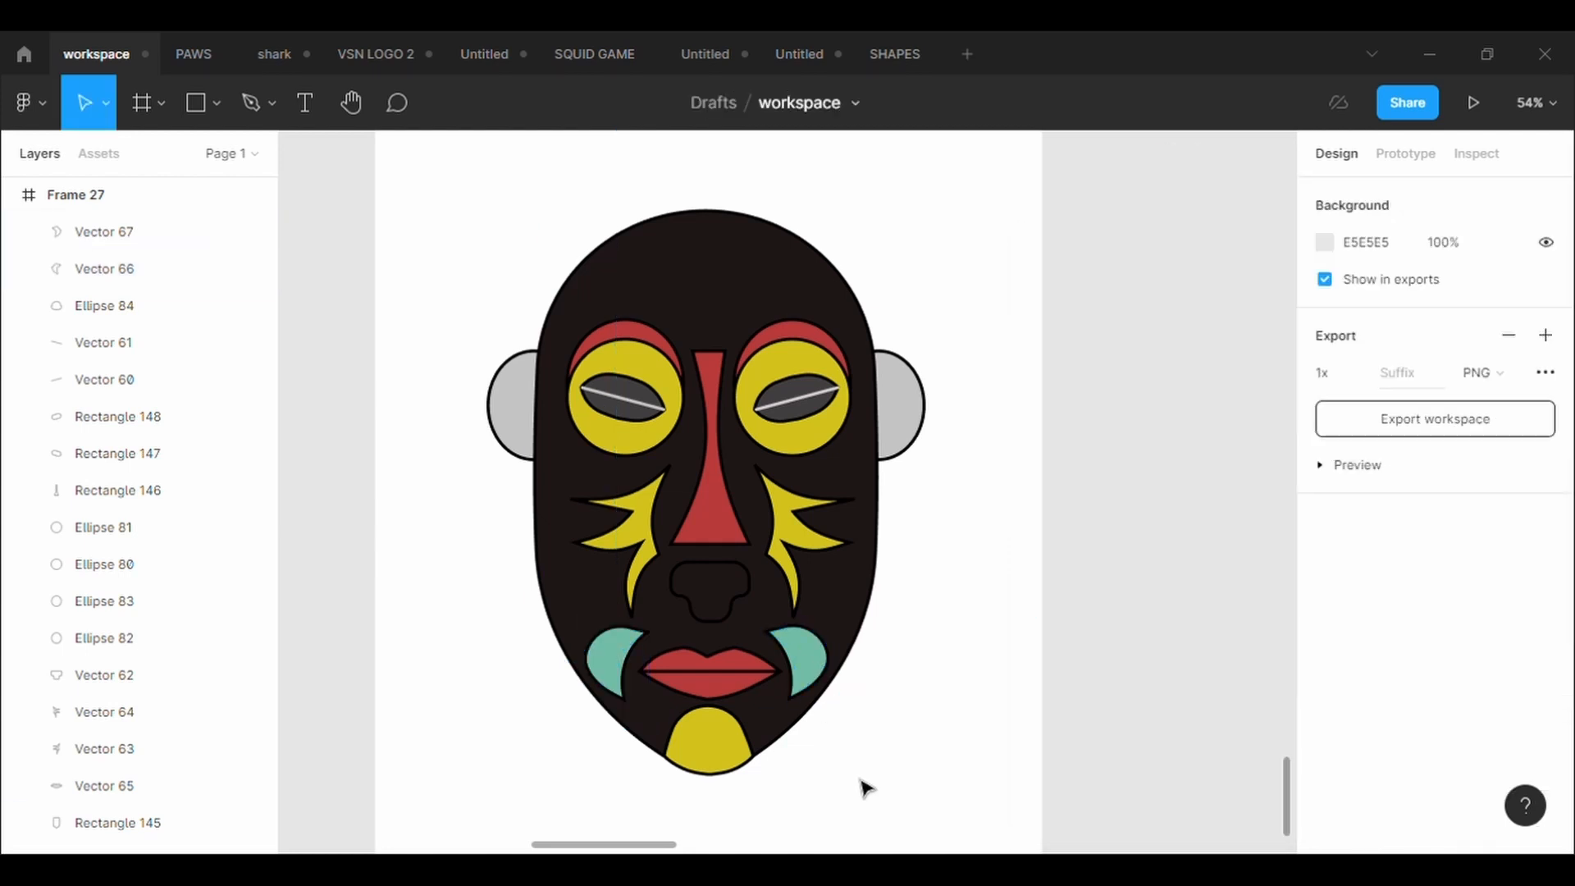
# Add a fill to the nose tip shape in the red sampled from the nose bridge above it.
pyautogui.click(722, 587)
pyautogui.click(1357, 671)
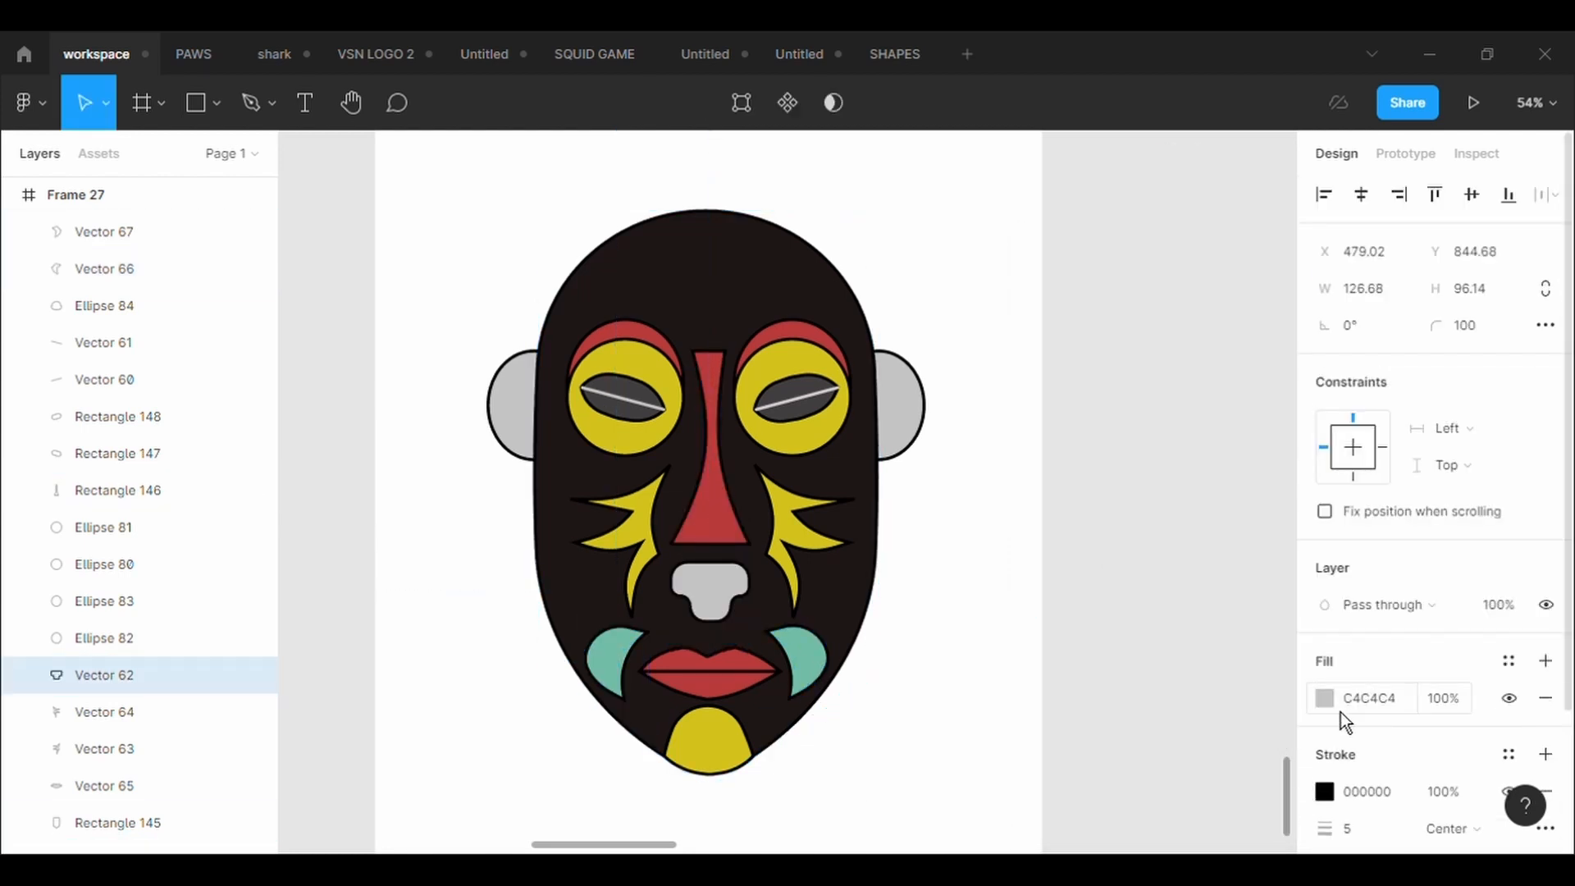
pyautogui.click(1324, 698)
pyautogui.click(1053, 597)
pyautogui.click(734, 536)
pyautogui.click(894, 732)
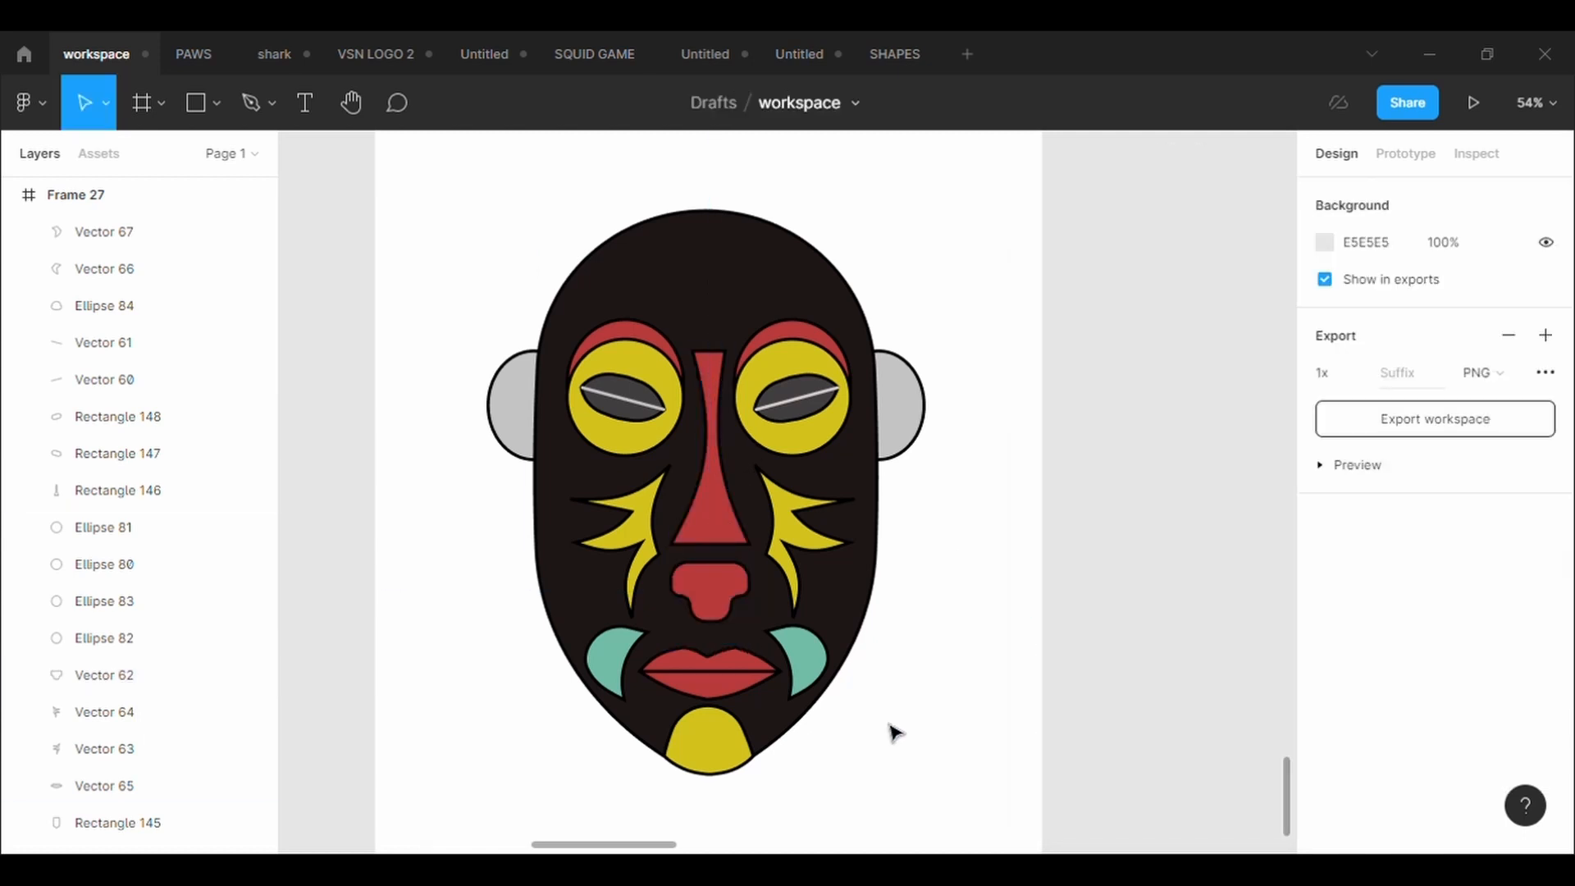
# Duplicate the right ear ellipse and shrink the copy to about 112 × 133 as an inner ear.
pyautogui.click(922, 426)
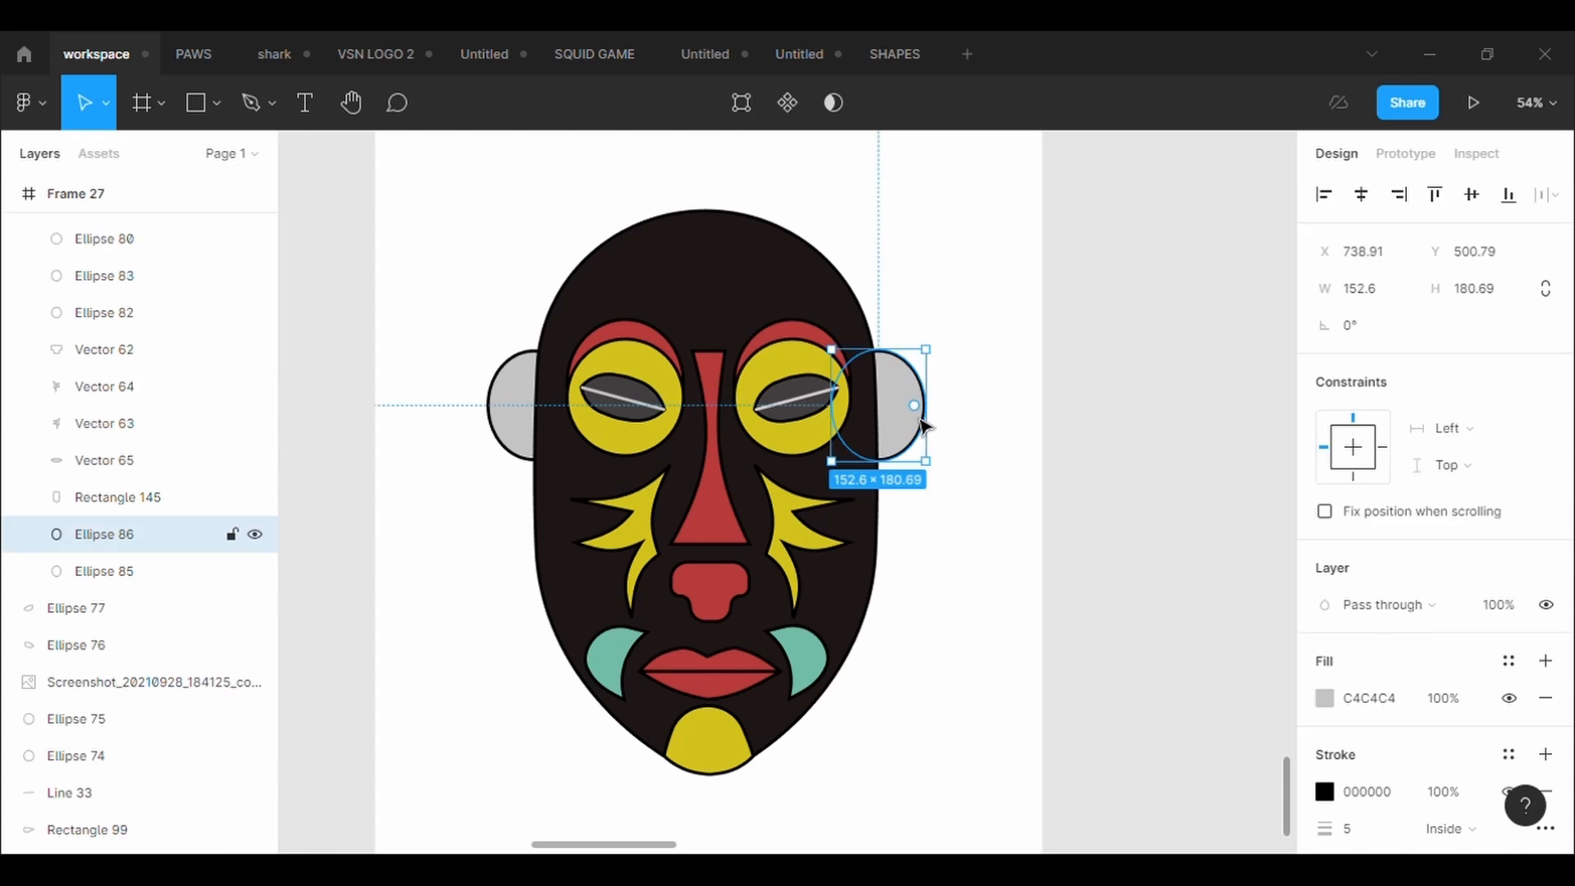
pyautogui.hotkey('ctrl', 'c')
pyautogui.hotkey('ctrl', 'v')
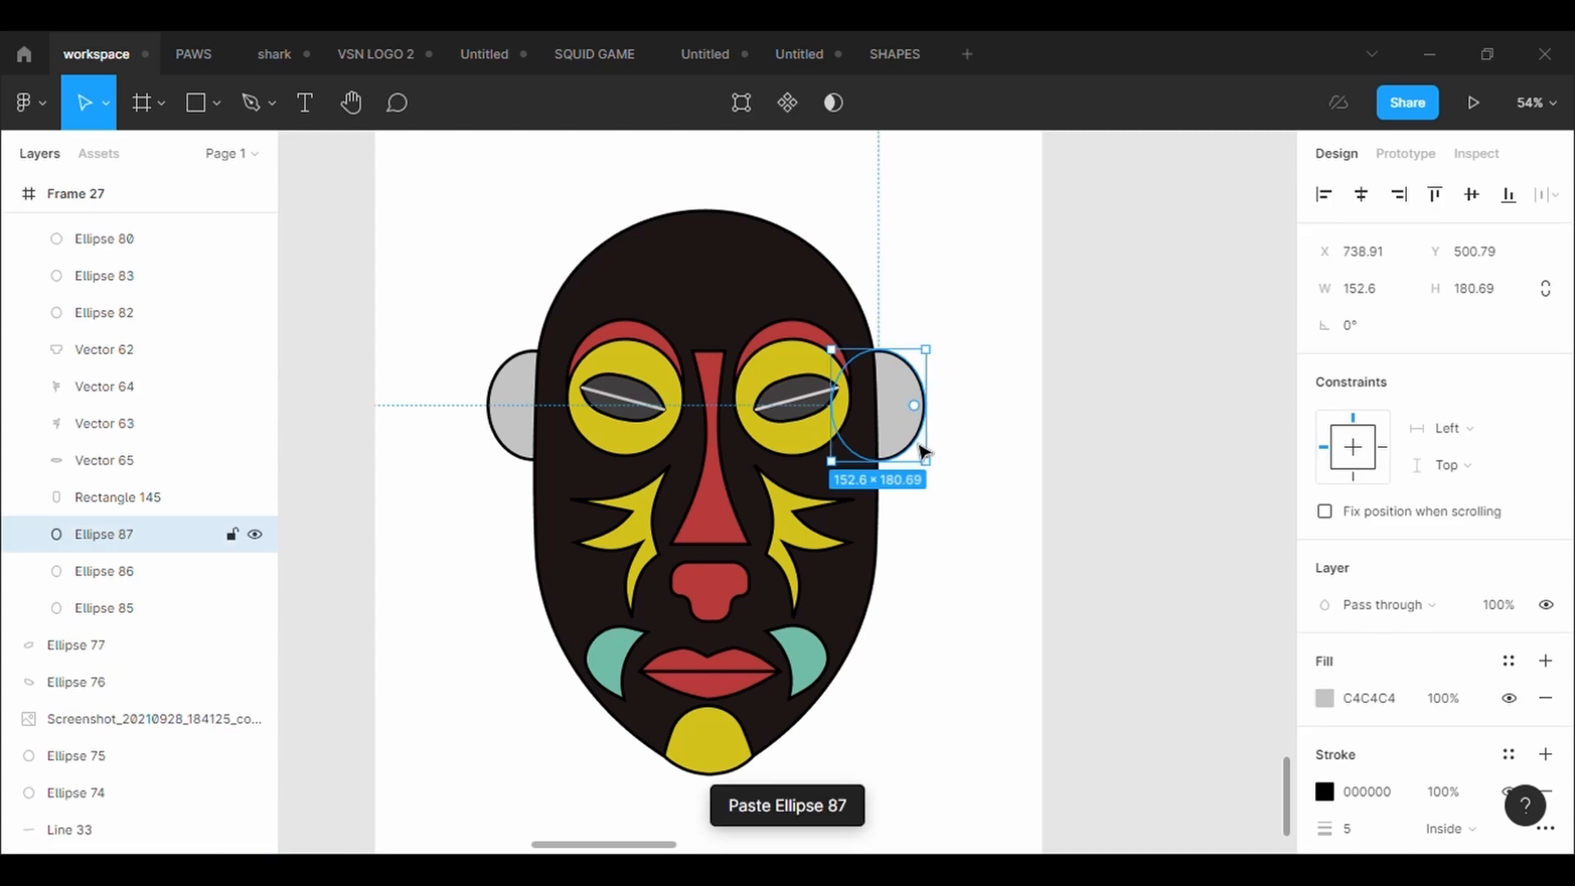
pyautogui.moveTo(938, 474); pyautogui.dragTo(911, 449)
# Place a copy of the inner ear ellipse inside the left ear so both ears have one.
pyautogui.moveTo(900, 395); pyautogui.dragTo(559, 414)
pyautogui.hotkey('ctrl', 'c')
pyautogui.hotkey('ctrl', 'v')
pyautogui.click(1093, 566)
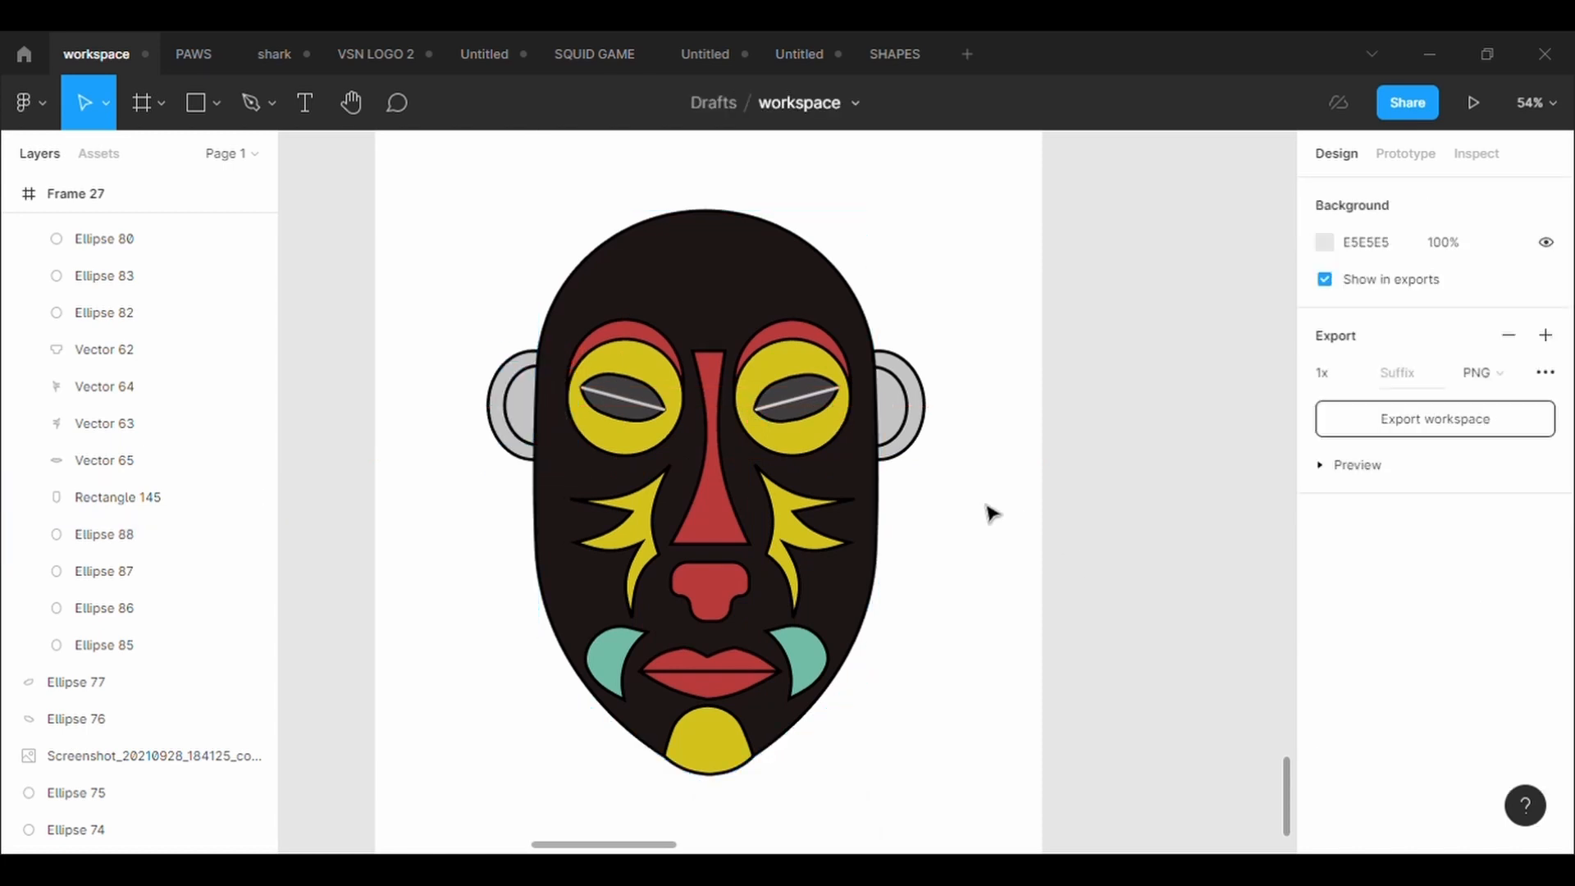
# Fill the outer ellipses of the right and left ears with the dark 1D1616 sampled from the face.
pyautogui.click(933, 434)
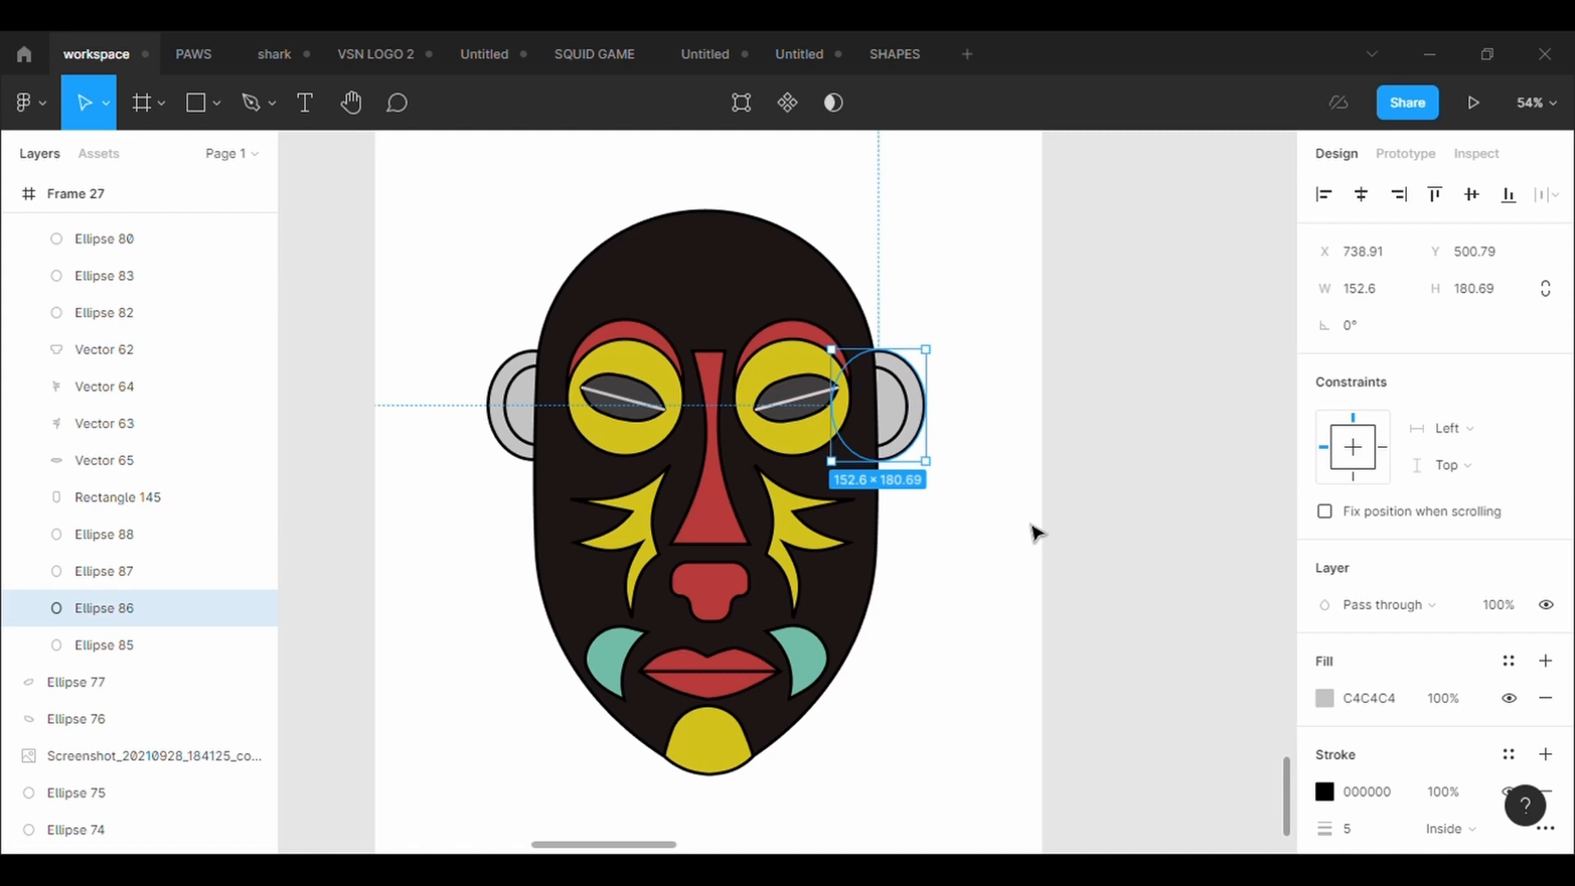
pyautogui.click(1324, 698)
pyautogui.click(1053, 596)
pyautogui.click(861, 586)
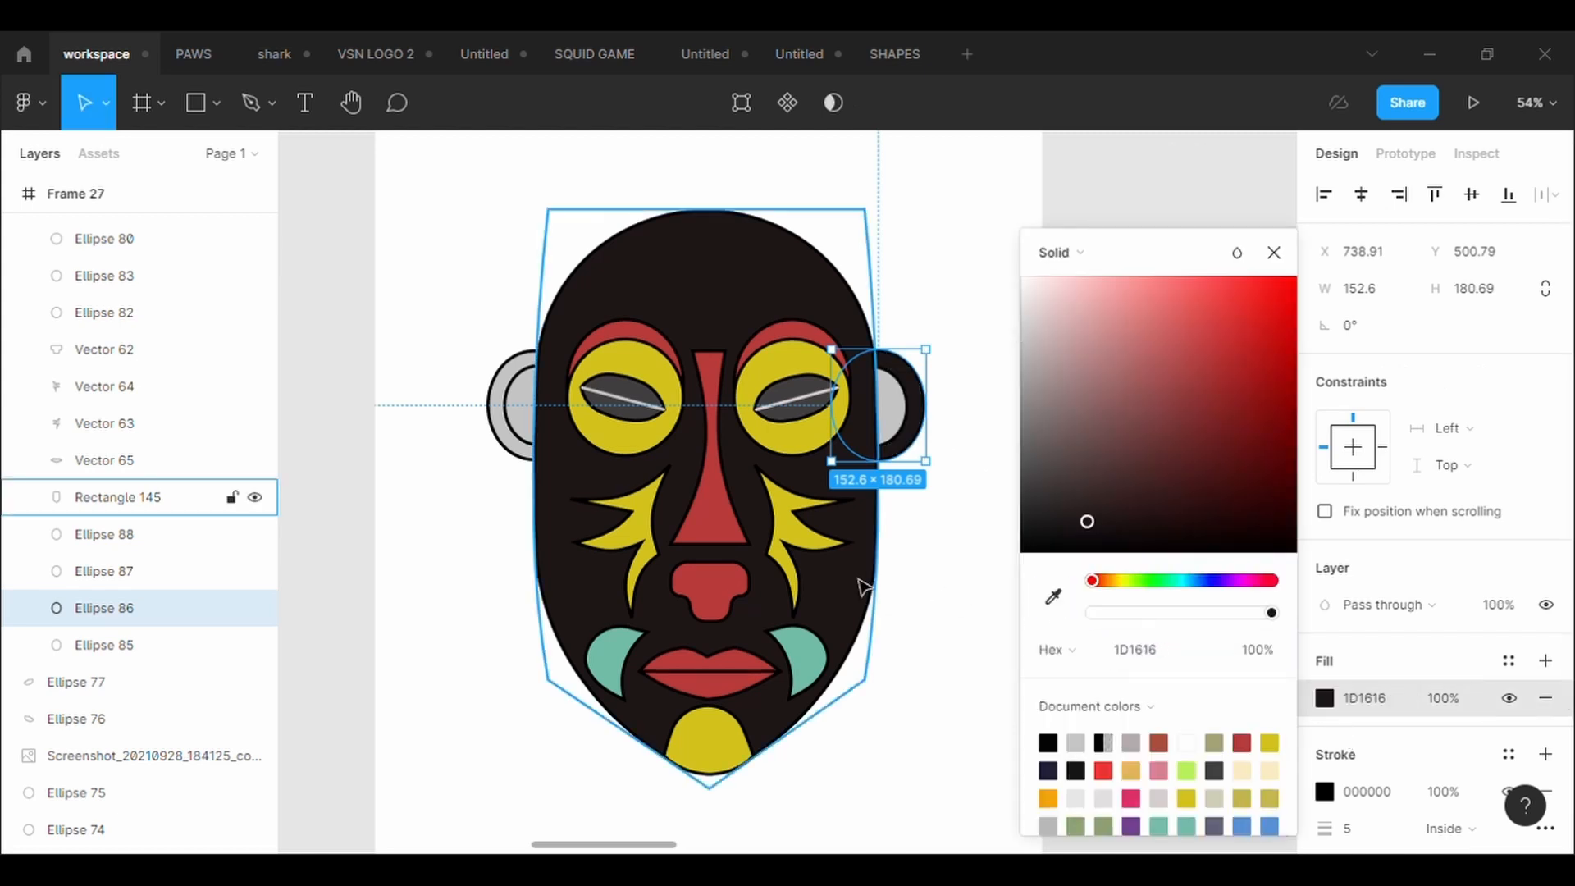
pyautogui.press('Tab')
pyautogui.click(1322, 698)
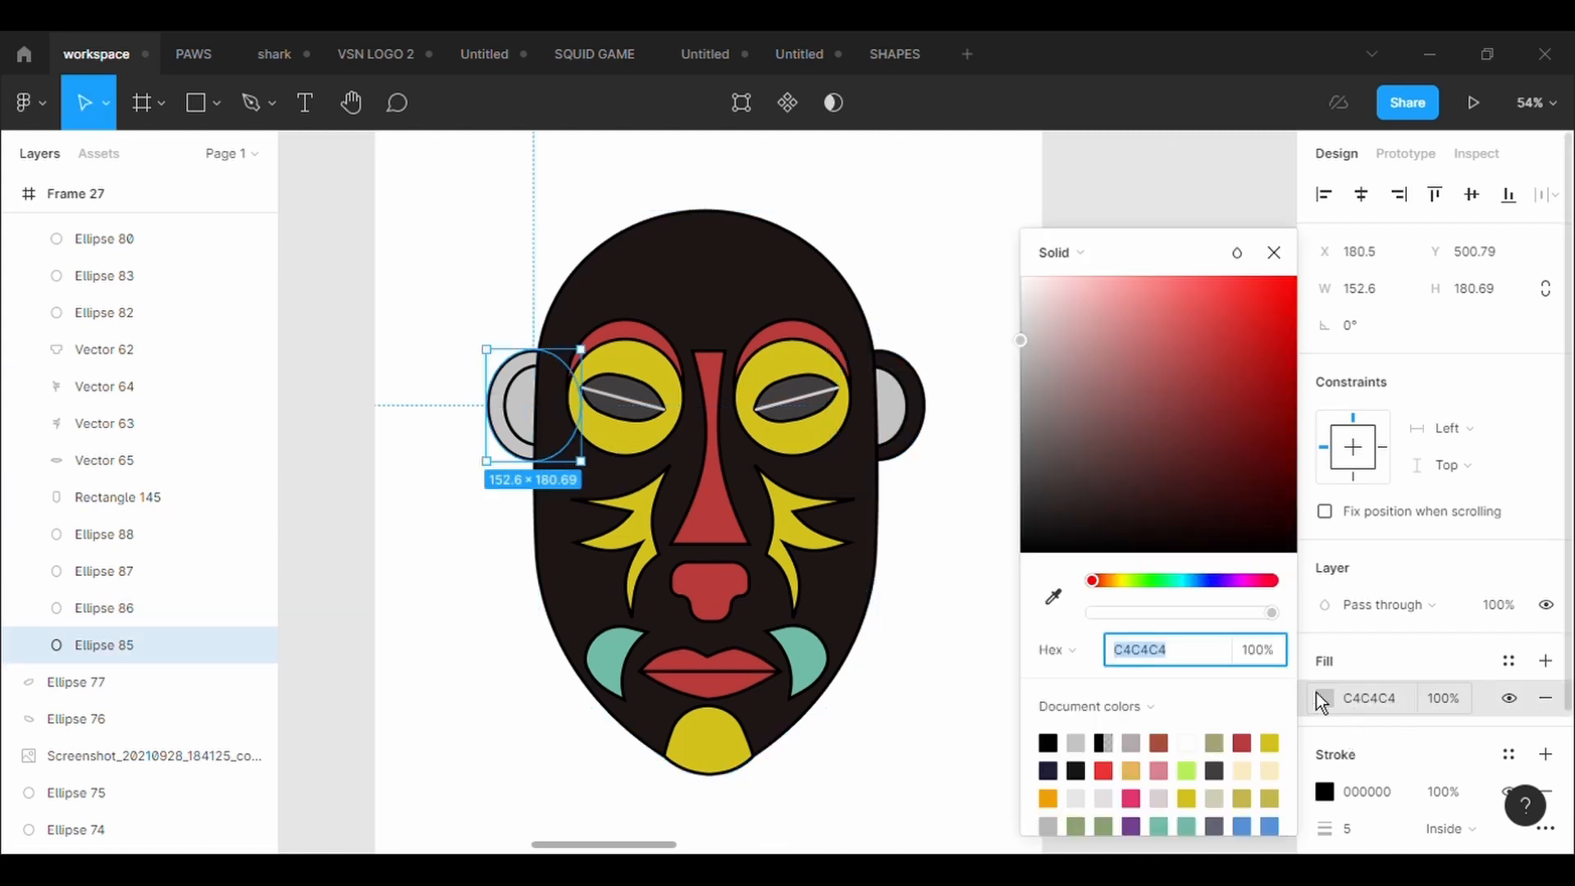
pyautogui.click(1053, 596)
pyautogui.click(845, 594)
# Fill the inner ellipses of the left and right ears with the teal 6FBBA4 sampled from the right mouth crescent.
pyautogui.click(104, 534)
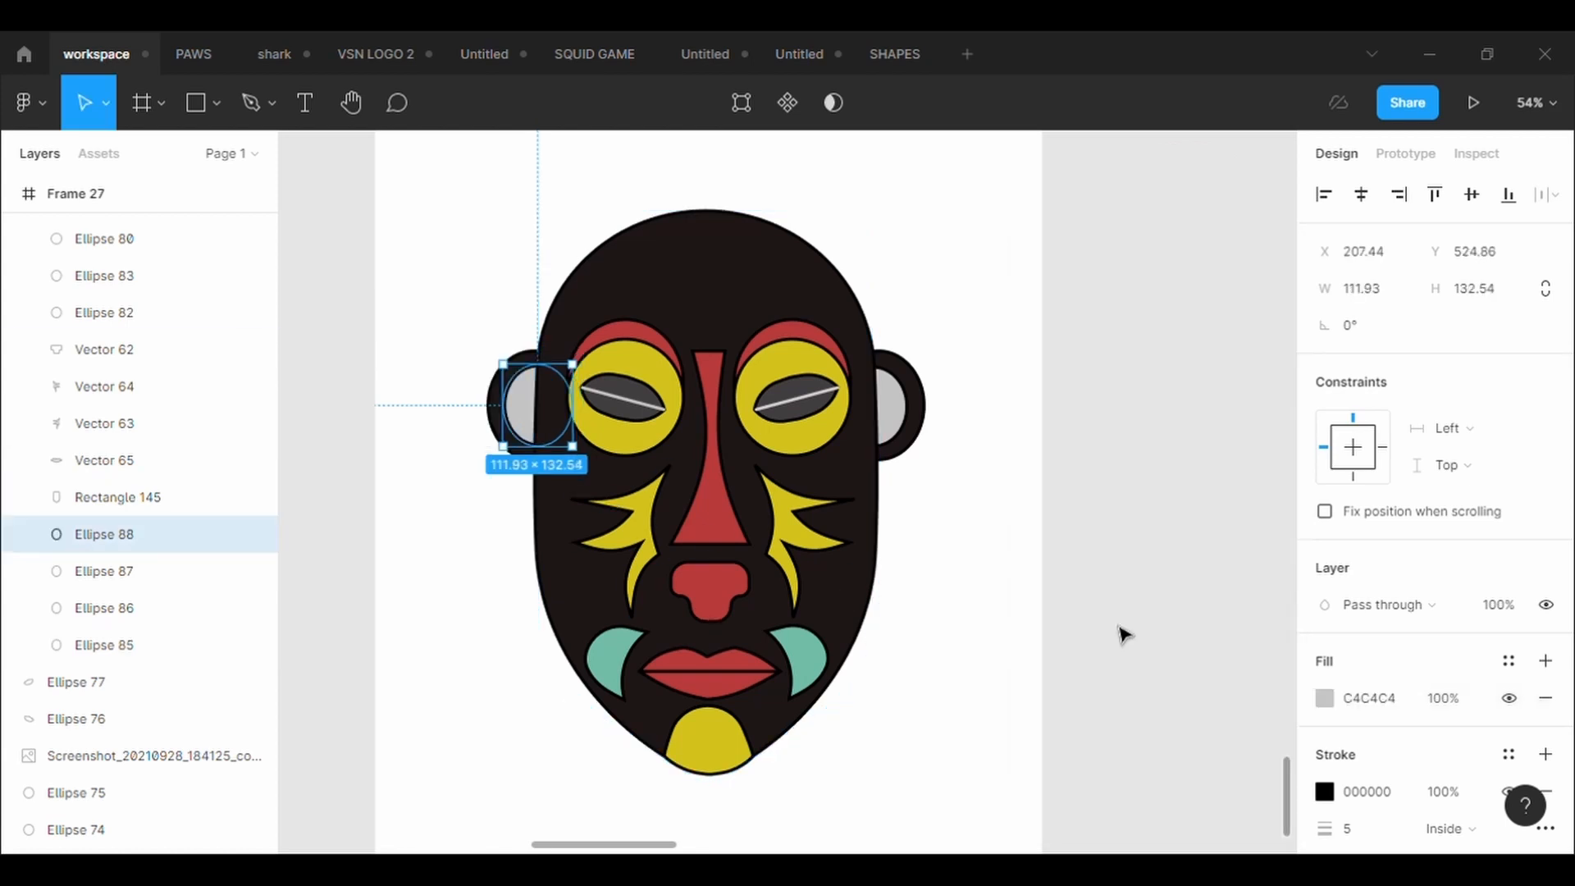
pyautogui.click(1325, 700)
pyautogui.click(1053, 596)
pyautogui.click(816, 672)
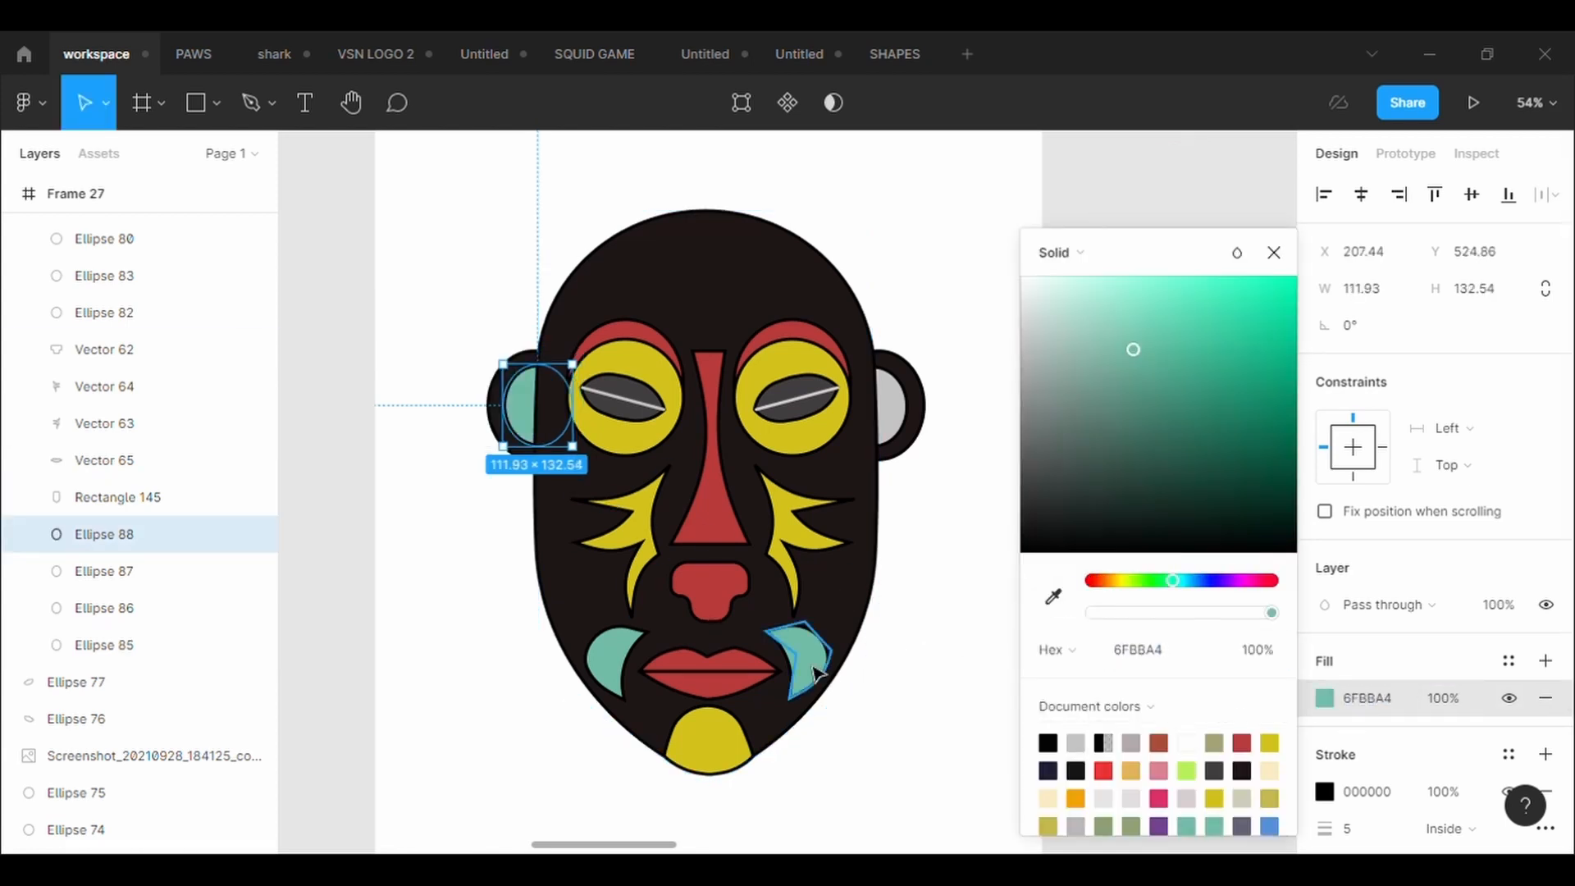
pyautogui.click(103, 571)
pyautogui.click(1323, 698)
pyautogui.click(1053, 596)
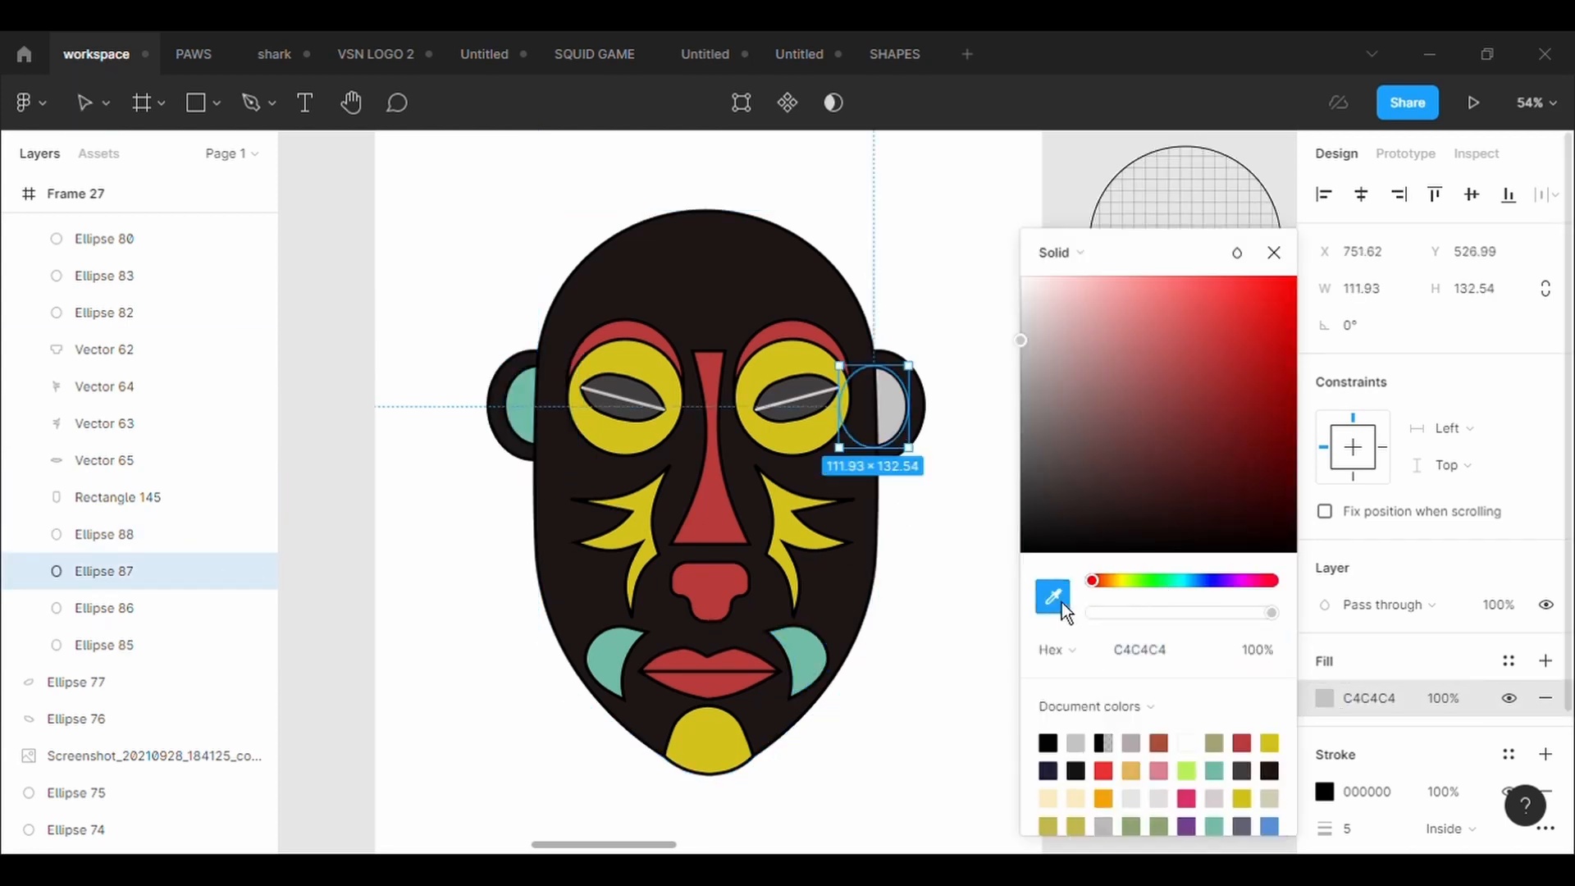
pyautogui.click(812, 660)
pyautogui.click(948, 679)
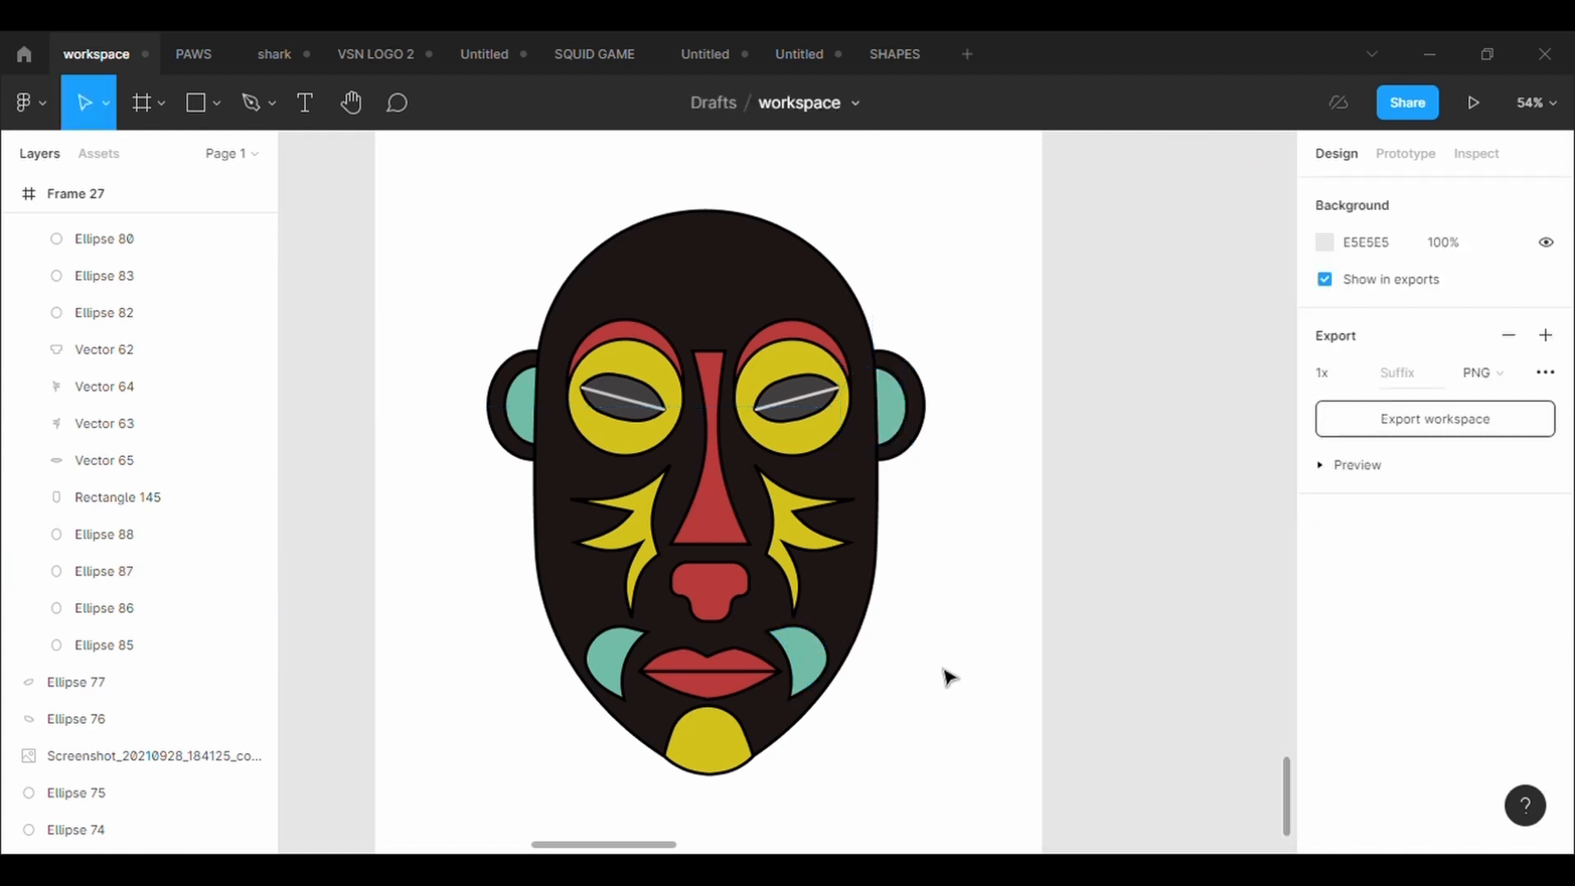
# Draw a triangle about 90 × 110 in the middle of the forehead and flip it vertically to point down.
pyautogui.click(726, 296)
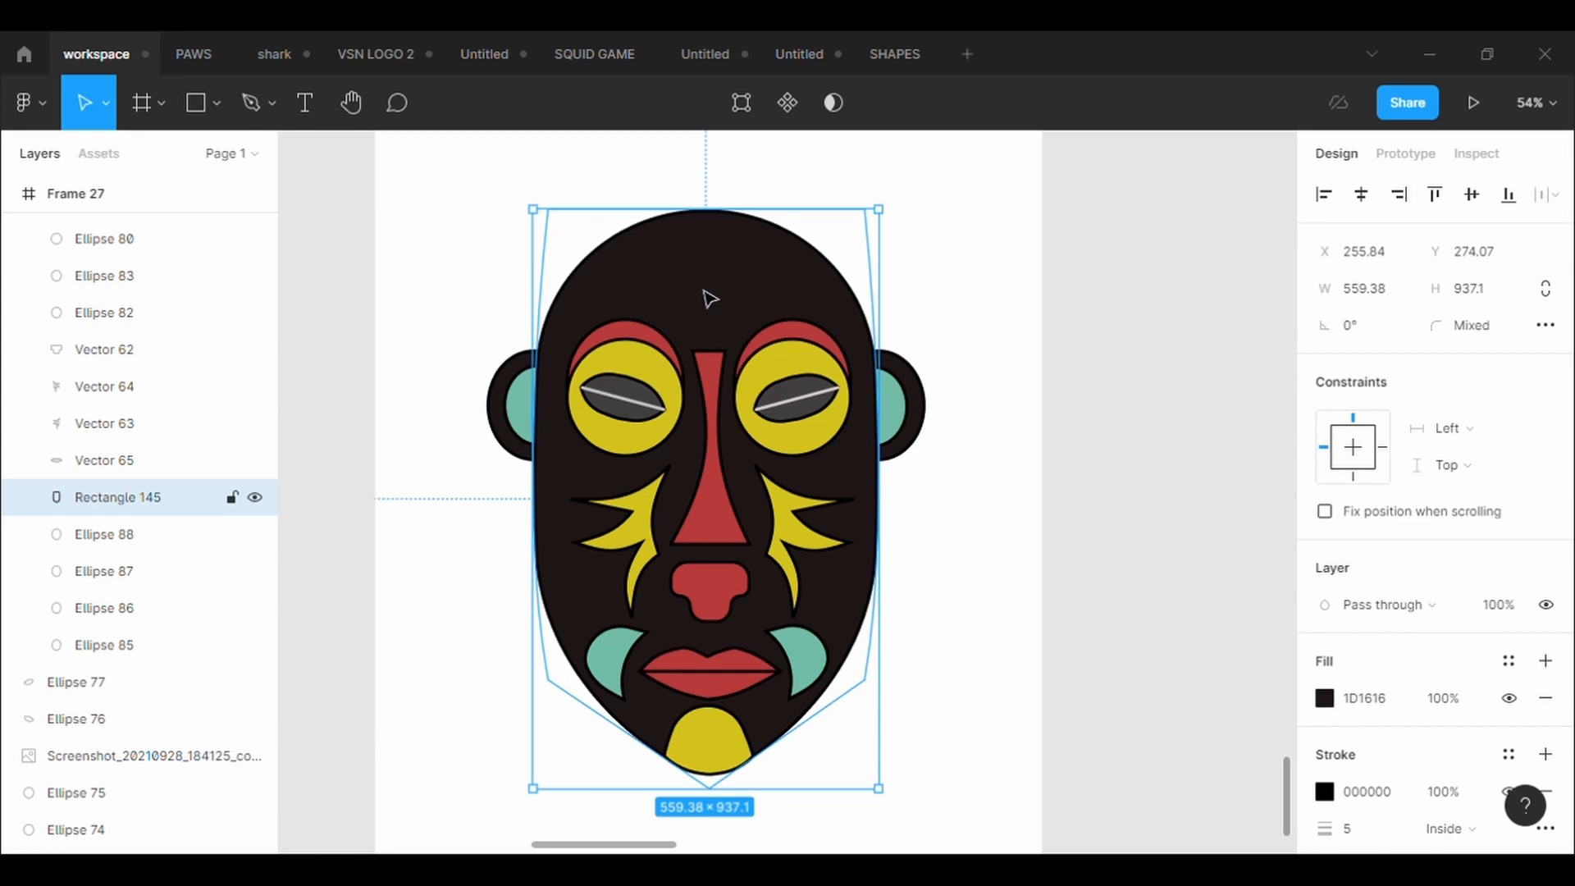
pyautogui.click(216, 103)
pyautogui.click(175, 158)
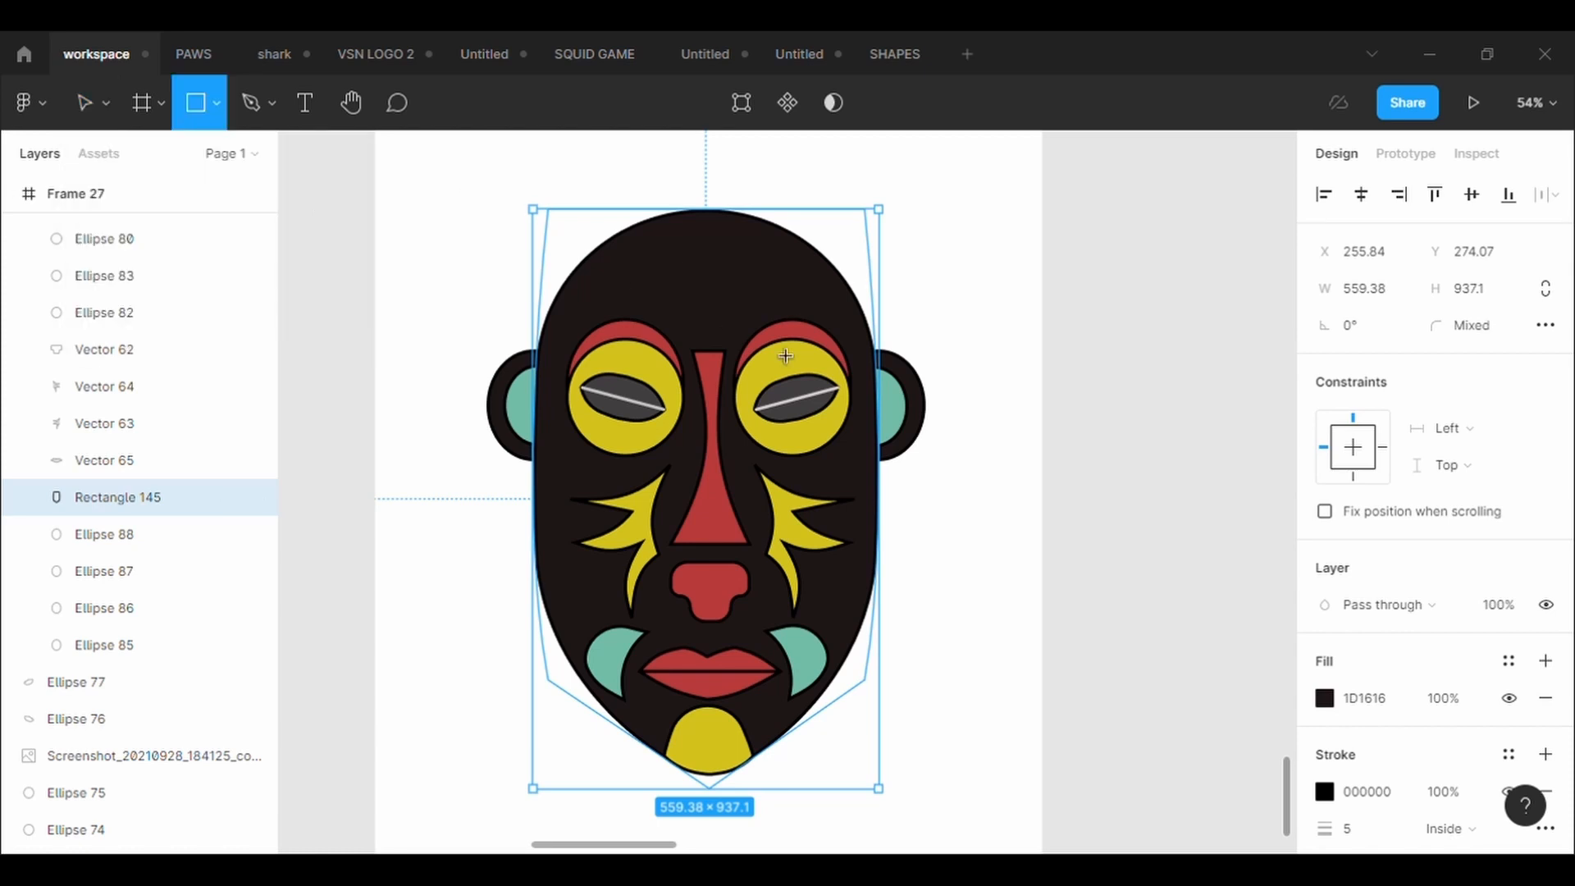
pyautogui.click(210, 107)
pyautogui.click(175, 267)
pyautogui.moveTo(676, 244); pyautogui.dragTo(732, 312)
pyautogui.hotkey('shift', 'v')
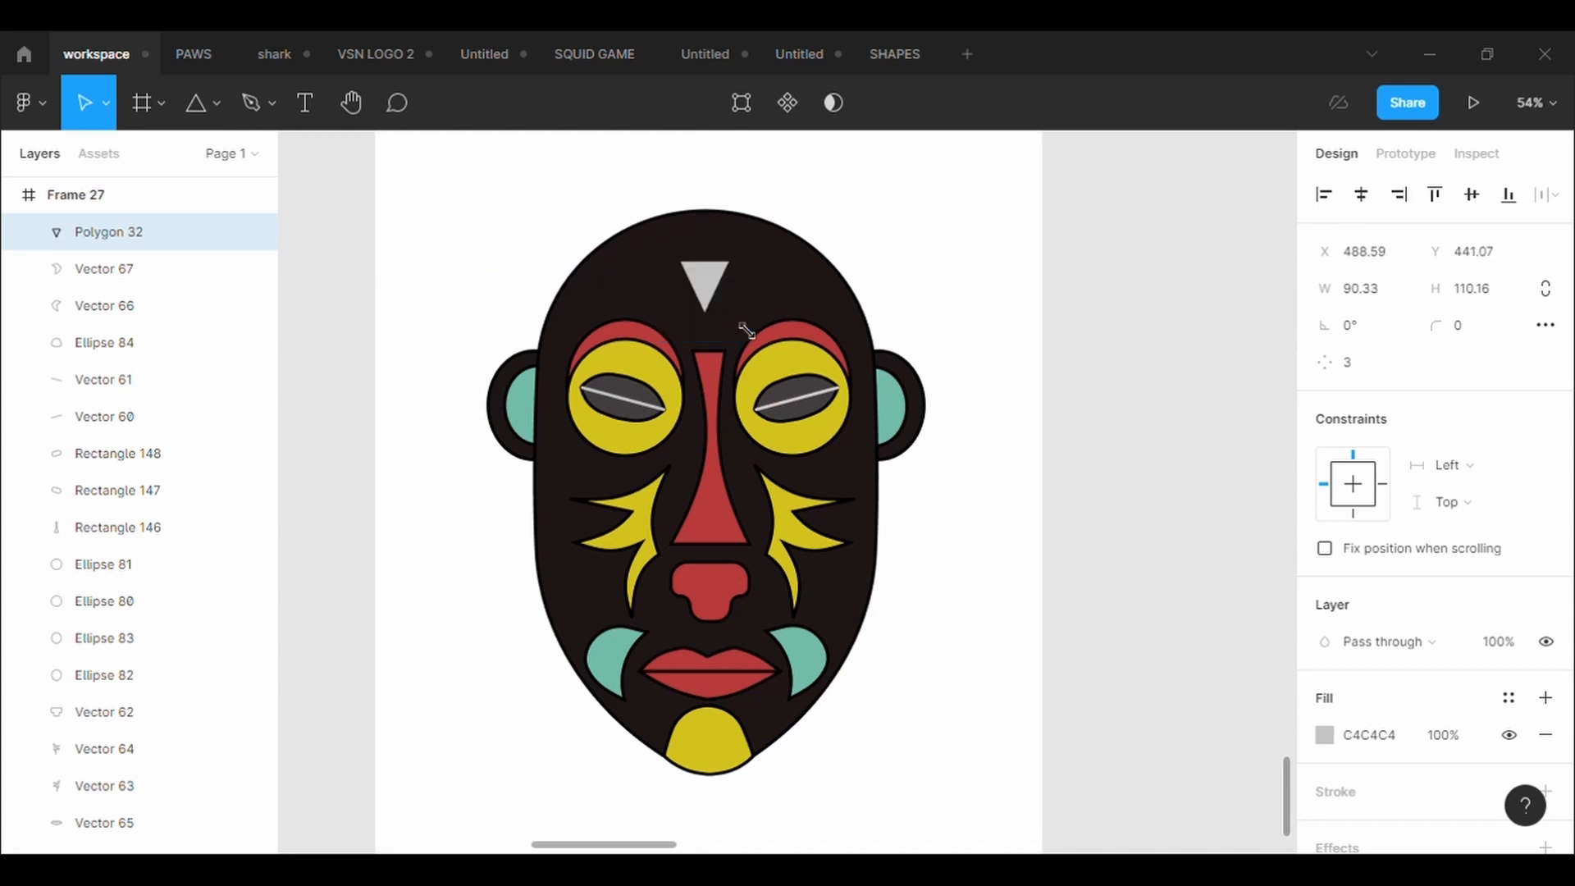
# Add a black inside stroke of 5 to the forehead triangle and enlarge it to about 113 × 138.
pyautogui.click(1363, 791)
pyautogui.scroll(-4, 1378, 788)
pyautogui.click(1378, 655)
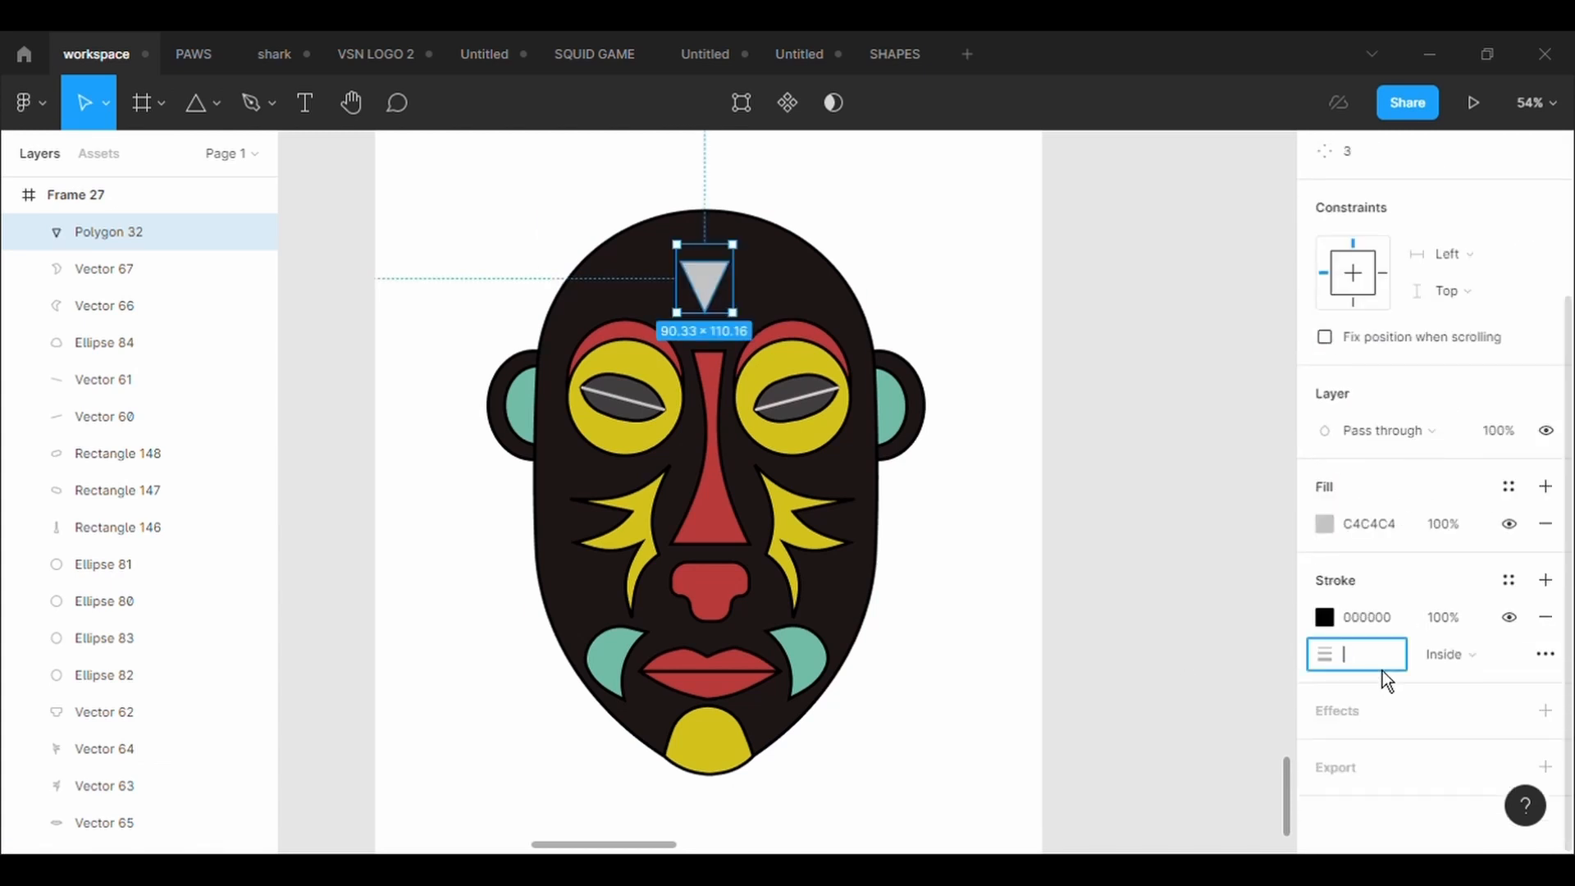
pyautogui.write('5')
pyautogui.press('Return')
pyautogui.moveTo(732, 313)
pyautogui.mouseDown()
pyautogui.moveTo(760, 349)
pyautogui.moveTo(723, 292)
pyautogui.mouseUp()
# Fill the forehead triangle with the teal sampled from the right inner ear.
pyautogui.click(1324, 523)
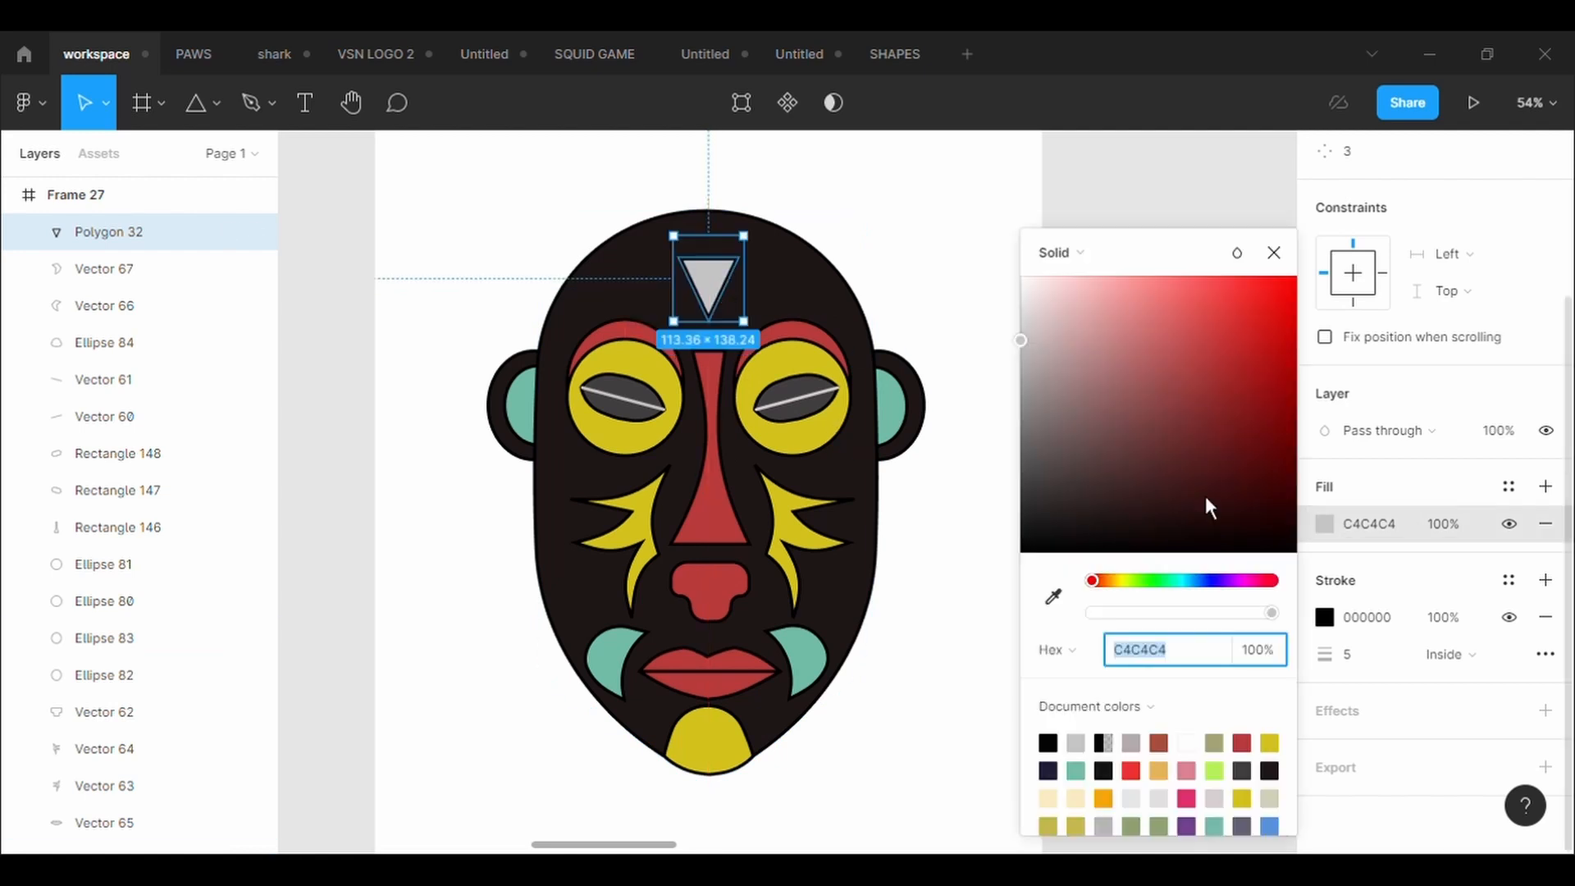
pyautogui.click(1054, 601)
pyautogui.click(894, 410)
pyautogui.click(949, 603)
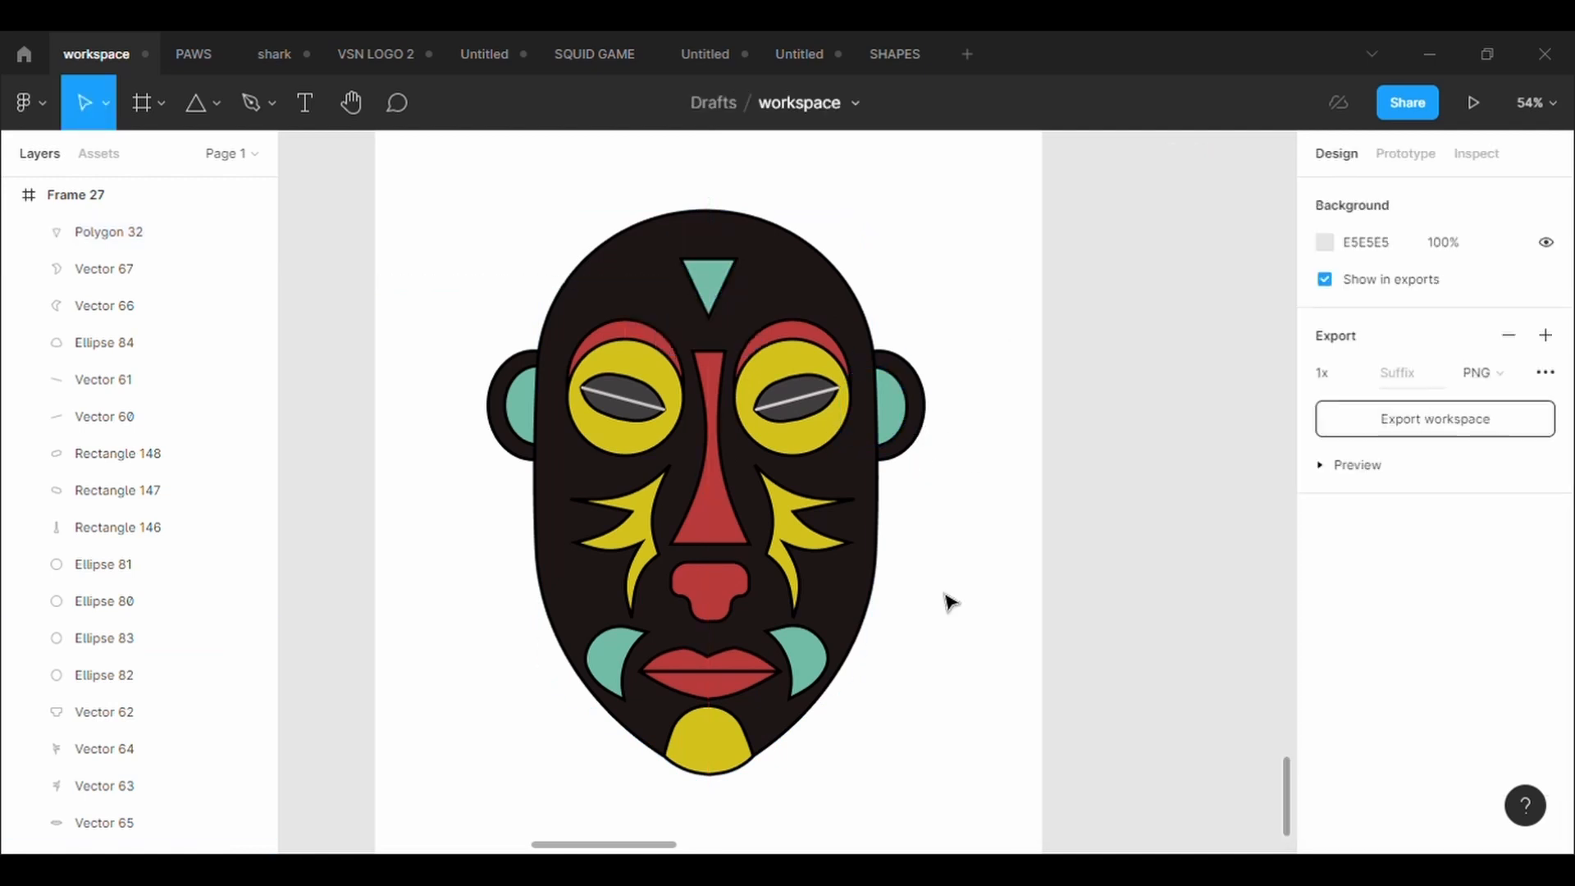
pyautogui.scroll(-5, 949, 602)
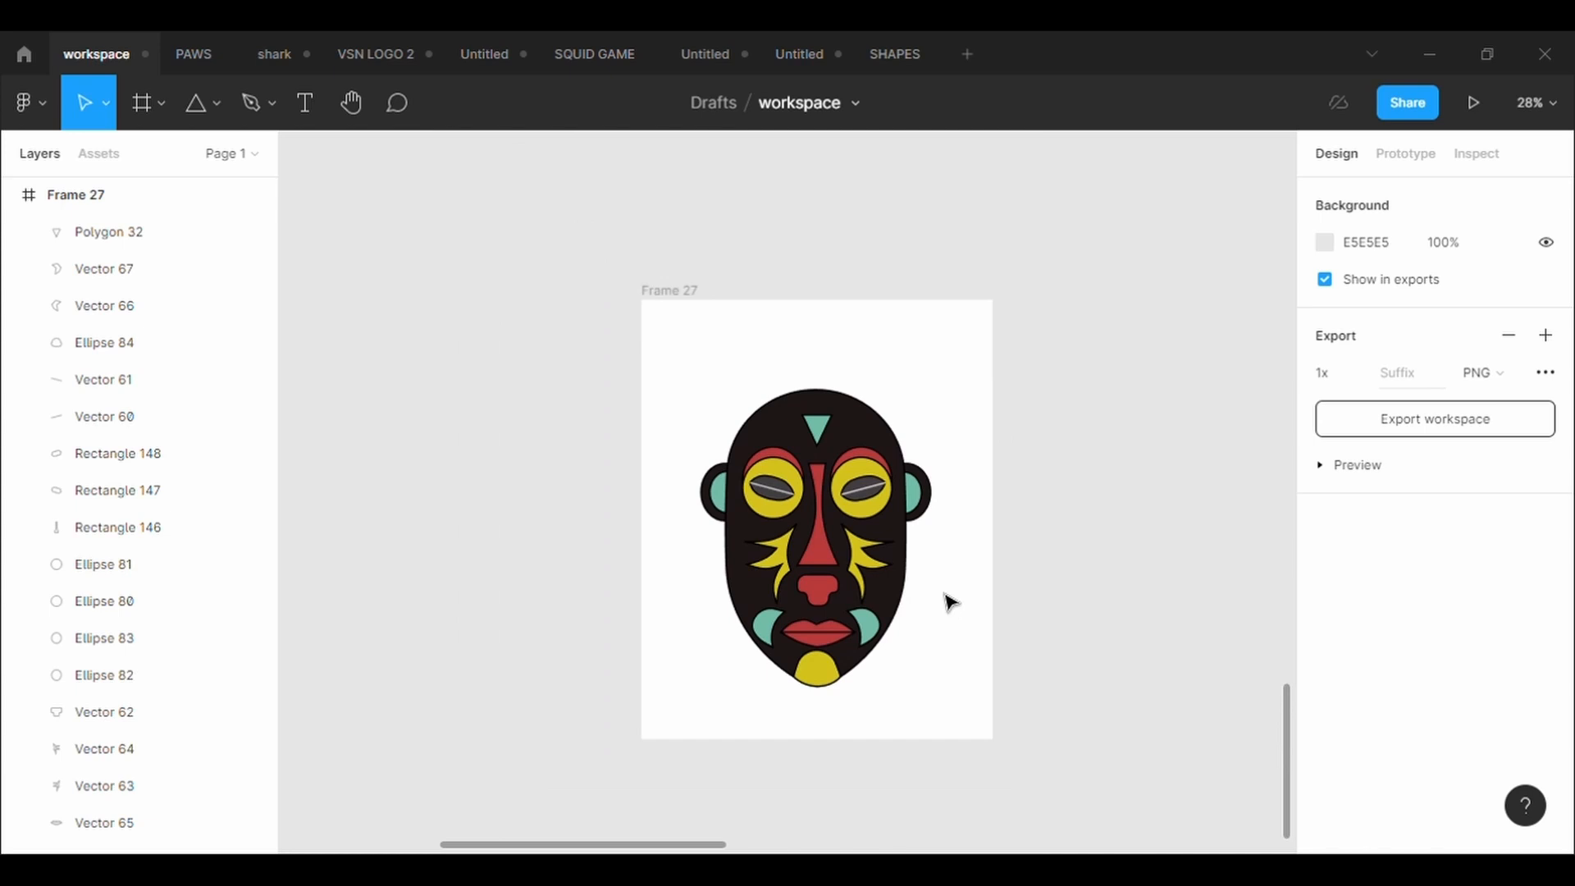